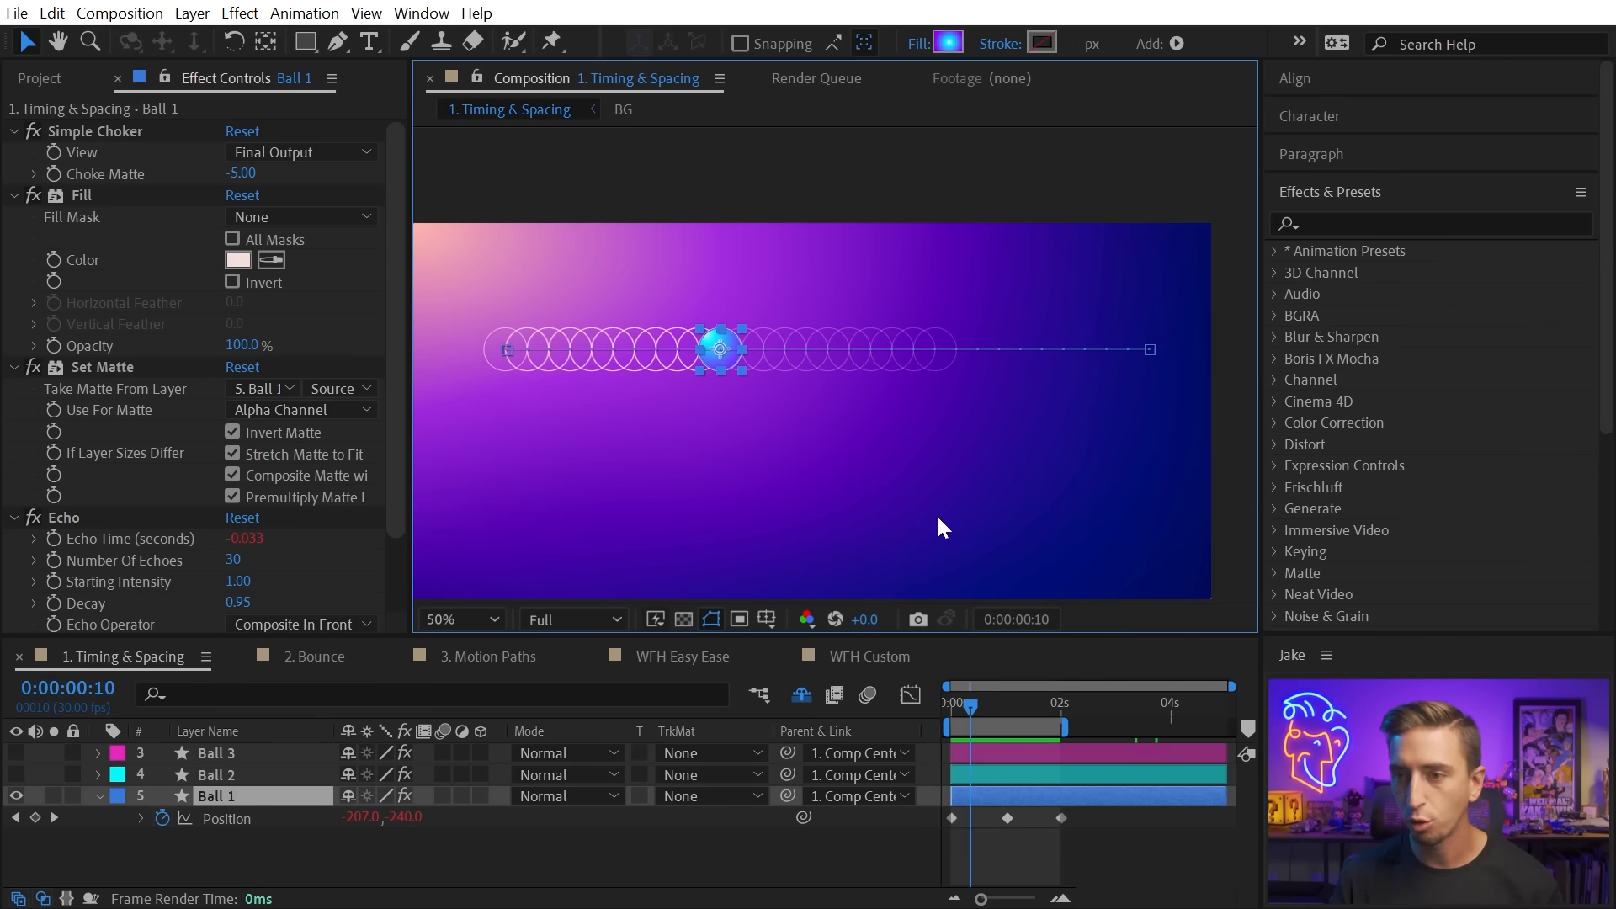
Reframe the composition view and play back Ball 1's linear position animation, pausing near 0:00:00:29.
{"action": "left_click_drag", "start_coordinate": [703, 326], "coordinate": [728, 260]}
{"action": "key", "text": "v"}
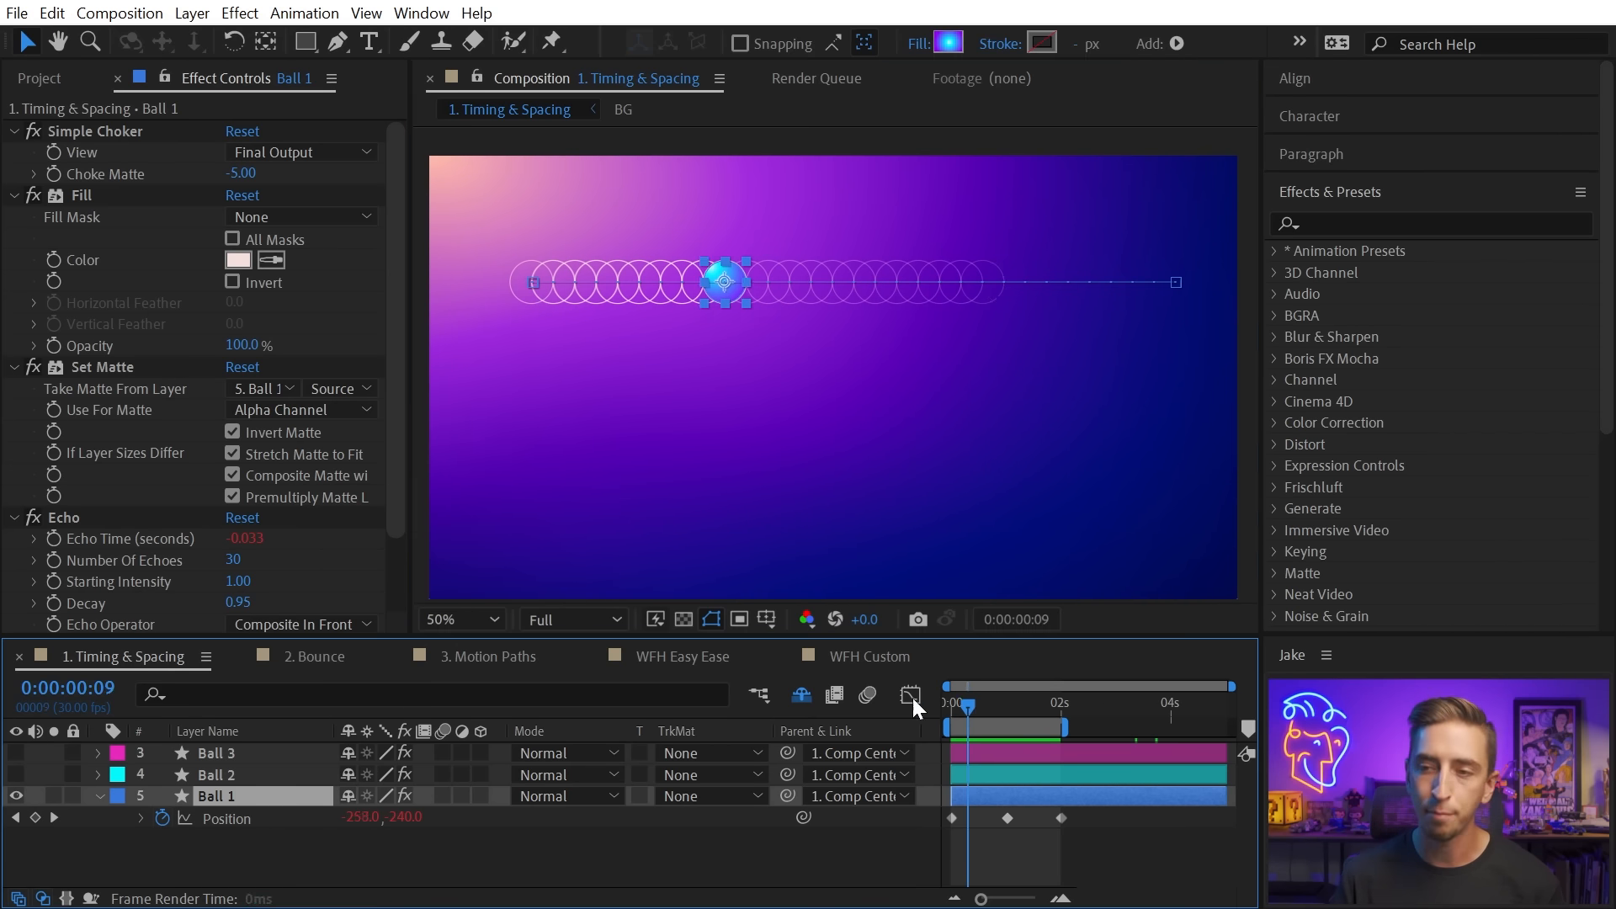
{"action": "key", "text": "space"}
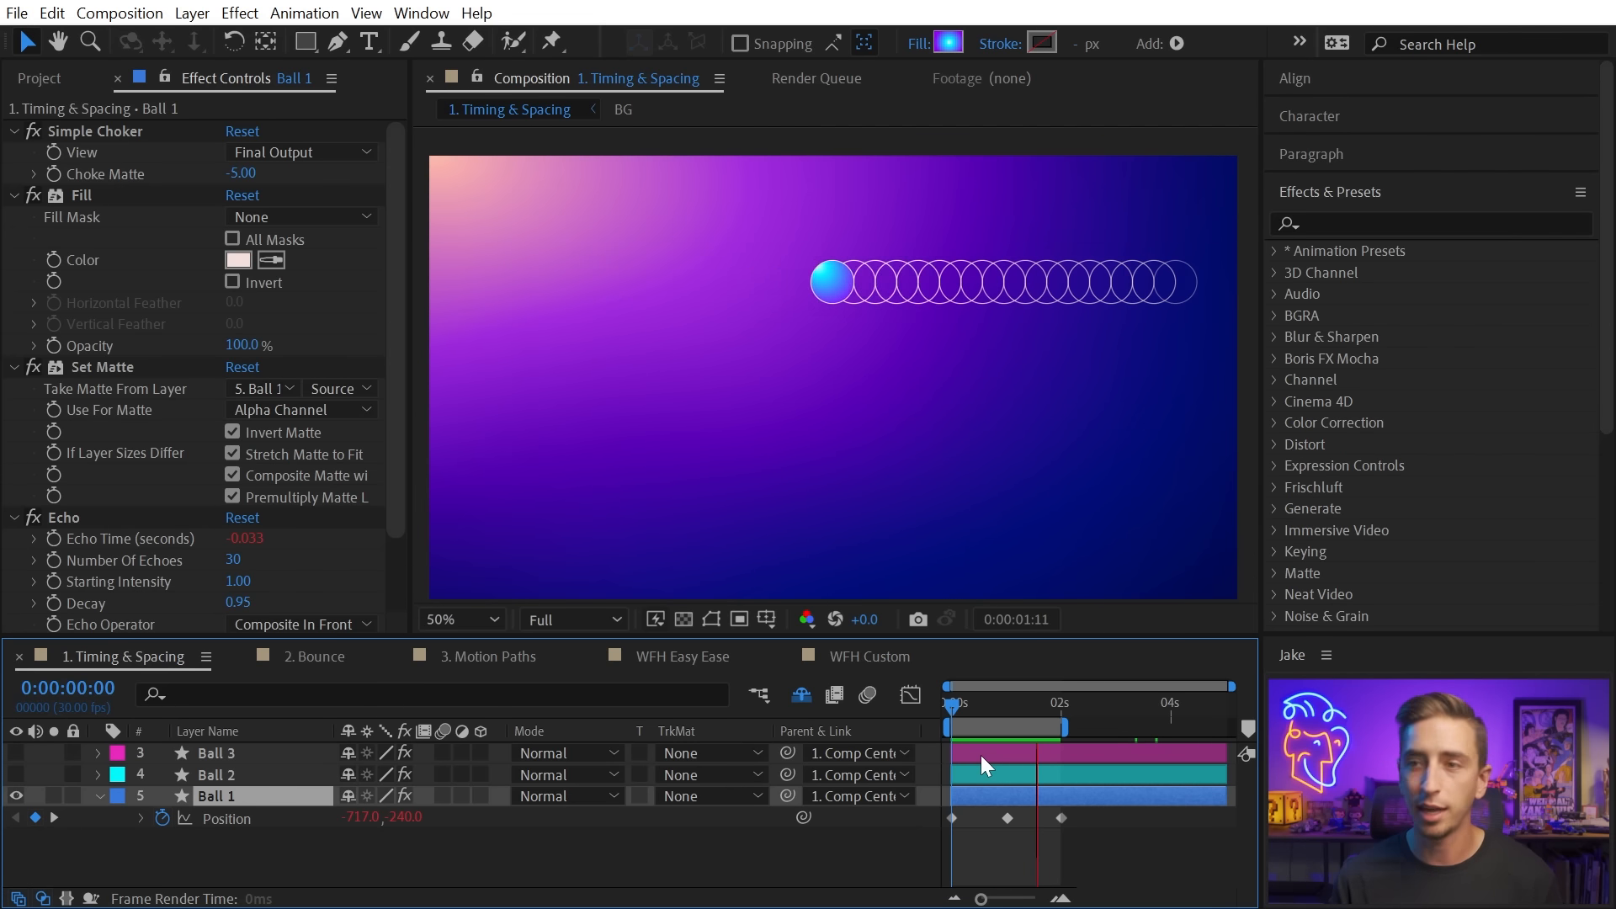
{"action": "key", "text": "space"}
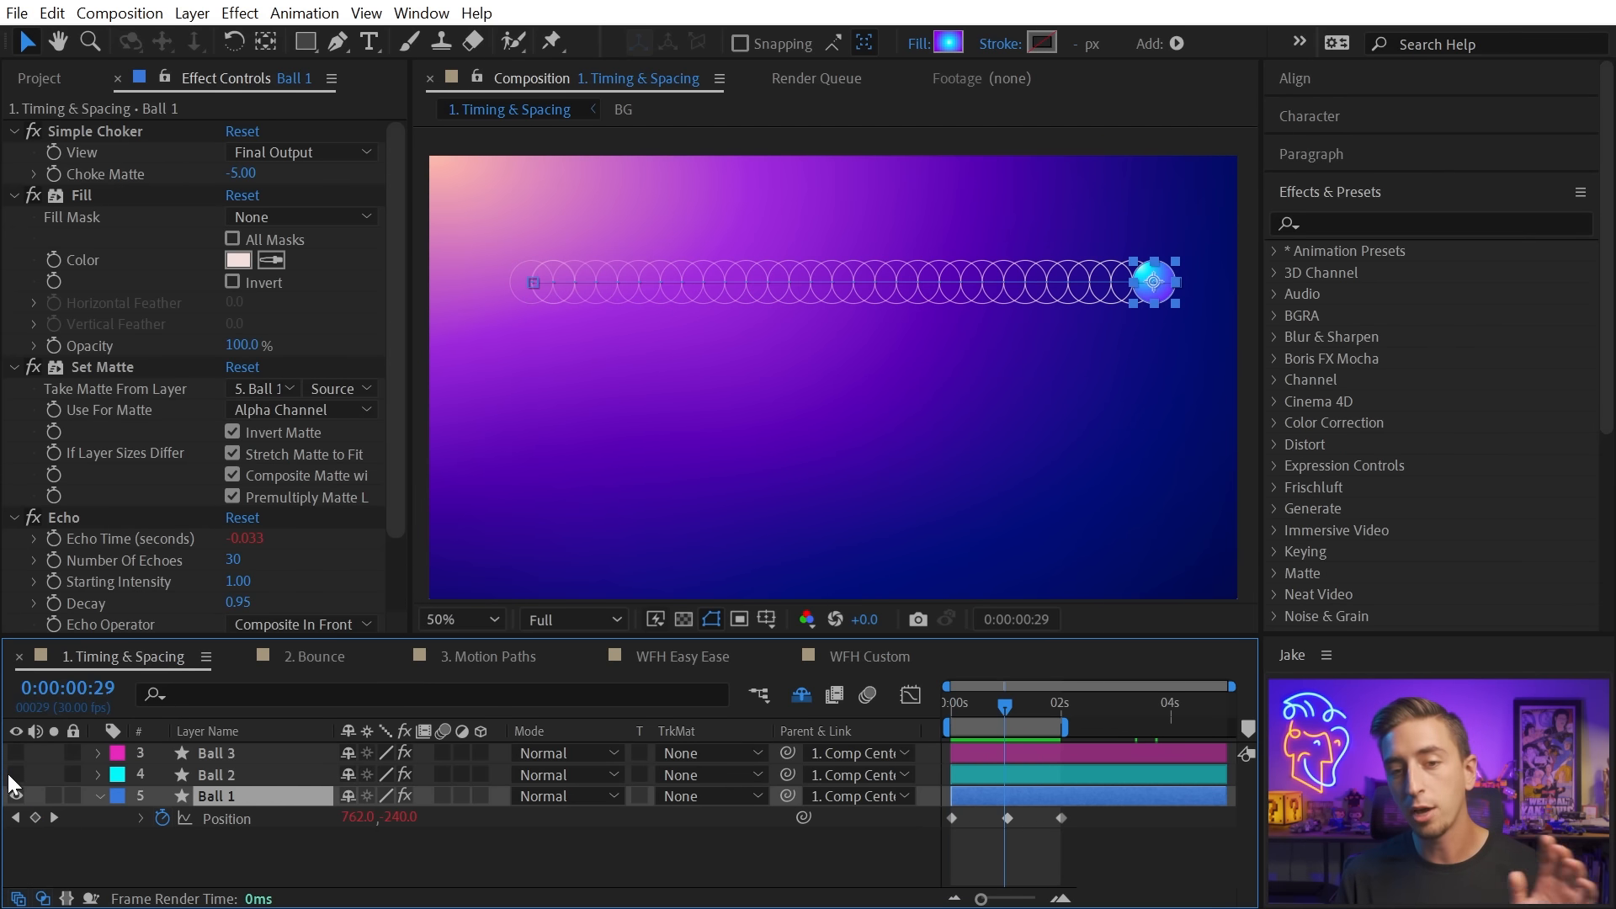
Make the Ball 2 layer visible, reveal its Position property and apply Easy Ease to all three Position keyframes.
{"action": "left_click", "coordinate": [12, 774]}
{"action": "left_click", "coordinate": [221, 775]}
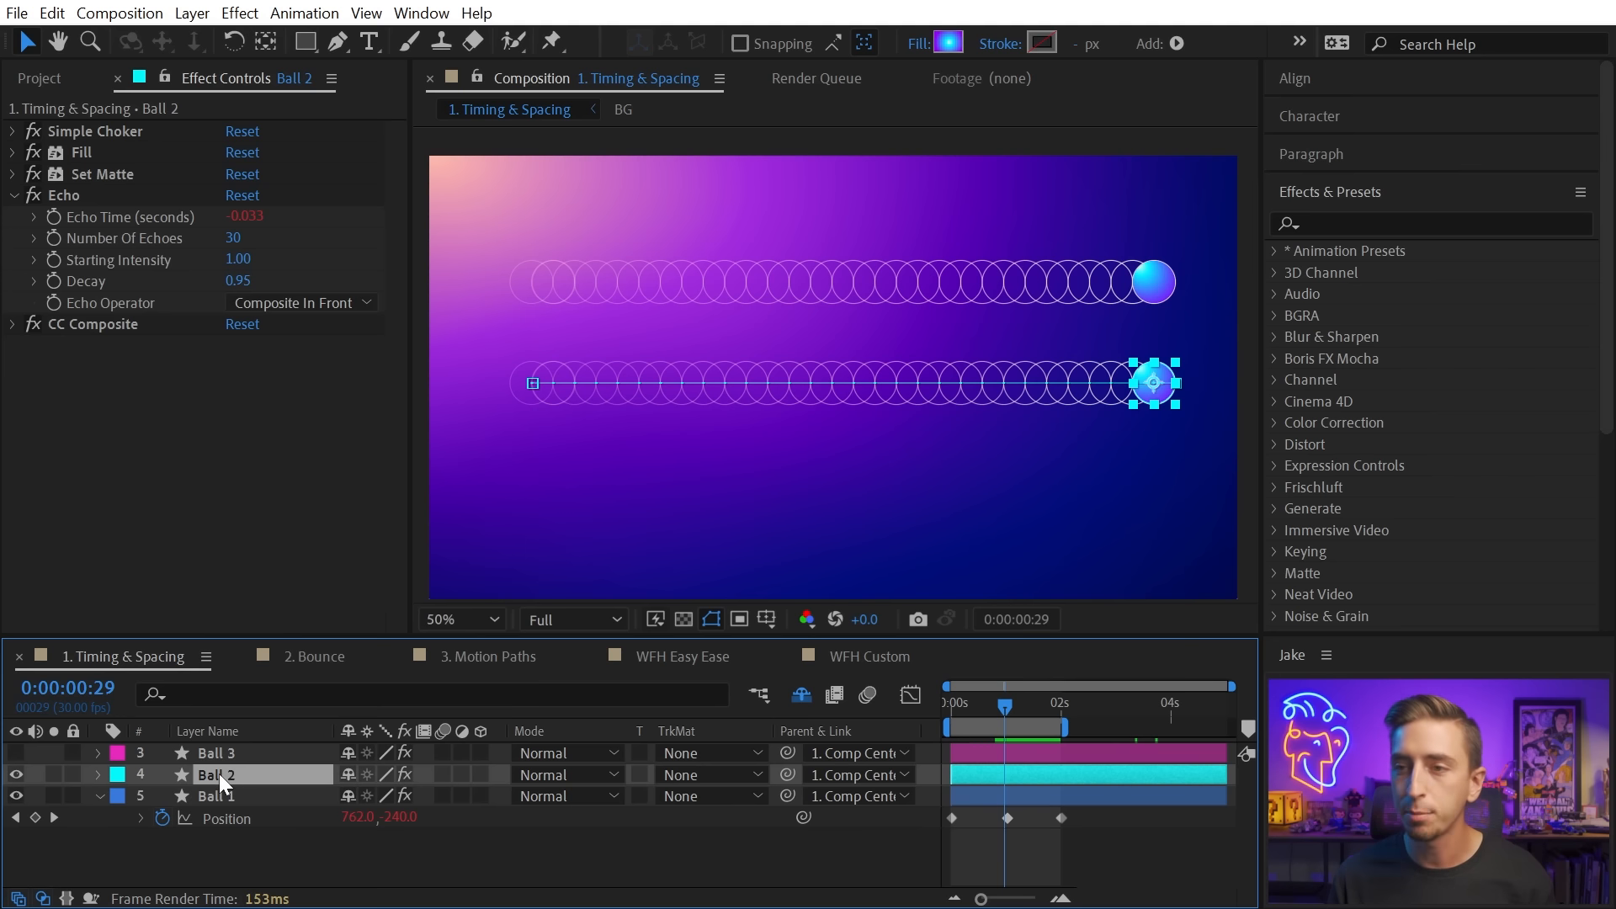
{"action": "key", "text": "p"}
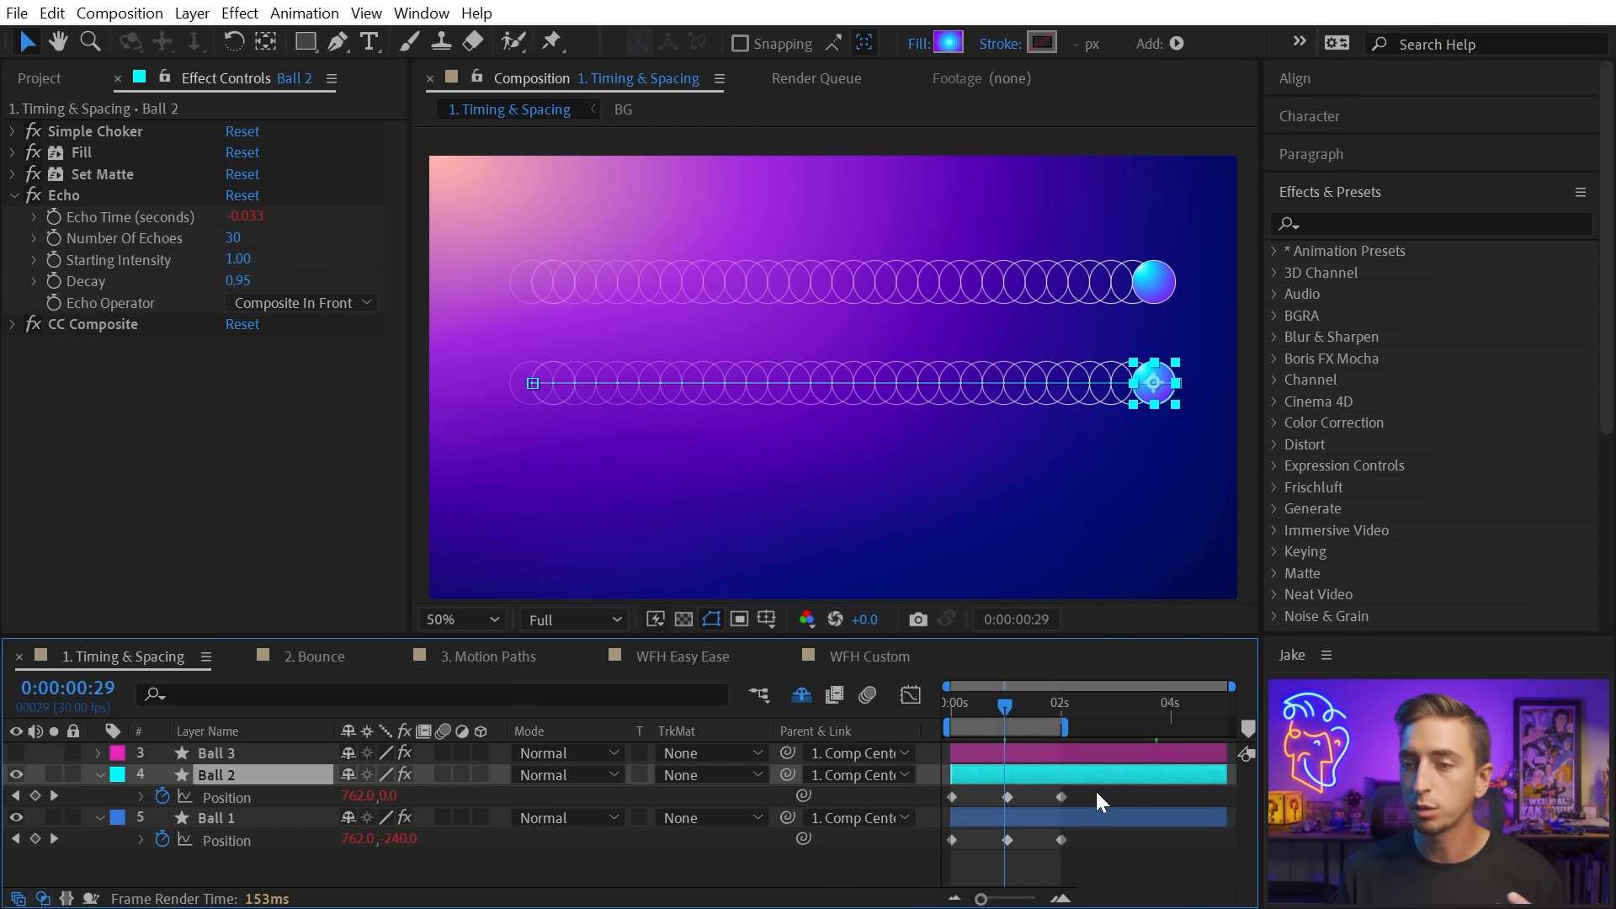
{"action": "left_click_drag", "start_coordinate": [1097, 793], "coordinate": [942, 806]}
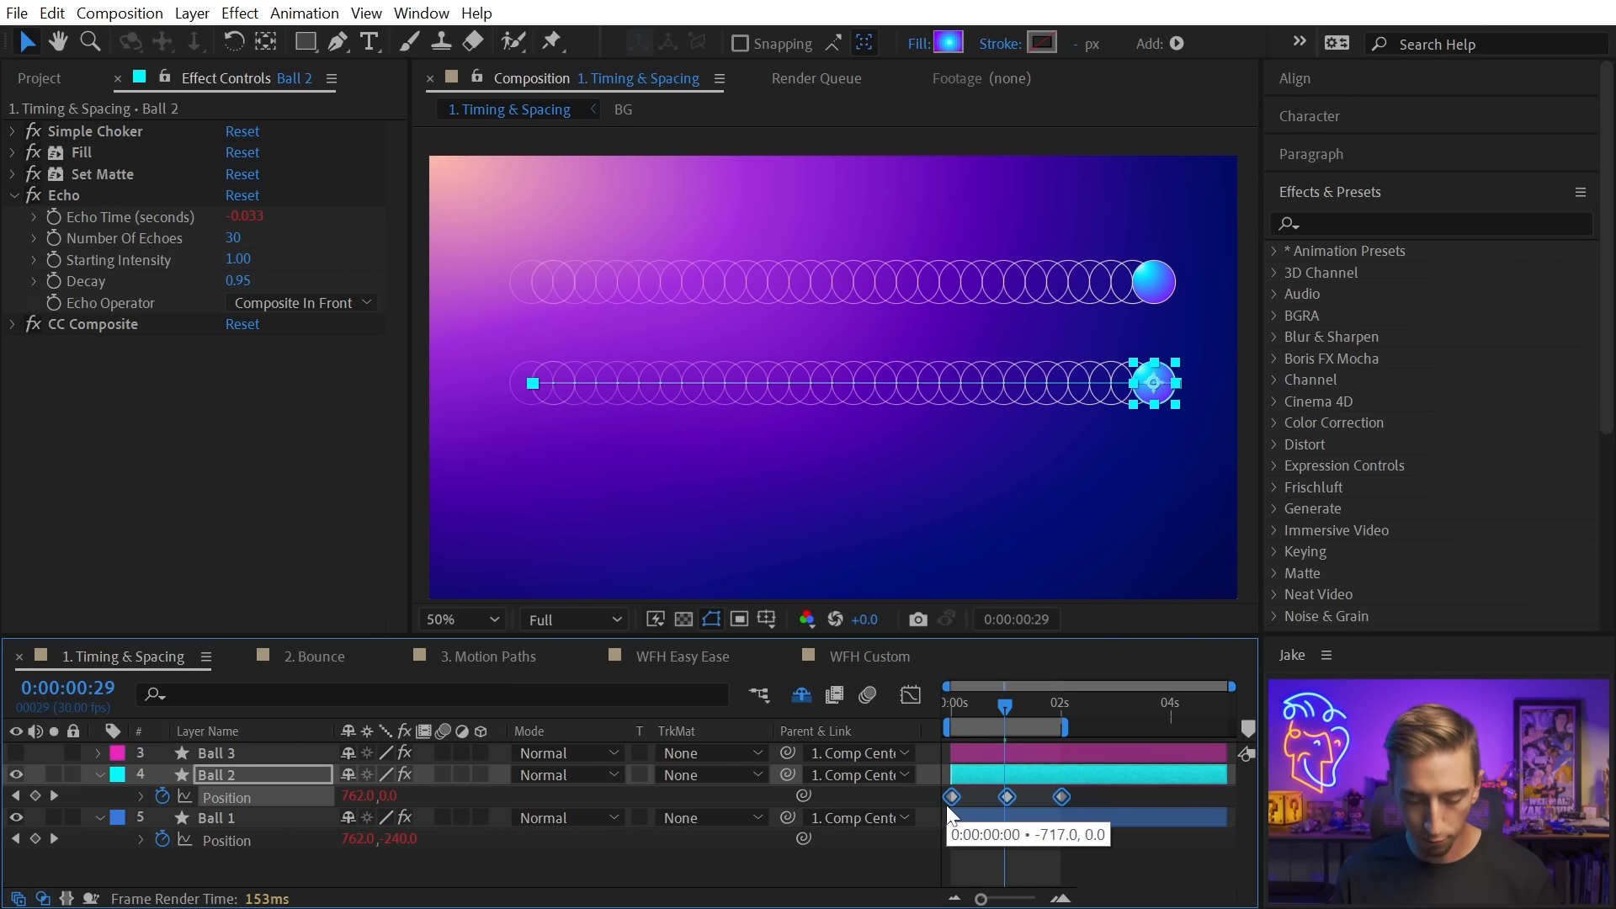
{"action": "key", "text": "F9"}
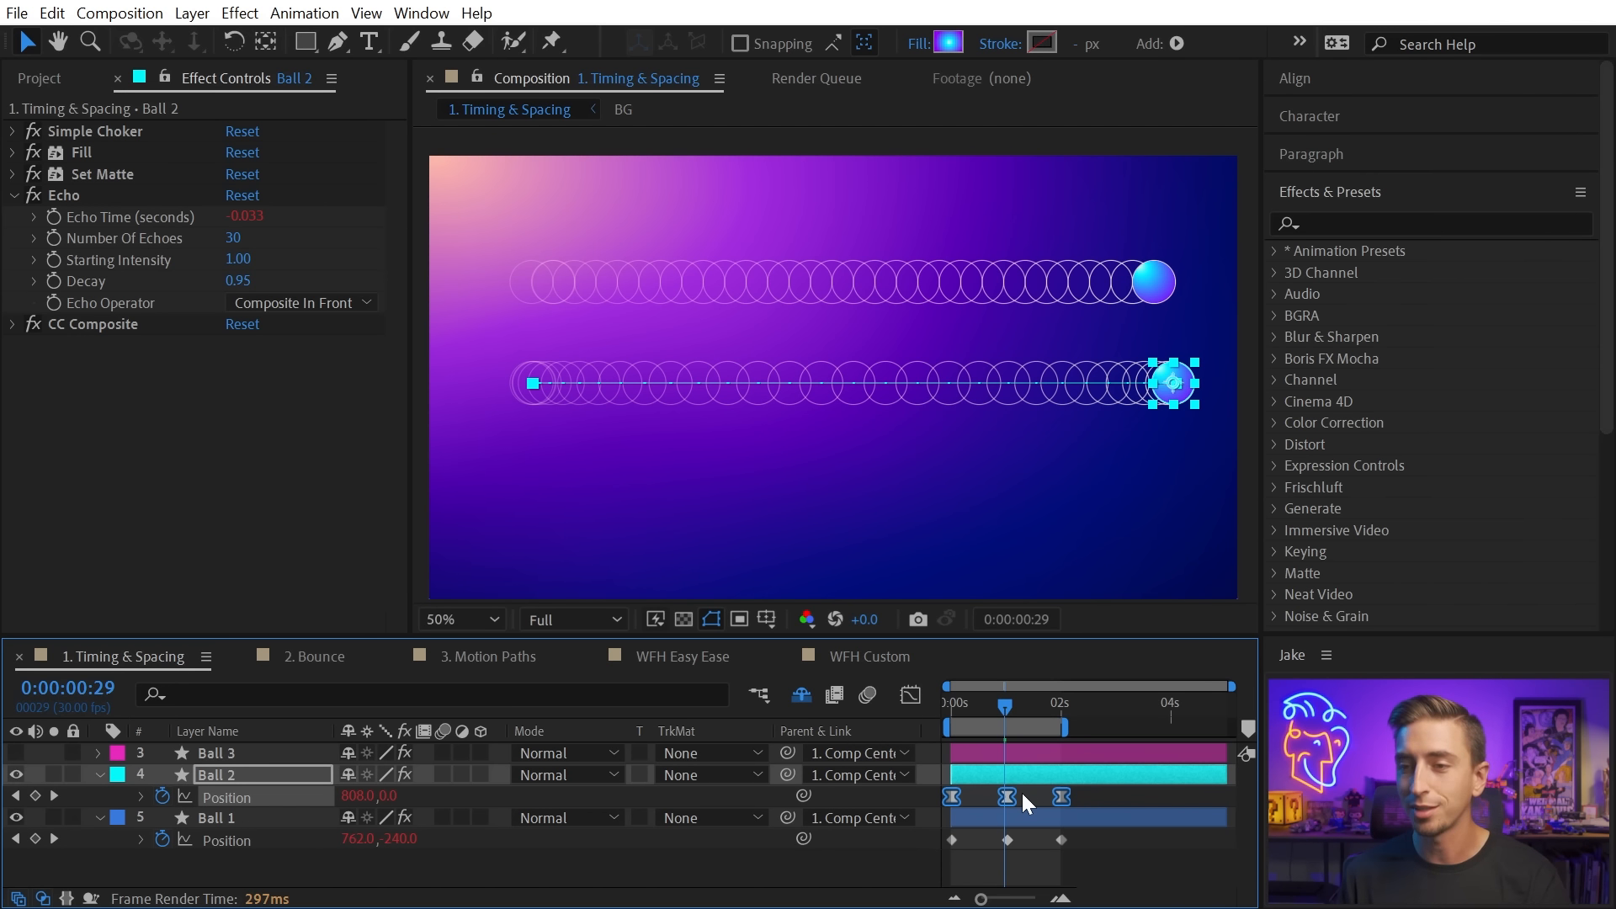
{"action": "left_click", "coordinate": [1022, 790]}
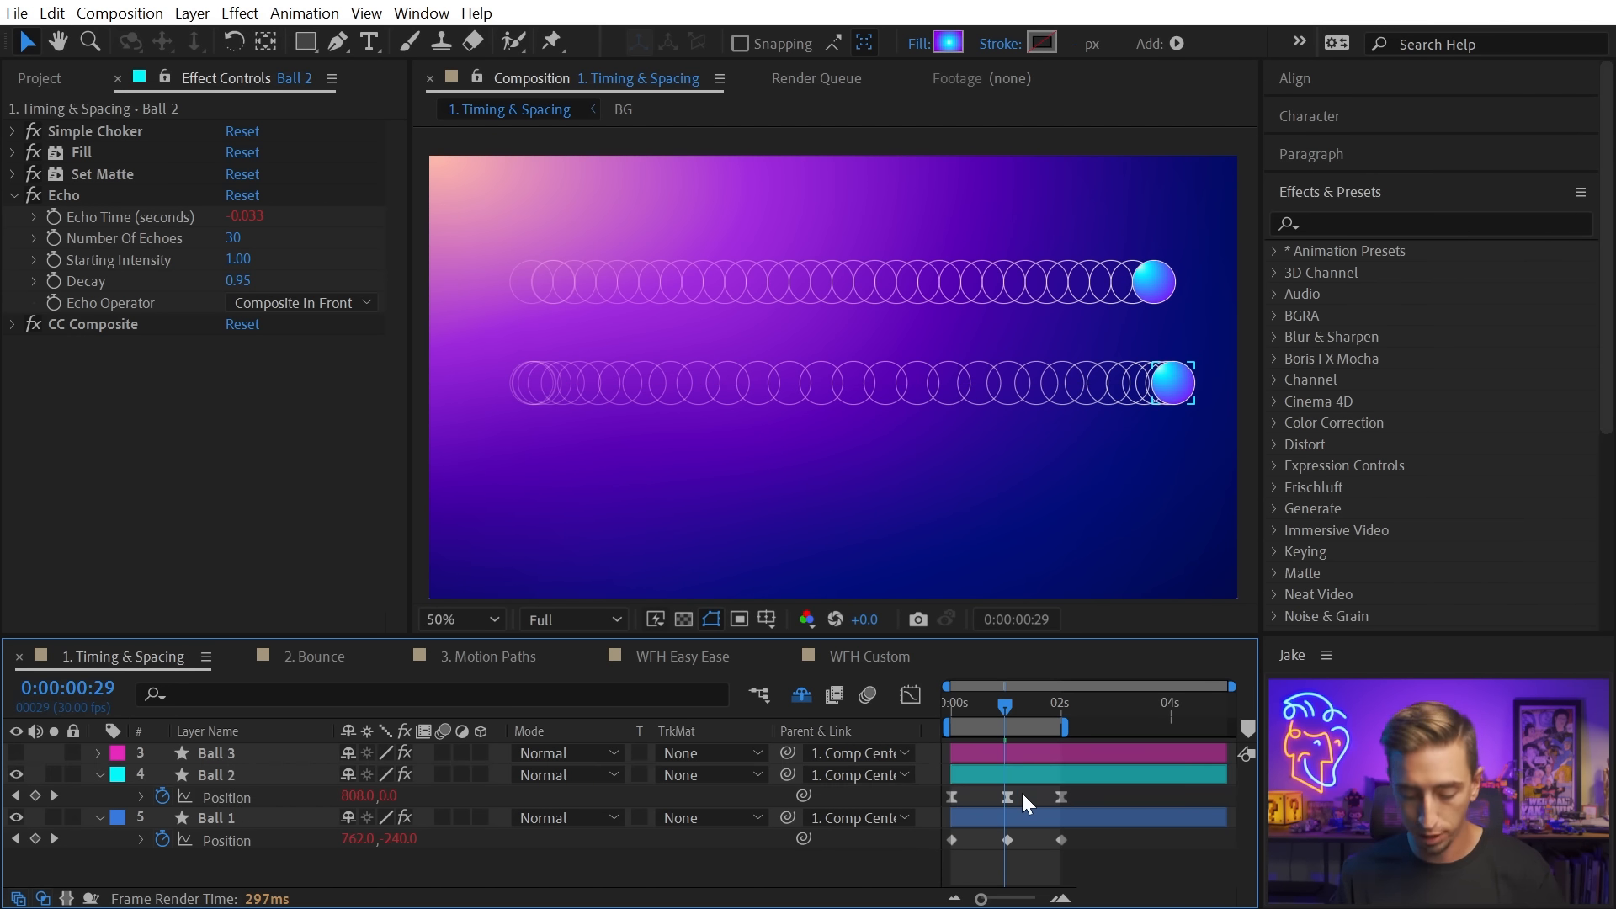
Hide the layer mode columns, fit the two-second animation across the timeline and preview Ball 1 and Ball 2 together.
{"action": "key", "text": "equal"}
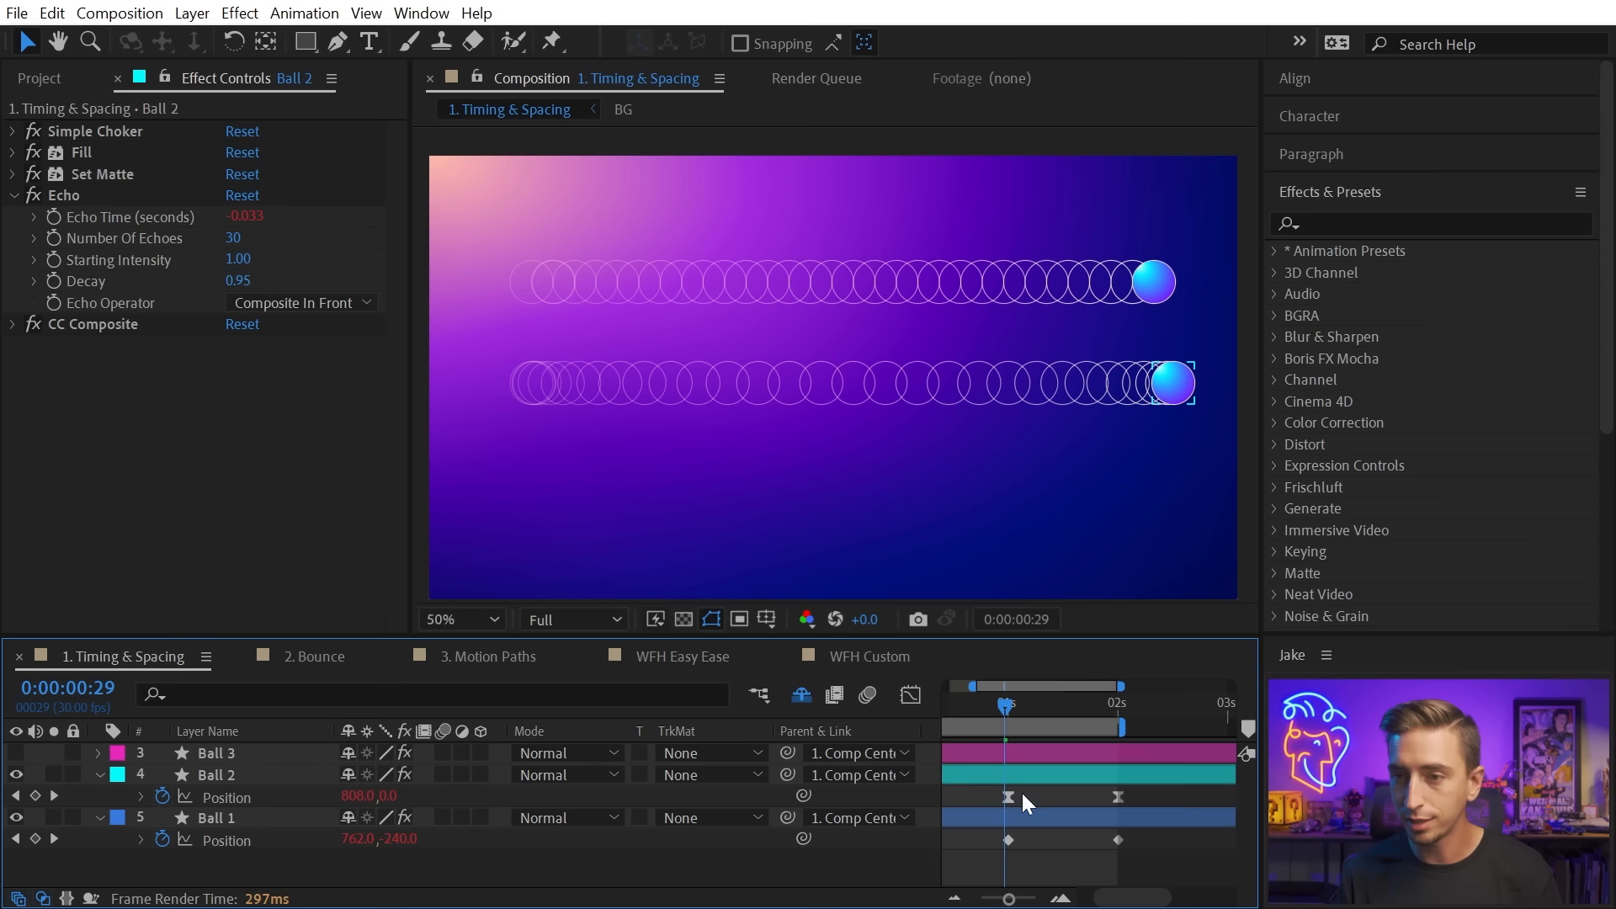
{"action": "left_click", "coordinate": [66, 892]}
{"action": "key", "text": "space"}
{"action": "left_click_drag", "start_coordinate": [839, 849], "coordinate": [996, 786]}
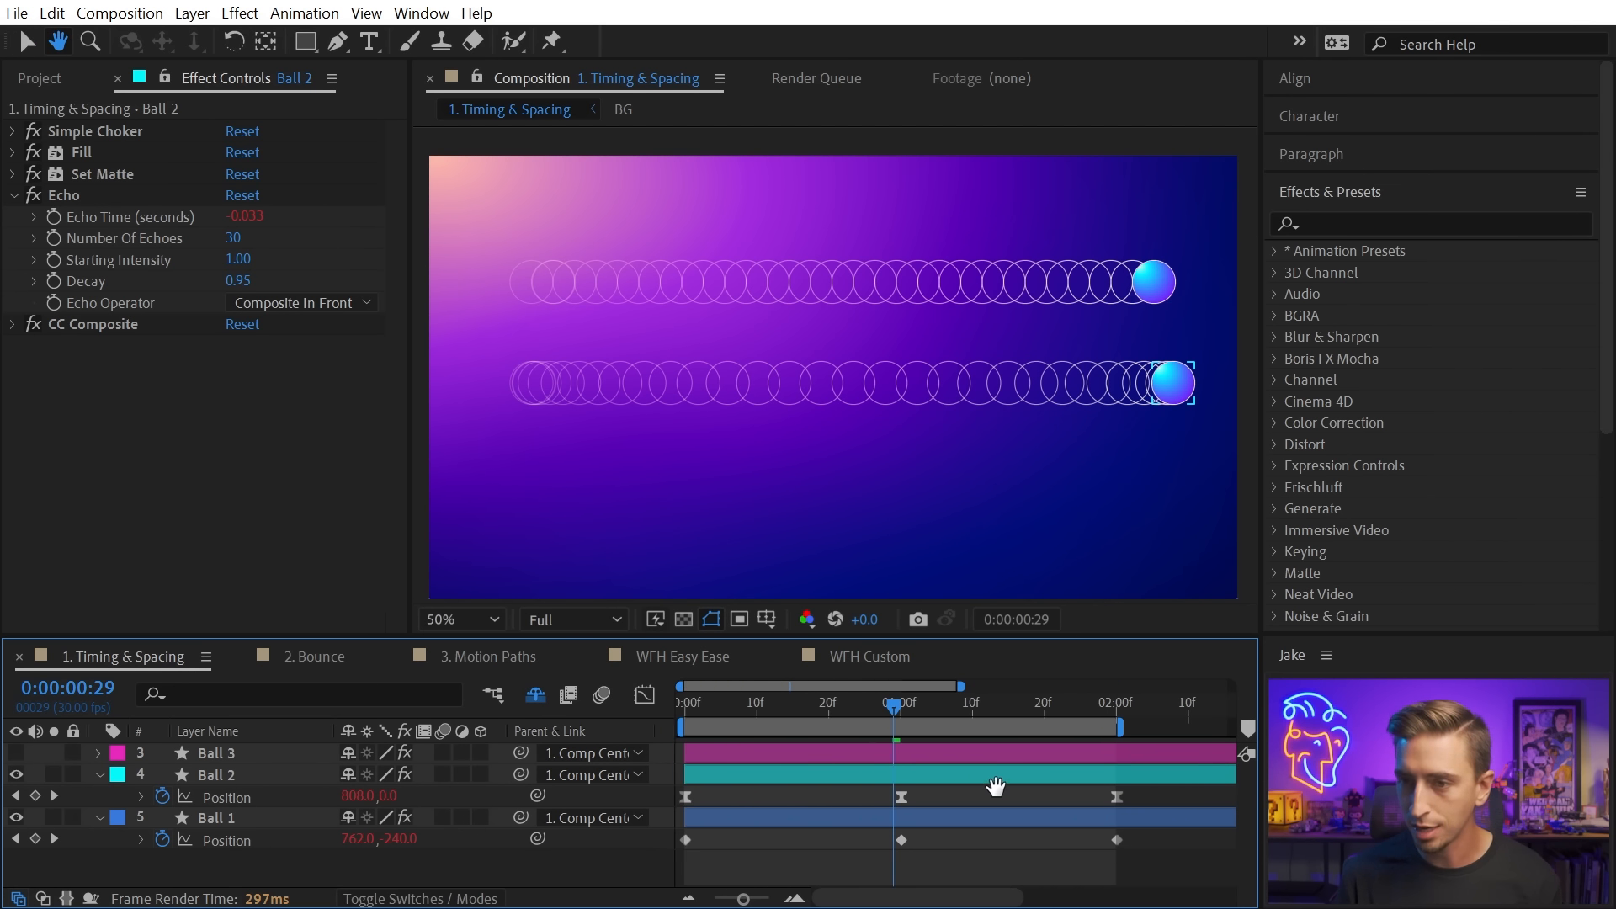
{"action": "key", "text": "space"}
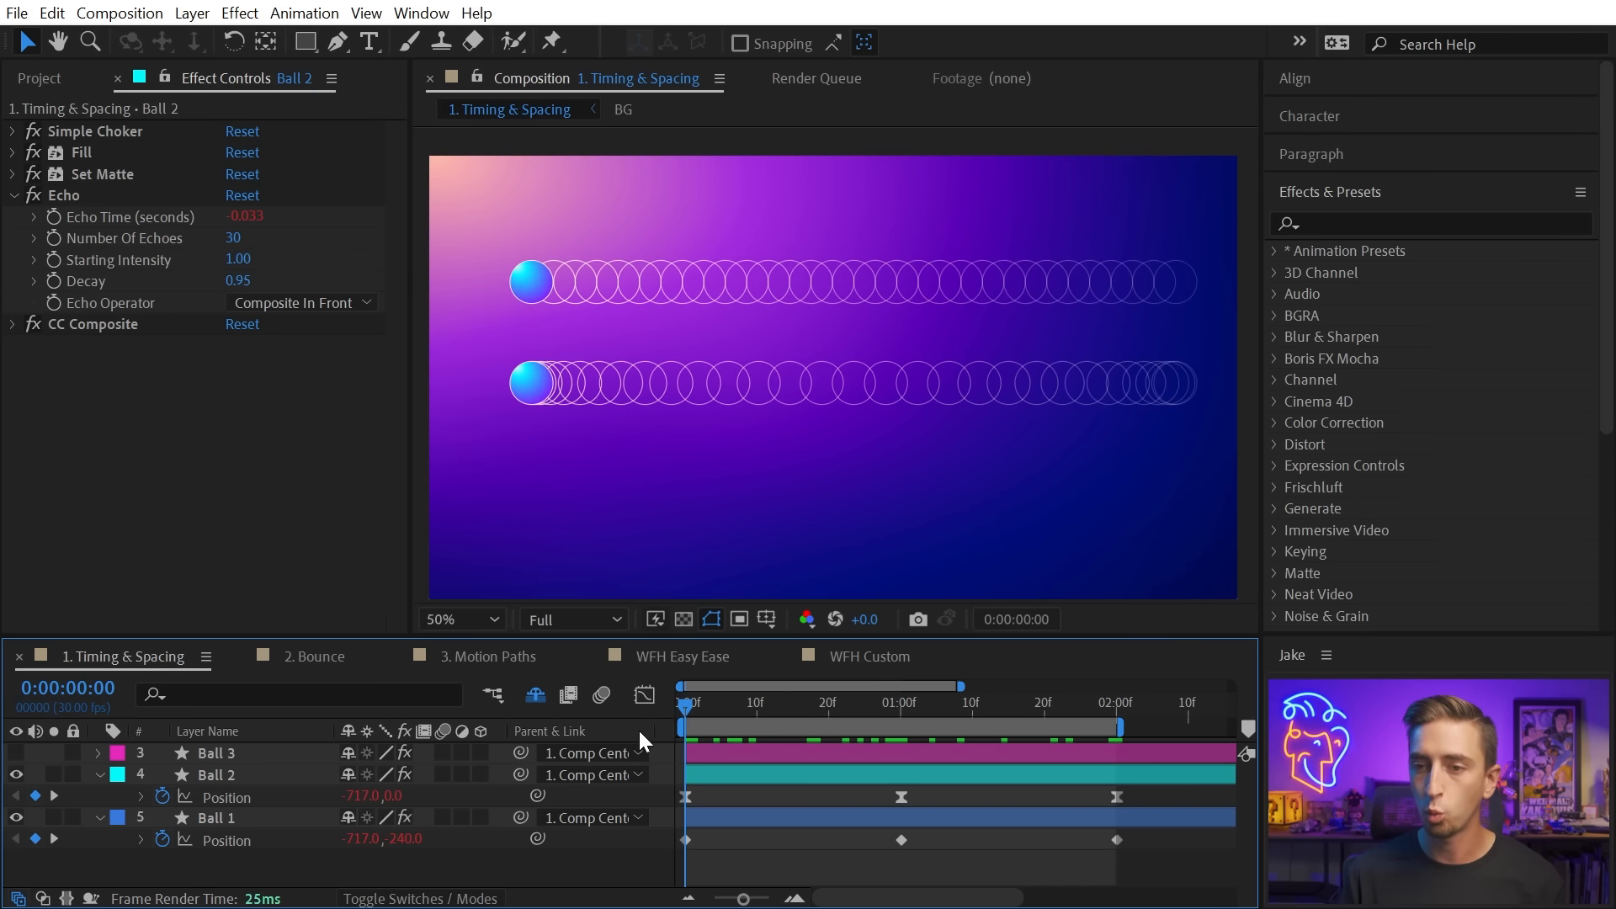
Scrub from frame 10 to frame 28 and compare the echo spacing of Ball 1 and Ball 2 up close.
{"action": "left_click_drag", "start_coordinate": [1107, 709], "coordinate": [755, 804]}
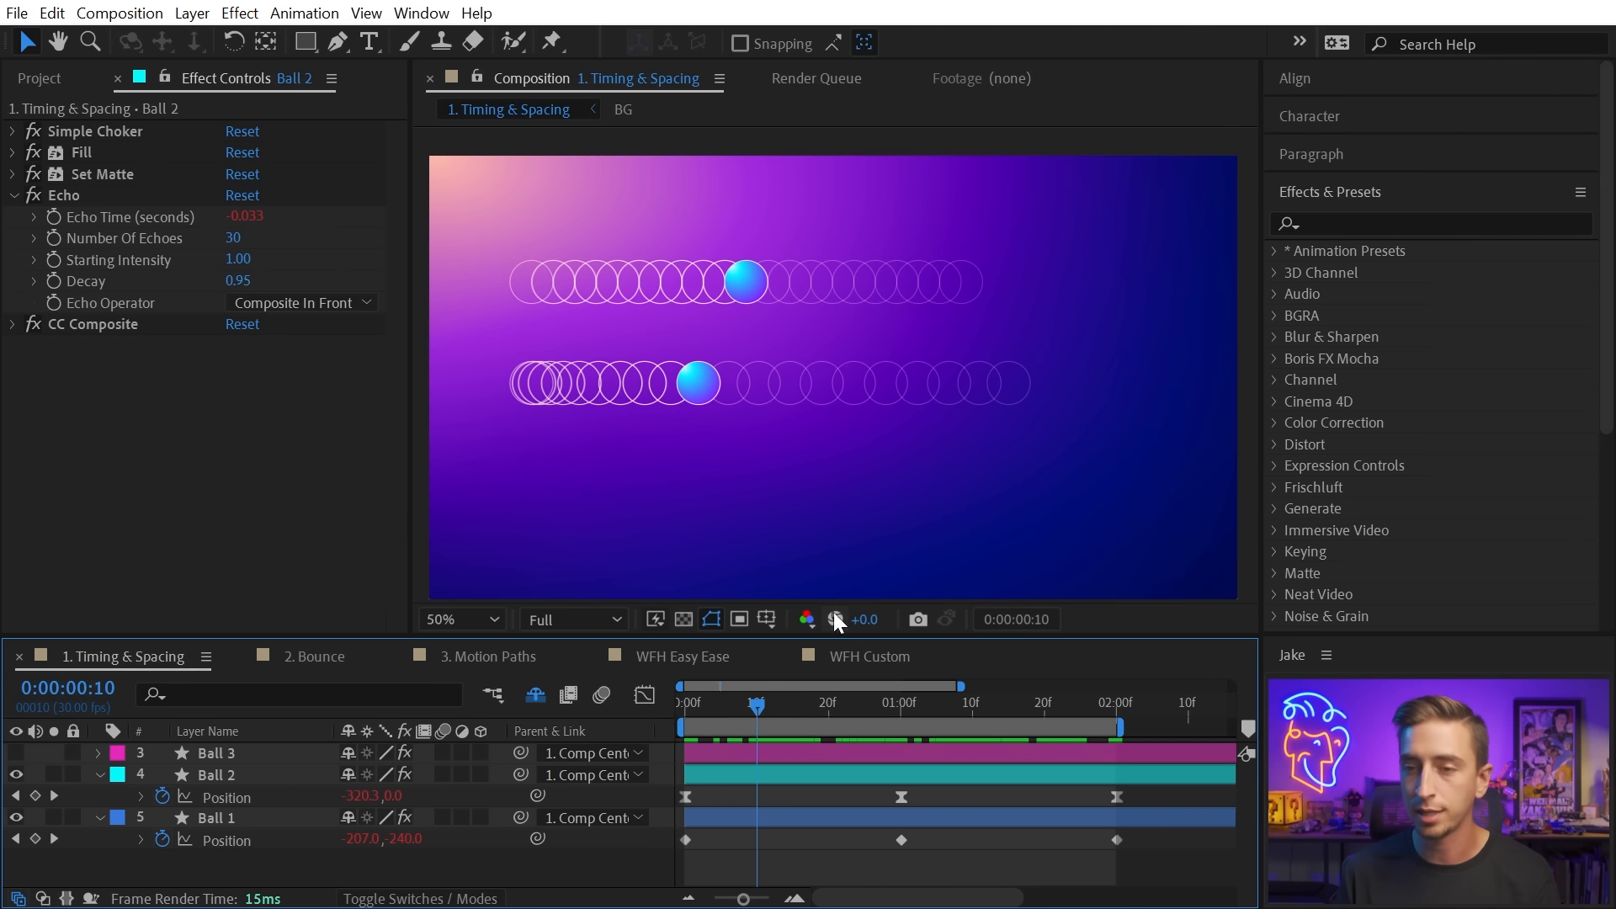
{"action": "left_click", "coordinate": [752, 767]}
{"action": "left_click_drag", "start_coordinate": [775, 711], "coordinate": [816, 709]}
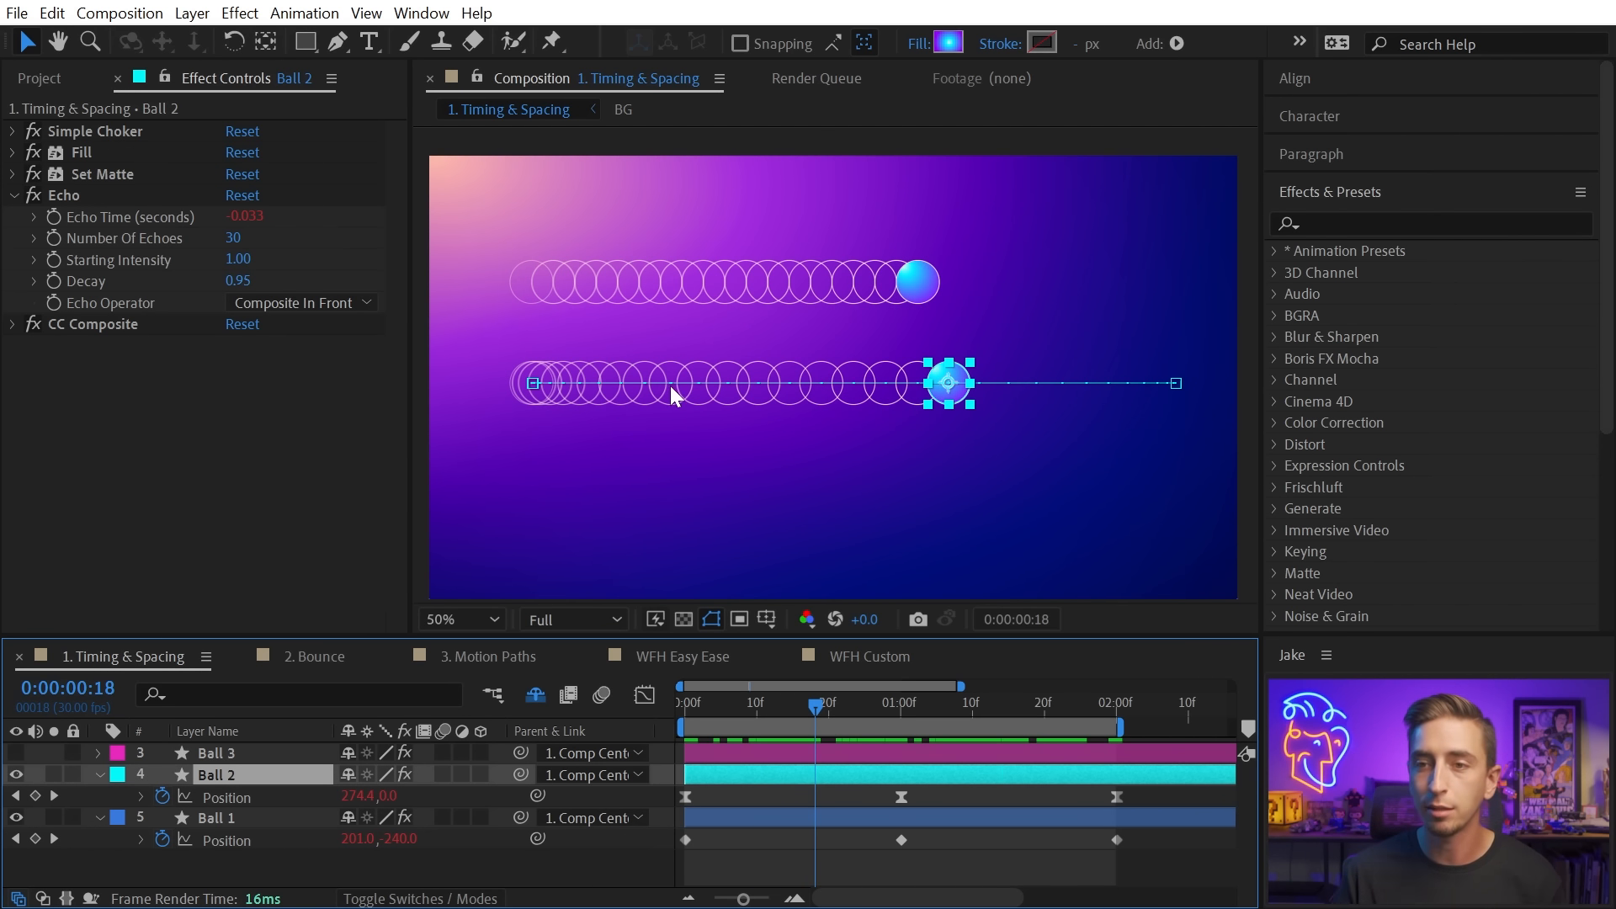
{"action": "key", "text": "period"}
{"action": "key", "text": "h"}
{"action": "left_click_drag", "start_coordinate": [570, 350], "coordinate": [602, 377]}
{"action": "key", "text": "v"}
{"action": "left_click_drag", "start_coordinate": [786, 713], "coordinate": [799, 705]}
{"action": "key", "text": "h"}
{"action": "left_click_drag", "start_coordinate": [1023, 388], "coordinate": [657, 379]}
{"action": "key", "text": "v"}
{"action": "left_click_drag", "start_coordinate": [825, 706], "coordinate": [890, 706]}
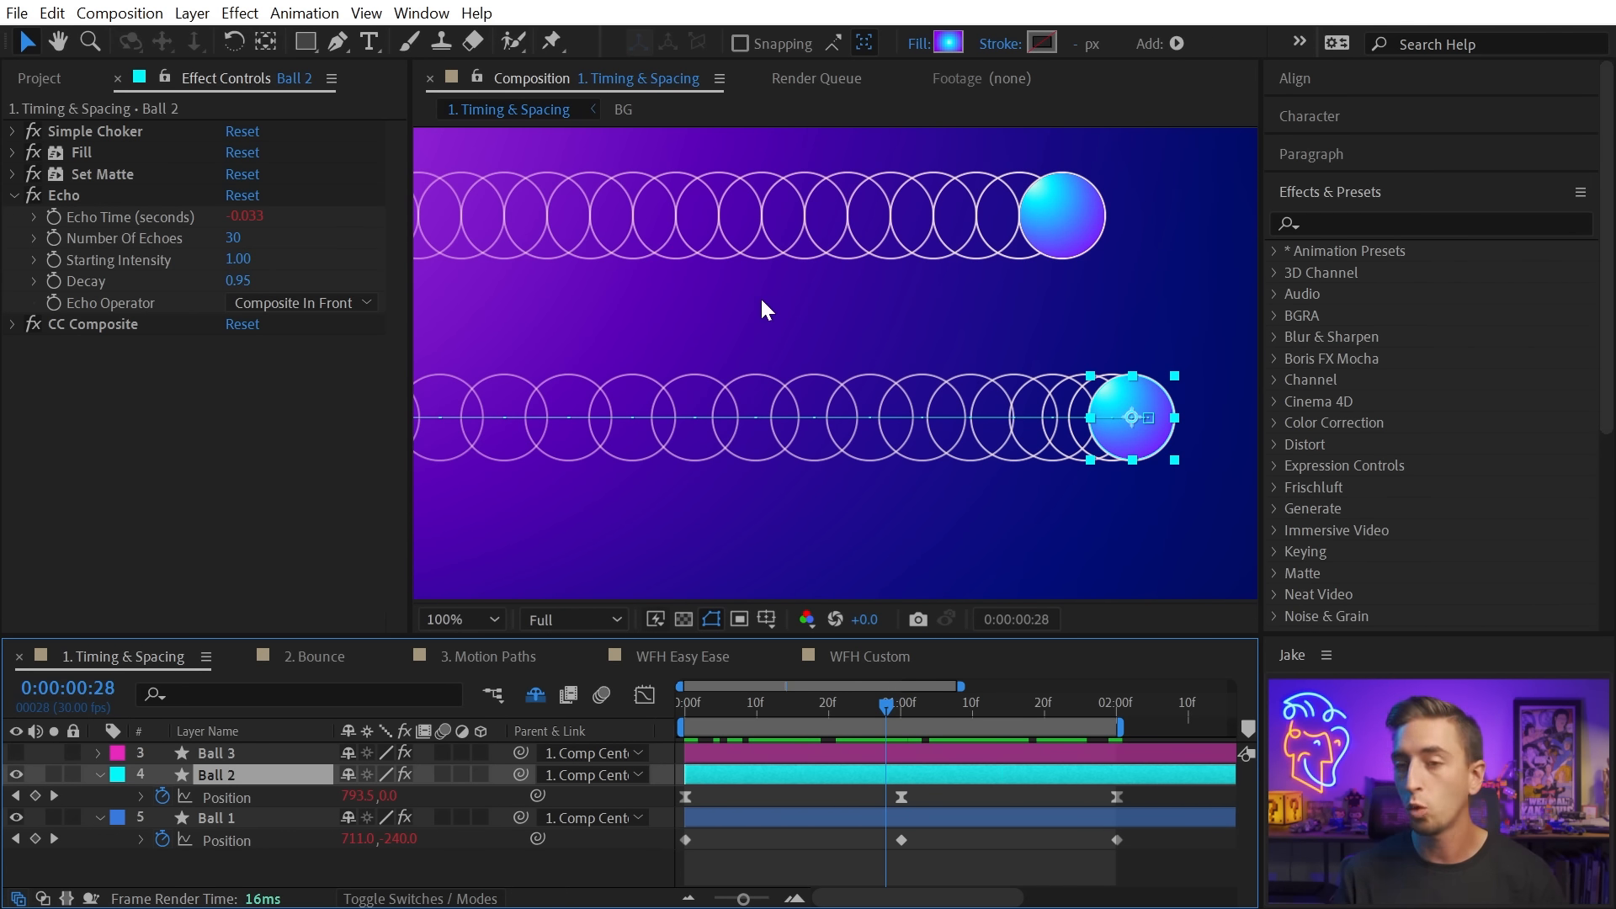
{"action": "scroll", "coordinate": [760, 297], "scroll_direction": "down", "scroll_amount": 2}
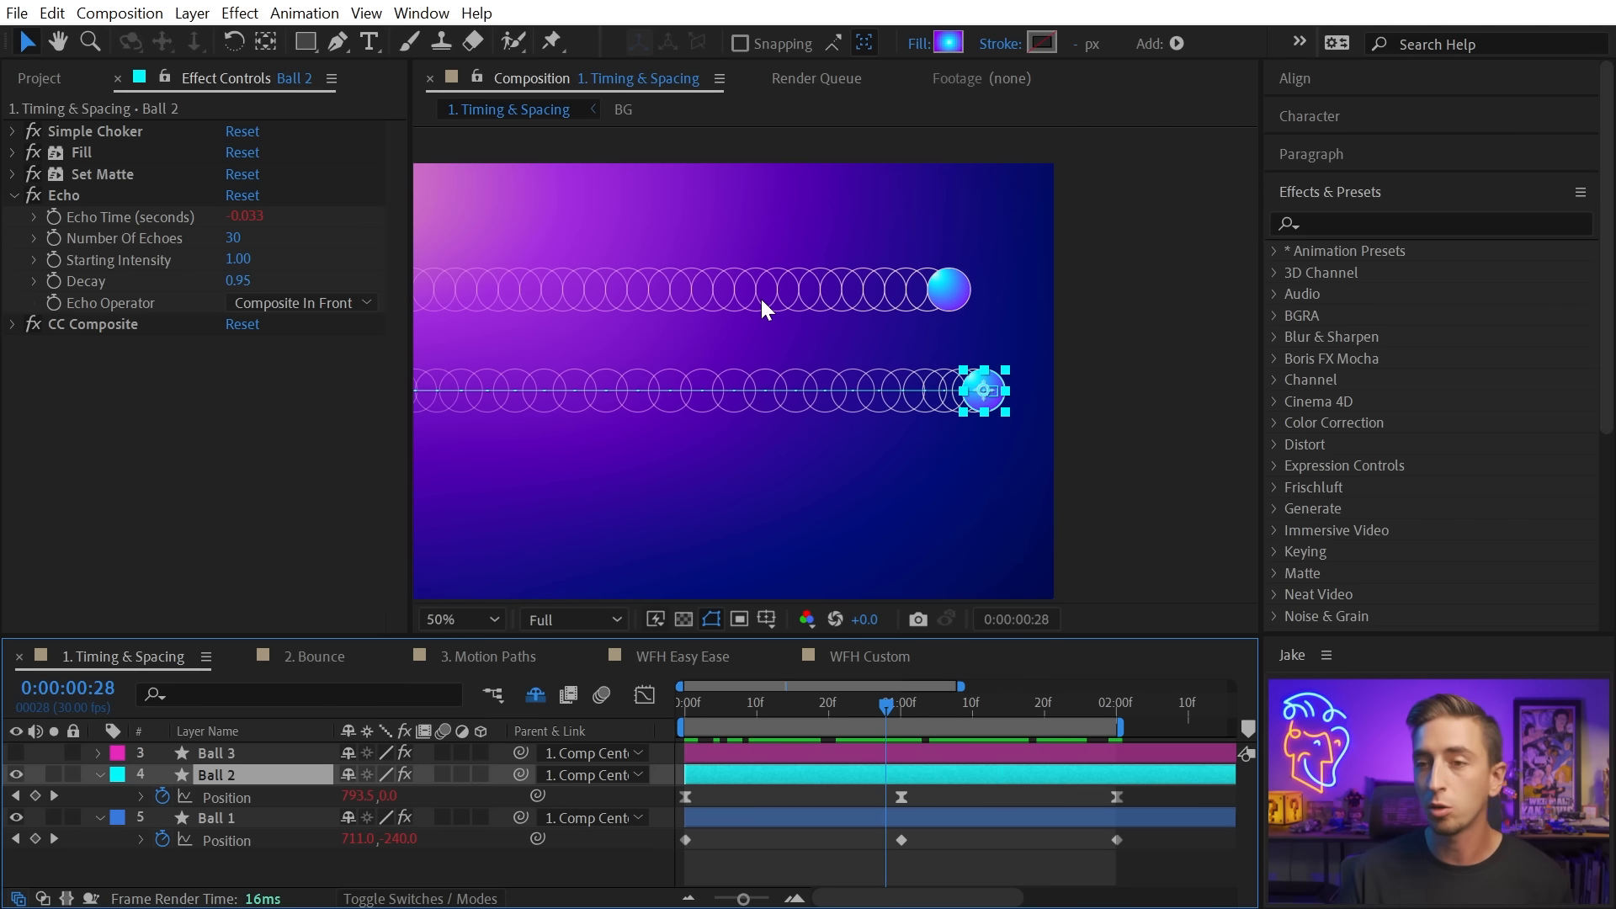
{"action": "key", "text": "h"}
{"action": "left_click_drag", "start_coordinate": [732, 305], "coordinate": [904, 305]}
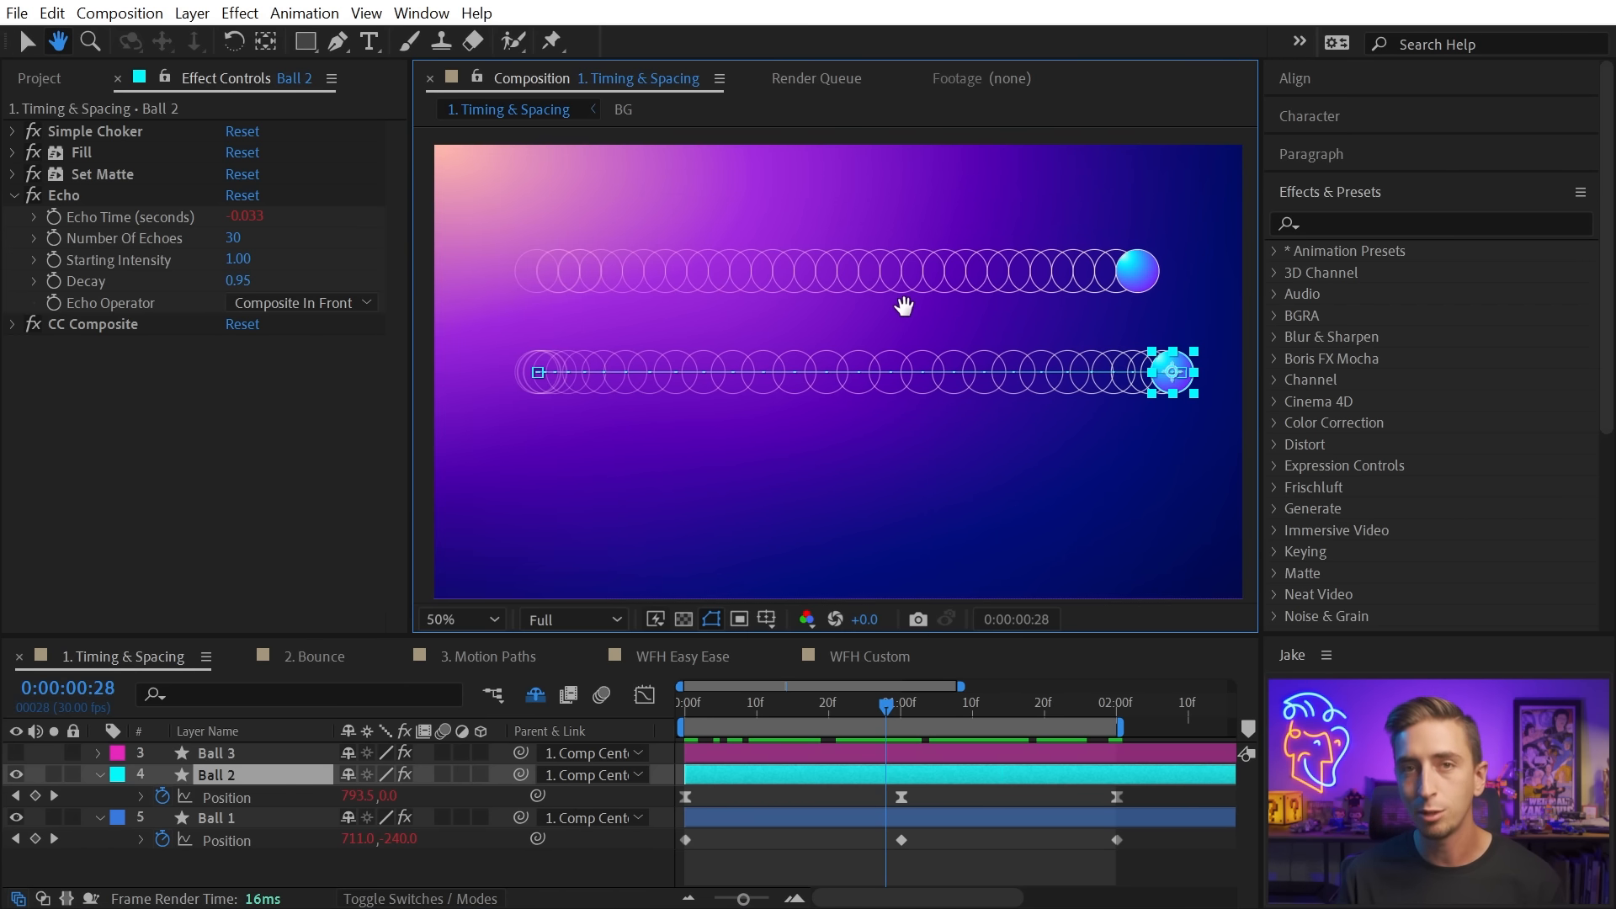
{"action": "key", "text": "v"}
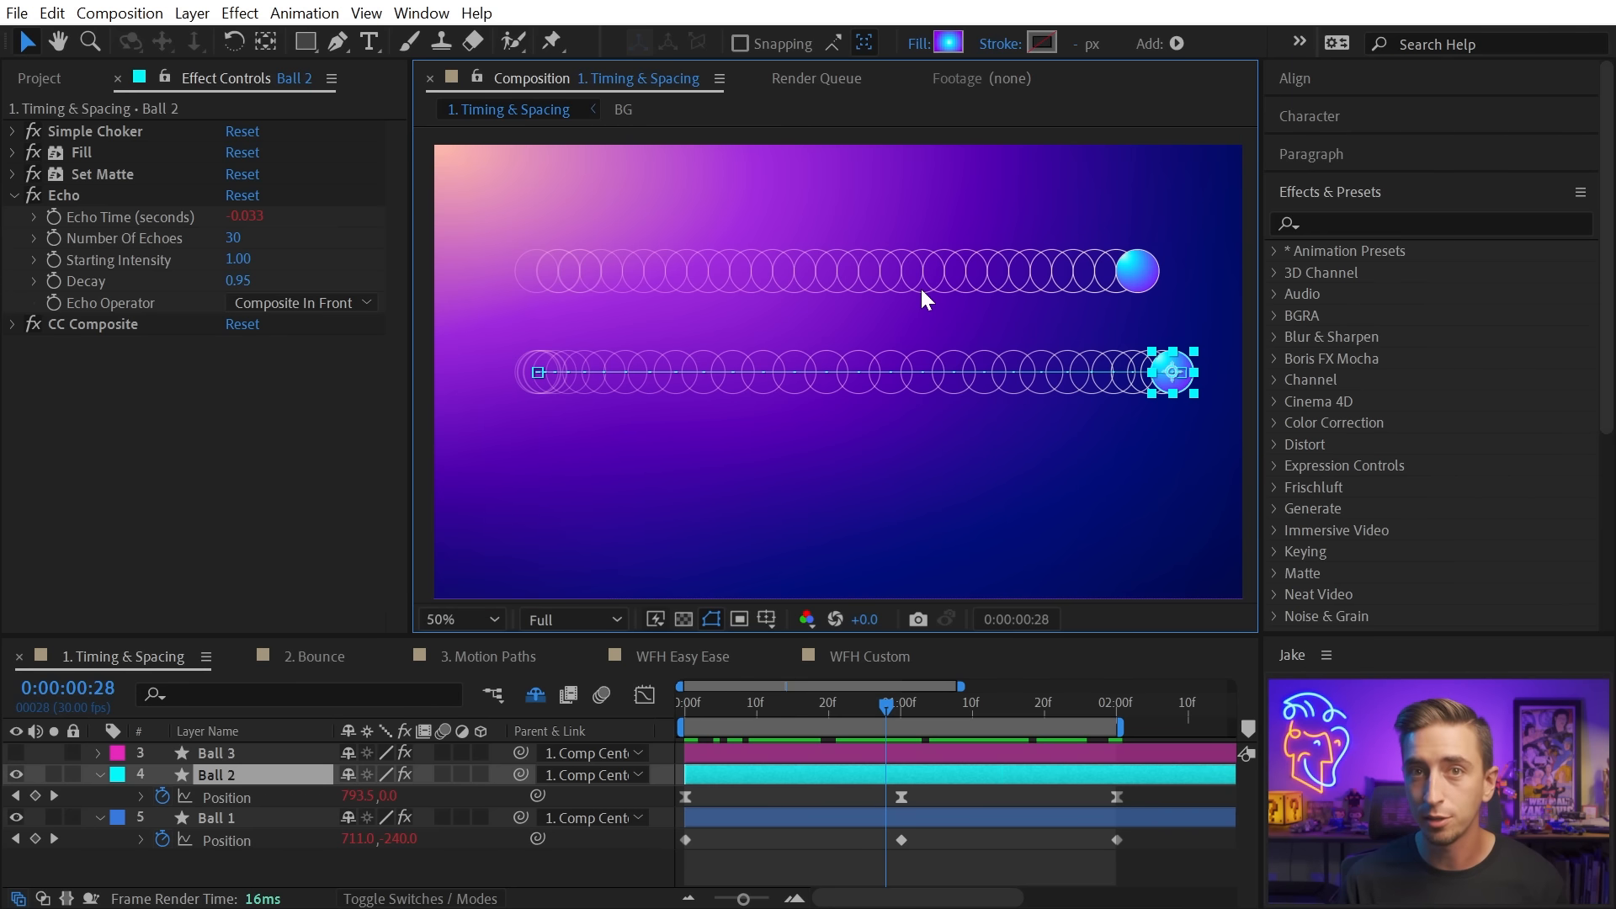
Play the two-ball comparison, make the Ball 3 layer visible and reveal its Position property.
{"action": "key", "text": "space"}
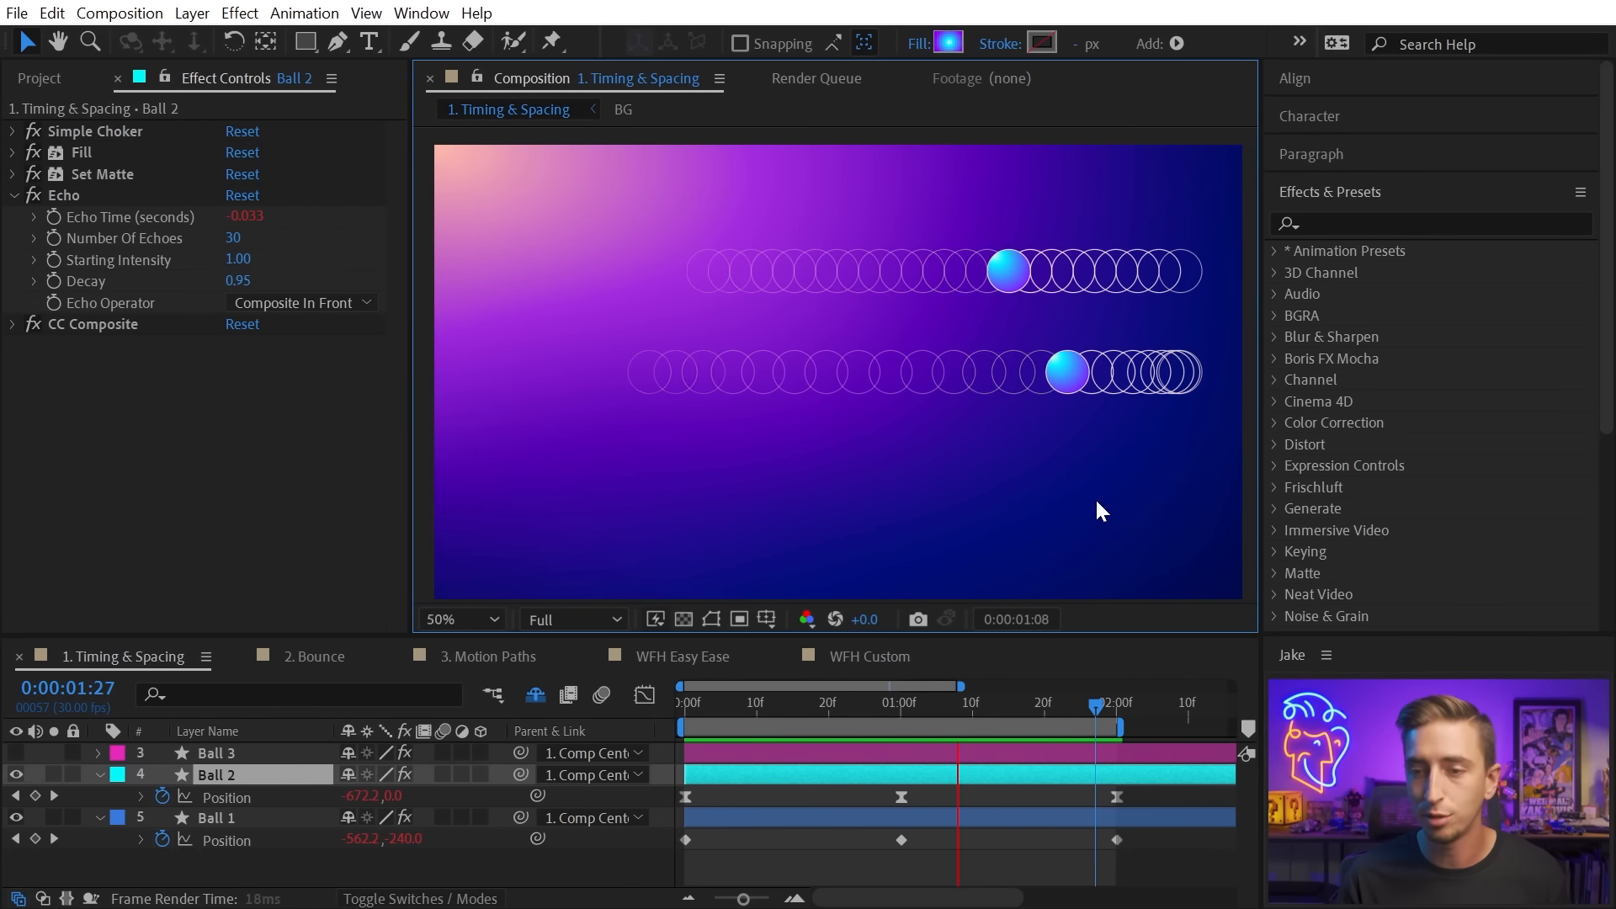
{"action": "left_click", "coordinate": [240, 775]}
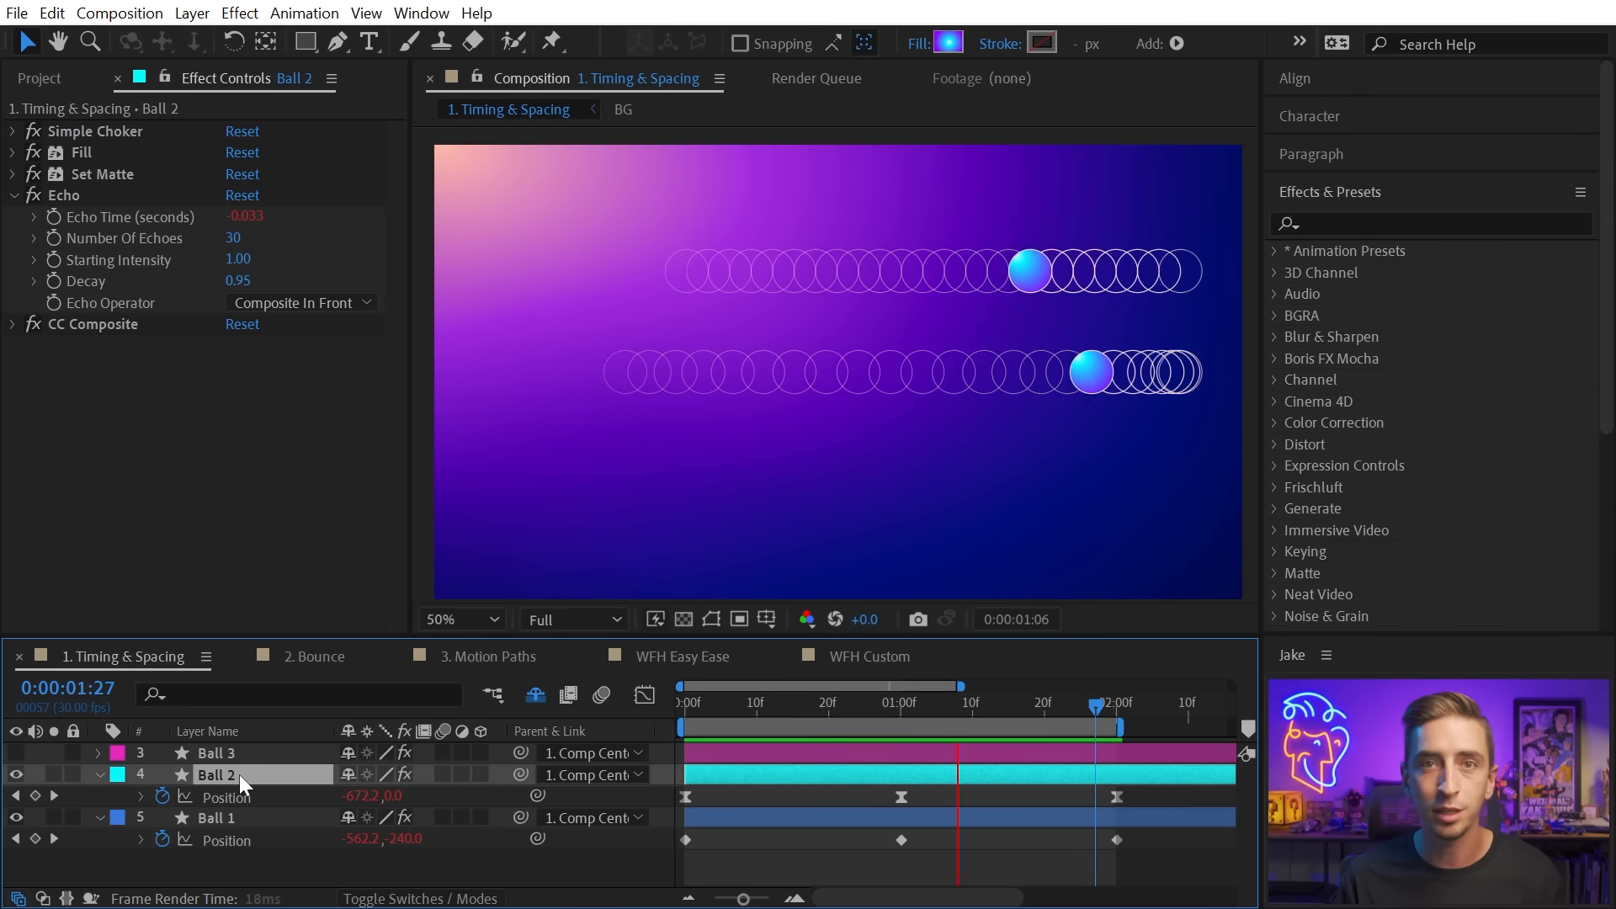
{"action": "left_click", "coordinate": [16, 752]}
{"action": "left_click", "coordinate": [219, 755]}
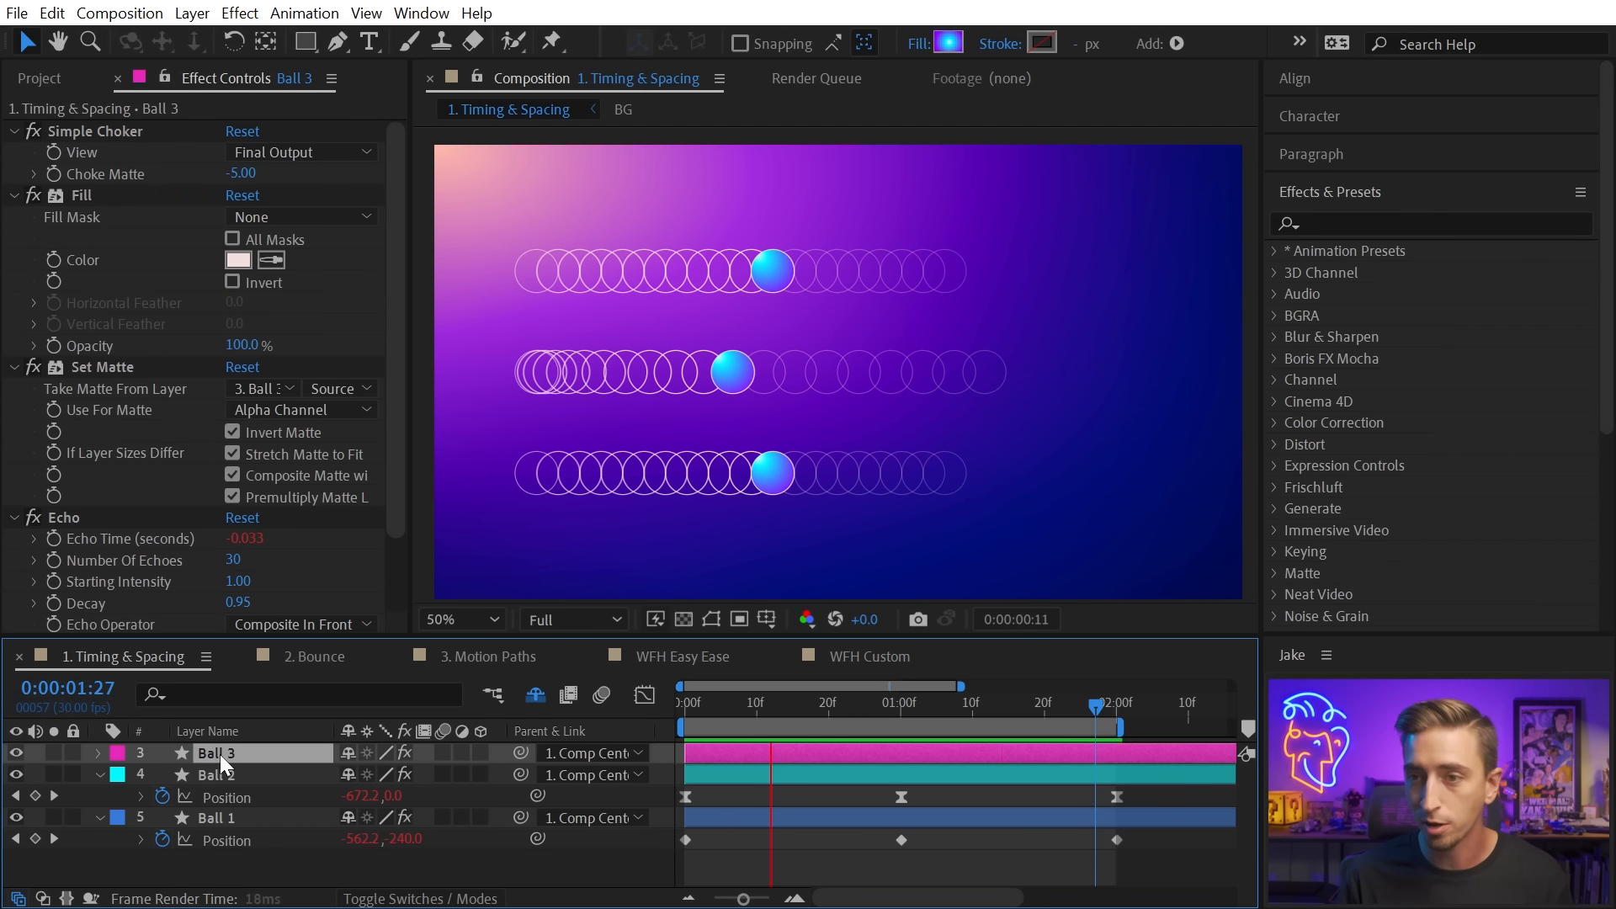
{"action": "key", "text": "space"}
{"action": "key", "text": "p"}
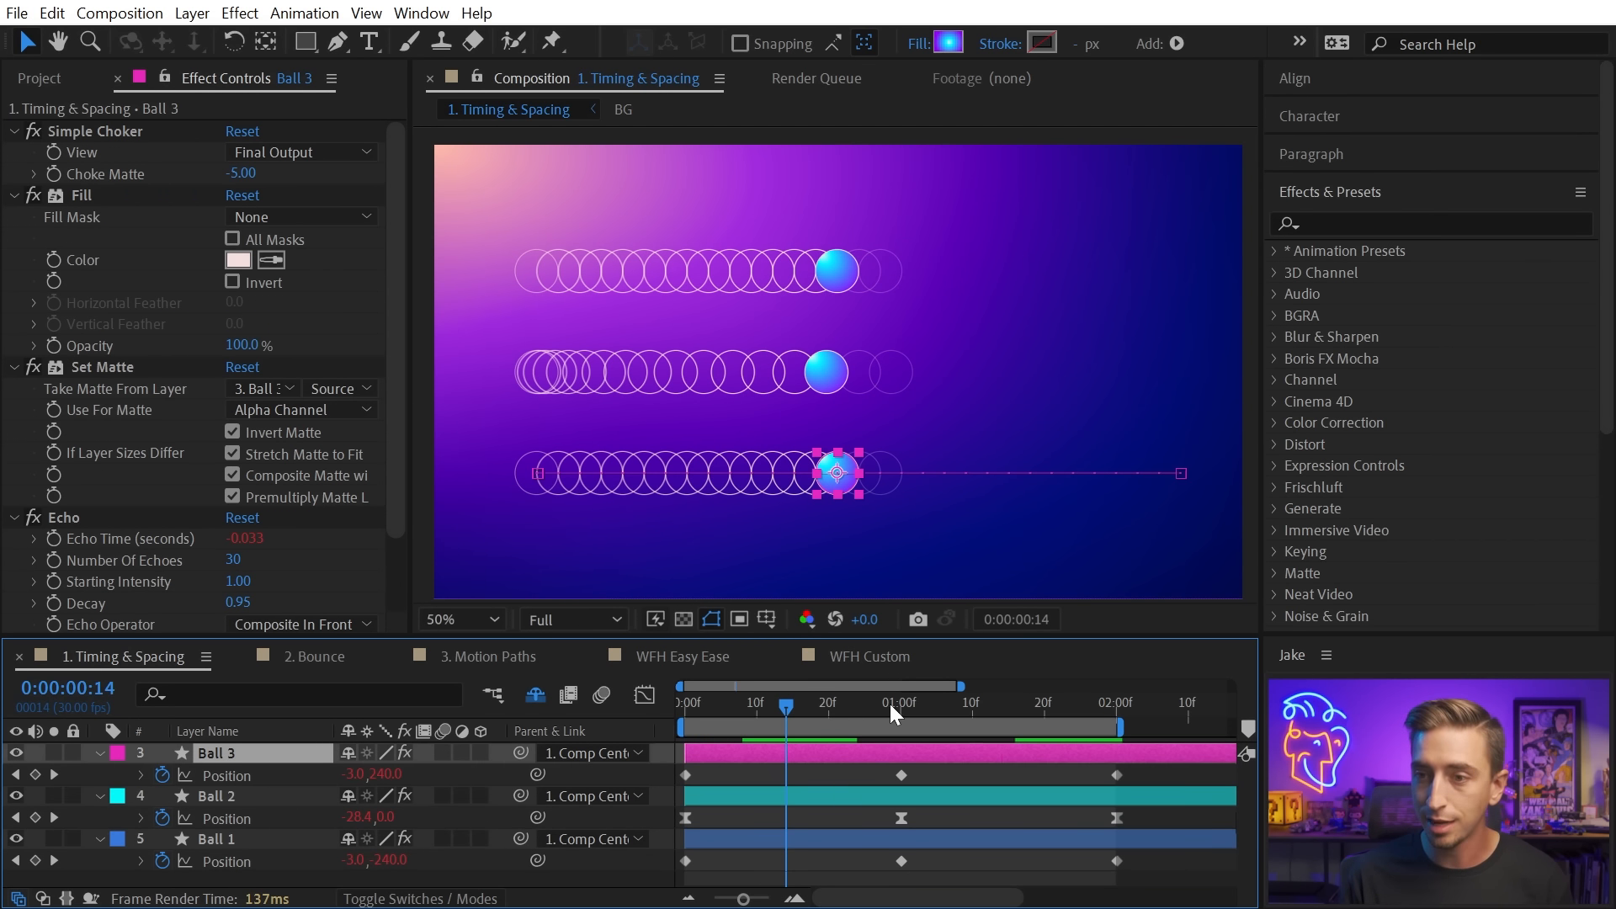
Apply Easy Ease to all three Position keyframes of Ball 3 and show their speed curve in the Graph Editor.
{"action": "key", "text": "space"}
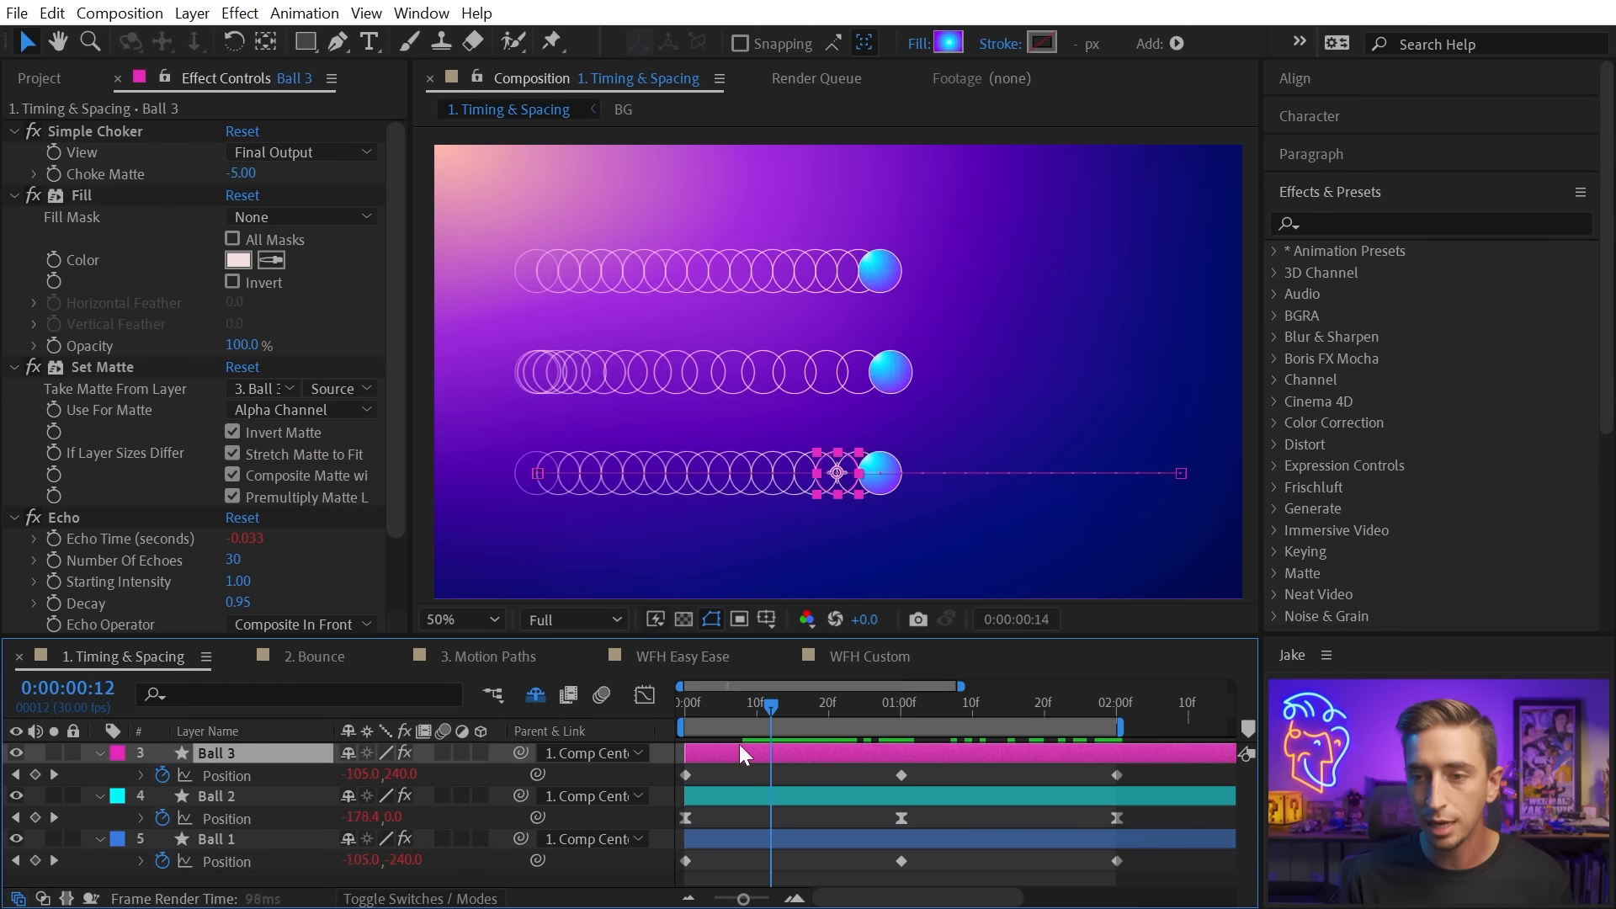
{"action": "left_click_drag", "start_coordinate": [1135, 771], "coordinate": [640, 784]}
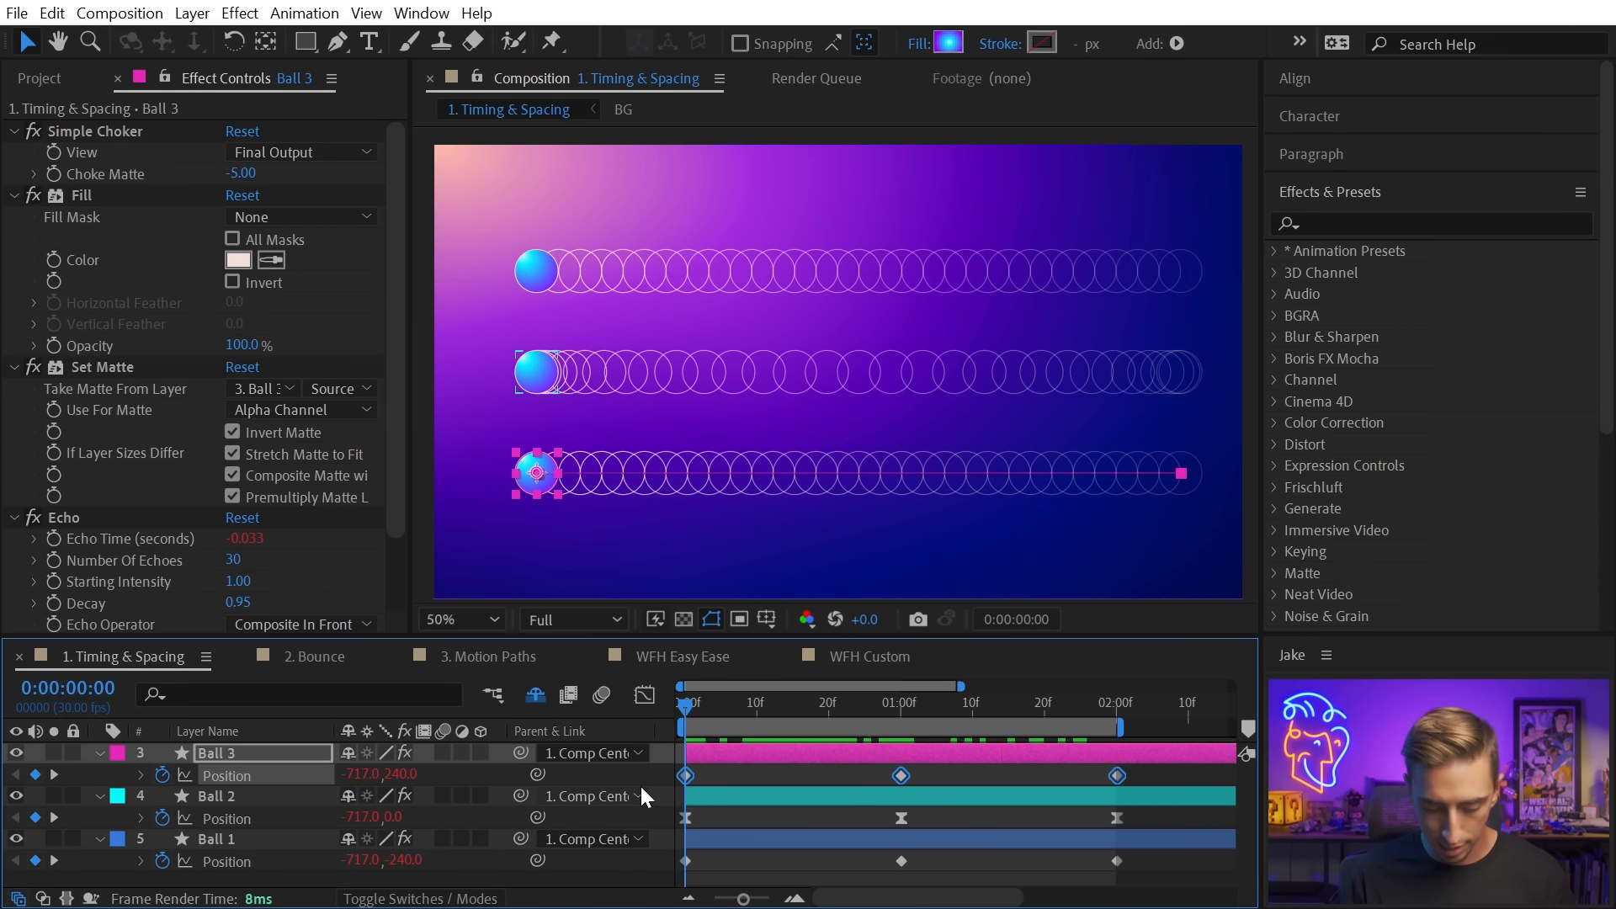
{"action": "left_click", "coordinate": [645, 694]}
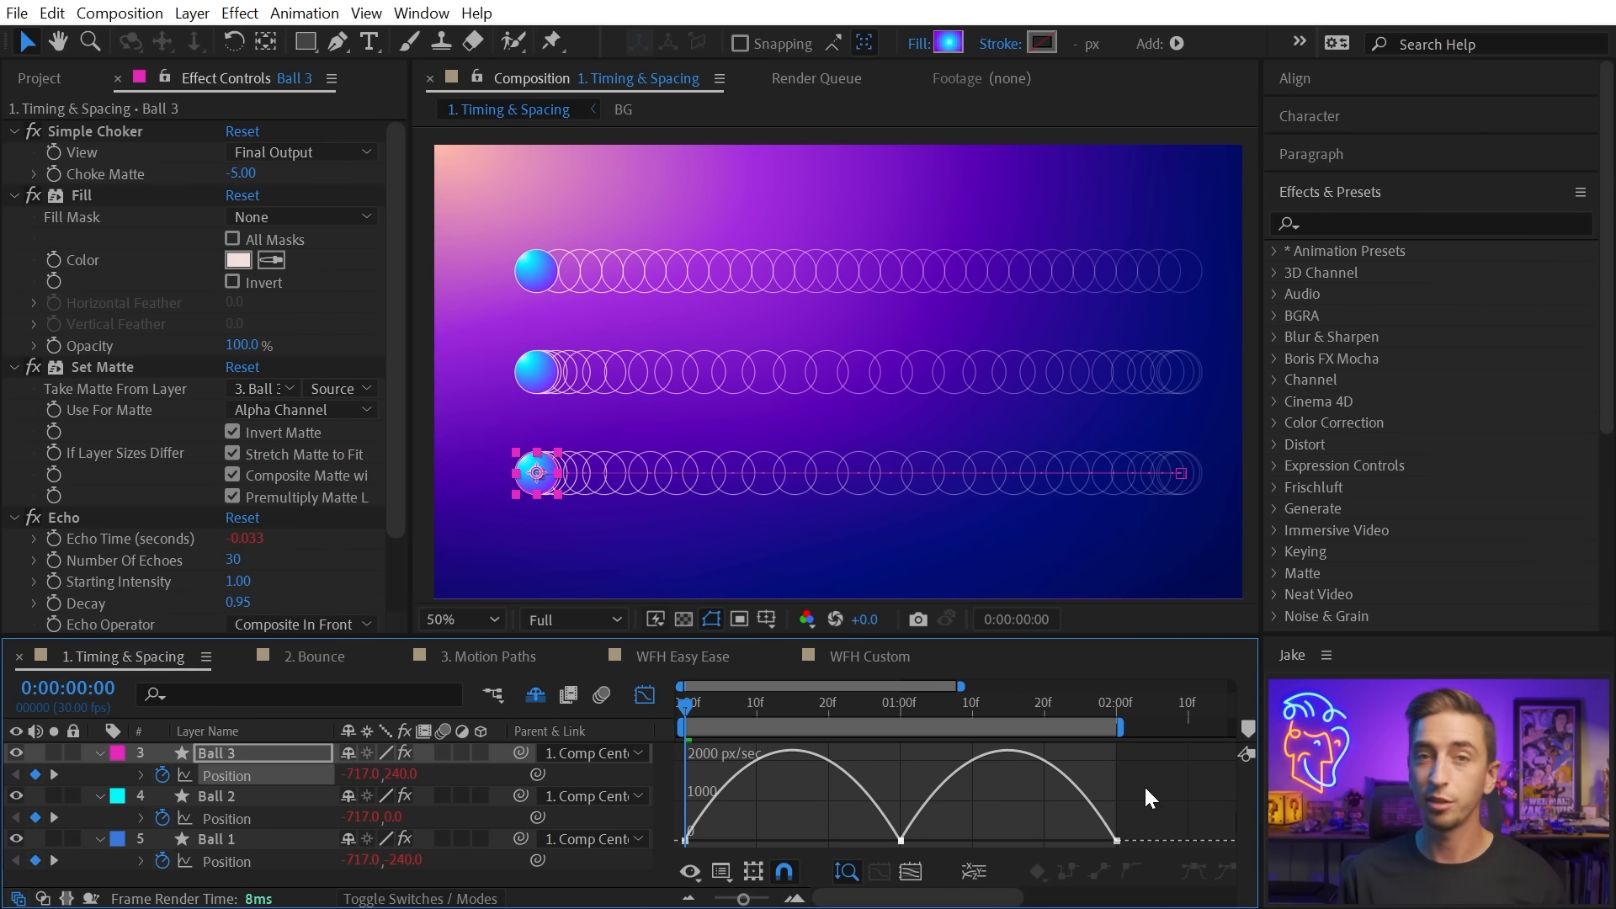
Steepen Ball 3's speed curve by lengthening all keyframes' ease handles, with the first segment's handles at about frames 10 and 19.
{"action": "key", "text": "space"}
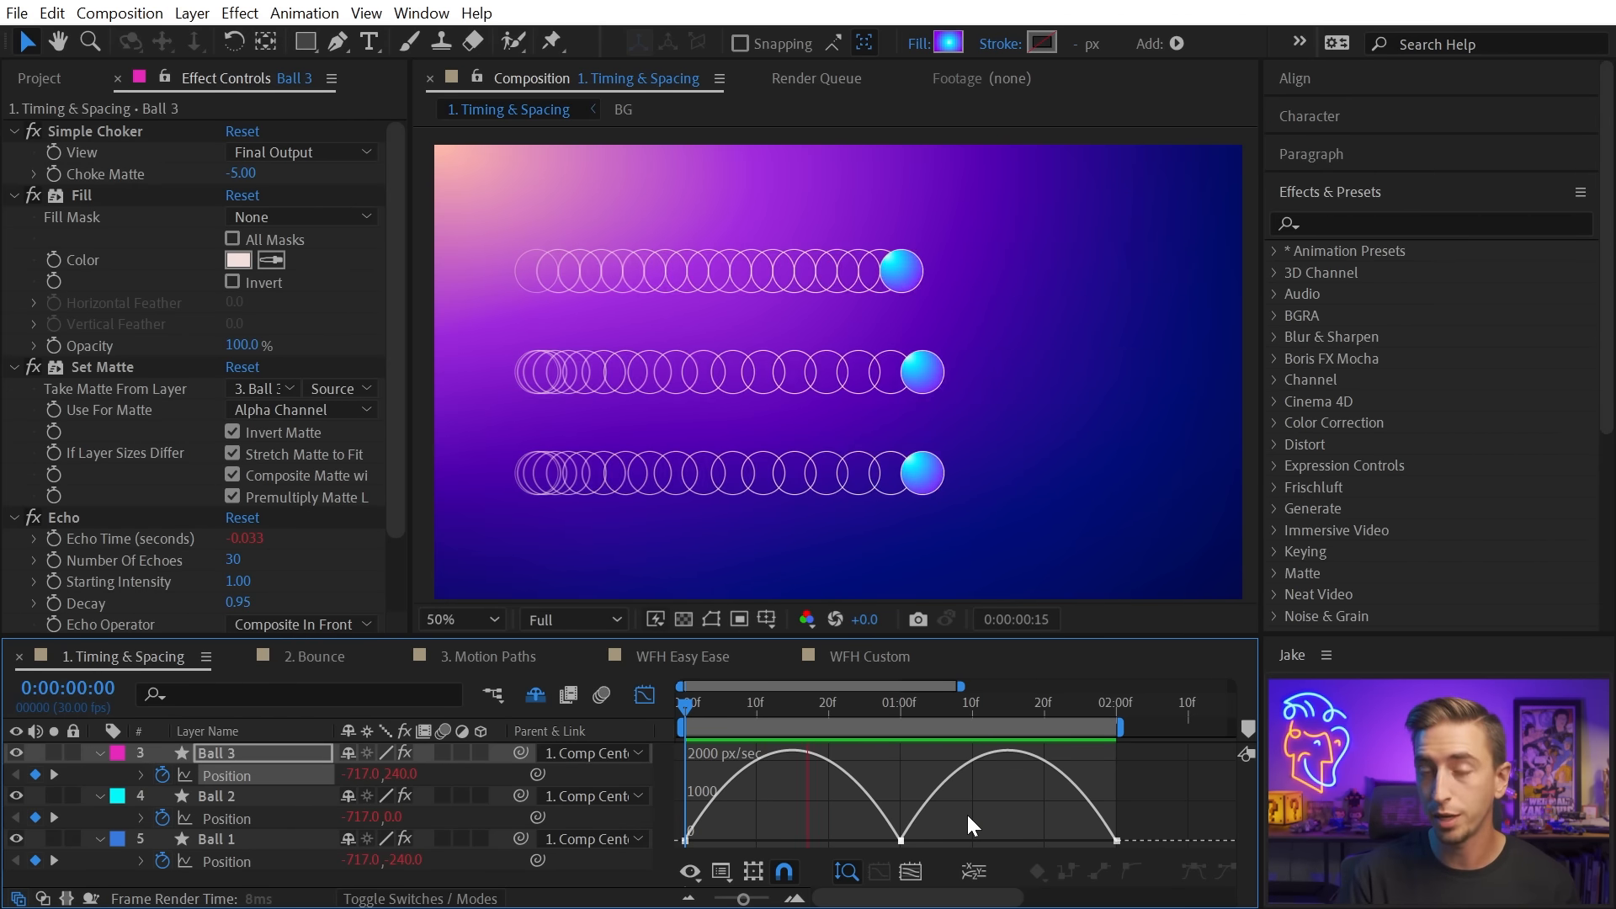
{"action": "key", "text": "space"}
{"action": "left_click_drag", "start_coordinate": [1150, 803], "coordinate": [676, 851]}
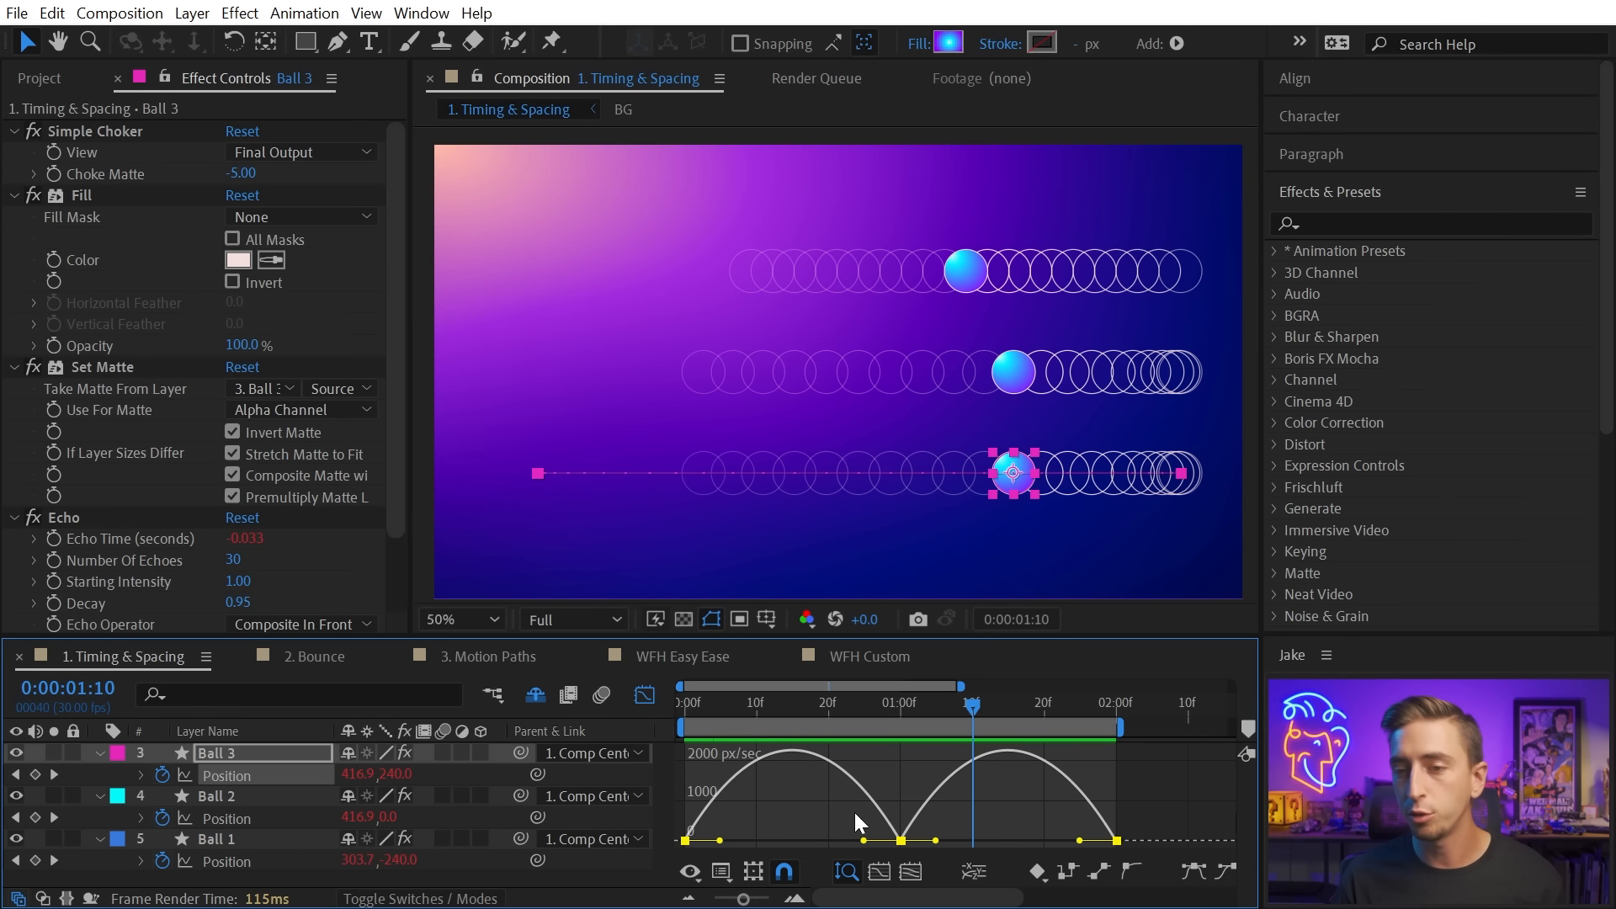
{"action": "left_click_drag", "start_coordinate": [870, 845], "coordinate": [820, 842]}
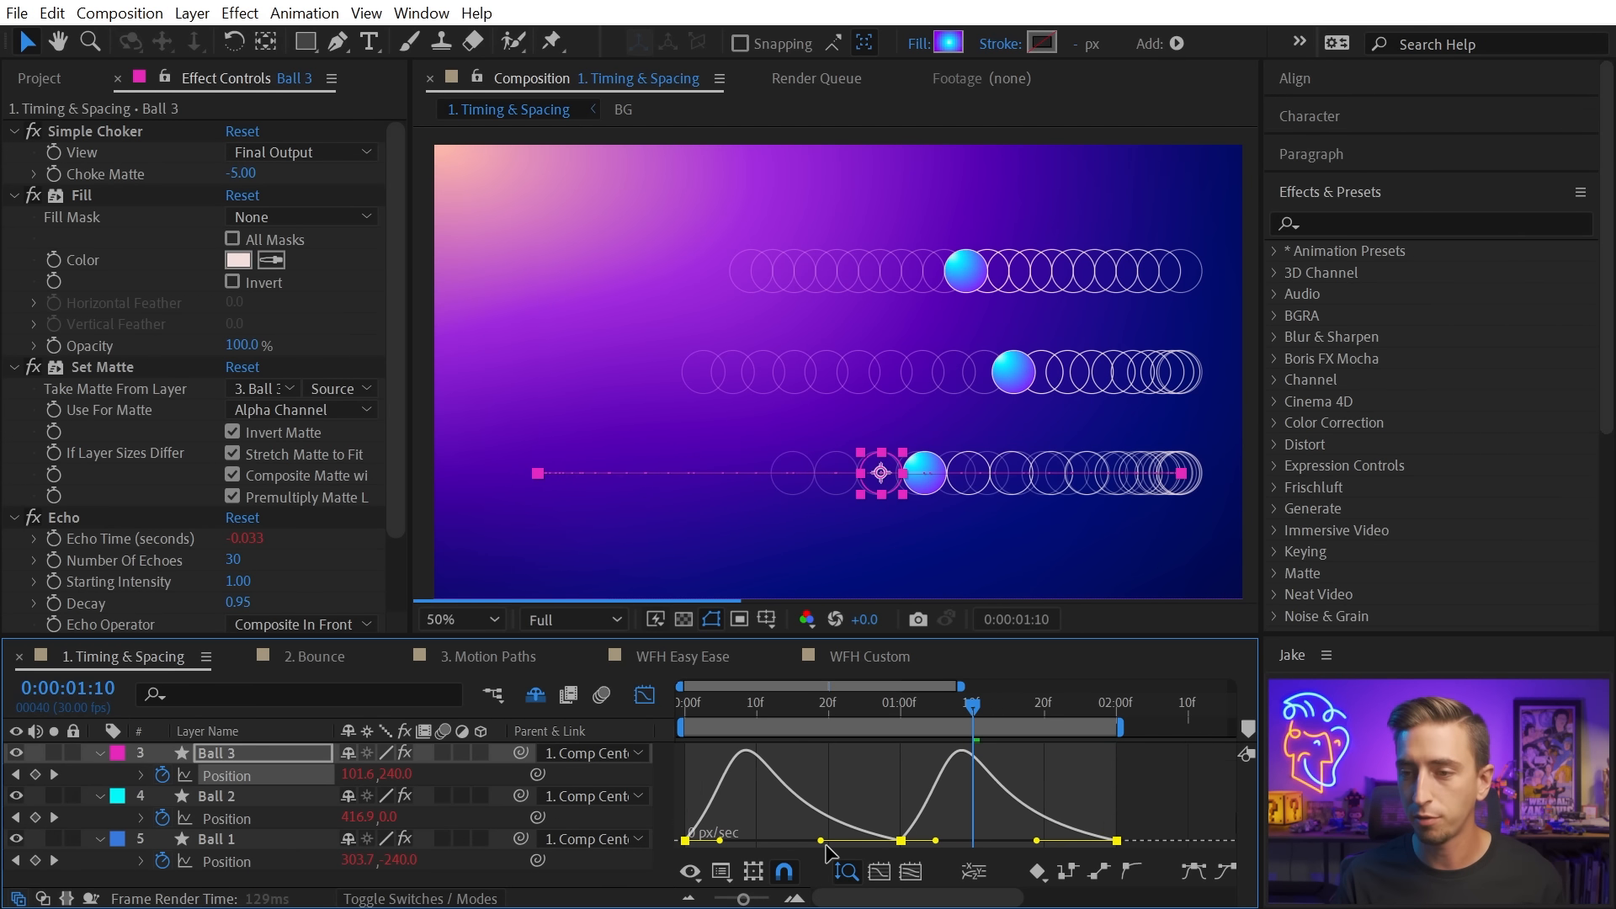
{"action": "left_click_drag", "start_coordinate": [722, 840], "coordinate": [758, 839]}
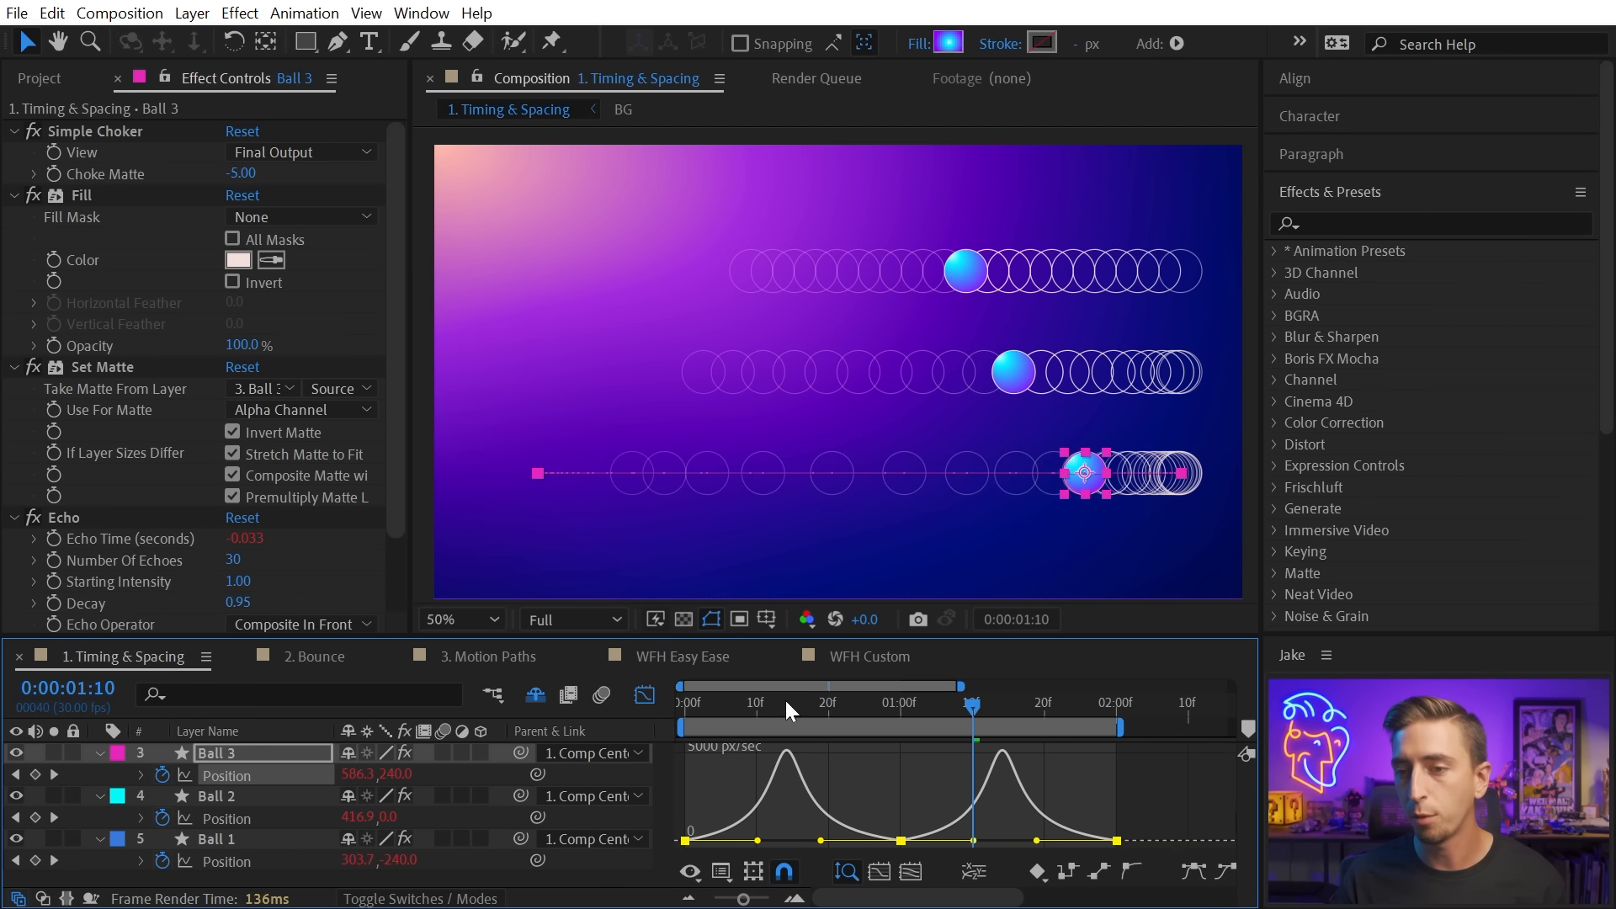
Preview Ball 3's customized easing from the start and scrub to frame 17 to inspect its spacing.
{"action": "left_click_drag", "start_coordinate": [781, 706], "coordinate": [606, 702]}
{"action": "key", "text": "space"}
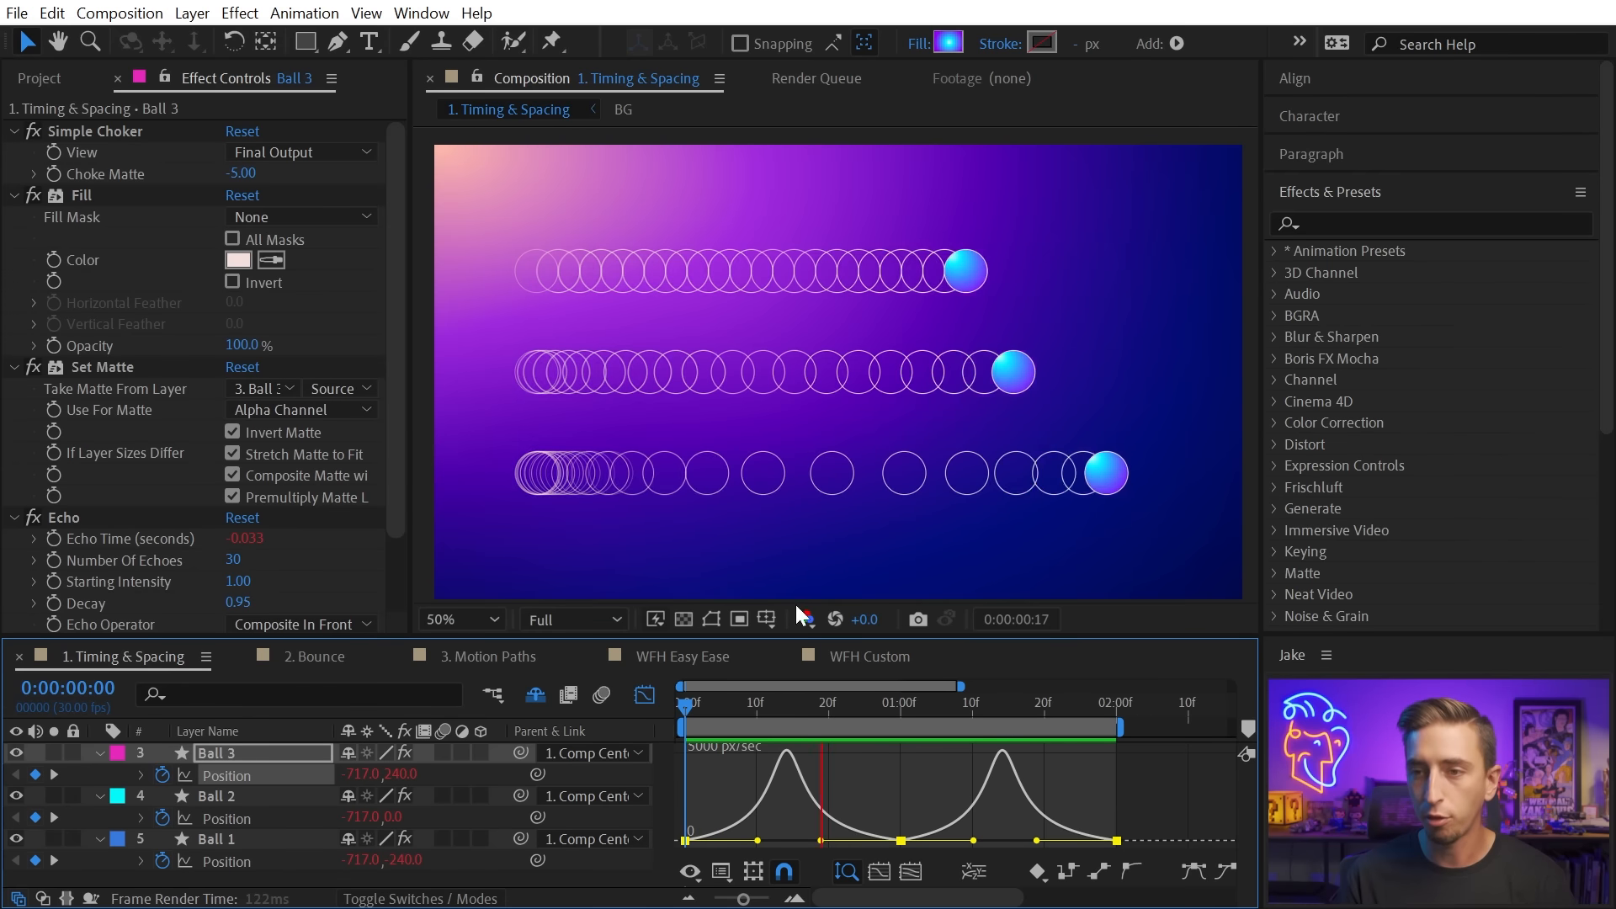
{"action": "left_click_drag", "start_coordinate": [764, 709], "coordinate": [806, 709]}
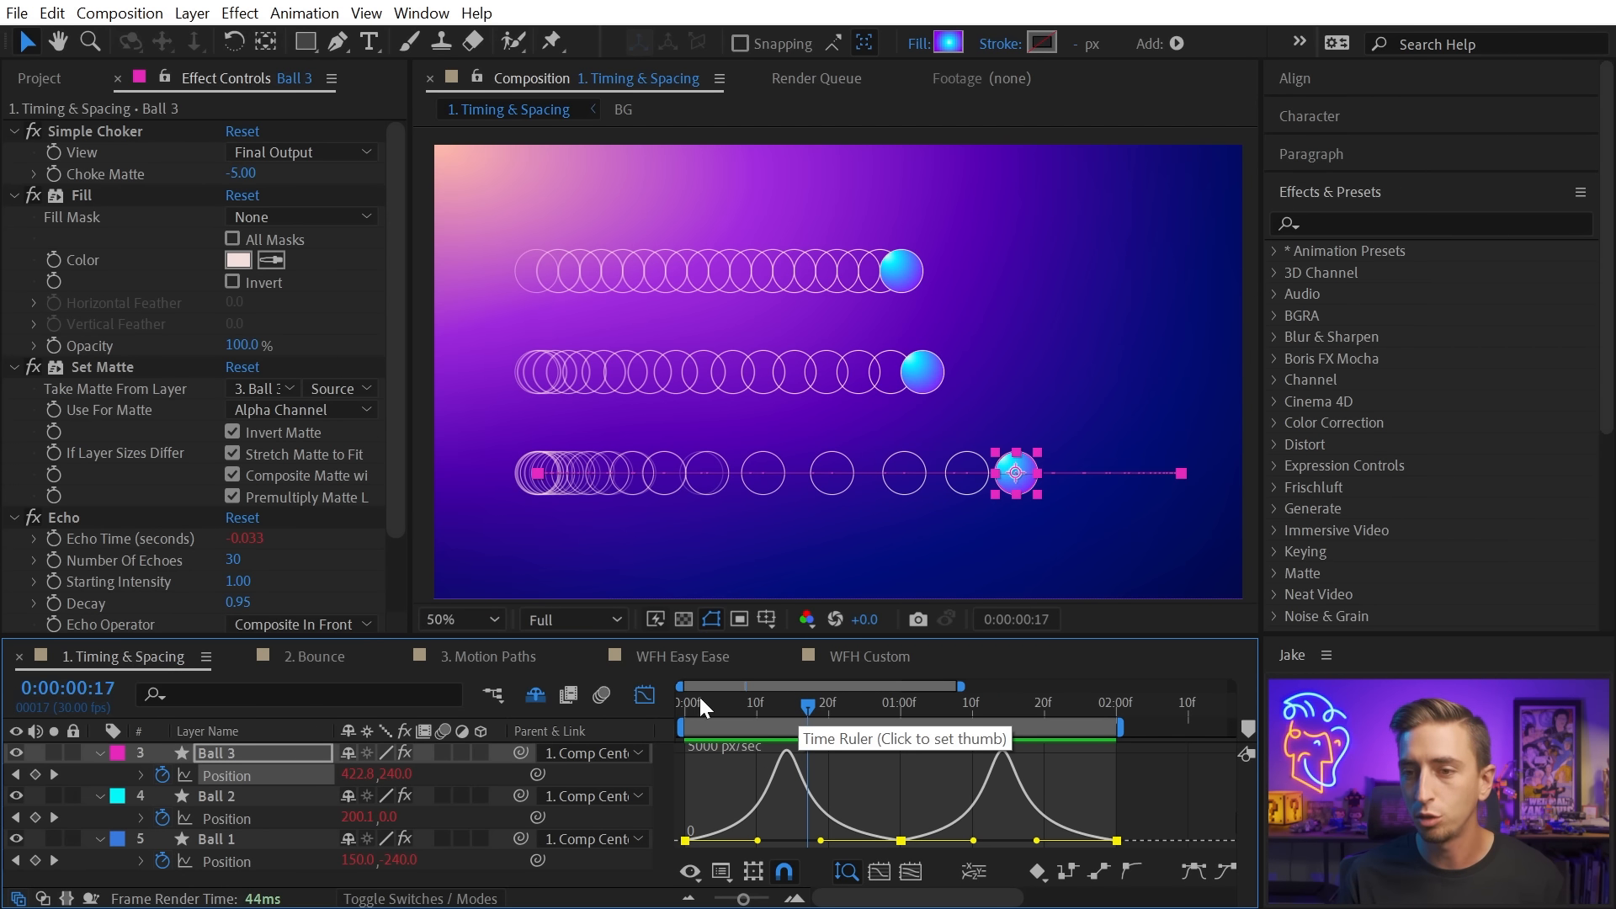
Close the Graph Editor, play all three balls from the first frame and deselect Ball 3's keyframes.
{"action": "left_click", "coordinate": [646, 697]}
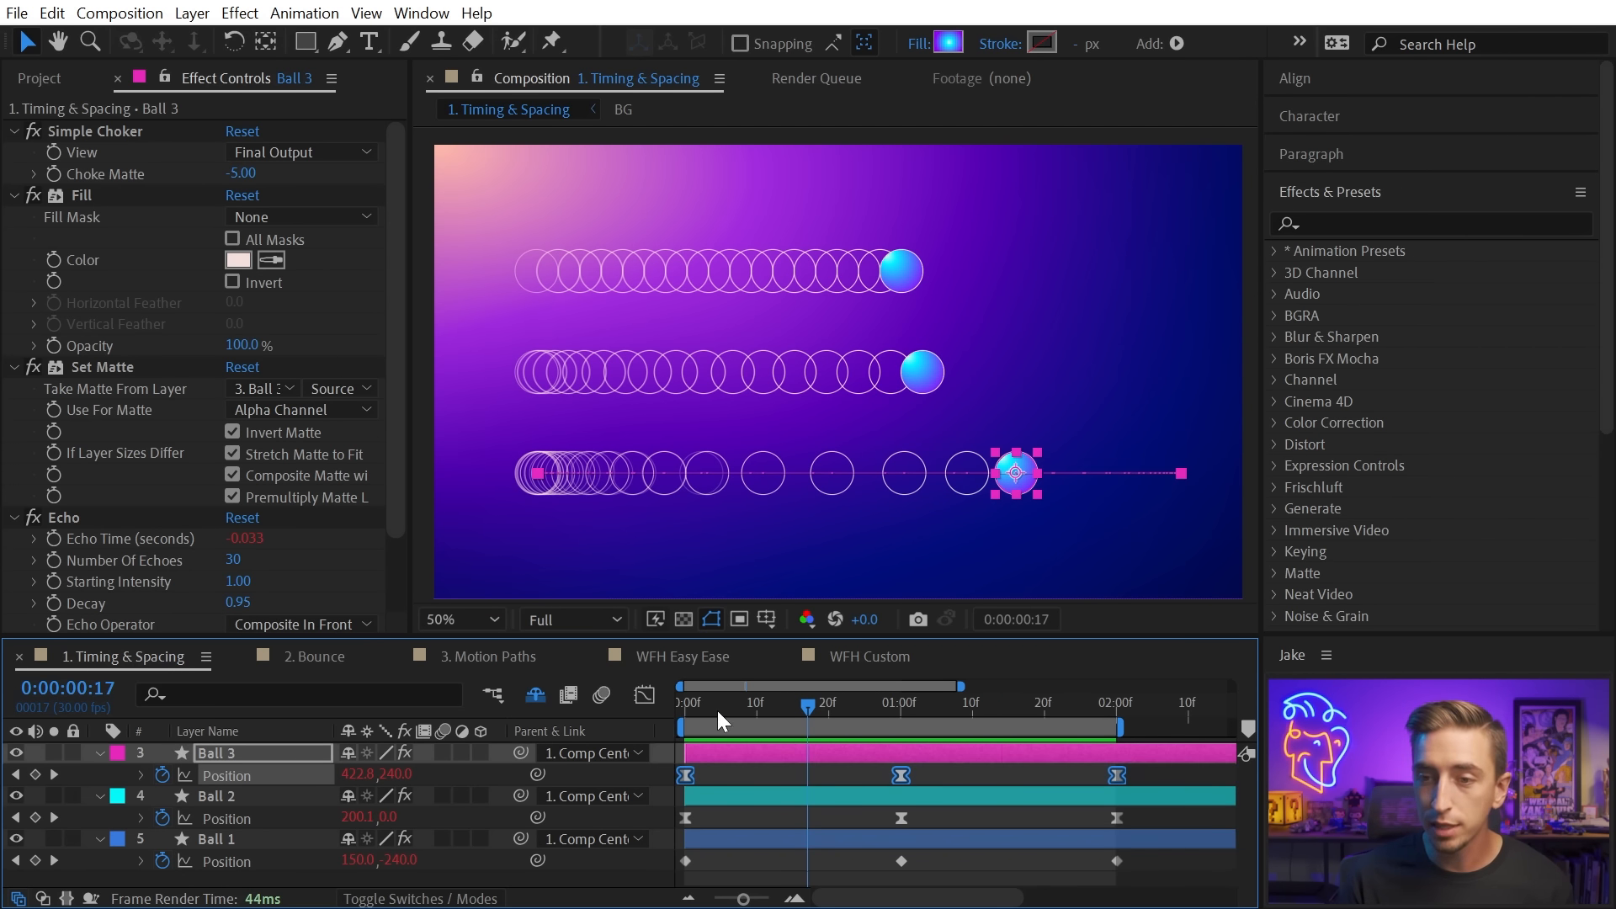
{"action": "key", "text": "Home"}
{"action": "key", "text": "space"}
{"action": "left_click", "coordinate": [849, 822]}
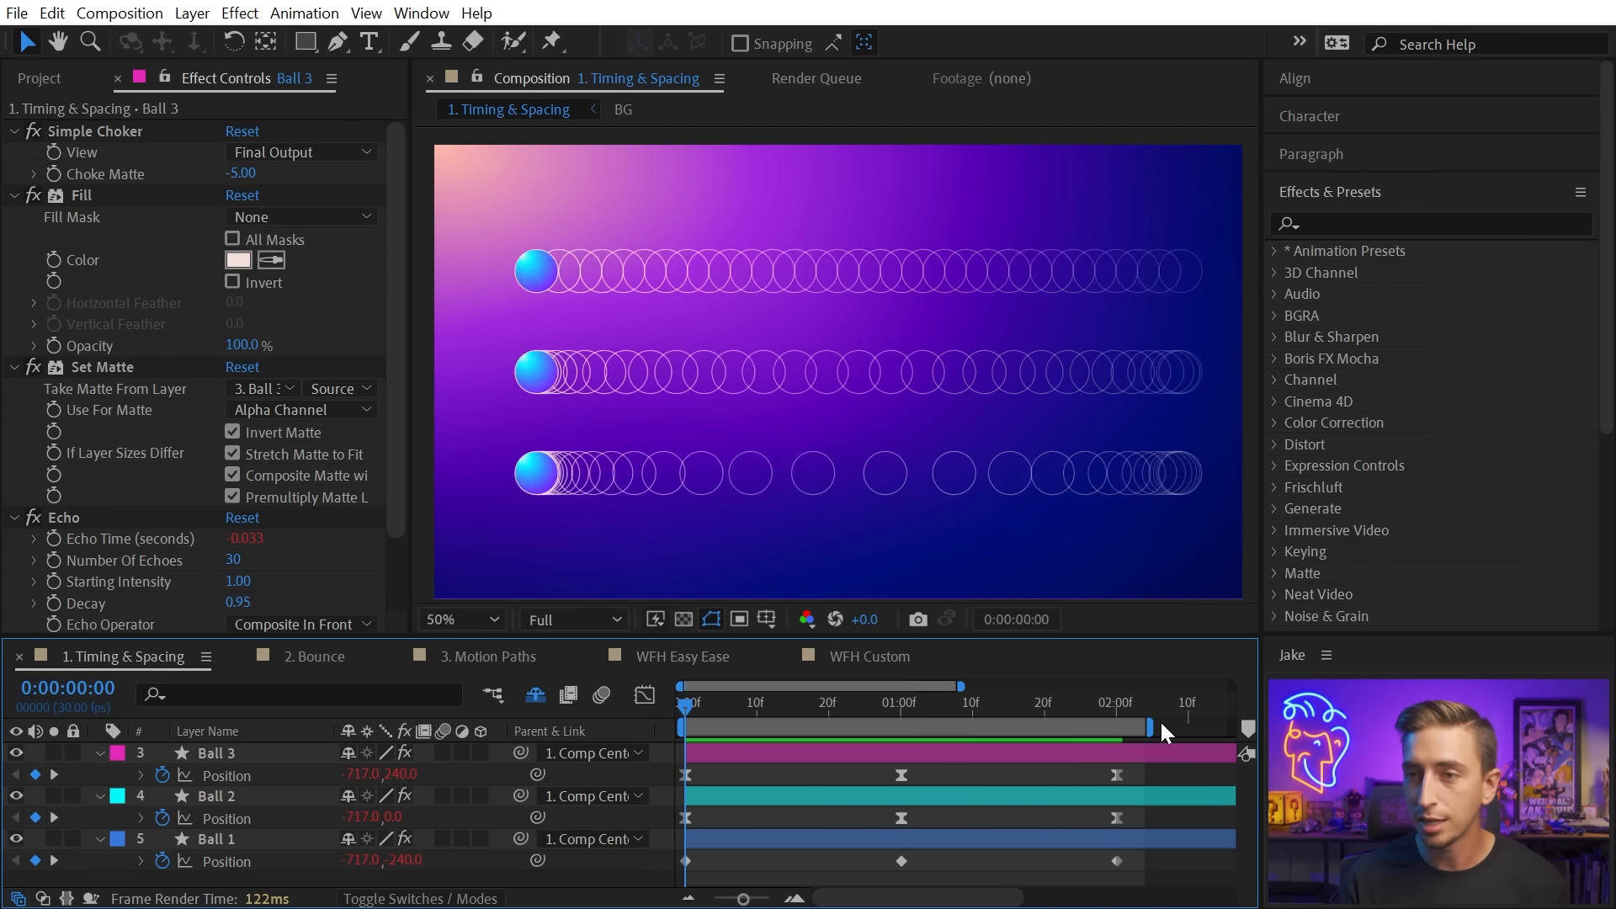
Scrub to frame 13 with Ball 3 selected, compare the three balls' spacing and replay the animation.
{"action": "left_click_drag", "start_coordinate": [938, 710], "coordinate": [780, 758]}
{"action": "left_click", "coordinate": [771, 754]}
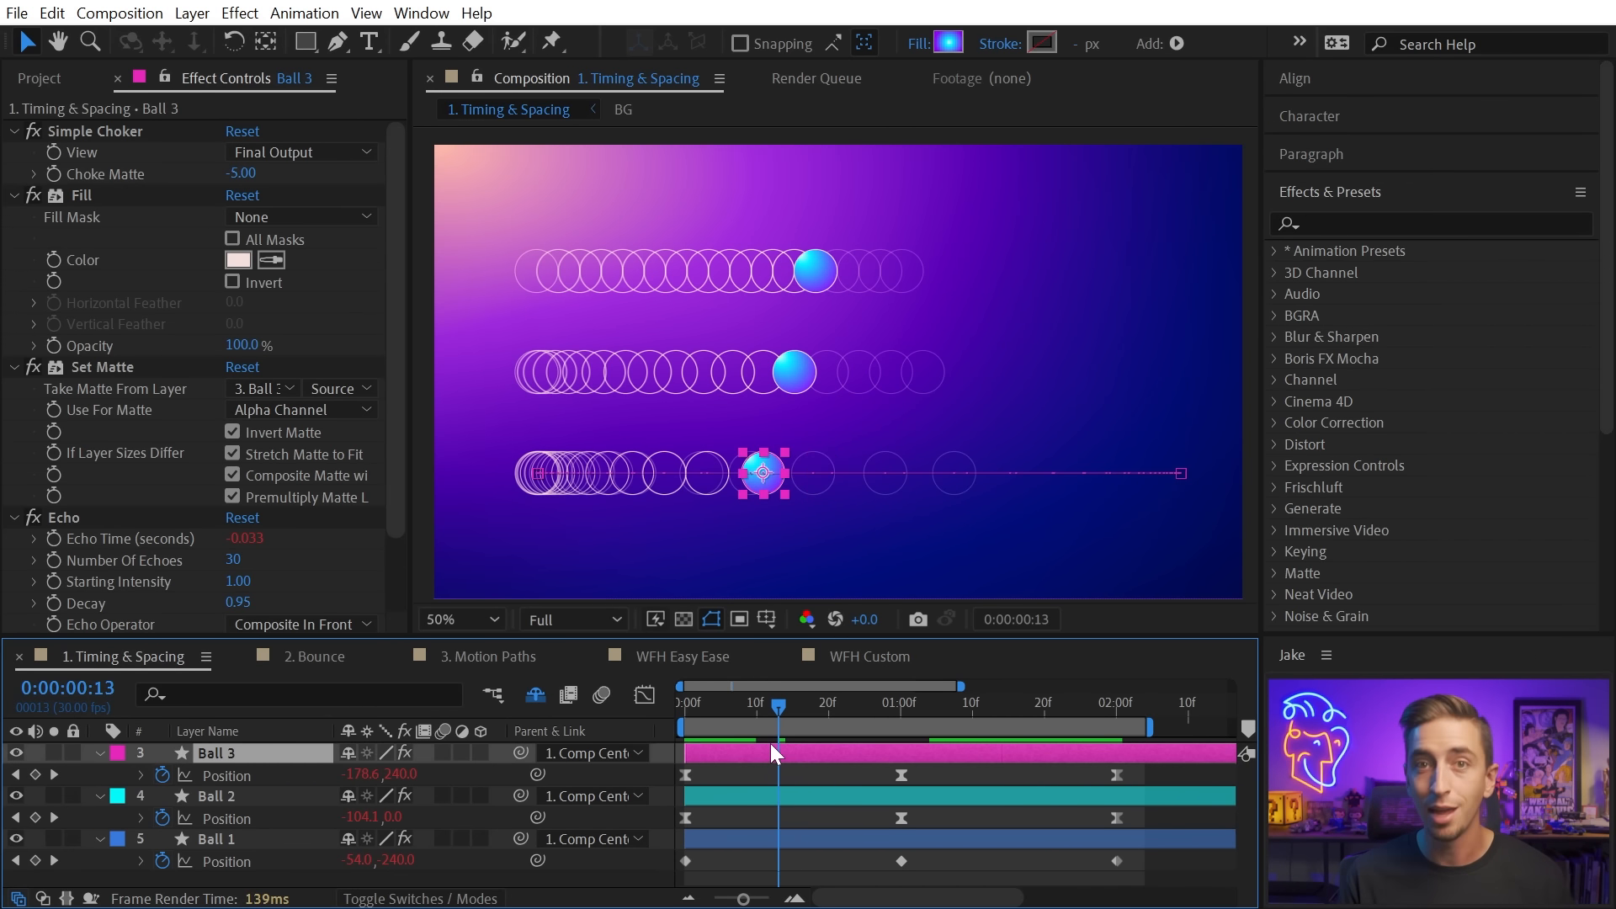
{"action": "key", "text": "space"}
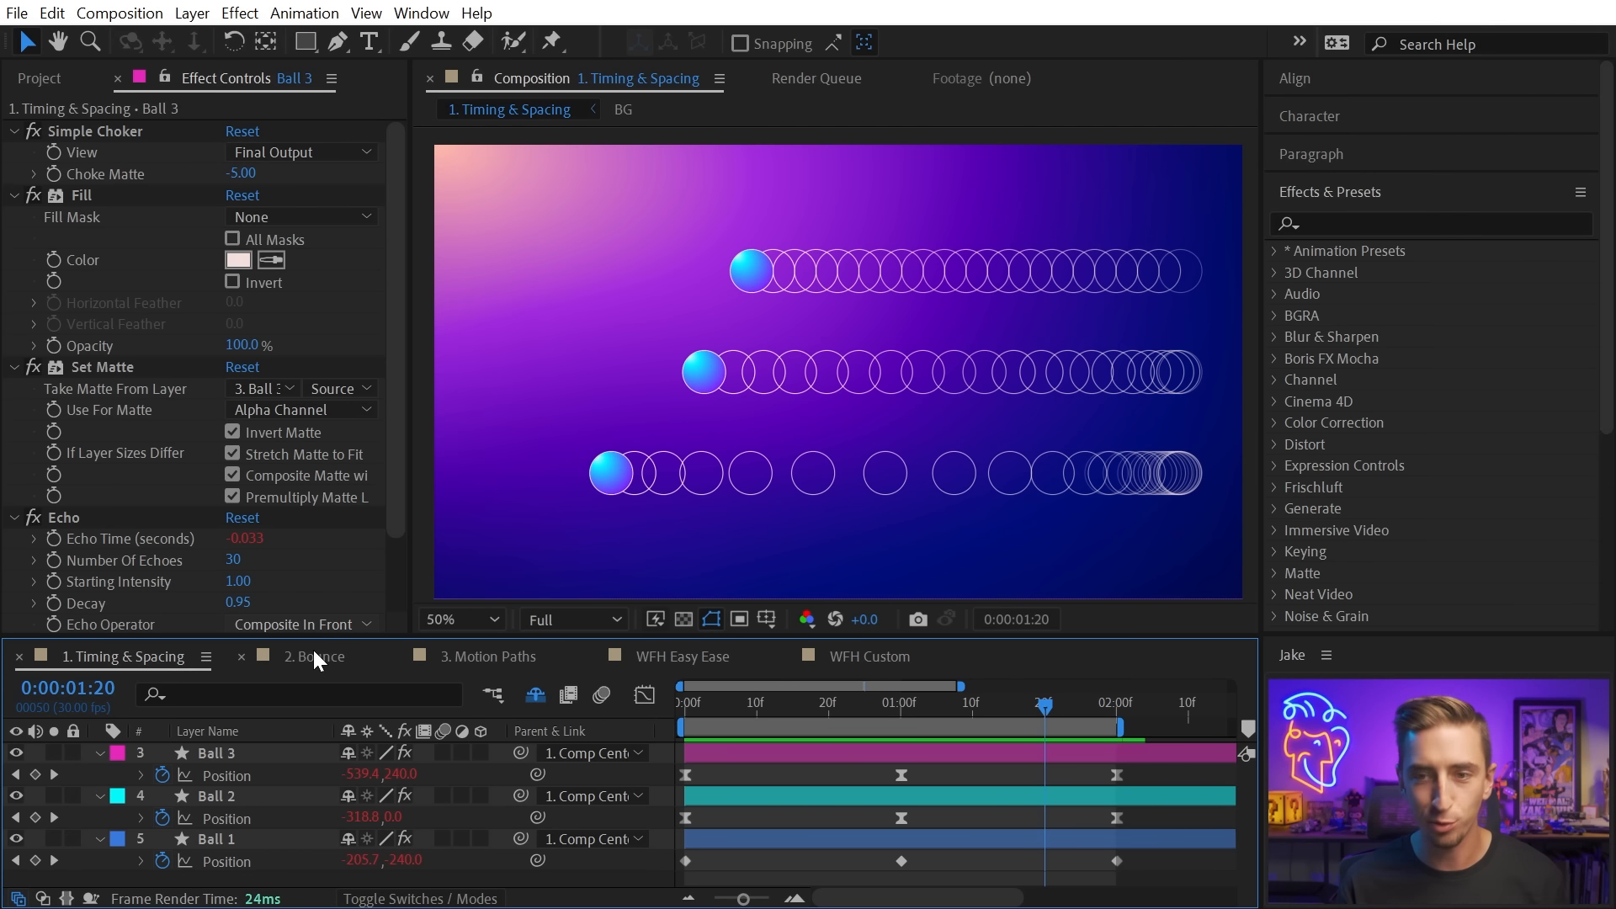
Enlarge the timeline, isolate Ball 3 by hiding Balls 1 and 2 and collapsing their properties, and scrub to frame 20.
{"action": "left_click_drag", "start_coordinate": [358, 637], "coordinate": [418, 504]}
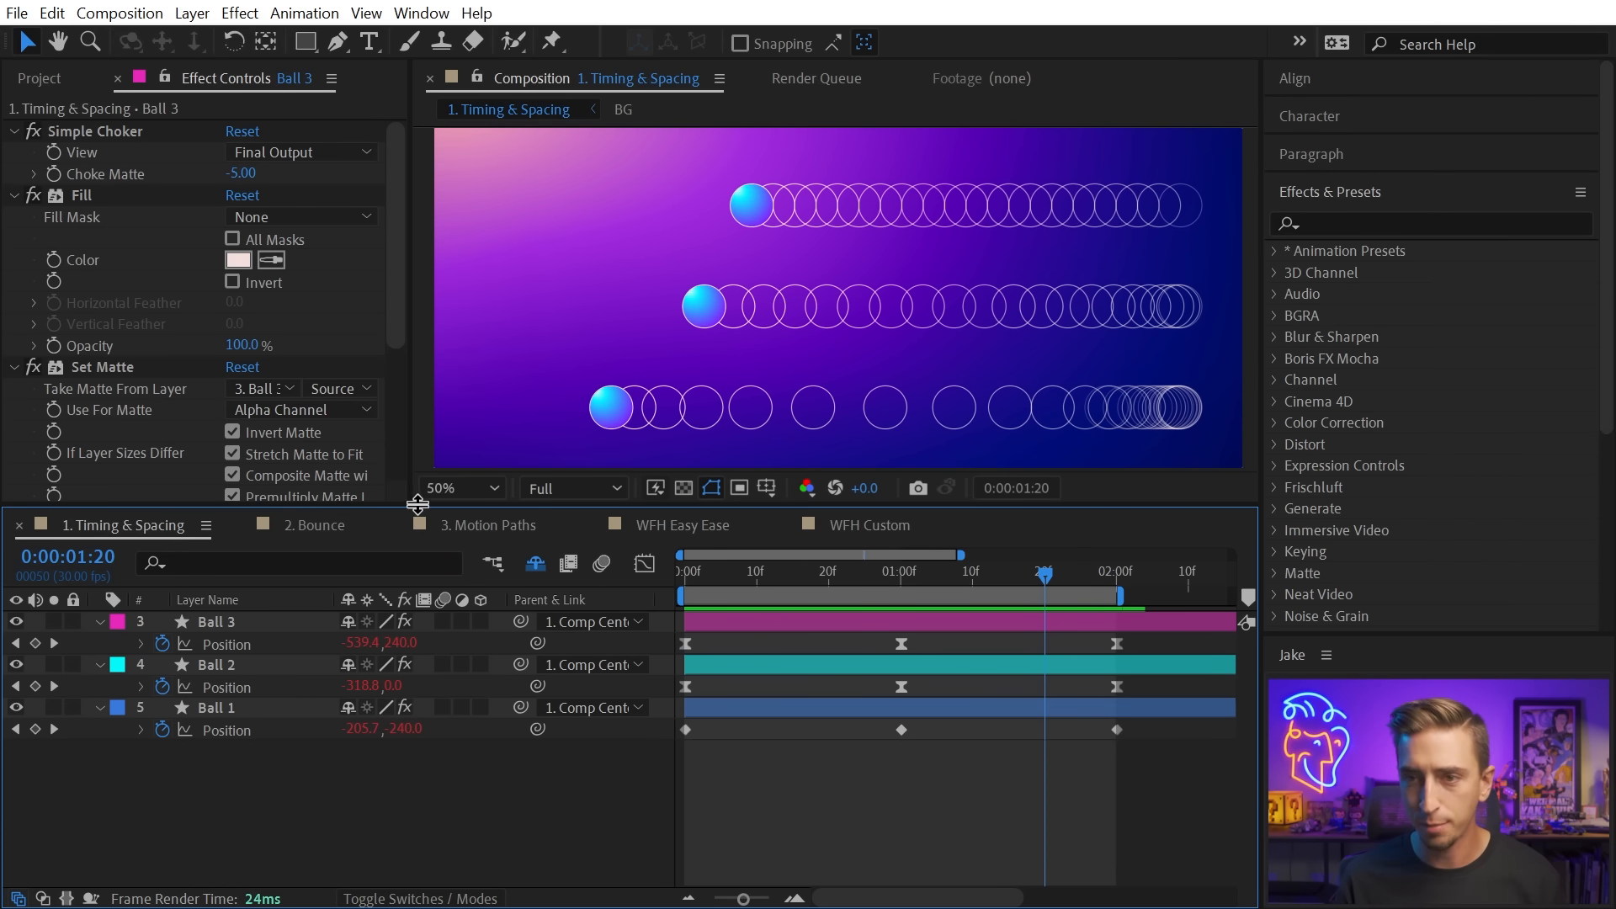
{"action": "left_click_drag", "start_coordinate": [20, 739], "coordinate": [24, 742]}
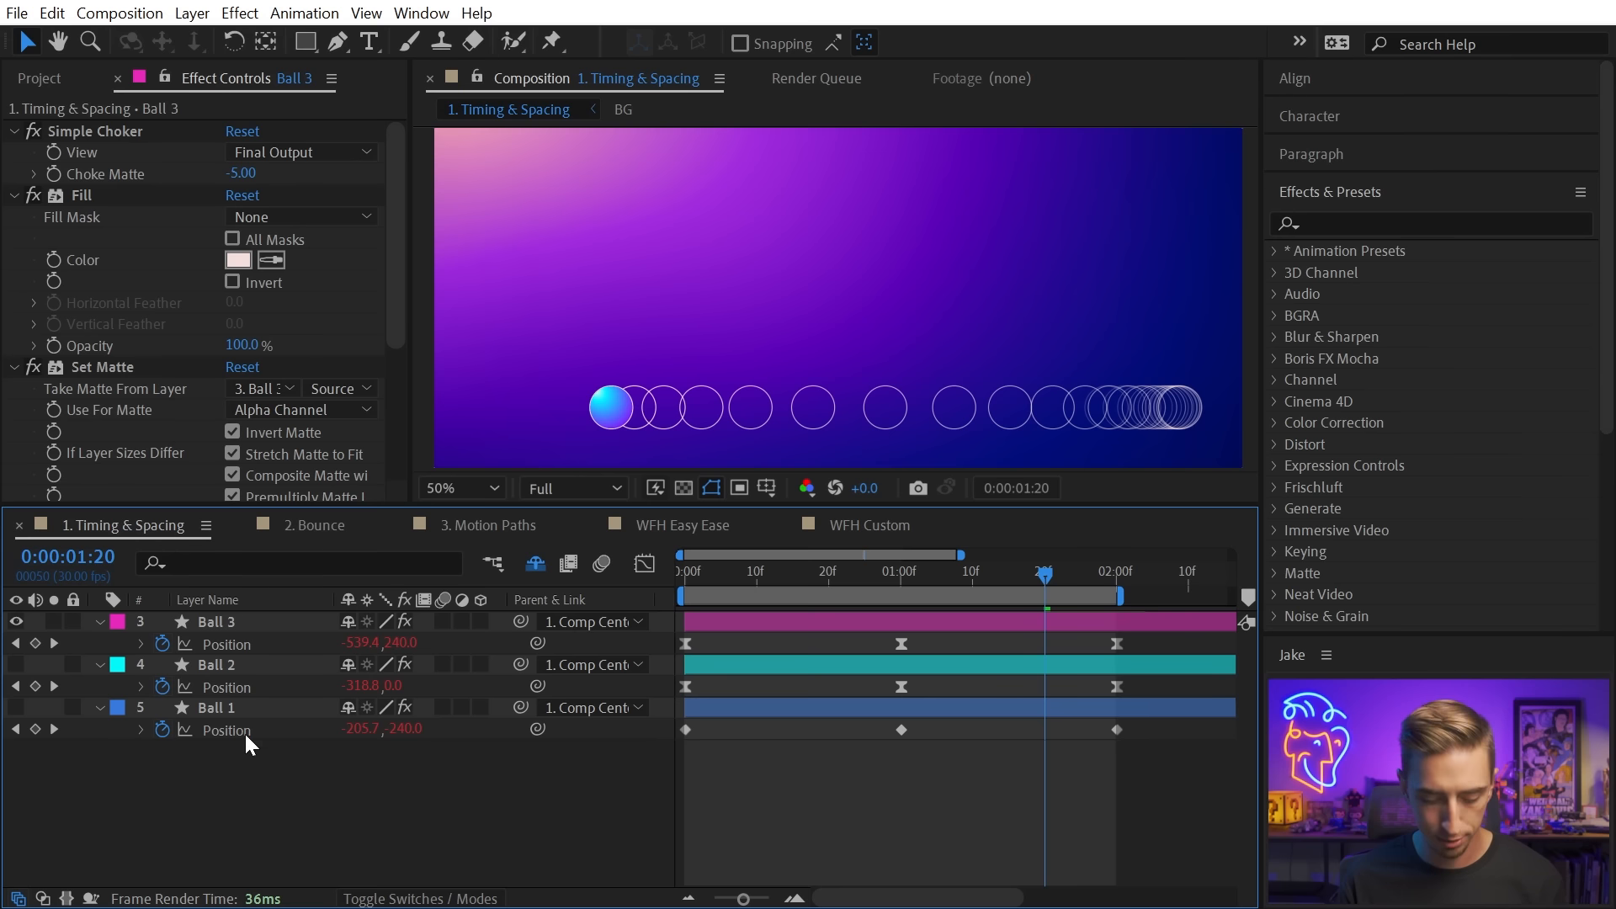
{"action": "key", "text": "u"}
{"action": "left_click", "coordinate": [215, 625]}
{"action": "key", "text": "u"}
{"action": "left_click_drag", "start_coordinate": [734, 580], "coordinate": [829, 581]}
{"action": "left_click_drag", "start_coordinate": [869, 376], "coordinate": [859, 292]}
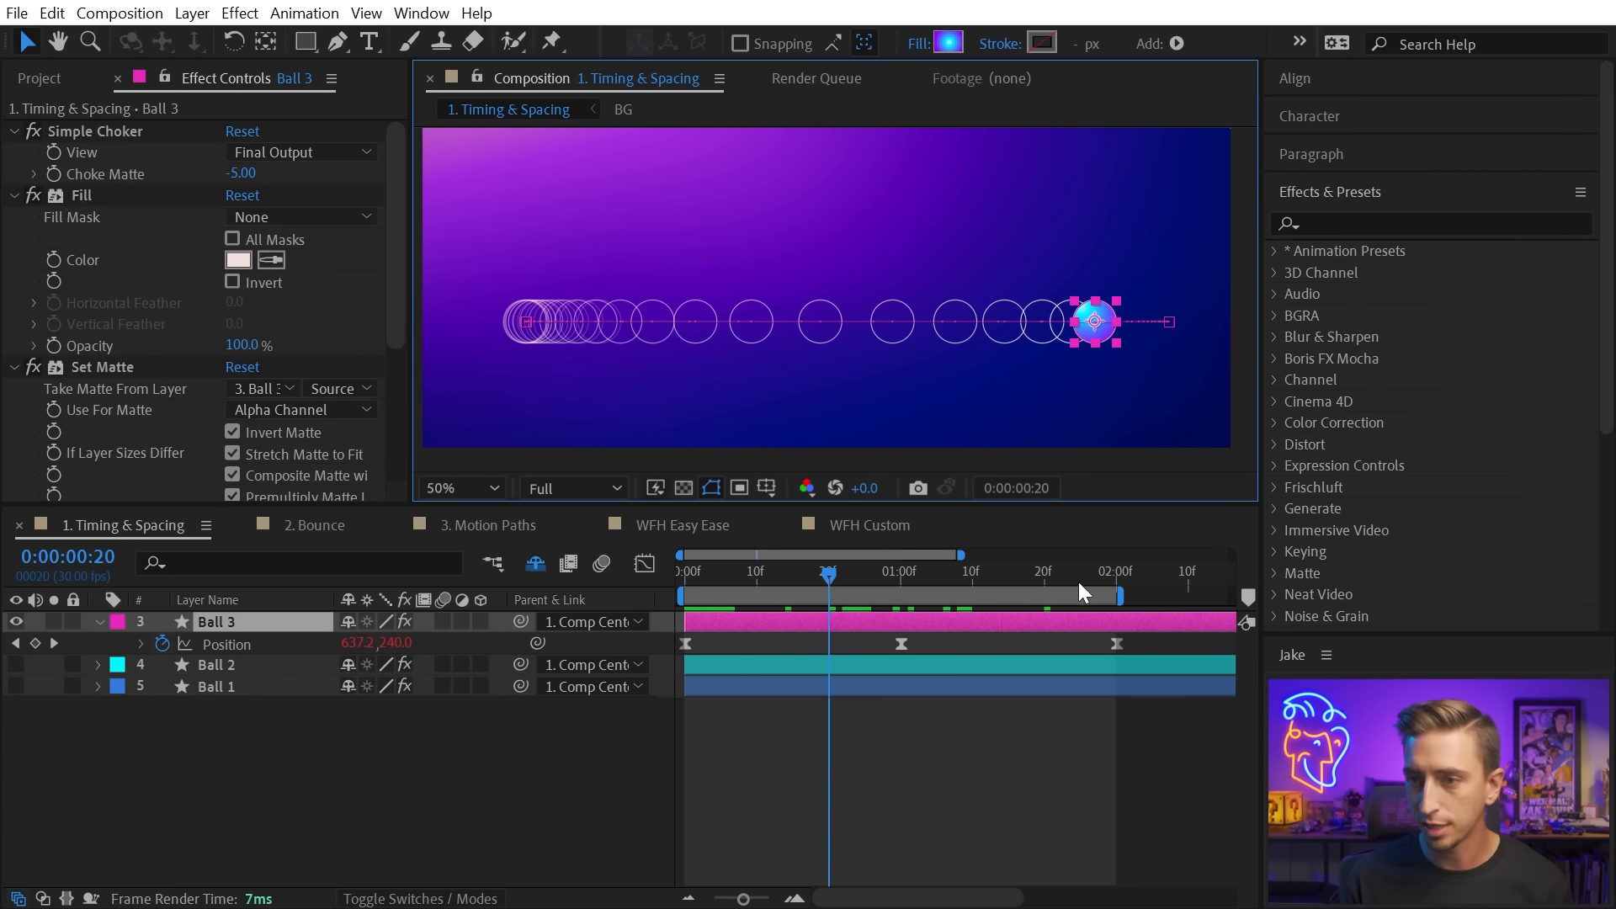
Convert all three of Ball 3's position keyframes back to linear.
{"action": "left_click", "coordinate": [1124, 642]}
{"action": "left_click_drag", "start_coordinate": [1122, 638], "coordinate": [680, 640]}
{"action": "left_click", "coordinate": [682, 643], "text": "ctrl"}
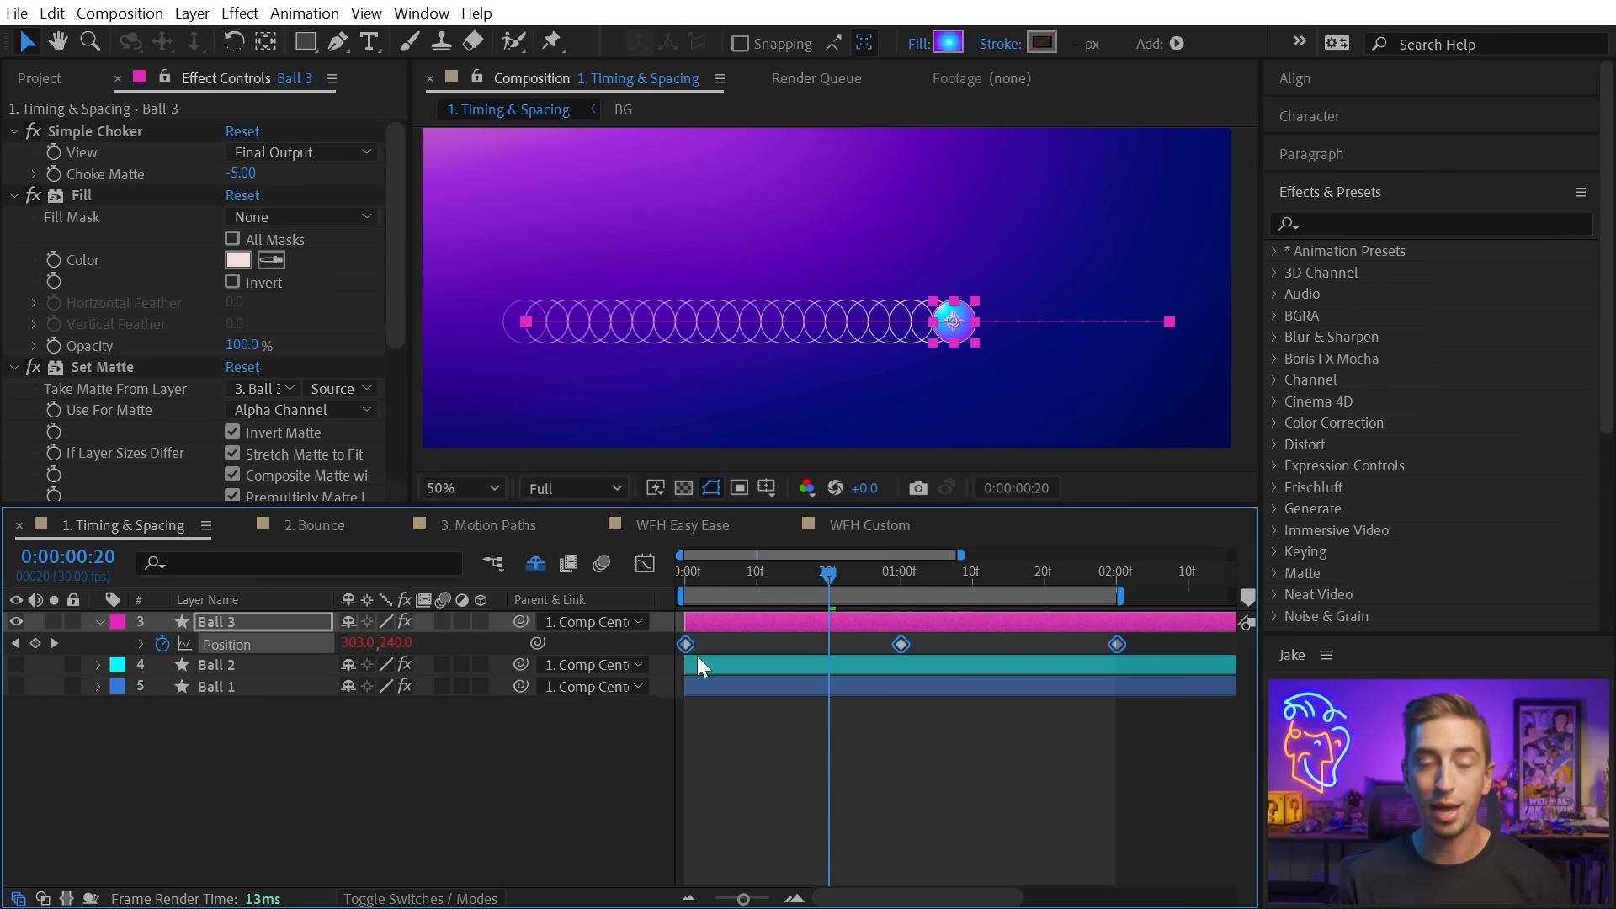
Show the value graph for Ball 3's position in the Graph Editor and select its middle and first keyframes to inspect them.
{"action": "left_click", "coordinate": [643, 564]}
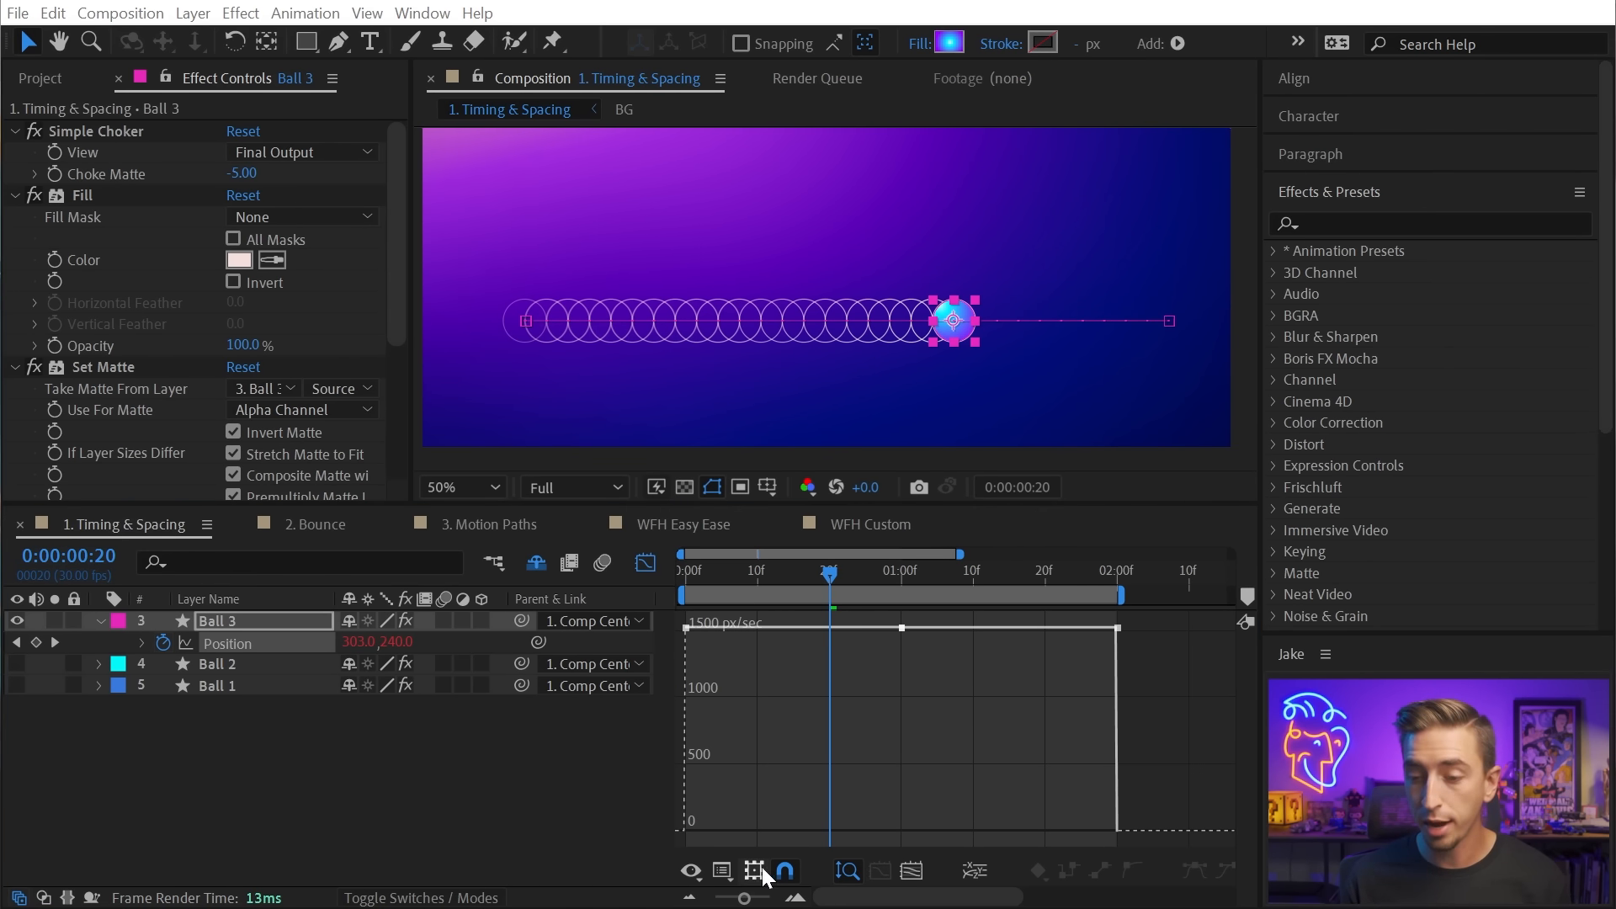
{"action": "left_click", "coordinate": [722, 872]}
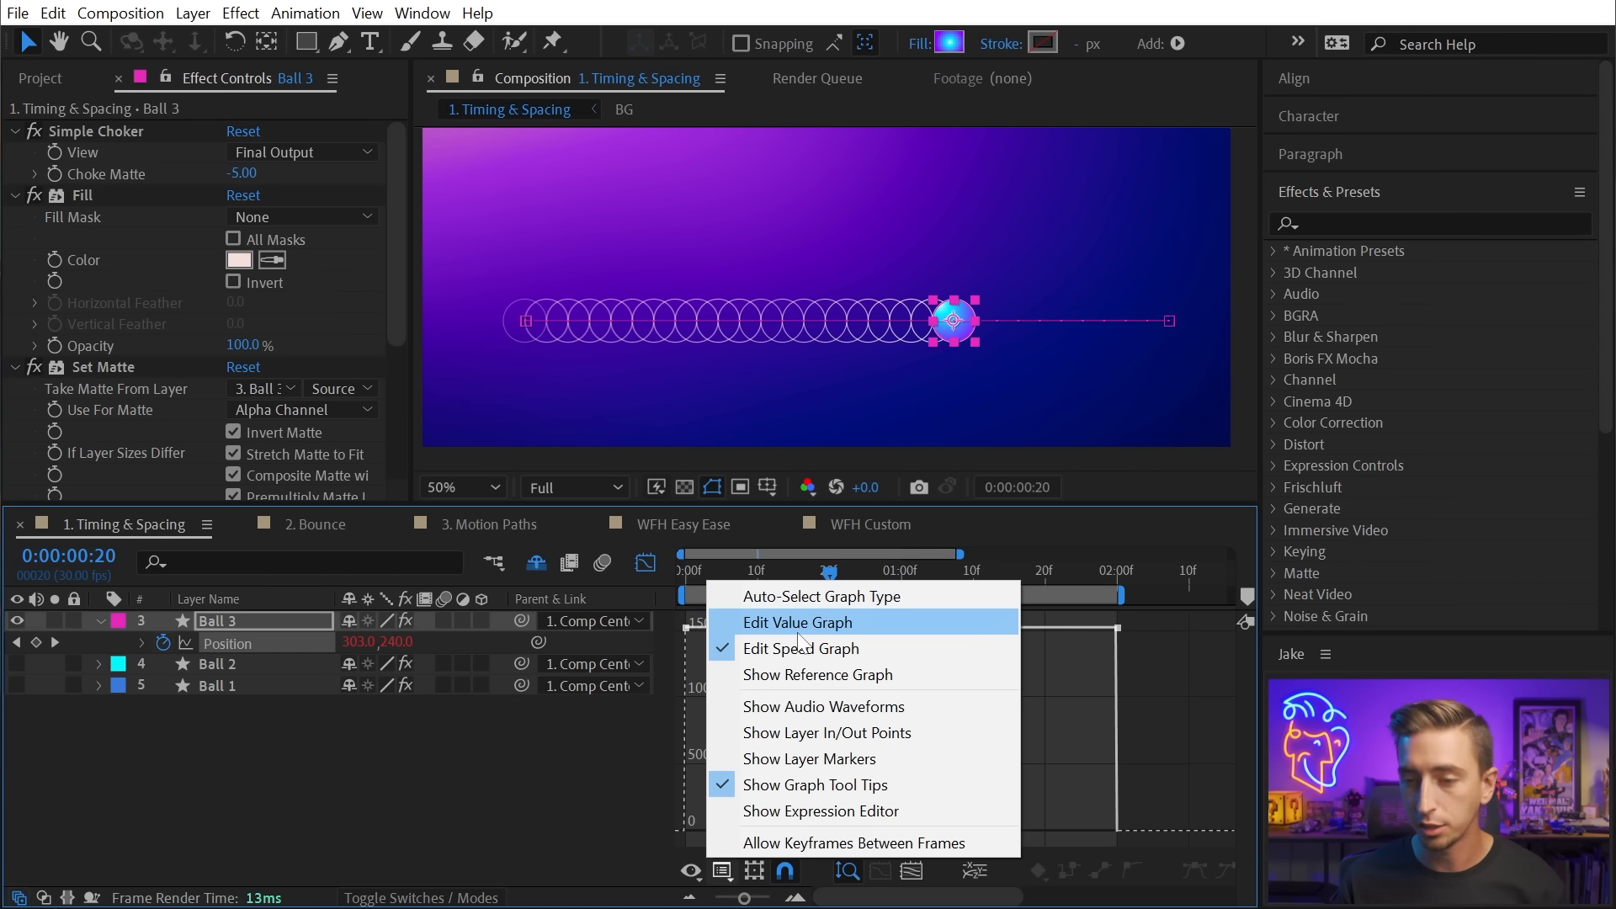
{"action": "left_click", "coordinate": [797, 627]}
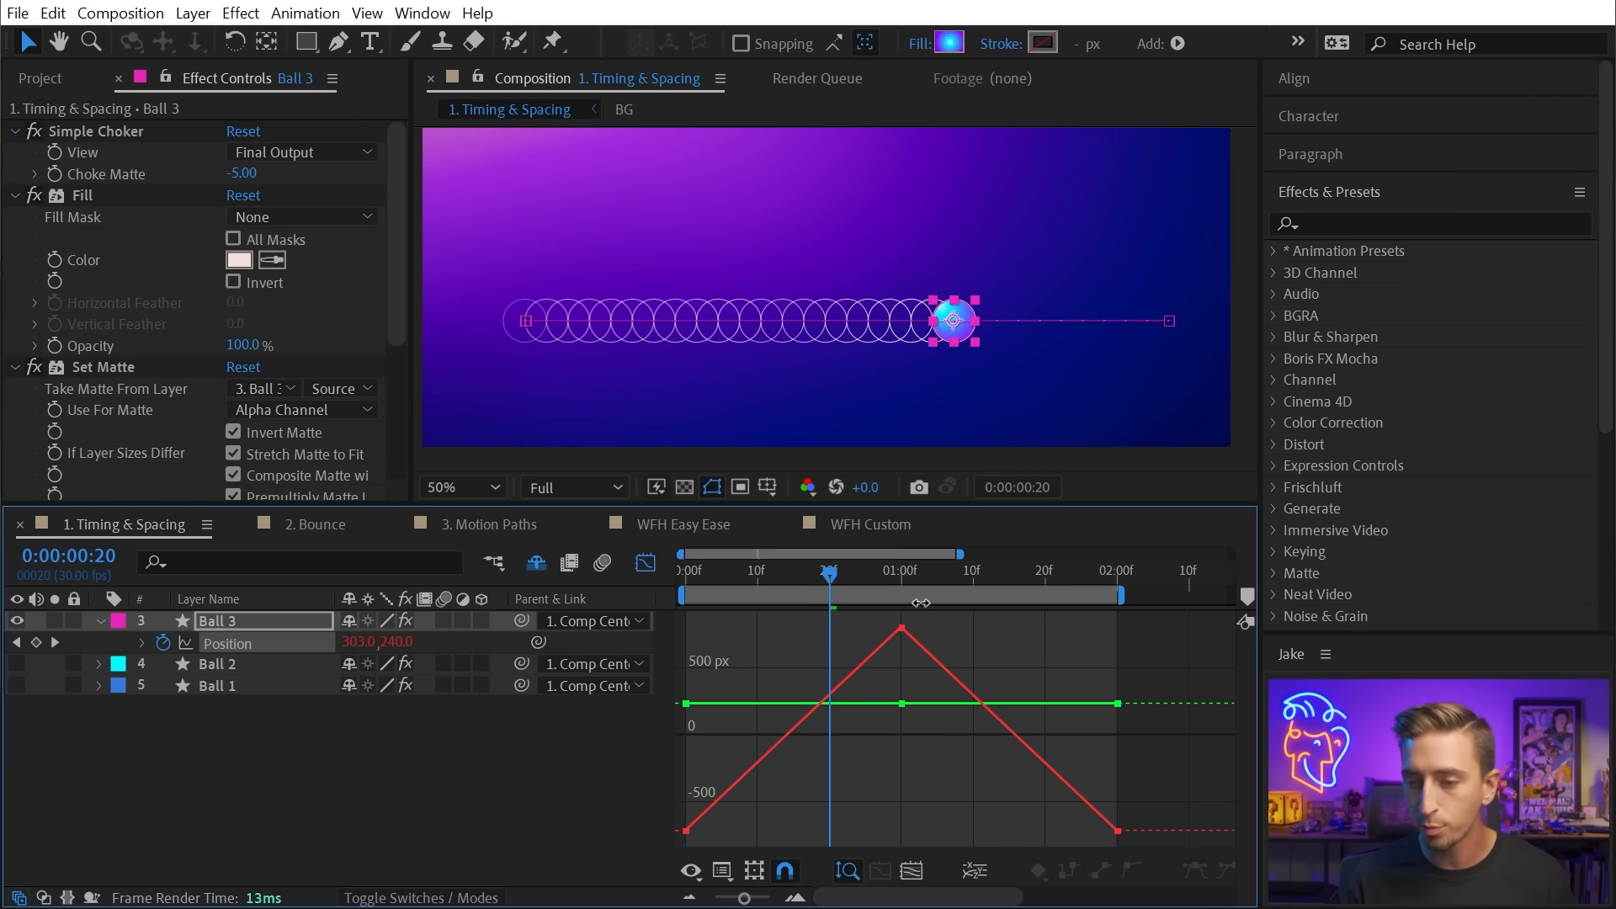
{"action": "double_click", "coordinate": [879, 651]}
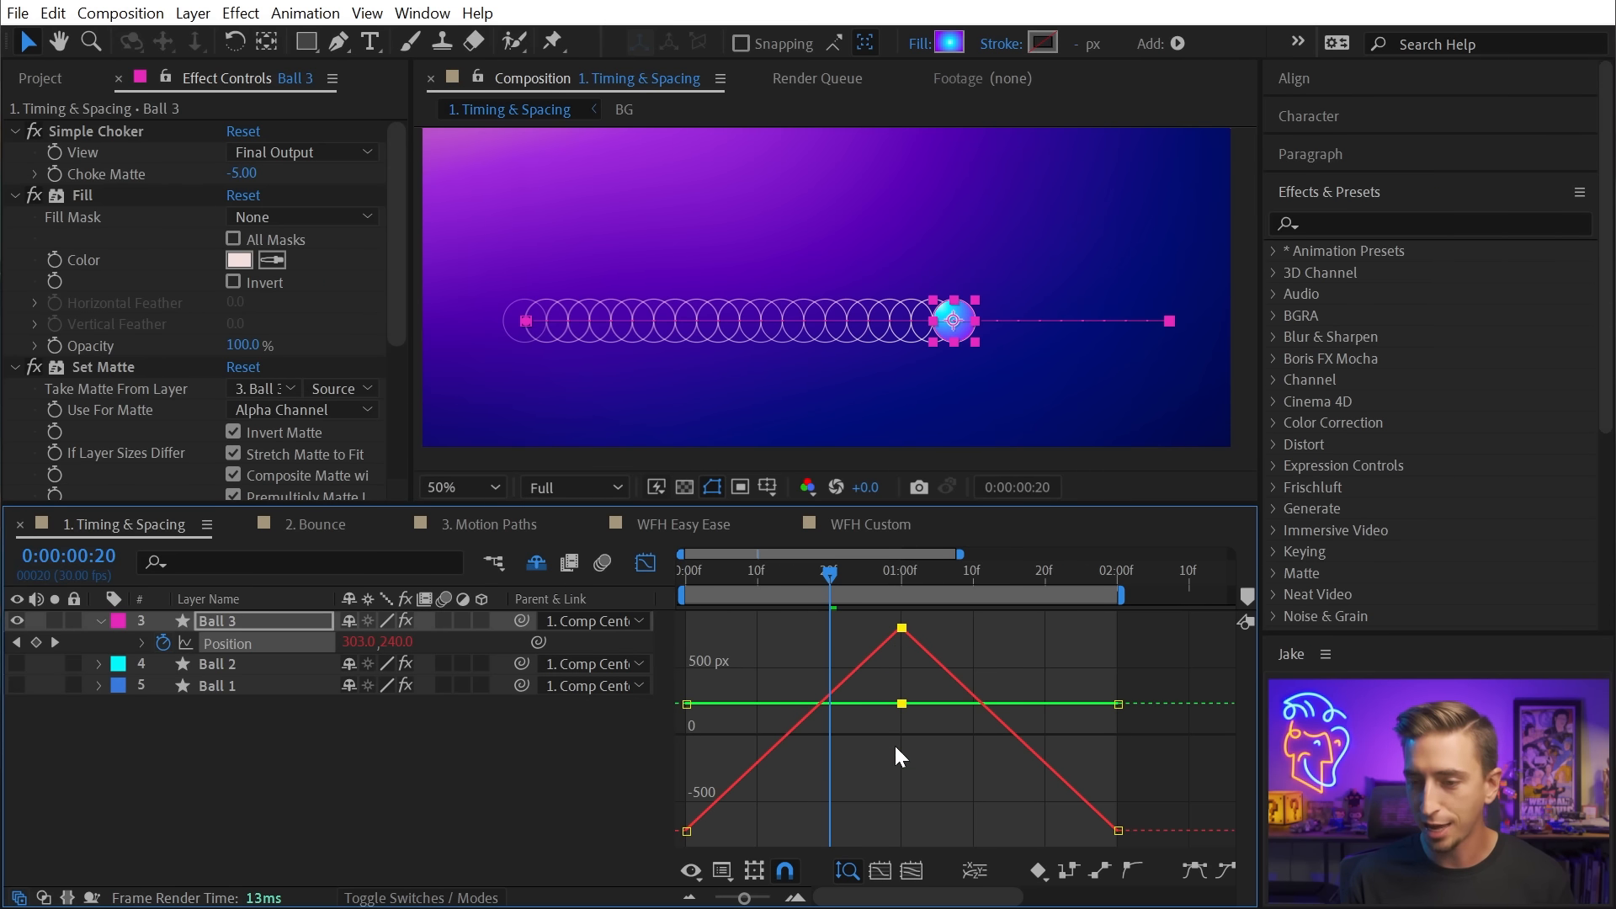
{"action": "left_click", "coordinate": [687, 704]}
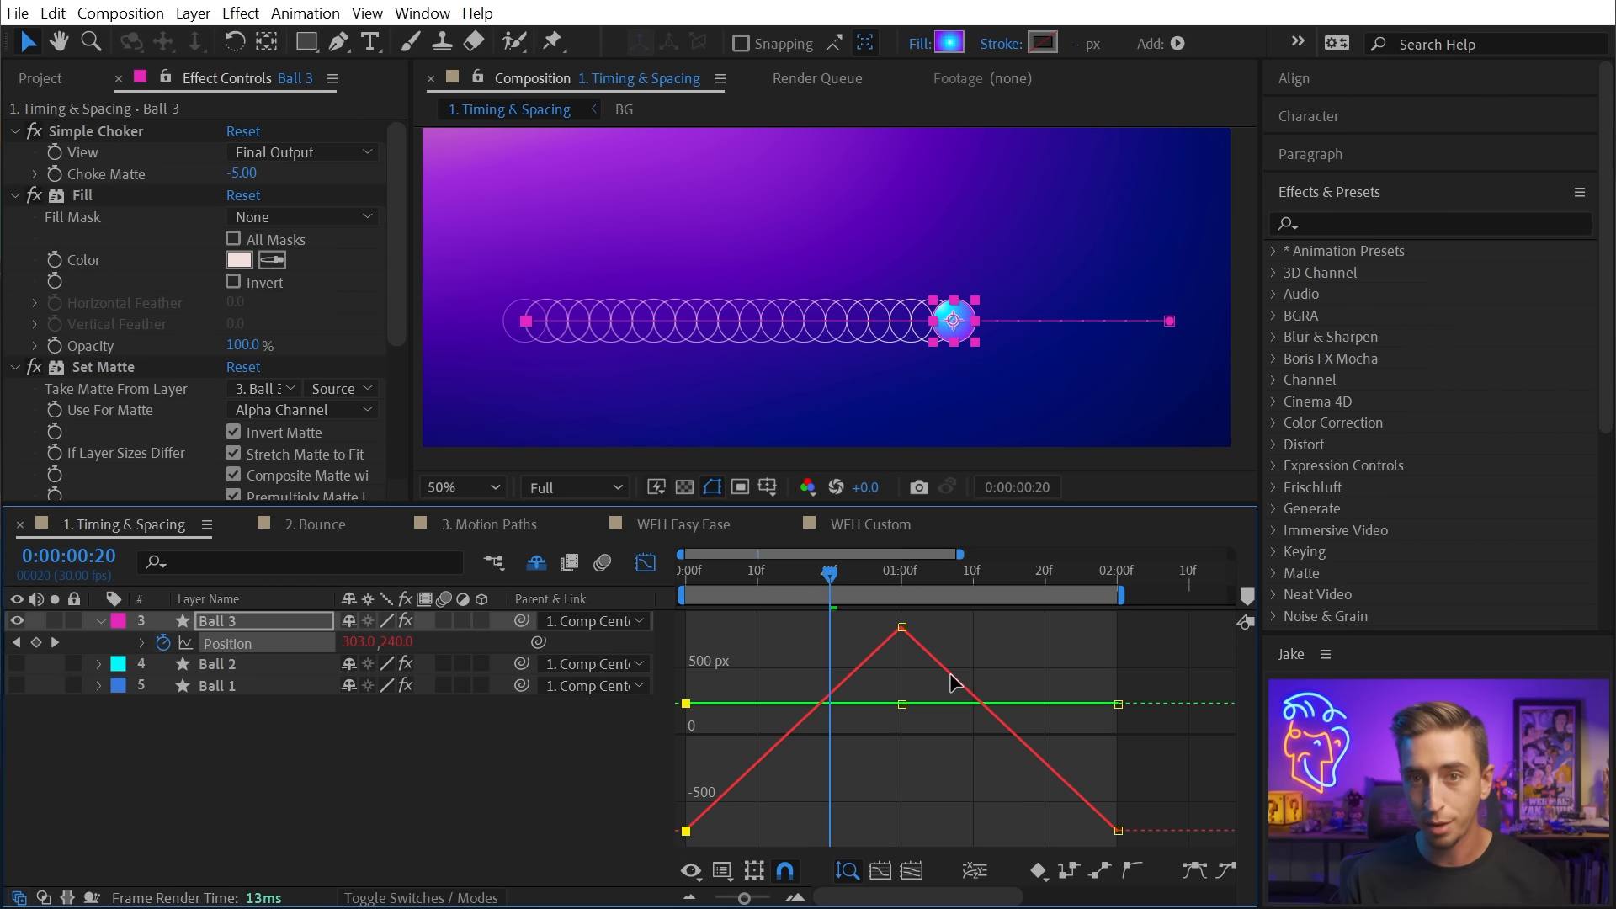
Separate the dimensions of Ball 3's position and view the X Position and Y Position graphs individually and together.
{"action": "right_click", "coordinate": [241, 644]}
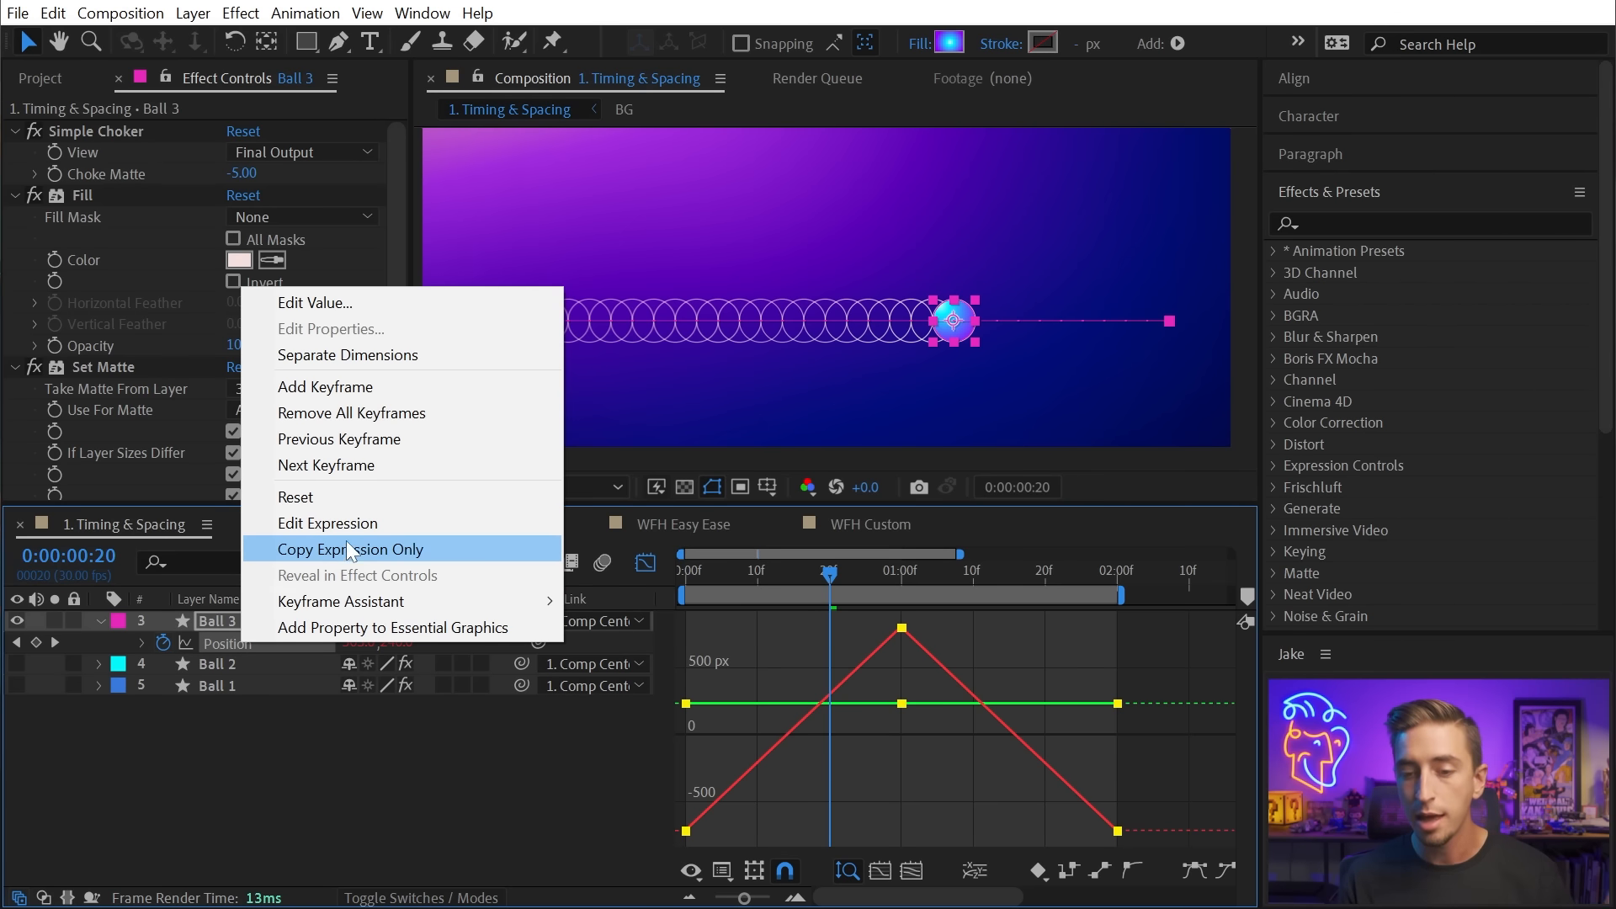
{"action": "left_click", "coordinate": [344, 357]}
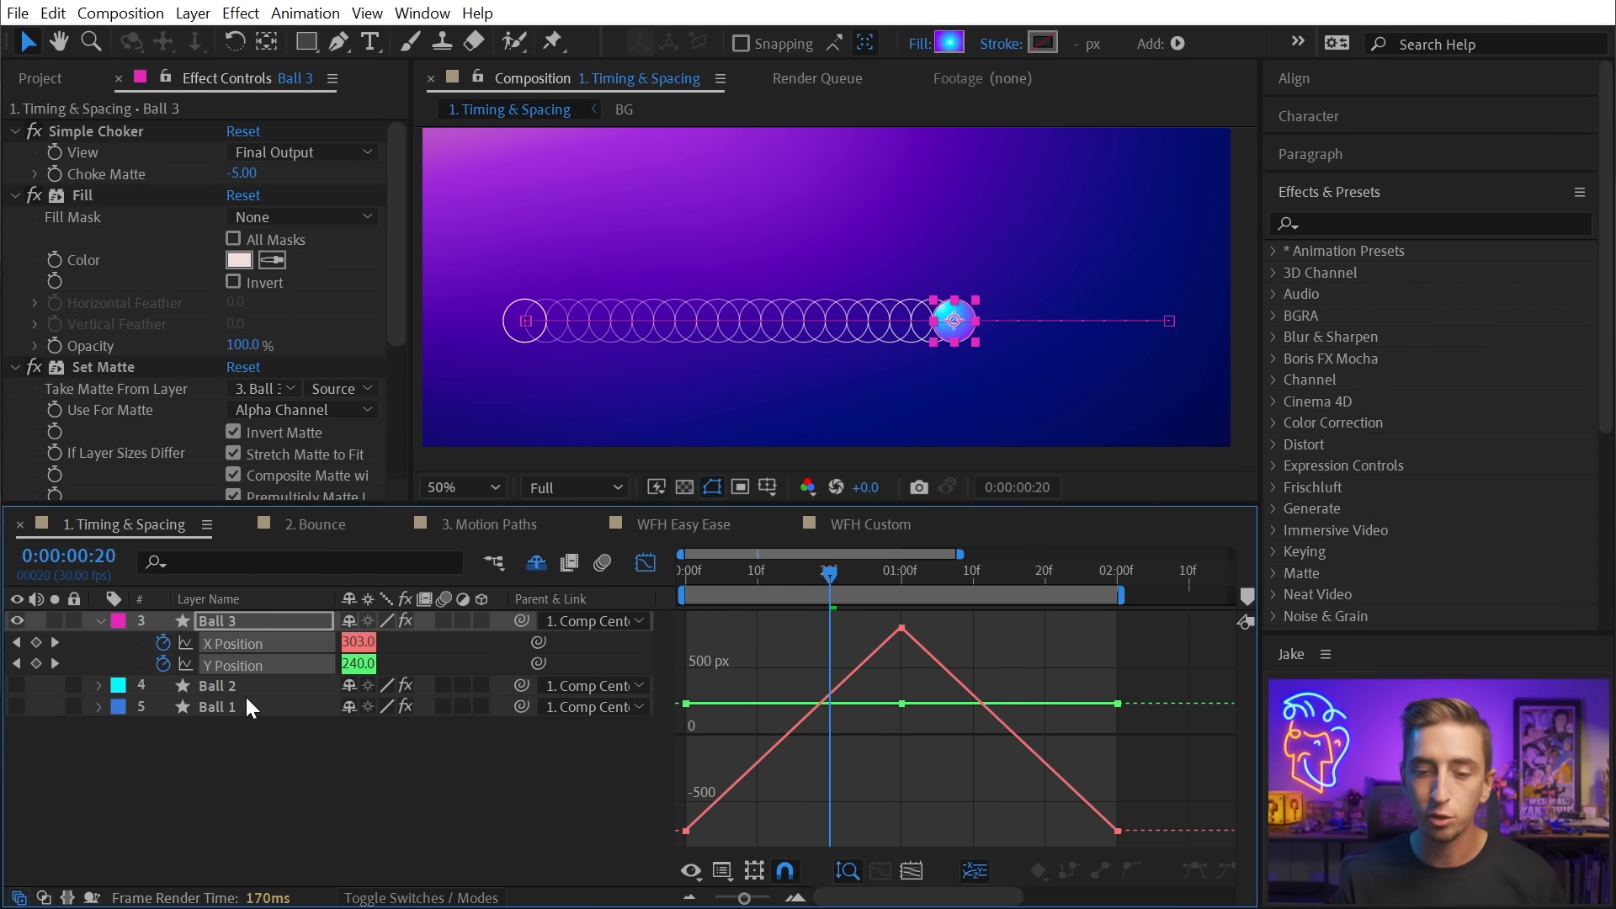
{"action": "left_click", "coordinate": [245, 745]}
{"action": "left_click", "coordinate": [230, 645]}
{"action": "left_click", "coordinate": [232, 665]}
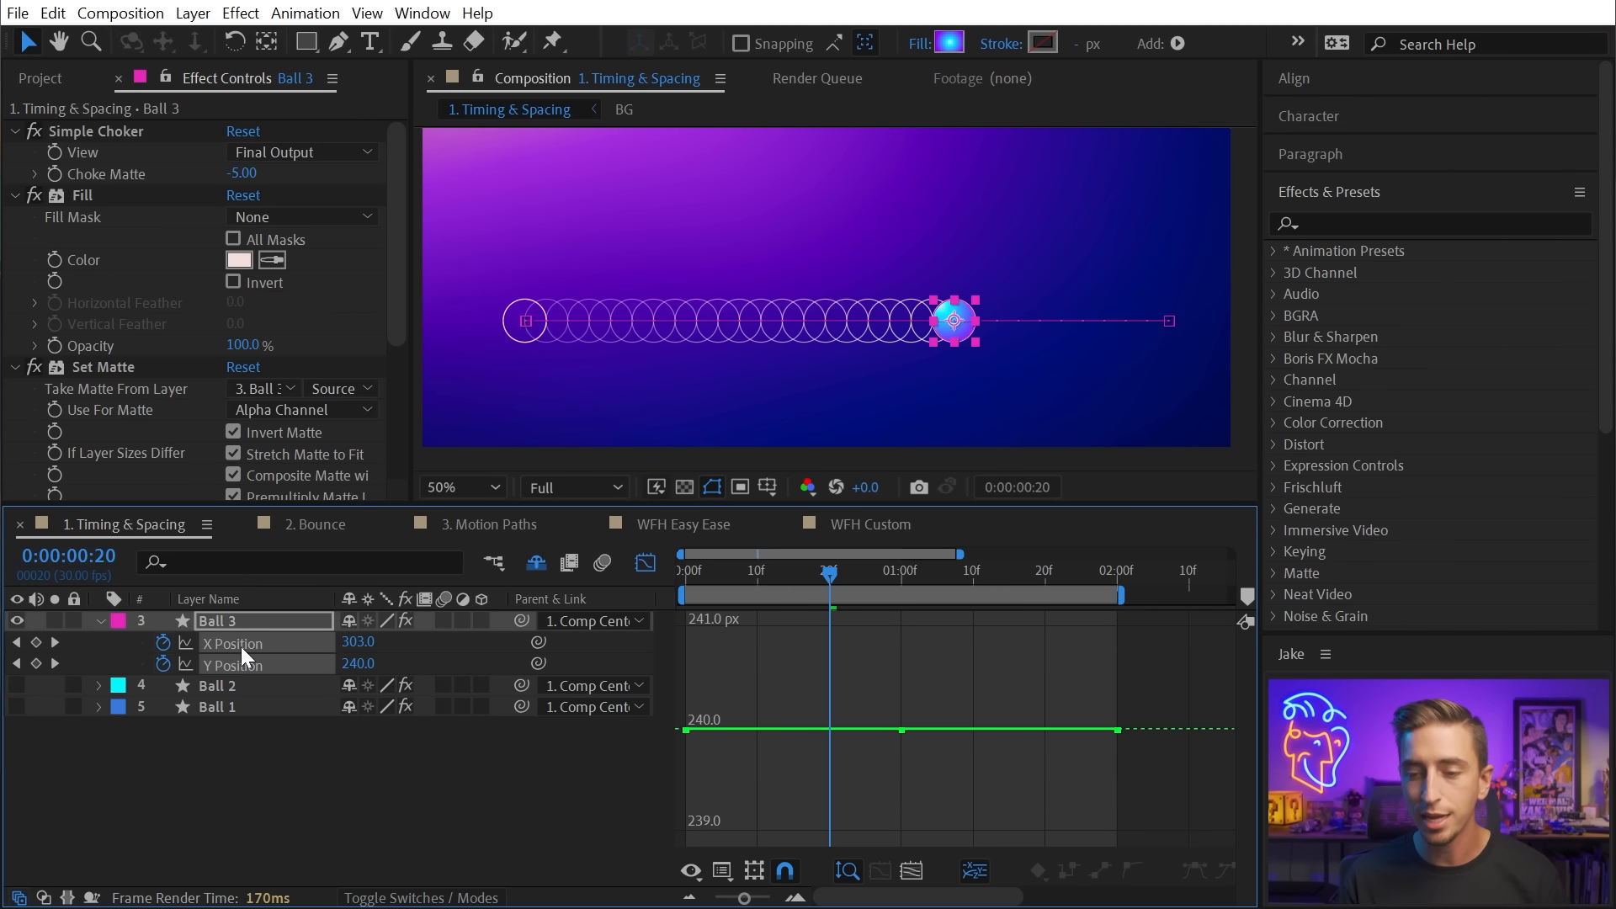
{"action": "left_click", "coordinate": [241, 646]}
{"action": "left_click", "coordinate": [241, 665]}
{"action": "left_click", "coordinate": [236, 644], "text": "shift"}
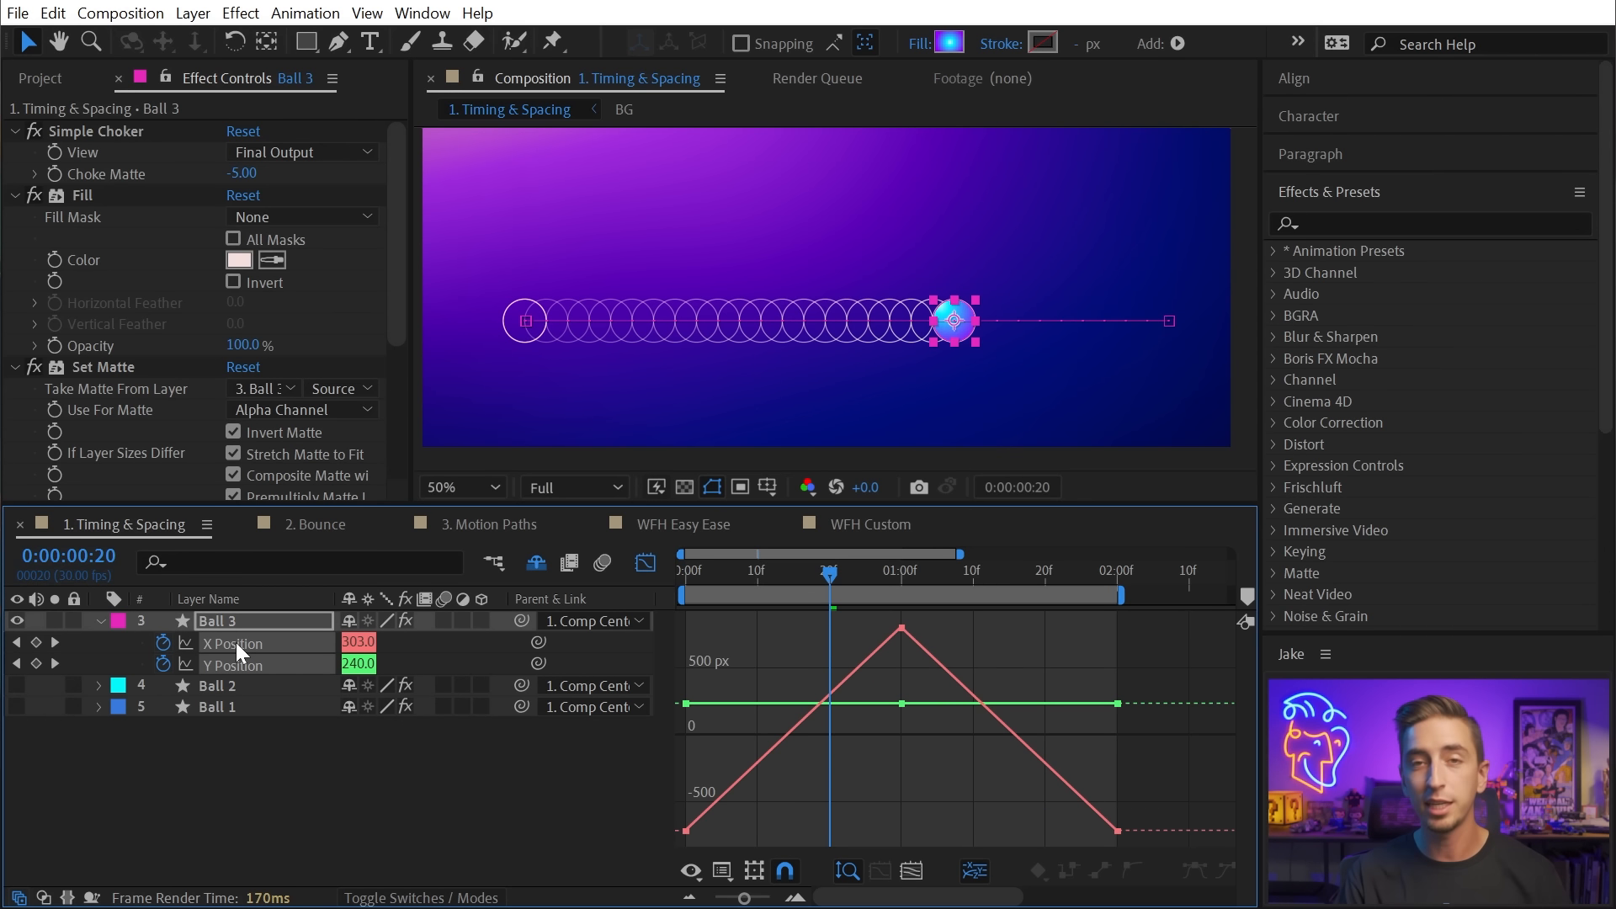
Select individual X Position and Y Position keyframes on the value graph to check that they are independent.
{"action": "left_click", "coordinate": [902, 628]}
{"action": "left_click", "coordinate": [901, 704]}
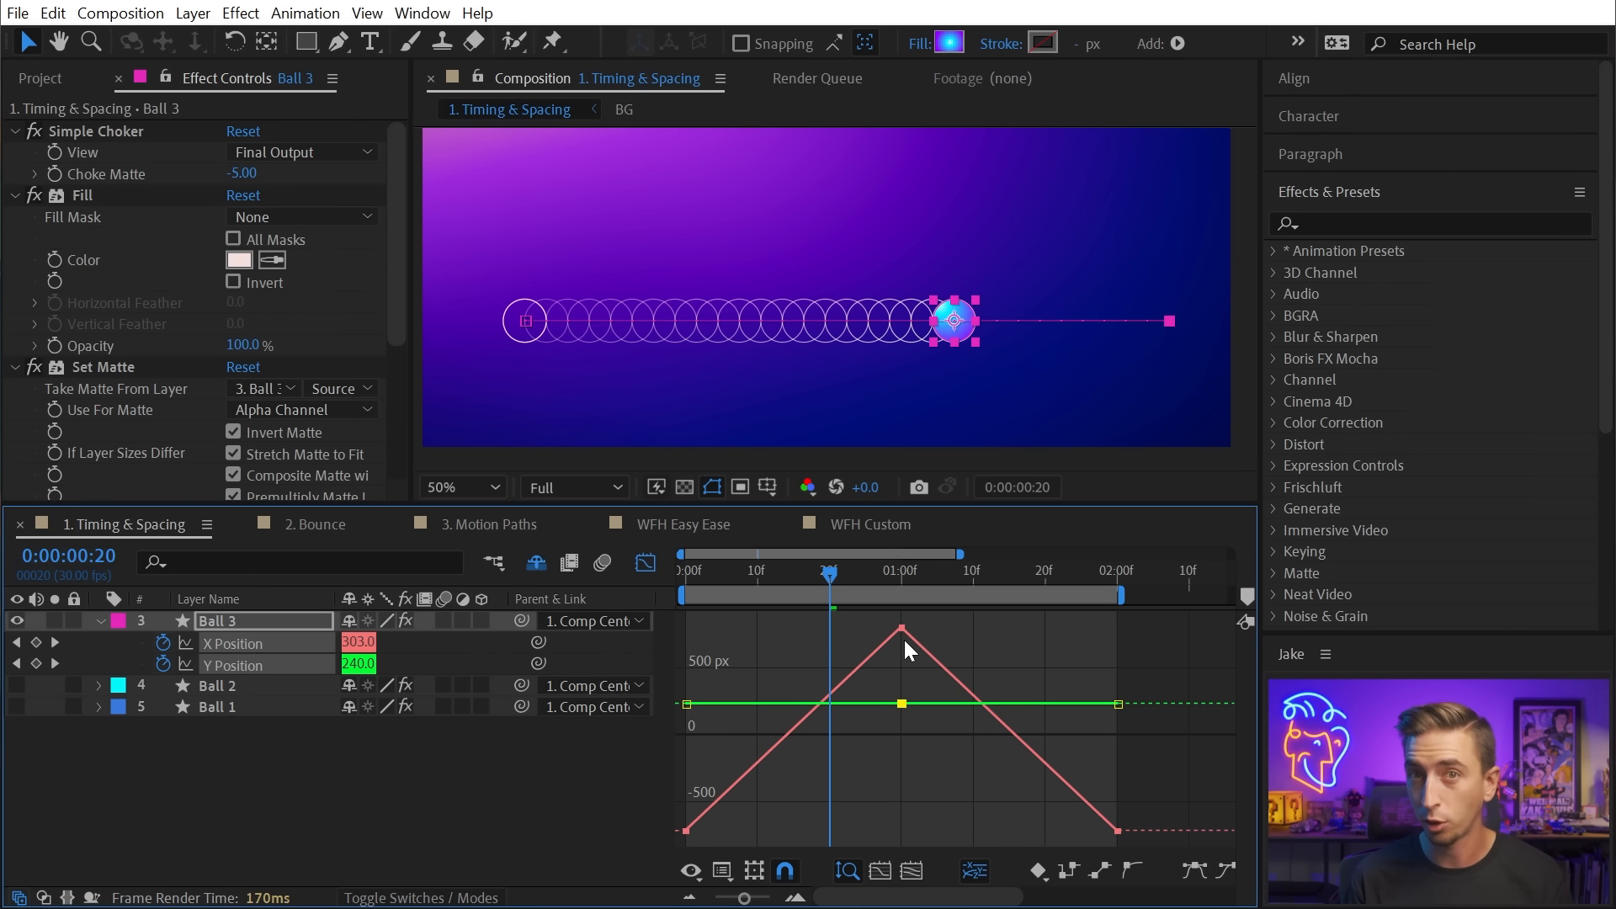
{"action": "left_click", "coordinate": [933, 674]}
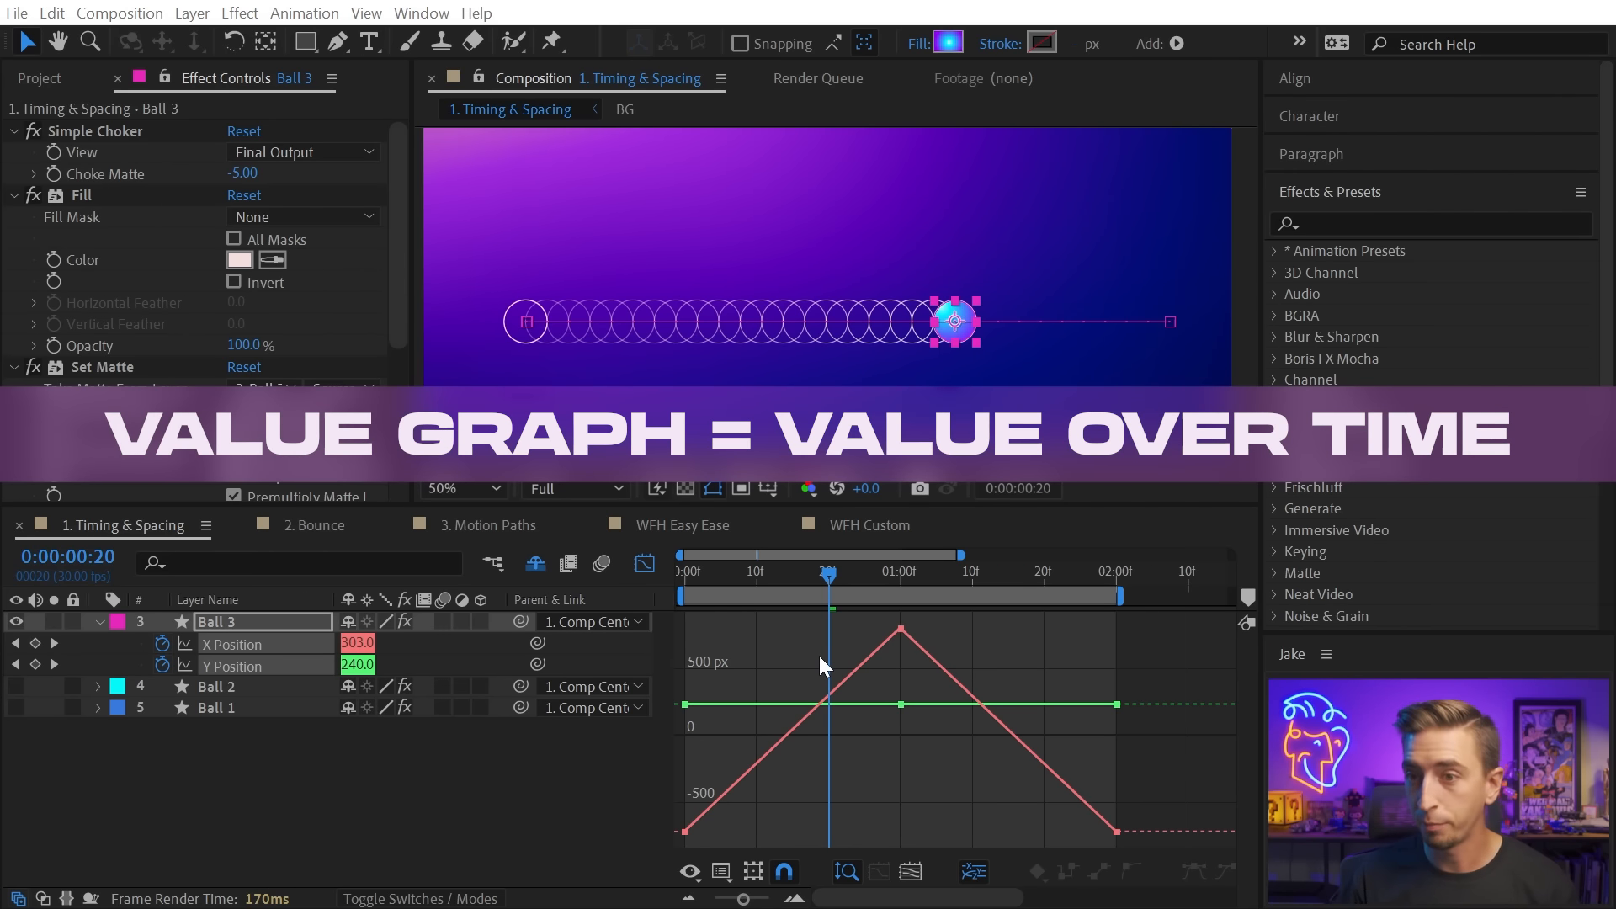
{"action": "left_click", "coordinate": [644, 564]}
{"action": "left_click", "coordinate": [640, 564]}
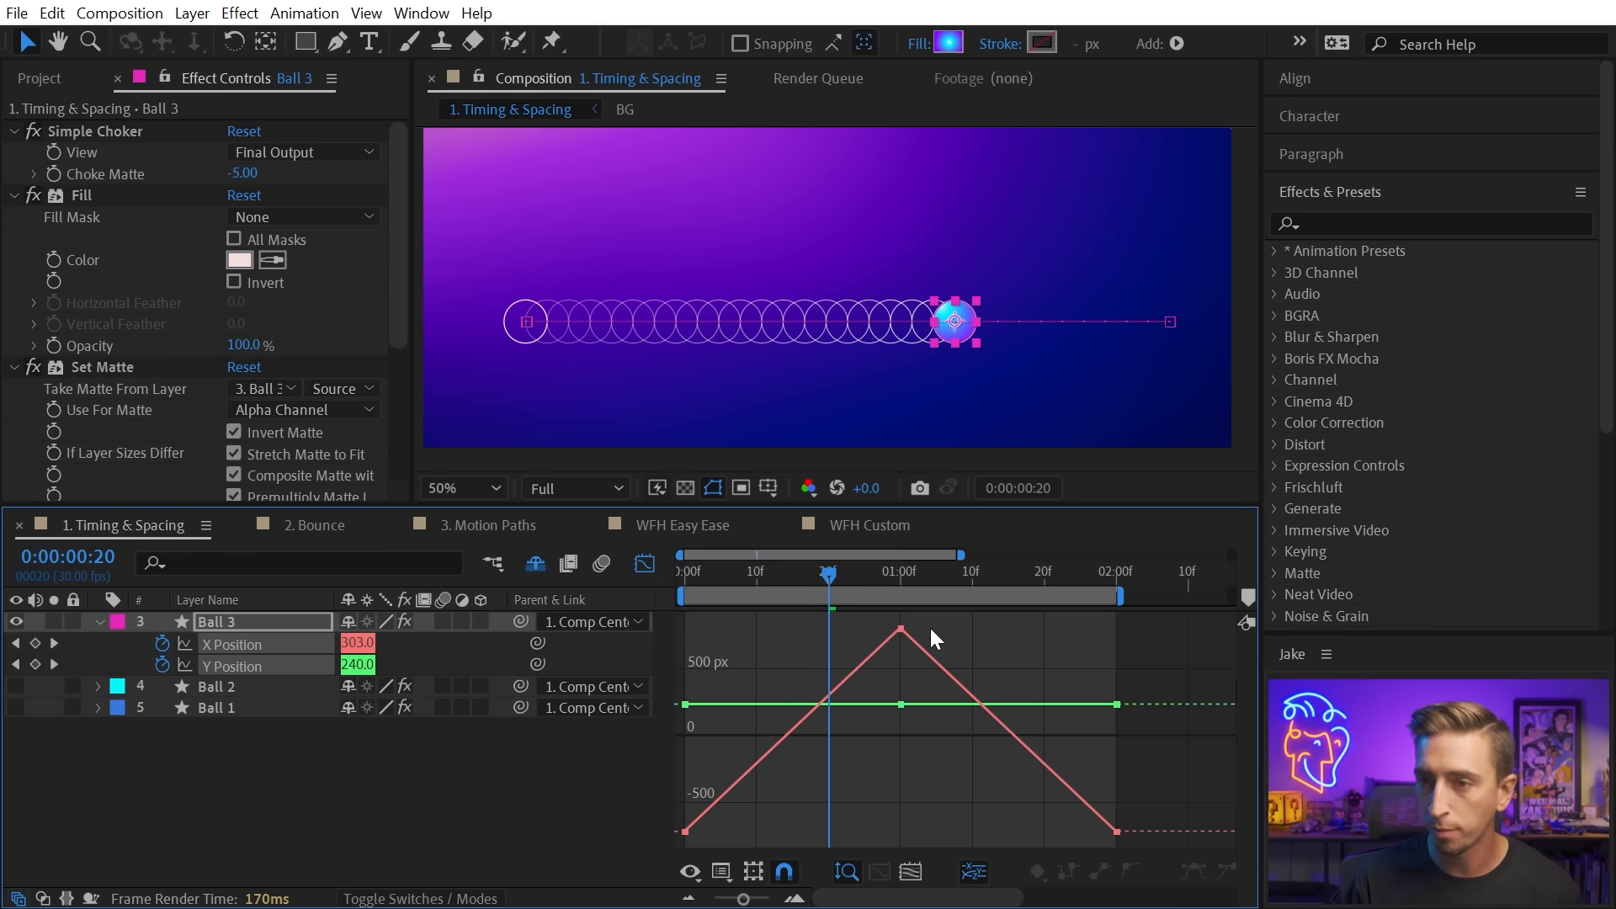
{"action": "double_click", "coordinate": [901, 636]}
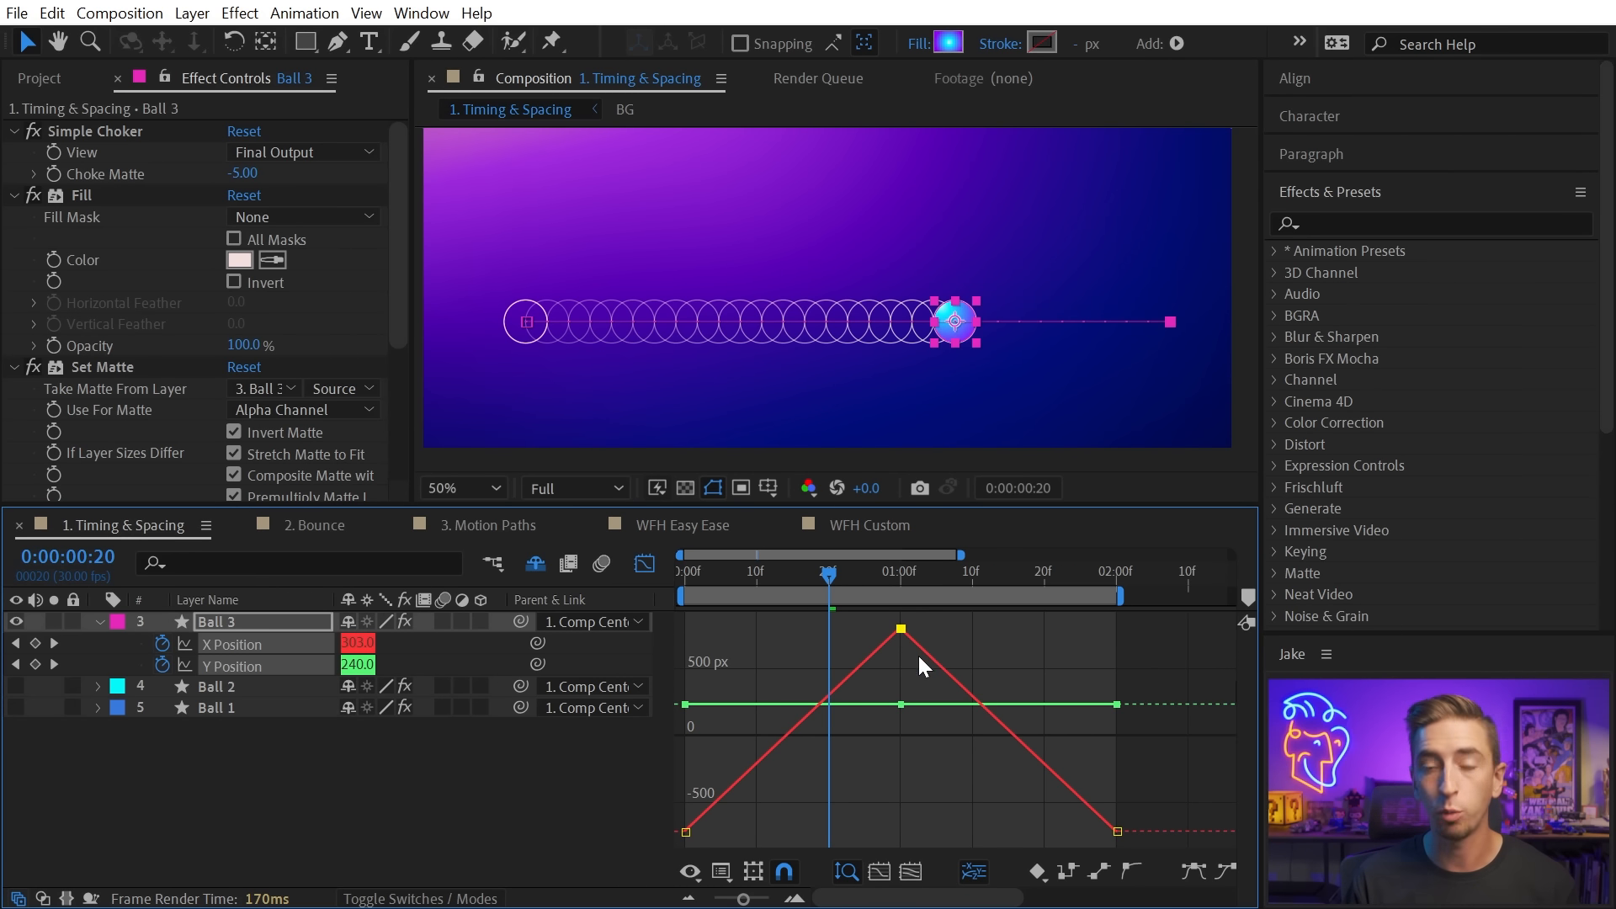
{"action": "left_click", "coordinate": [902, 704]}
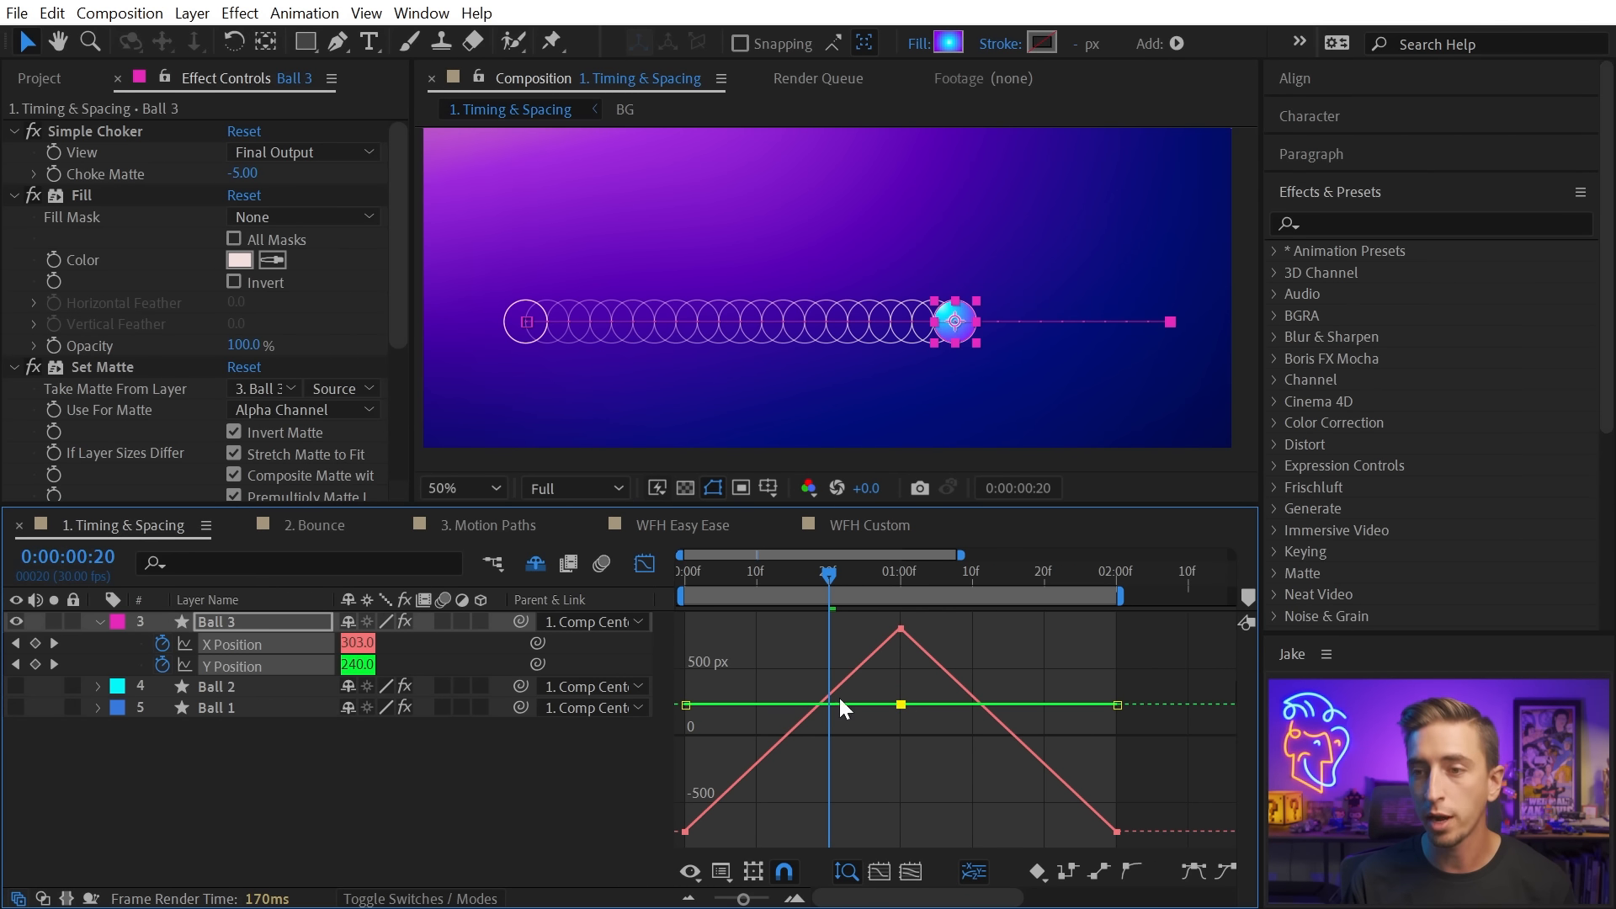
{"action": "left_click", "coordinate": [687, 704]}
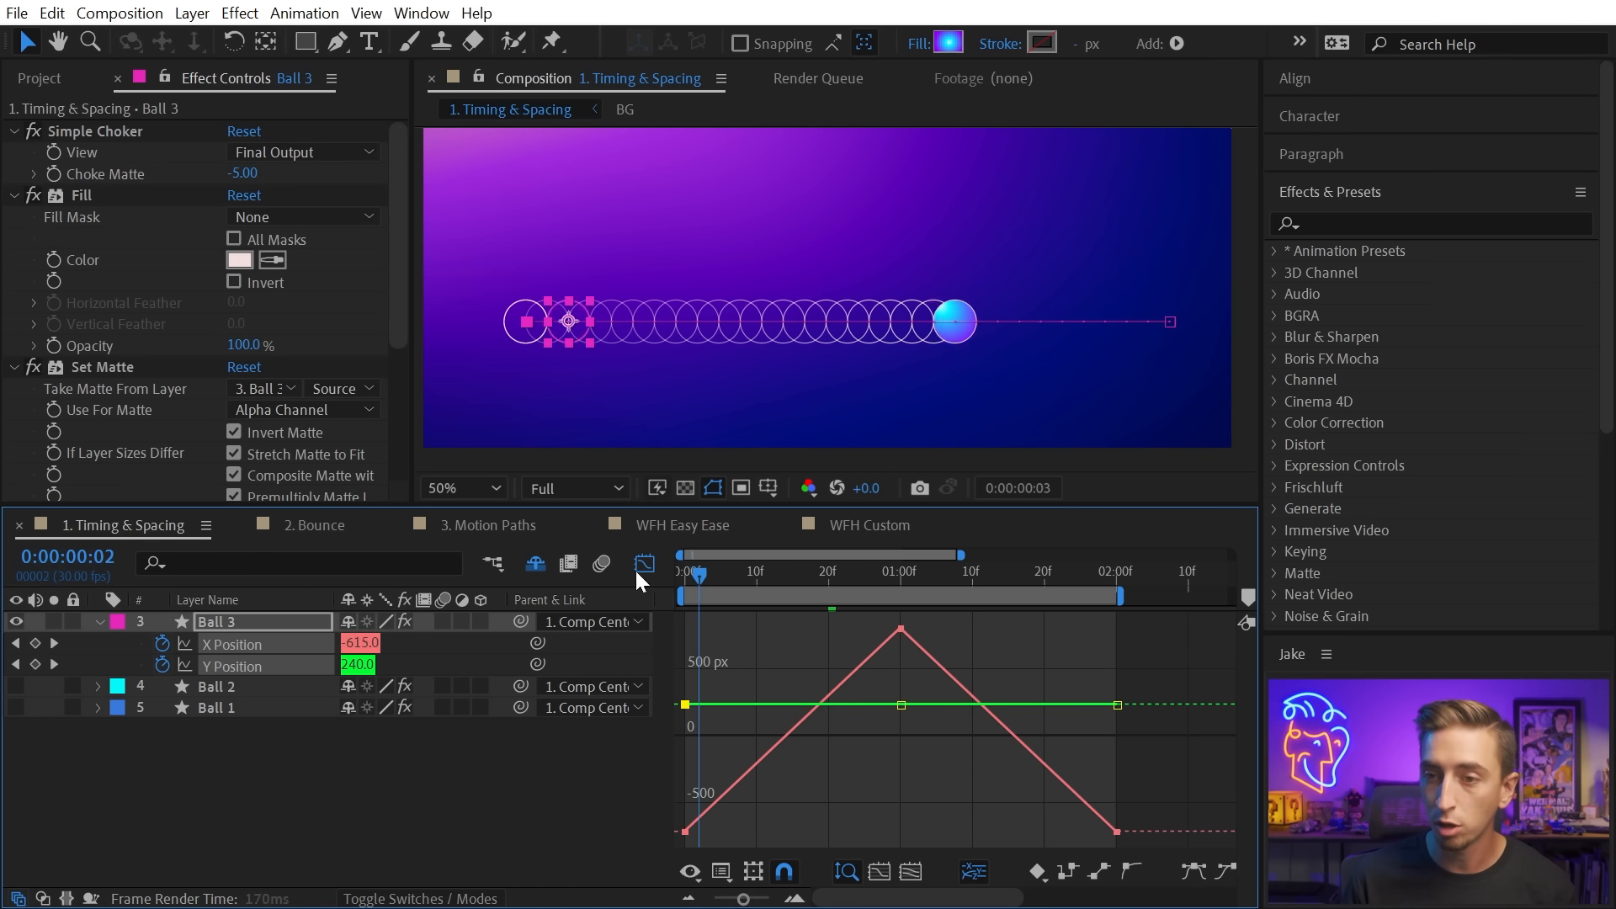
Return to the first frame, select X Position's first keyframe and scrub to 1 second to follow the graph's values.
{"action": "key", "text": "Home"}
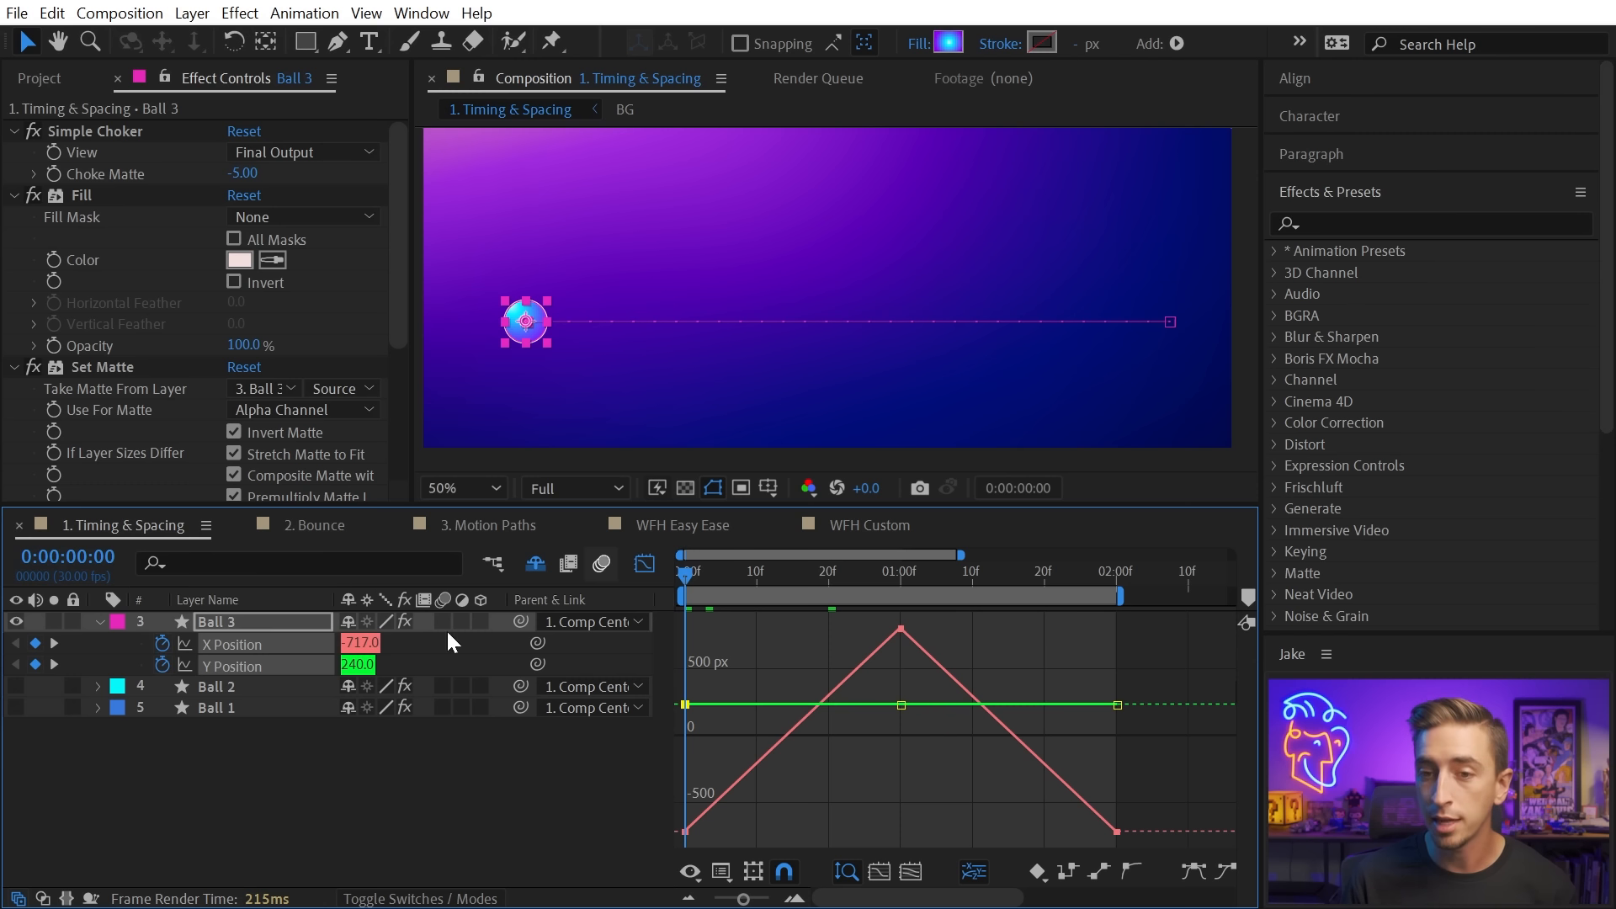
{"action": "left_click", "coordinate": [685, 832]}
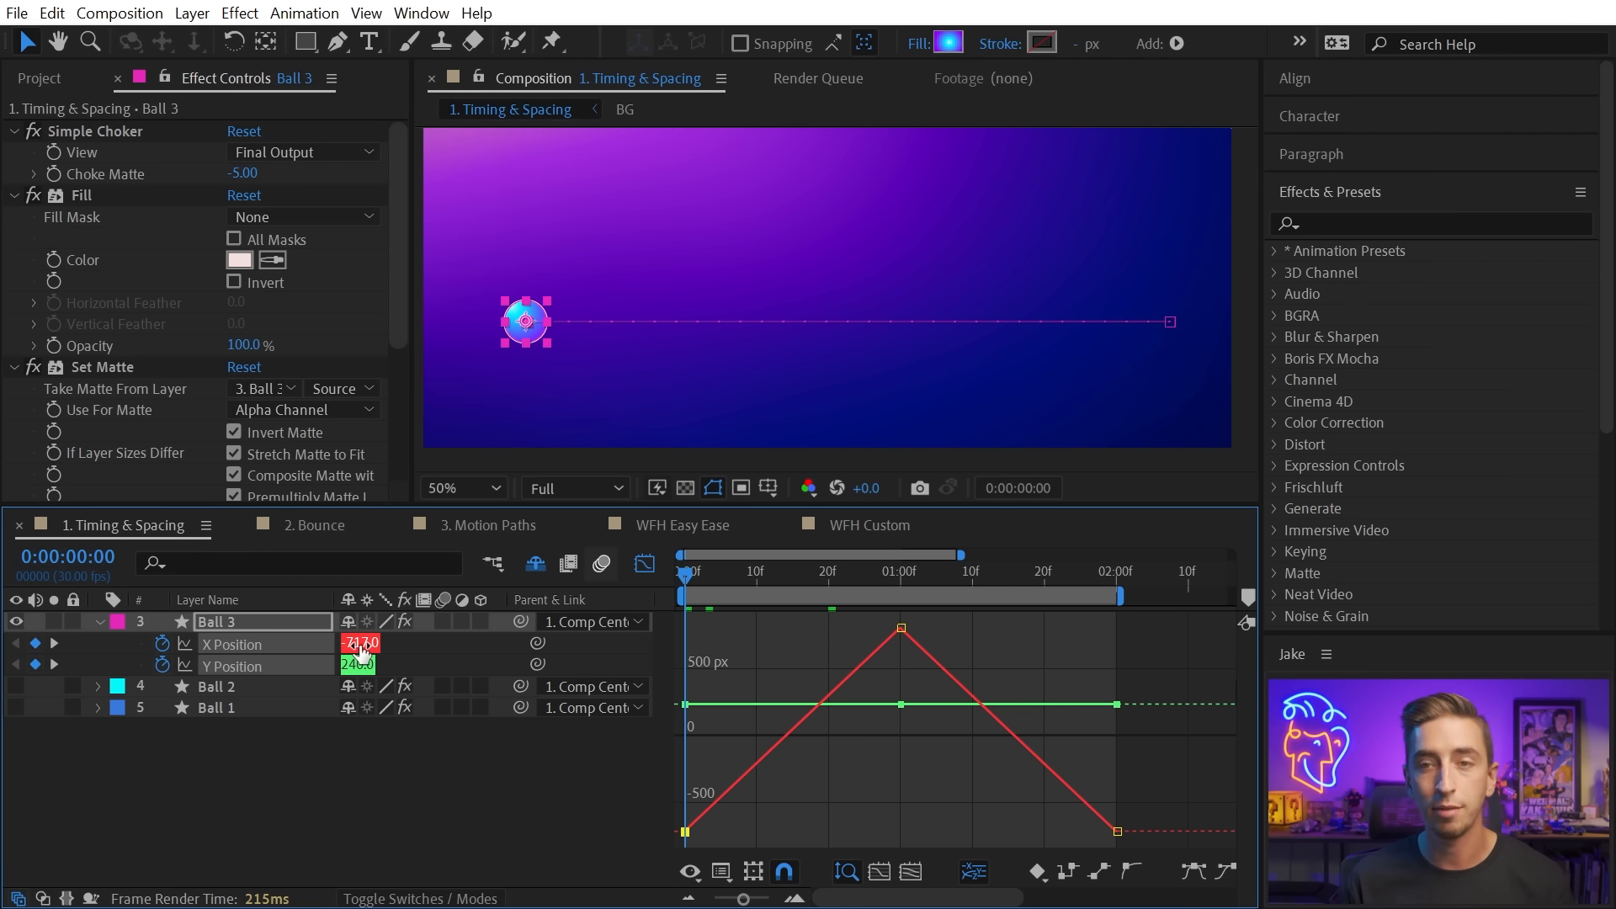
{"action": "left_click_drag", "start_coordinate": [702, 581], "coordinate": [899, 583]}
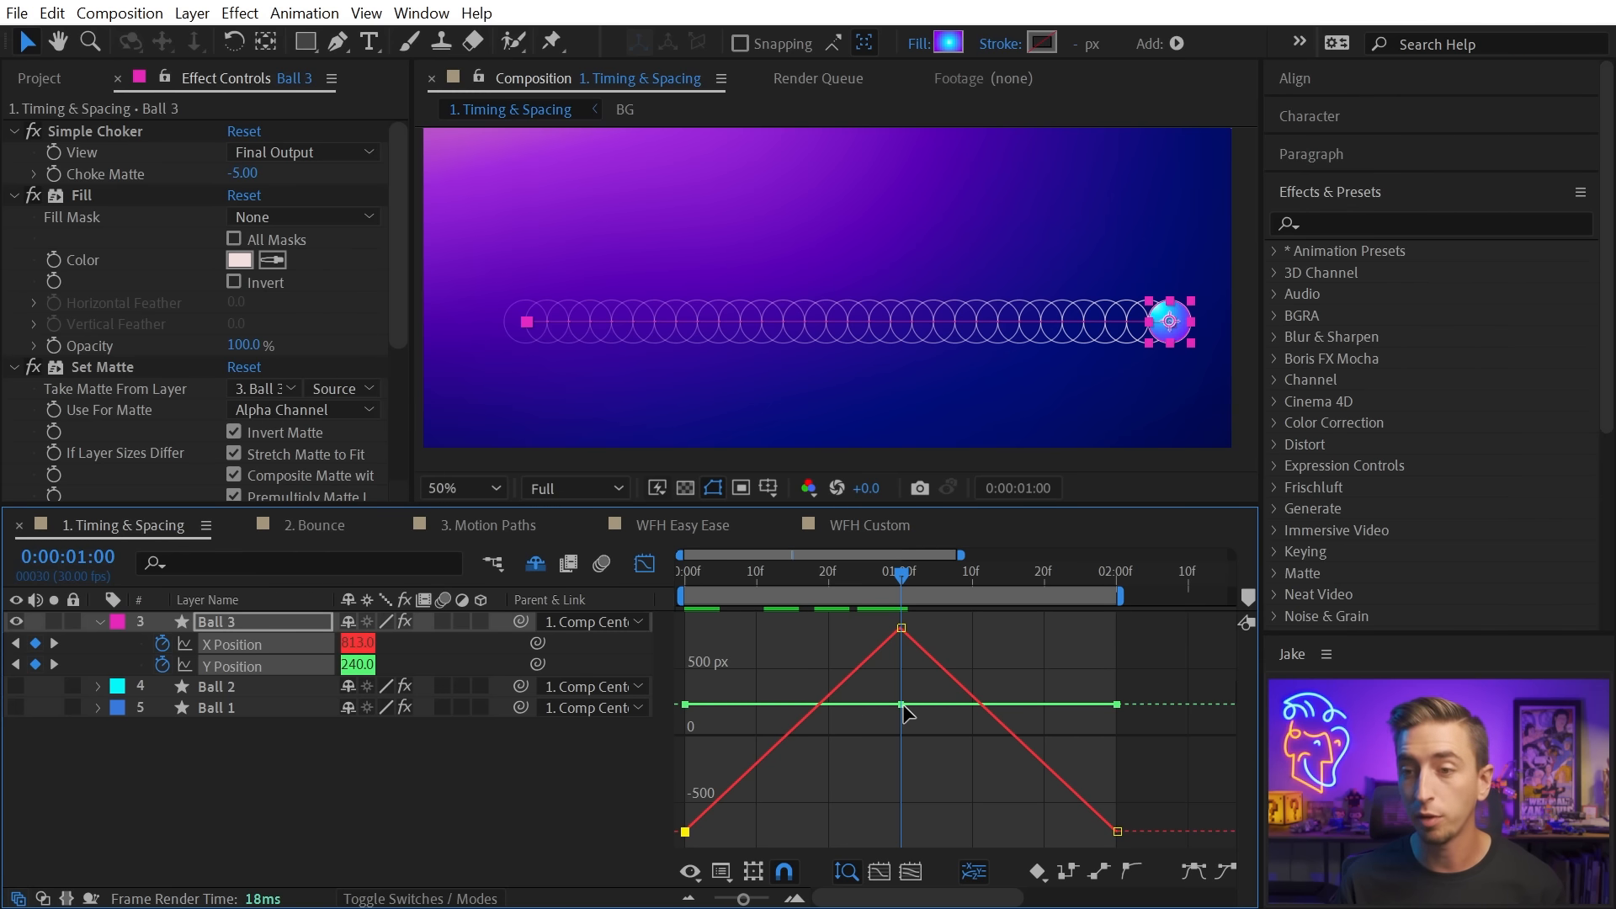
Lower Y Position's middle keyframe to about -92 px, scrub through the diagonal motion and return to the first frame.
{"action": "left_click_drag", "start_coordinate": [903, 708], "coordinate": [914, 751]}
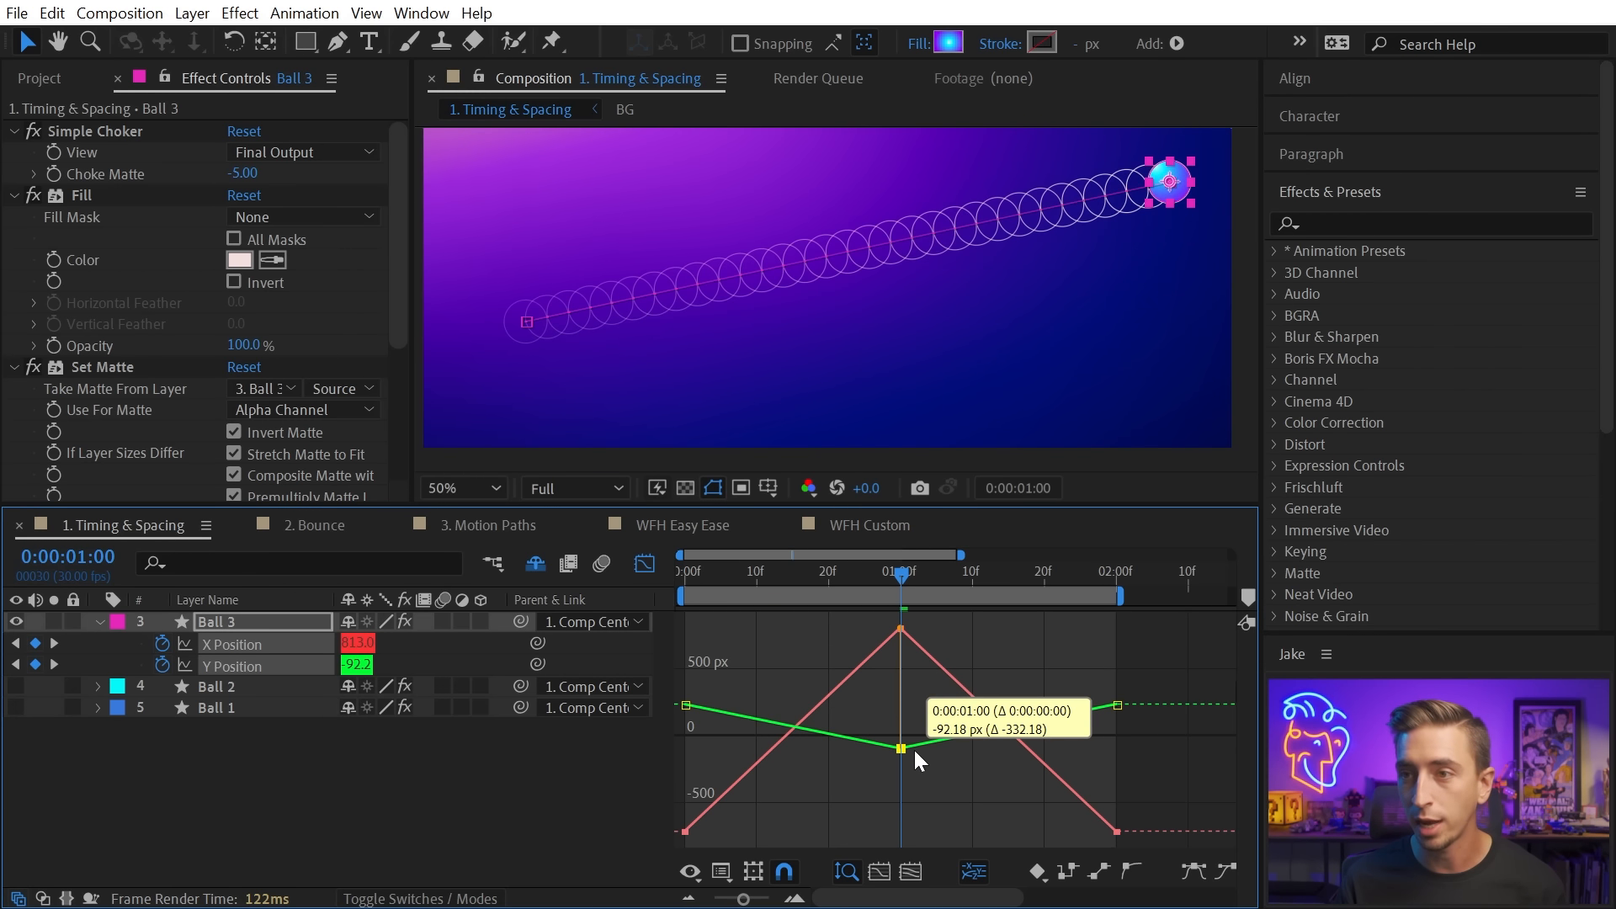
{"action": "left_click_drag", "start_coordinate": [817, 574], "coordinate": [1100, 609]}
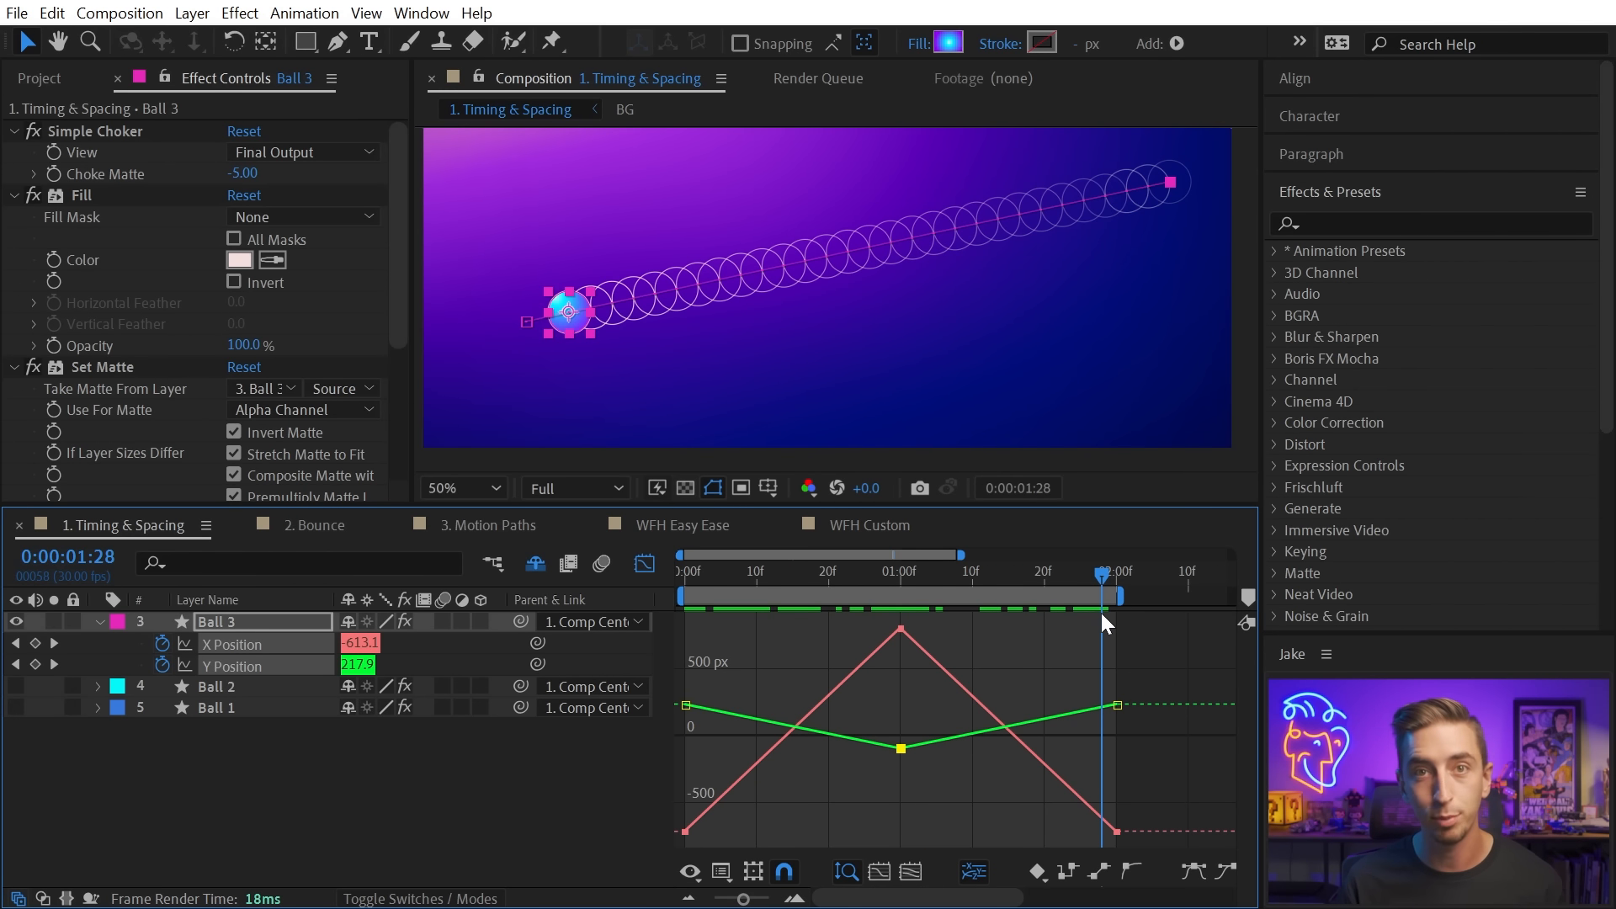
{"action": "key", "text": "Home"}
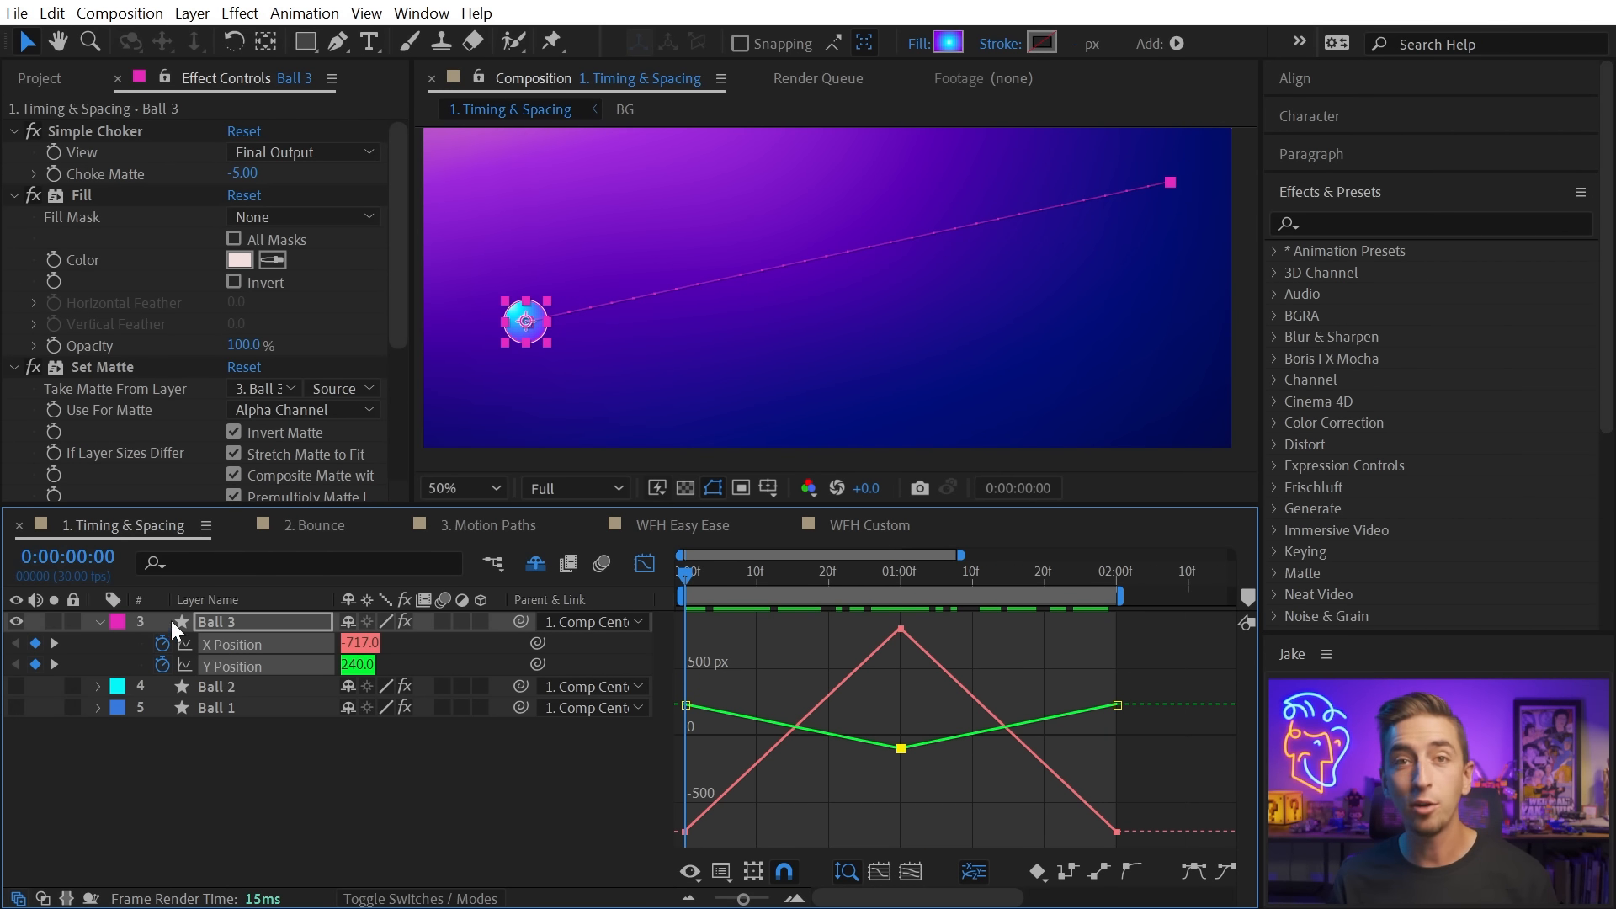
Remove all of Ball 3's Y Position keyframes at the first frame.
{"action": "left_click", "coordinate": [133, 642]}
{"action": "left_click", "coordinate": [244, 666]}
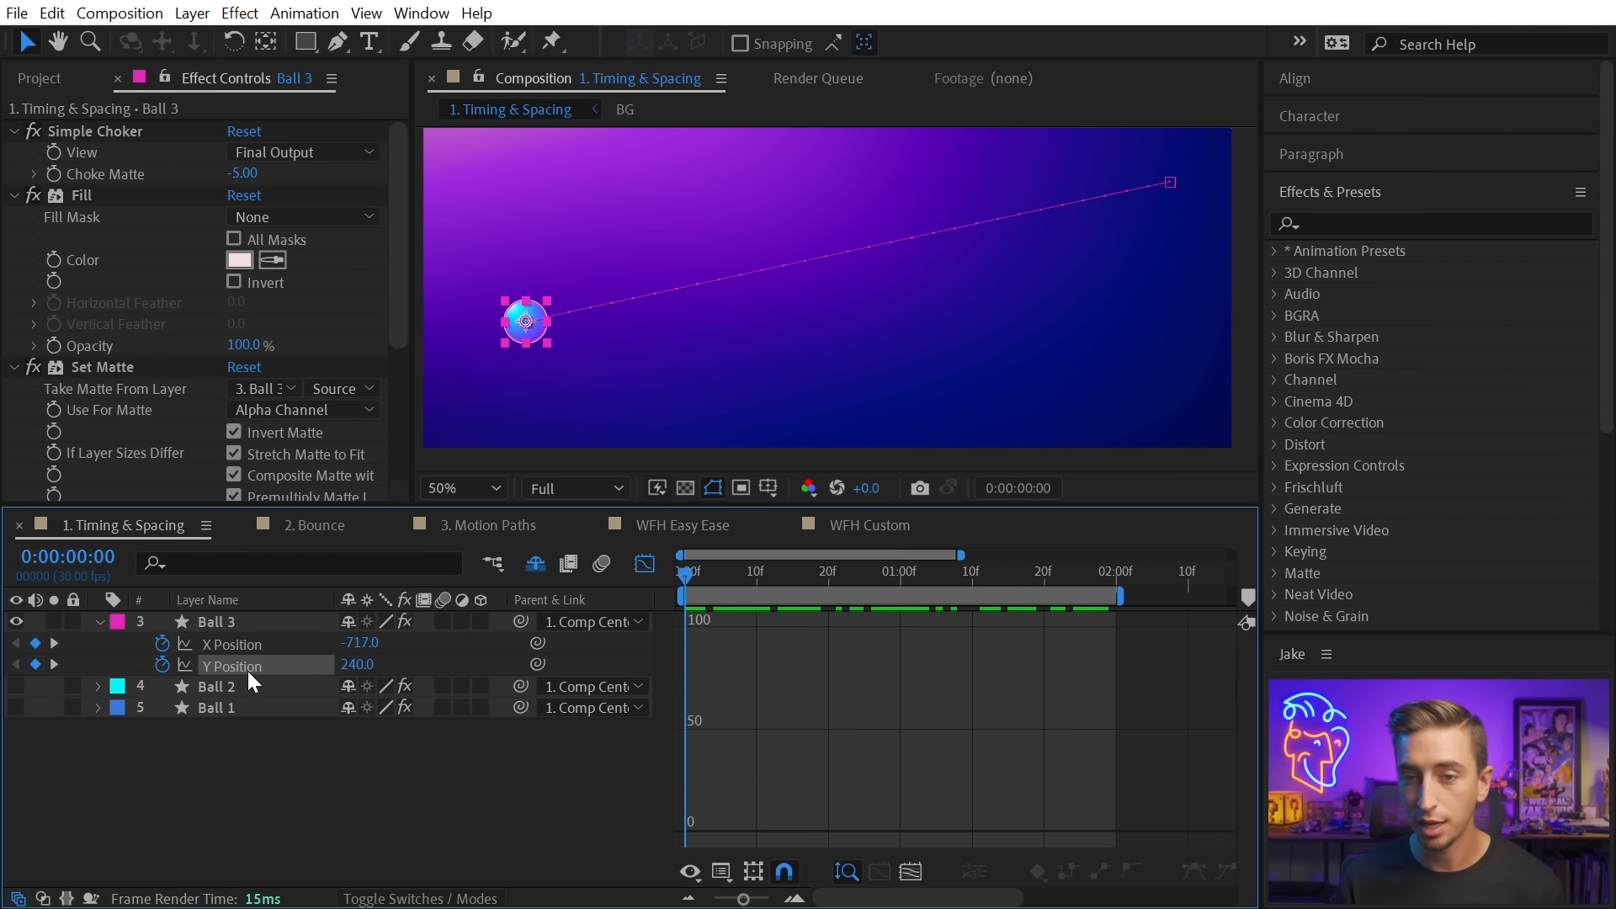
{"action": "left_click", "coordinate": [162, 665]}
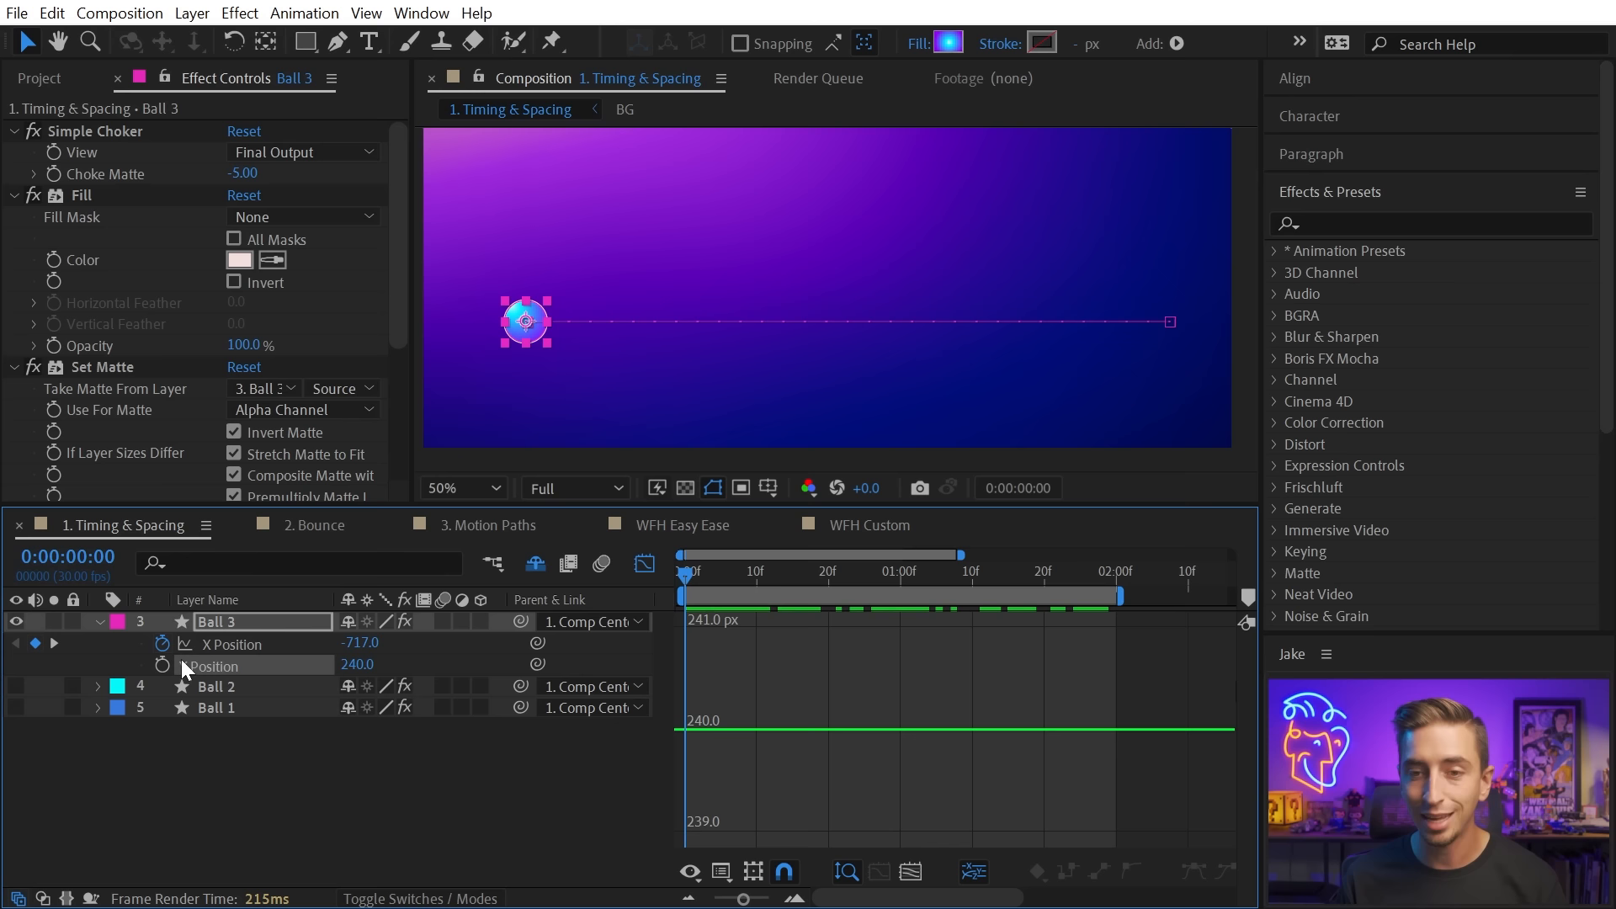
Apply Easy Ease to all of Ball 3's X Position keyframes and preview the animation.
{"action": "left_click", "coordinate": [224, 643]}
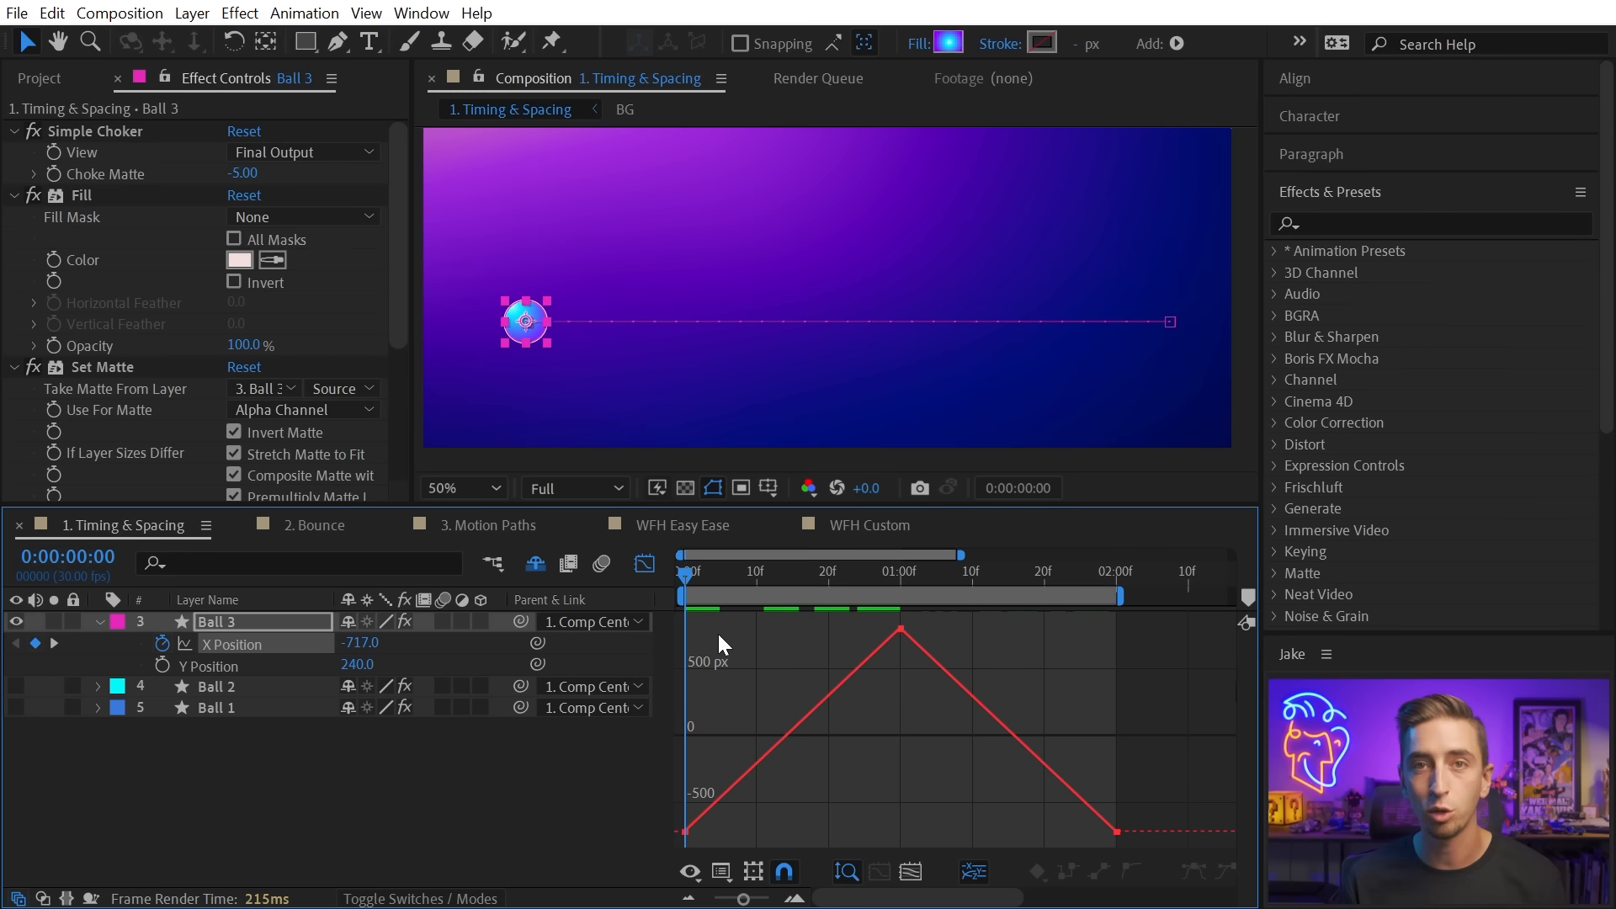
{"action": "left_click", "coordinate": [260, 644]}
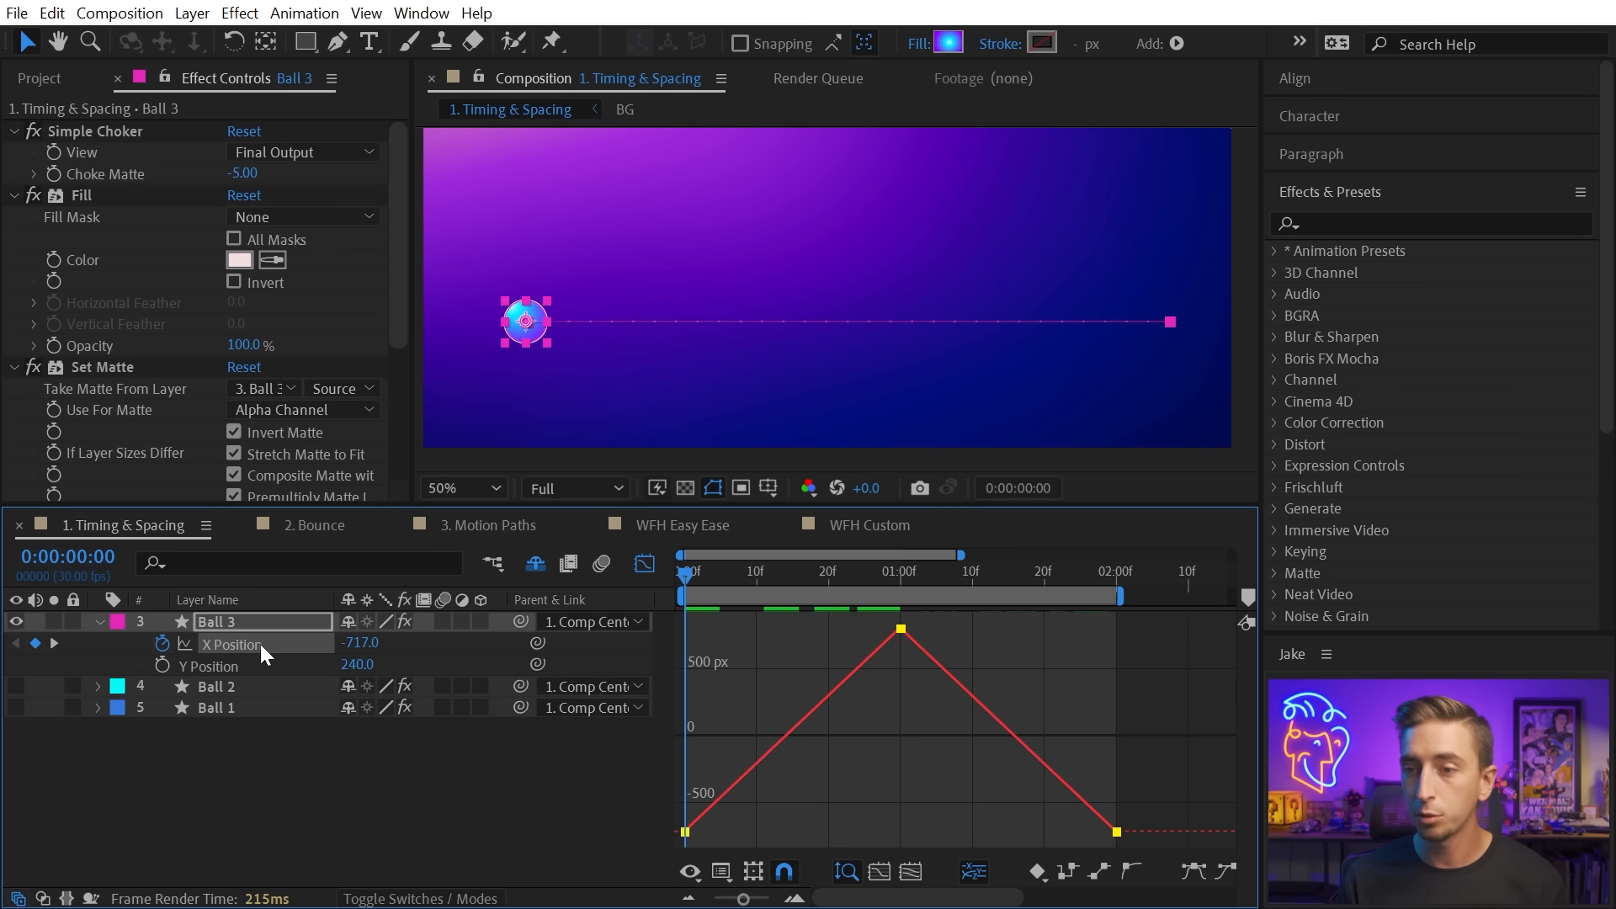
{"action": "left_click", "coordinate": [1193, 872]}
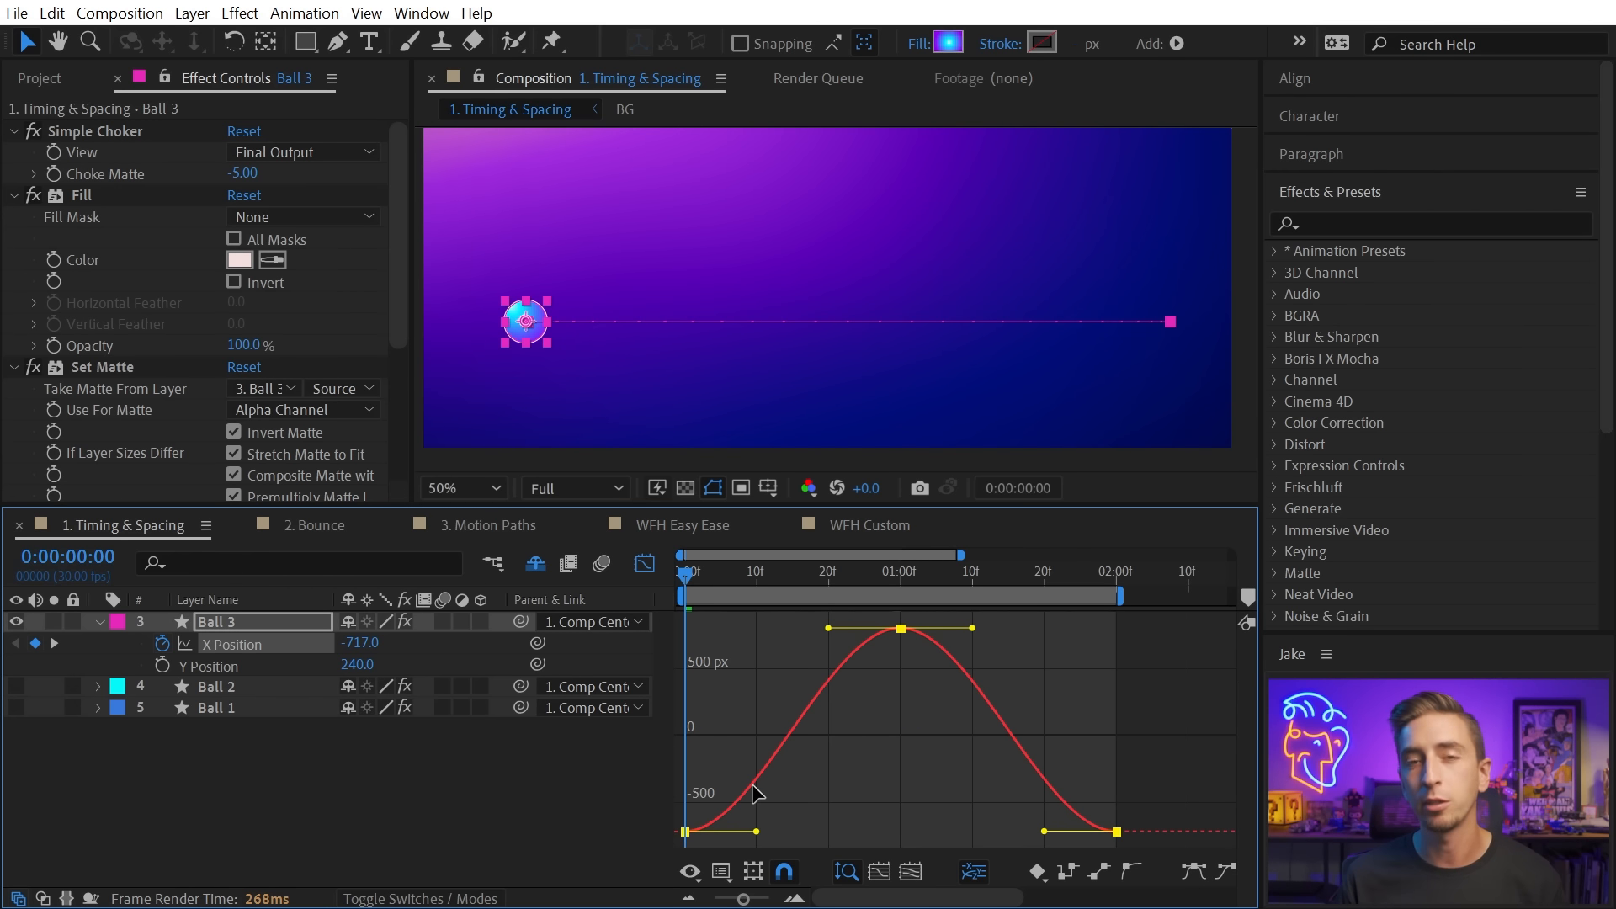
{"action": "key", "text": "space"}
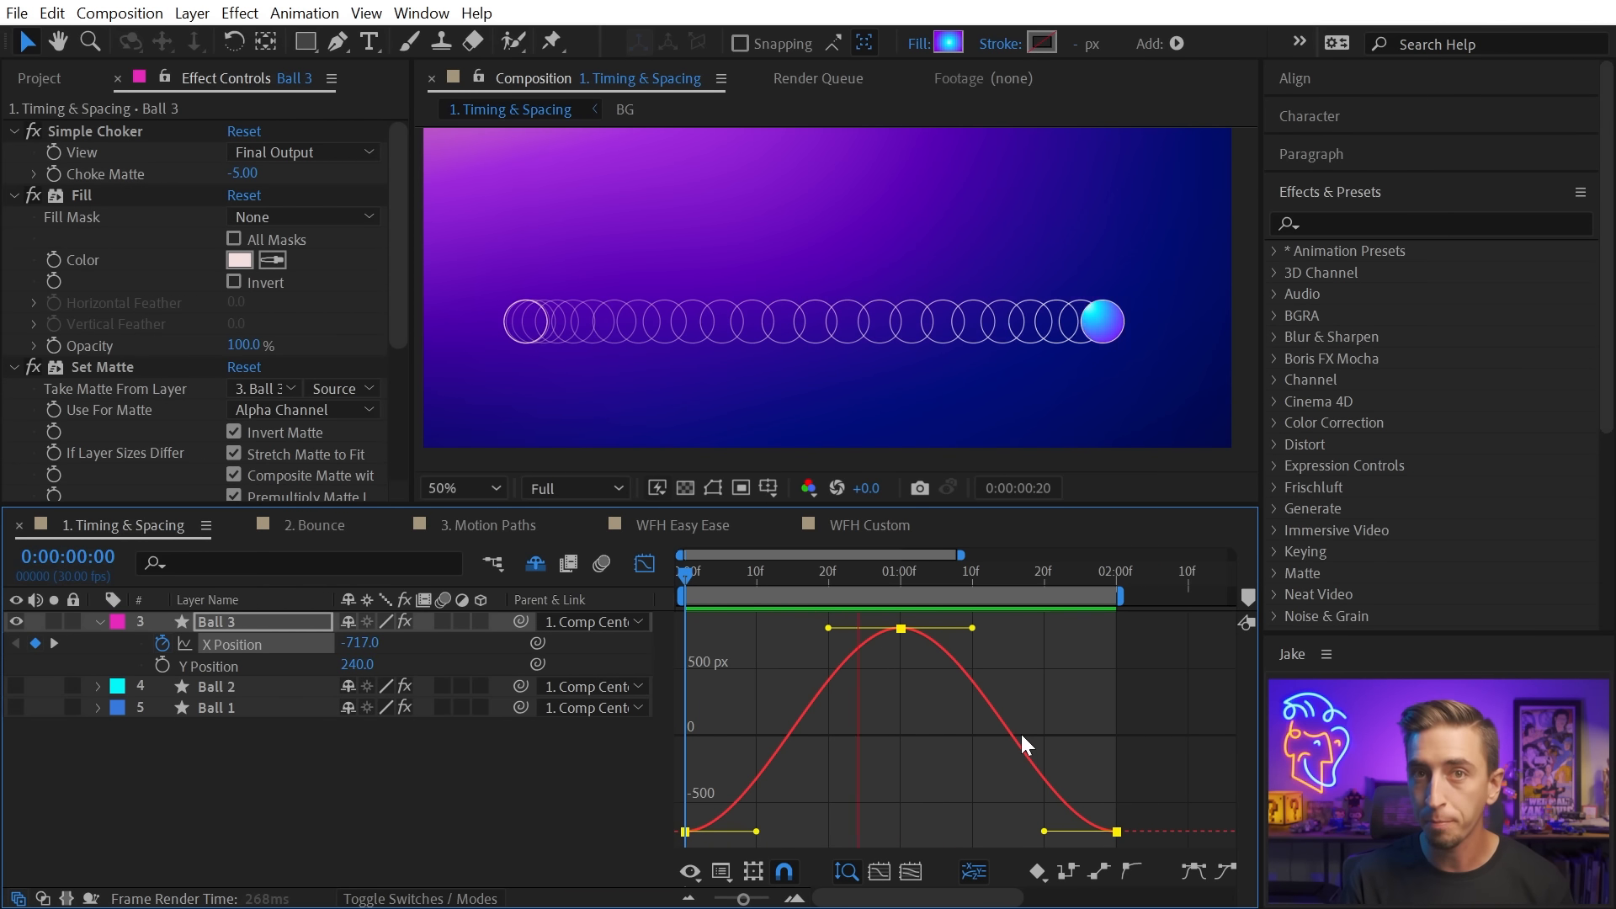
{"action": "key", "text": "space"}
Lengthen the first X Position segment's ease handles to about frames 24 and 7, steepening the curve, and preview it.
{"action": "left_click_drag", "start_coordinate": [805, 787], "coordinate": [855, 817]}
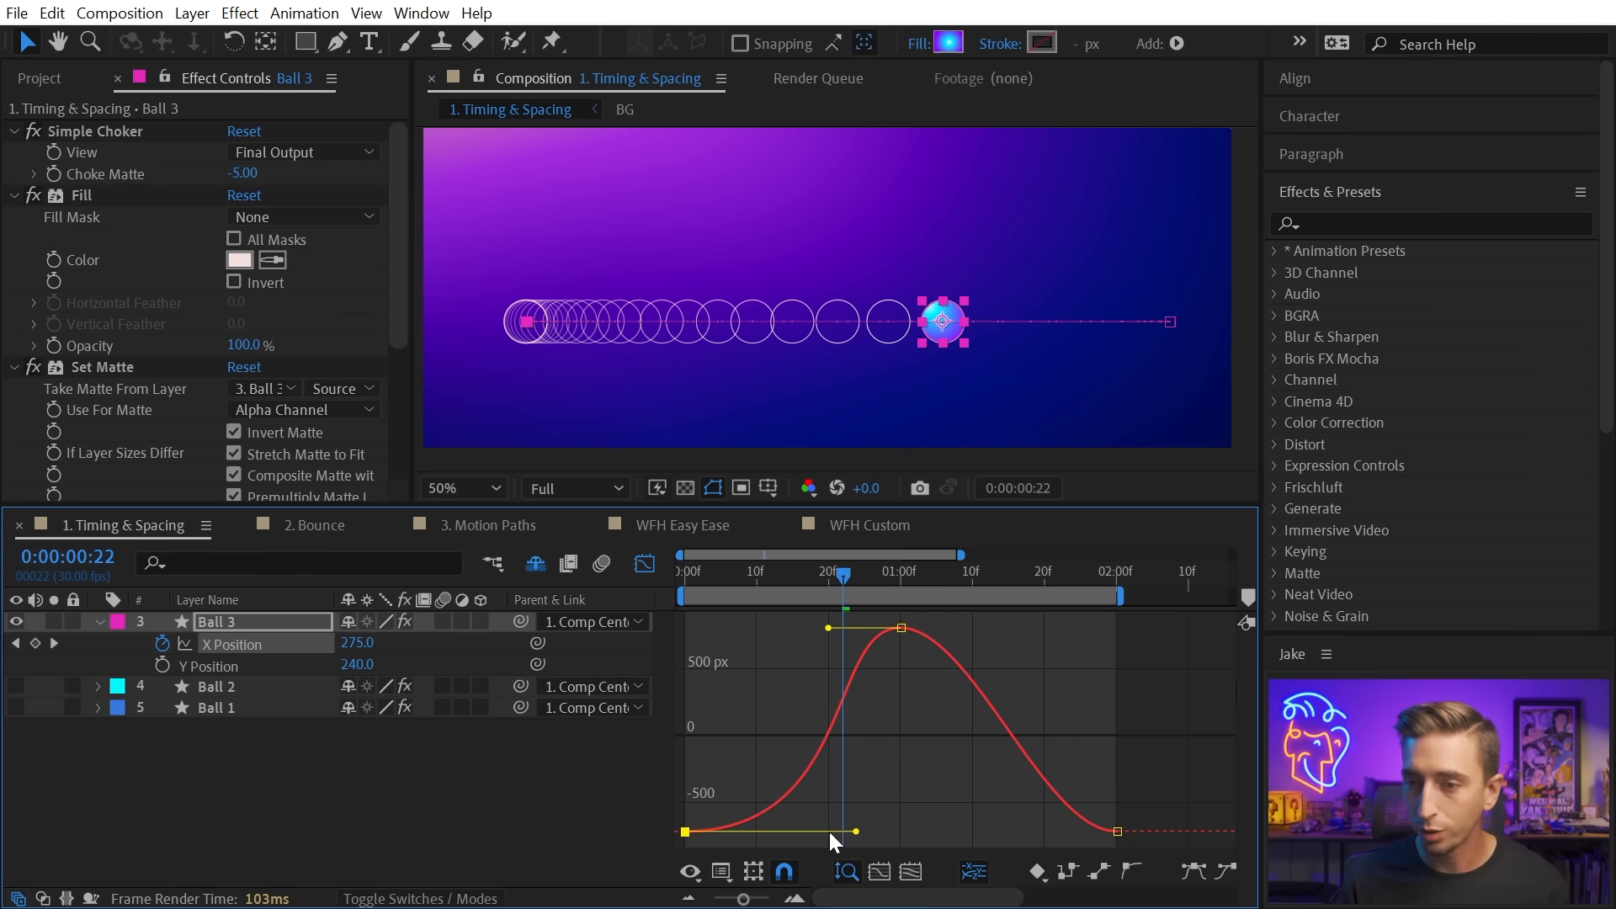
{"action": "left_click_drag", "start_coordinate": [831, 630], "coordinate": [736, 628]}
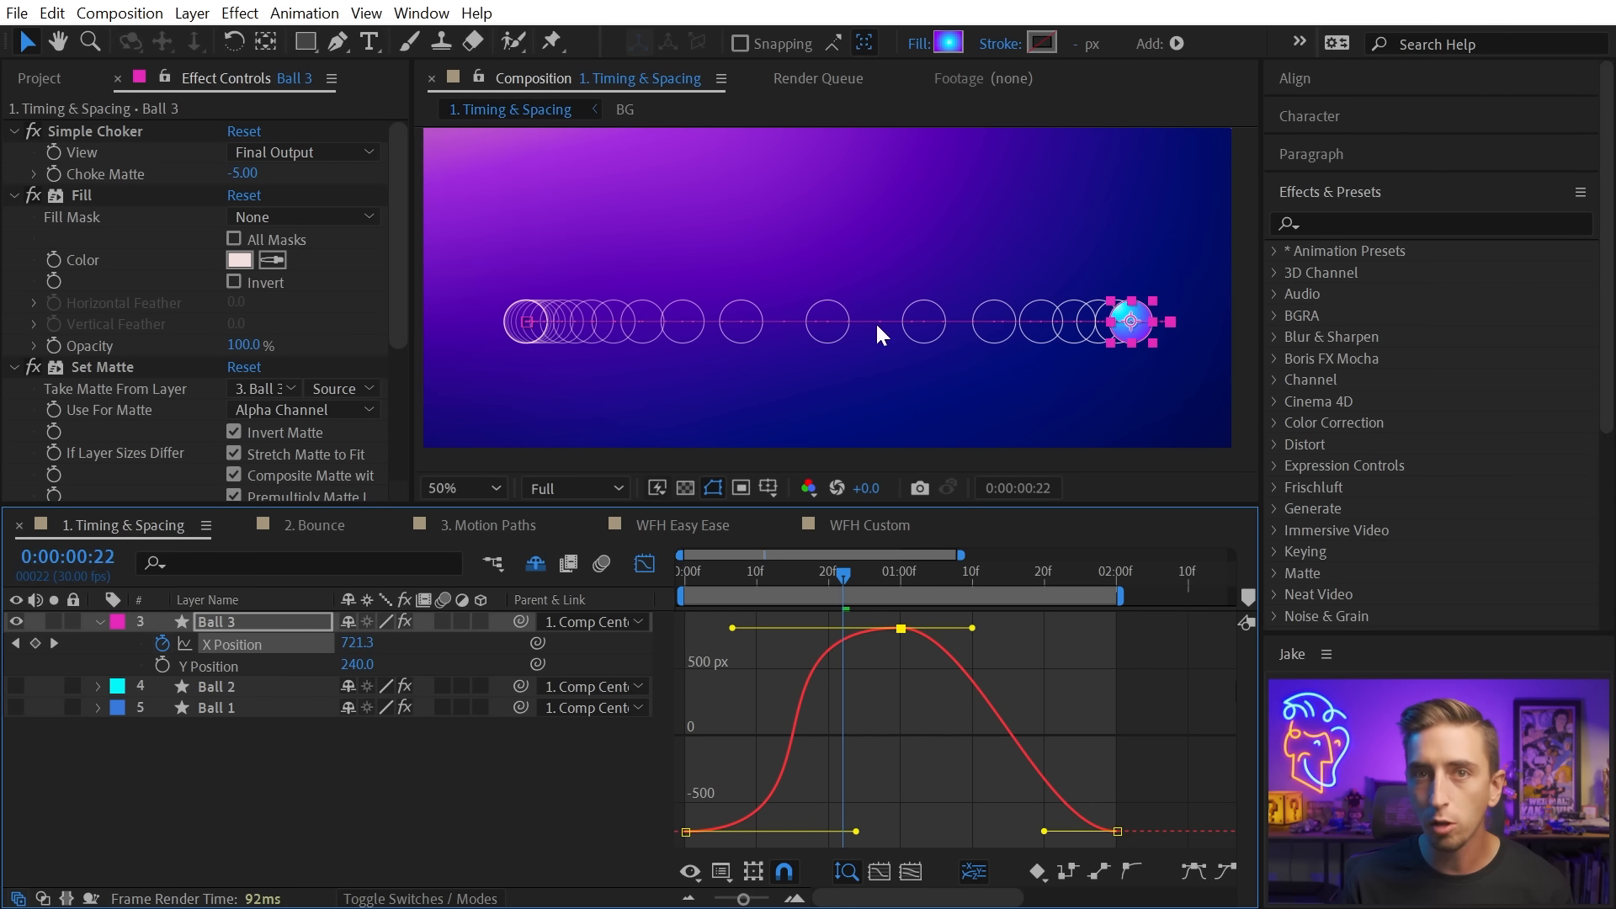
{"action": "key", "text": "space"}
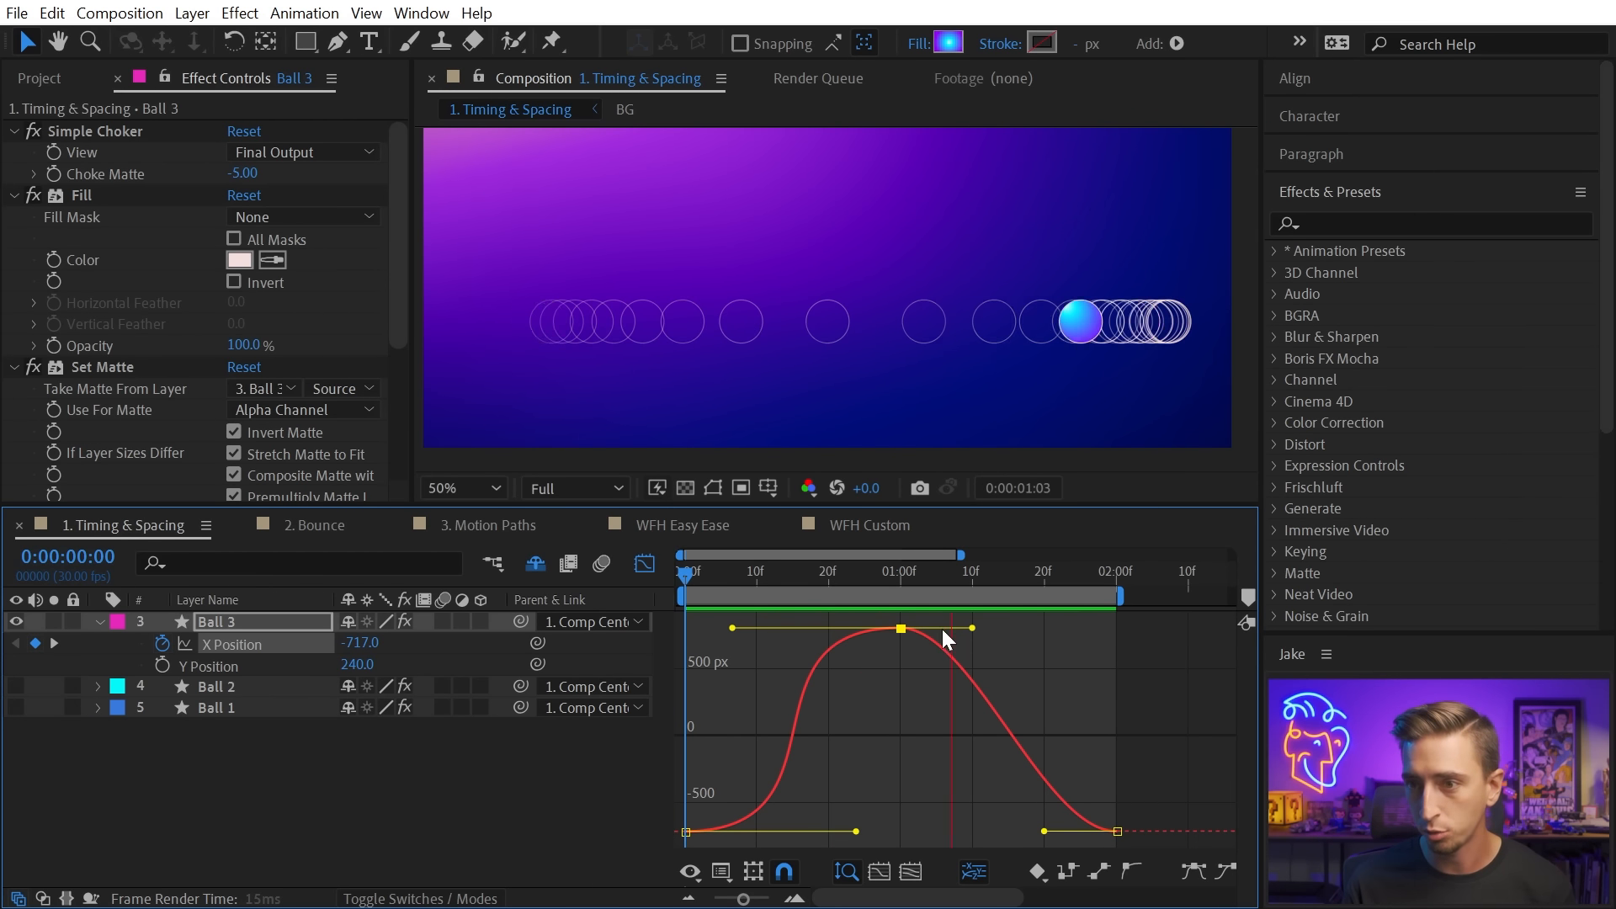
Lengthen the second X Position segment's ease handles to about 1:23 and 1:07 to mirror the first, and preview it.
{"action": "left_click_drag", "start_coordinate": [972, 628], "coordinate": [1069, 628]}
{"action": "left_click_drag", "start_coordinate": [1044, 831], "coordinate": [951, 831]}
{"action": "key", "text": "space"}
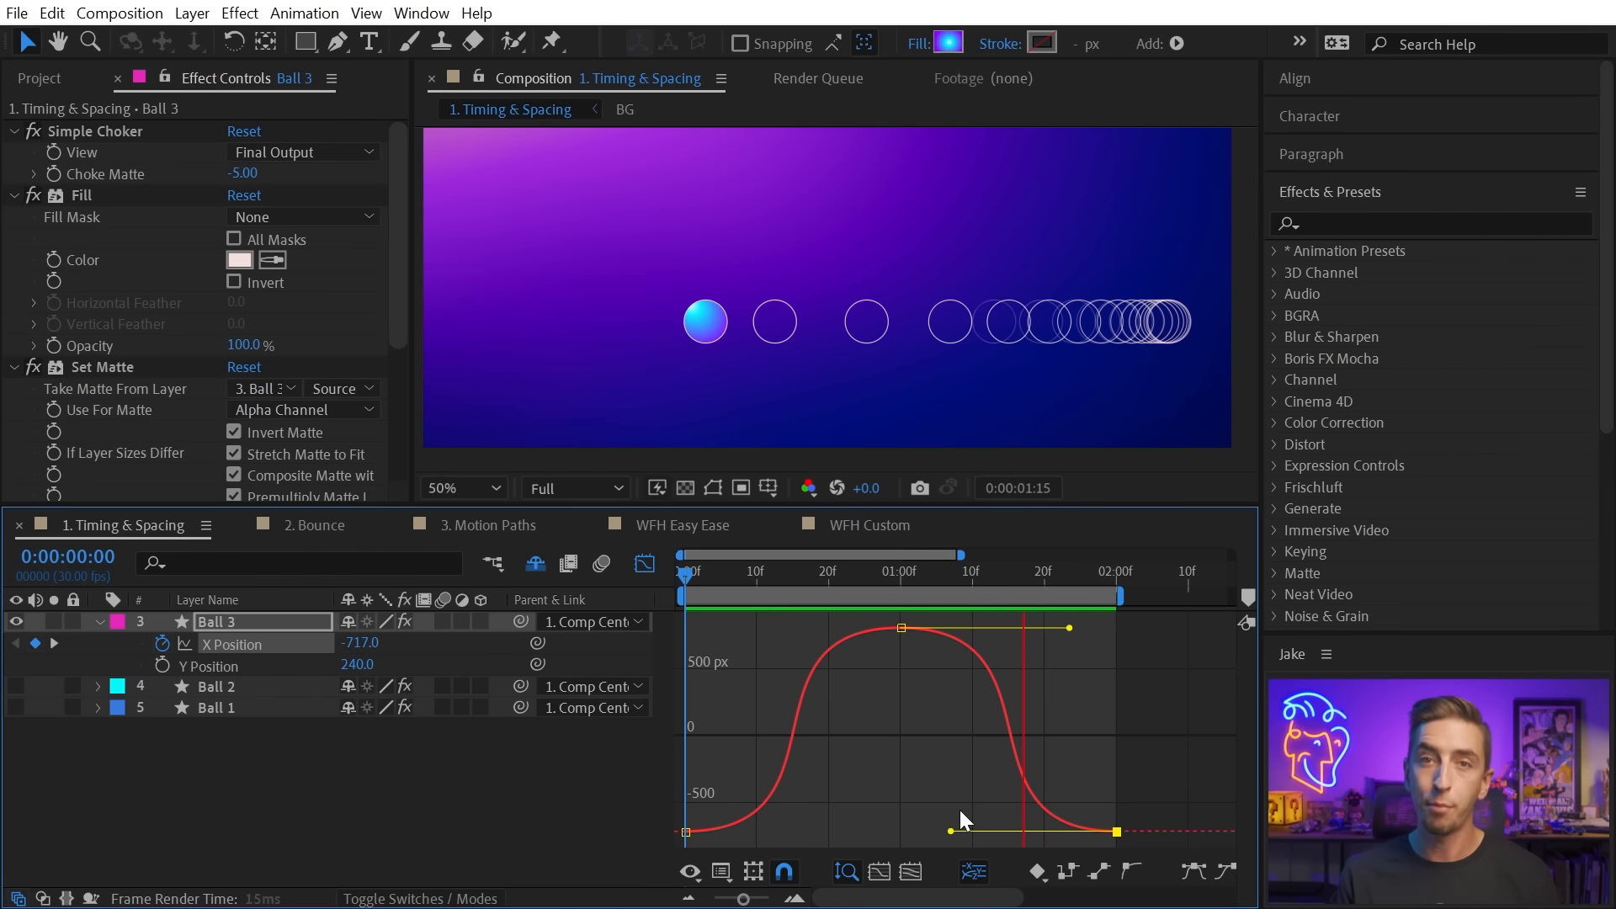
Angle the X Position handles of the first and last keyframes steeply upward for a fast start and finish, and preview it.
{"action": "left_click_drag", "start_coordinate": [886, 791], "coordinate": [673, 841]}
{"action": "left_click_drag", "start_coordinate": [855, 832], "coordinate": [696, 721]}
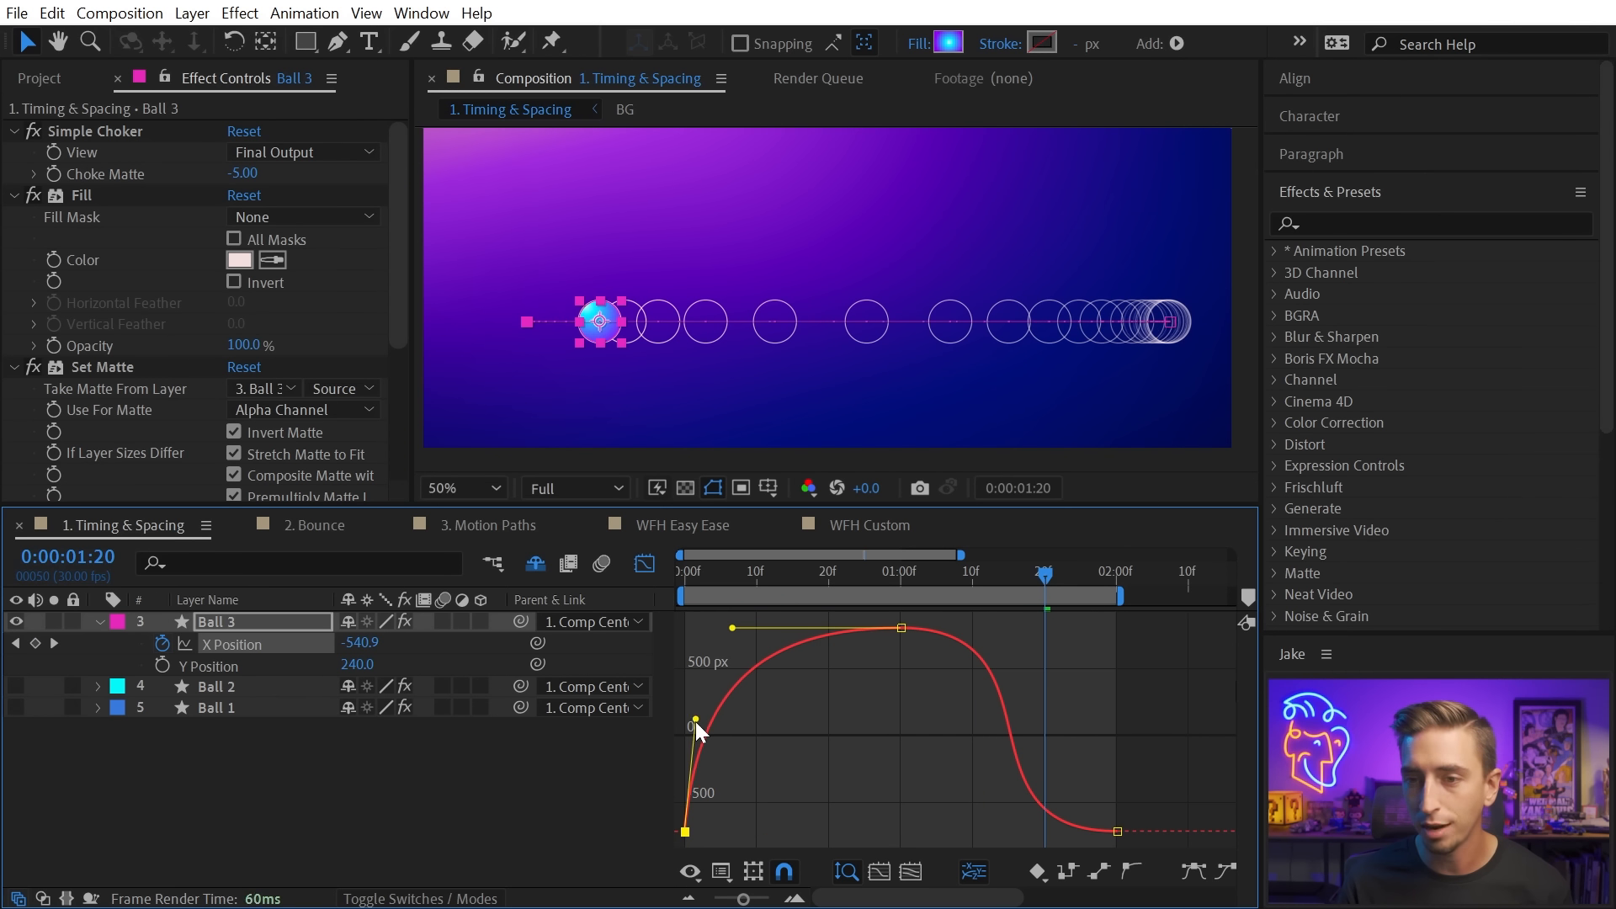
{"action": "left_click_drag", "start_coordinate": [1148, 793], "coordinate": [1095, 844]}
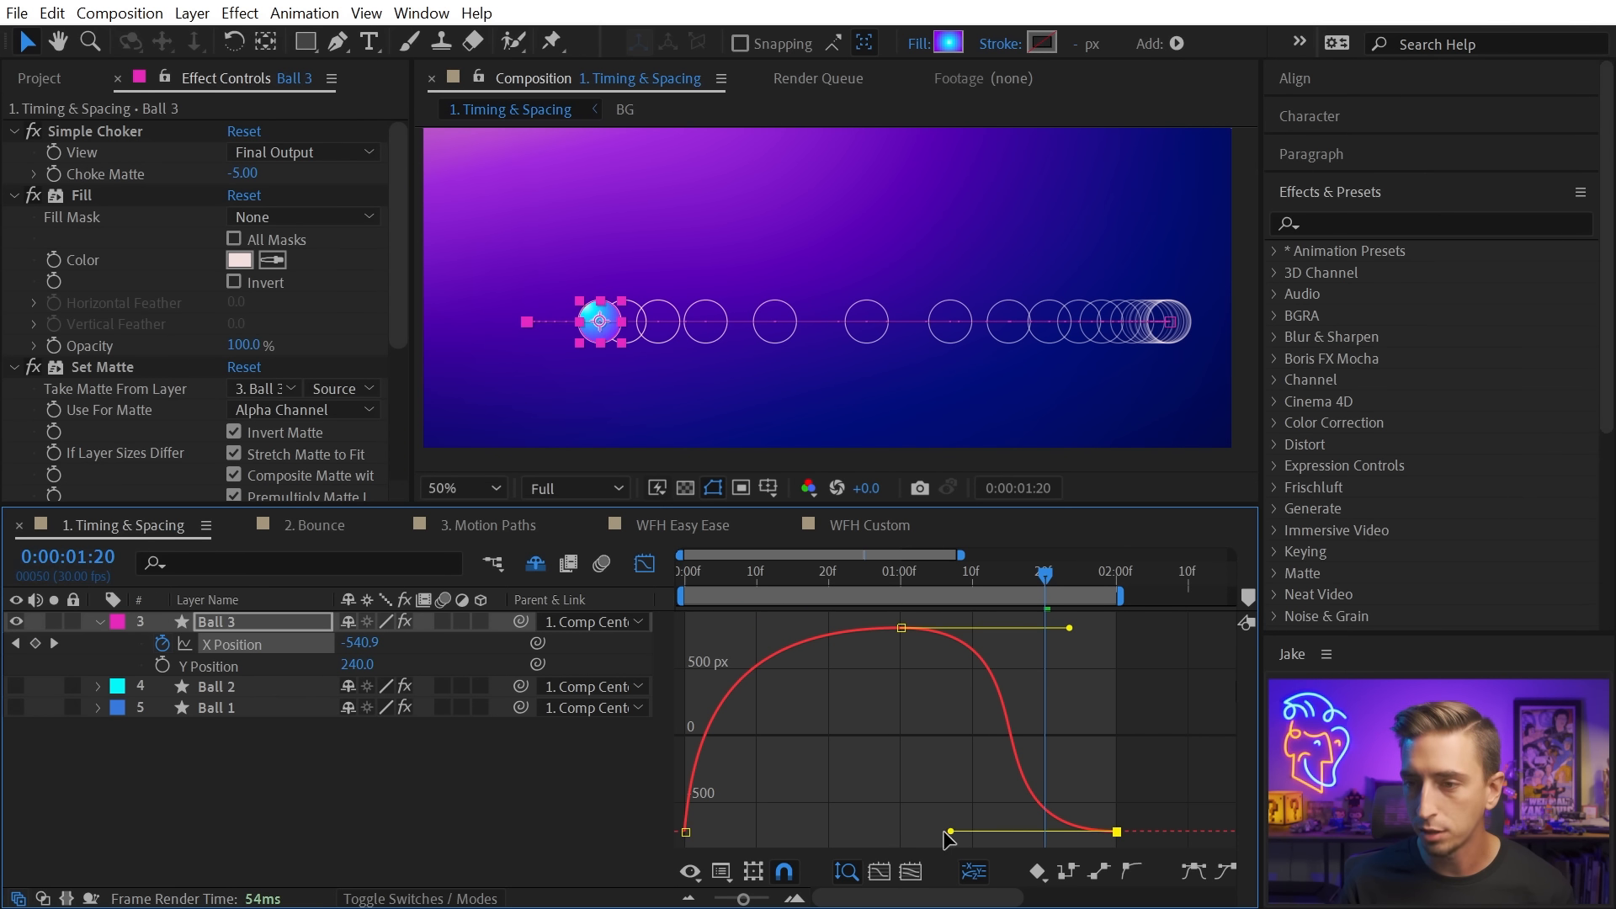
{"action": "left_click_drag", "start_coordinate": [950, 832], "coordinate": [1099, 698]}
{"action": "key", "text": "space"}
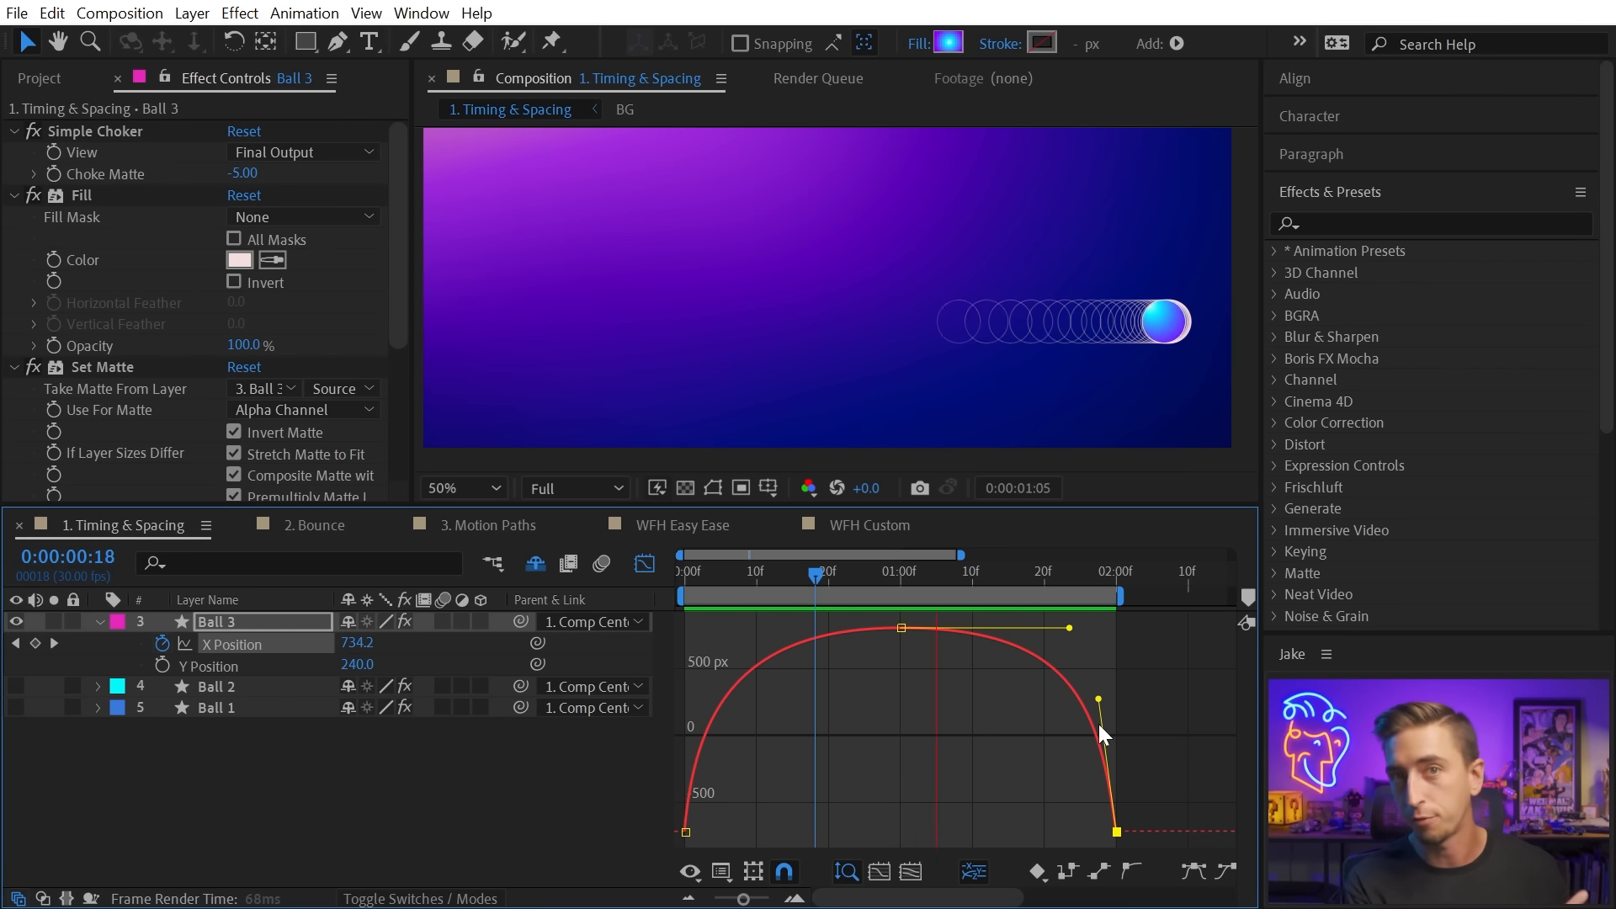
{"action": "key", "text": "space"}
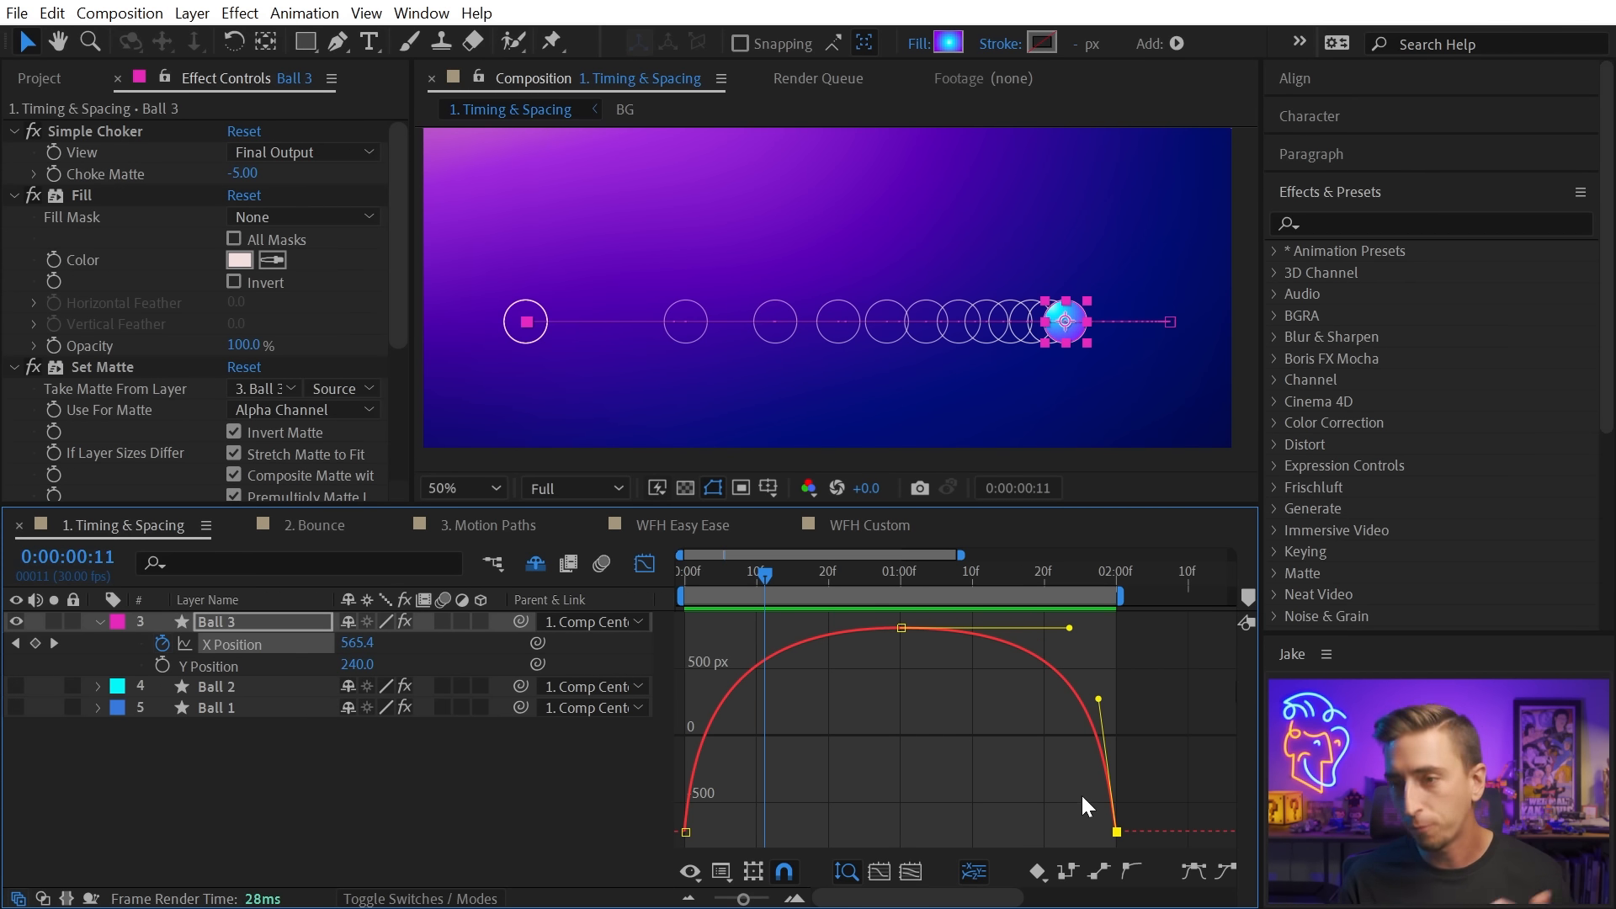
Pull the middle X Position keyframe's handles down to about frames 27 and 1:09, forming a sharp peak, and preview the animation.
{"action": "left_click", "coordinate": [1116, 831]}
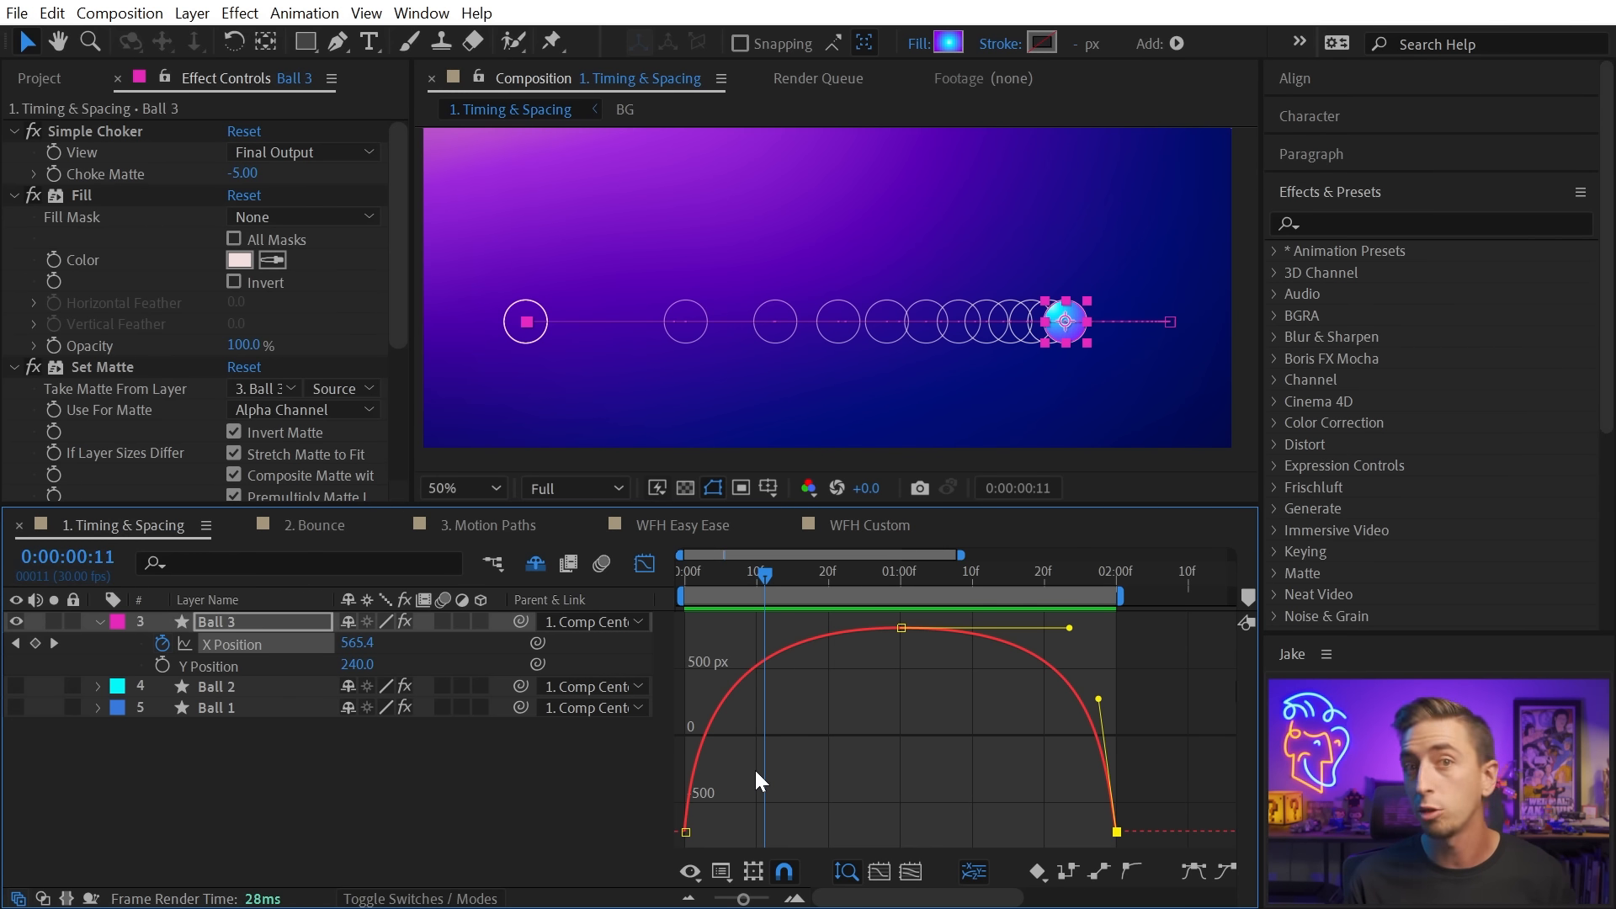
{"action": "left_click_drag", "start_coordinate": [754, 768], "coordinate": [938, 573]}
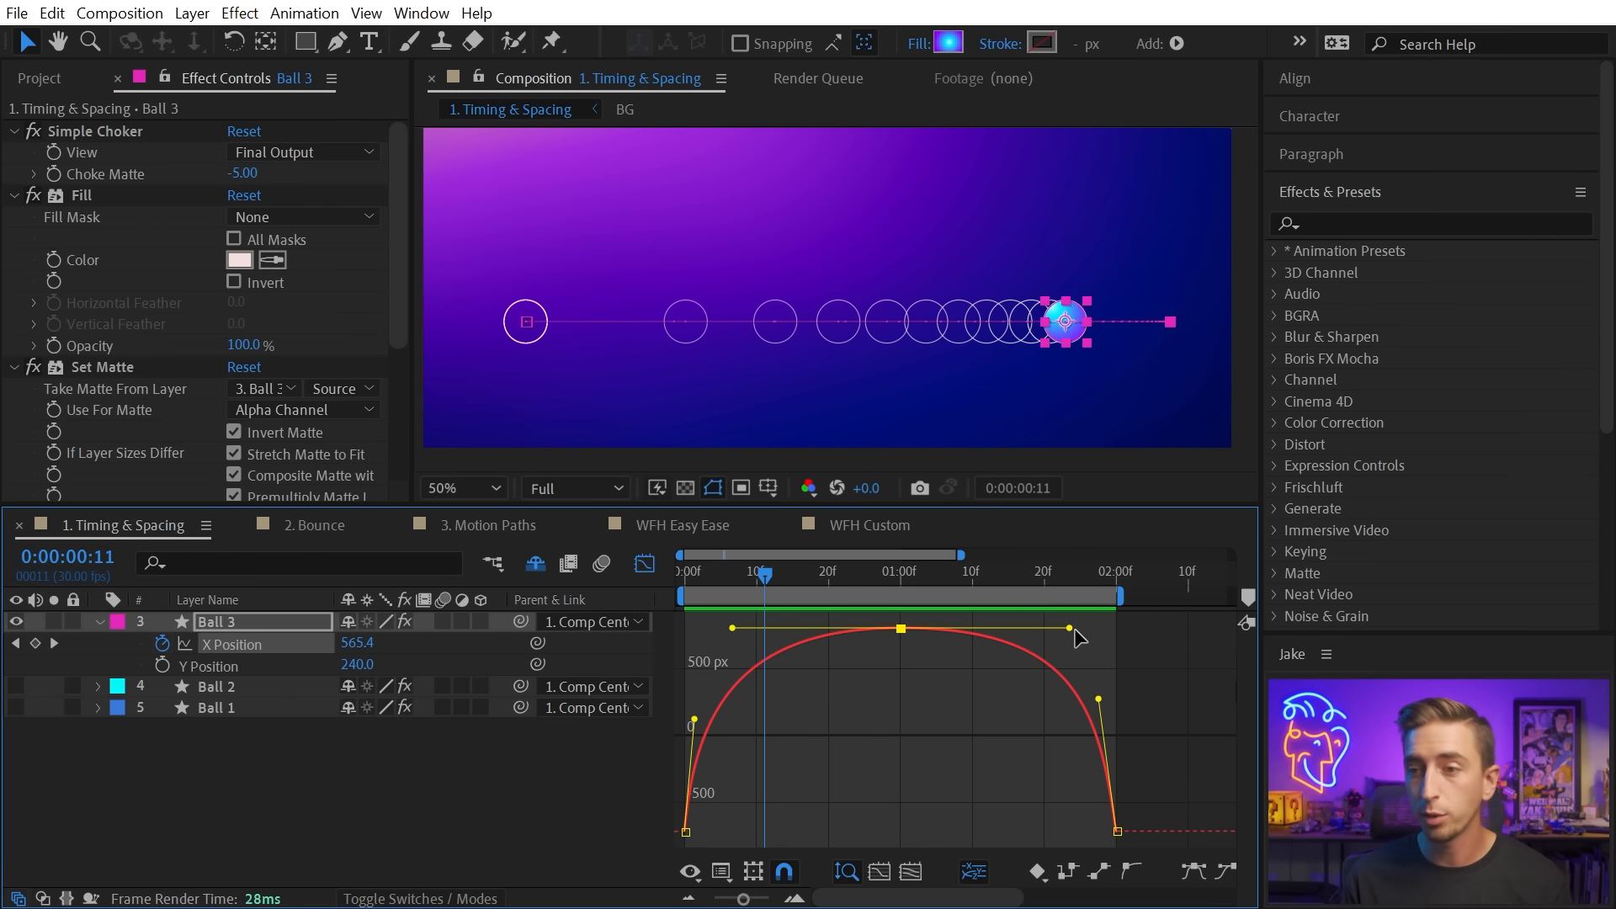
{"action": "mouse_move", "coordinate": [1077, 638]}
{"action": "left_mouse_down"}
{"action": "mouse_move", "coordinate": [1058, 639]}
{"action": "mouse_move", "coordinate": [1070, 634]}
{"action": "left_mouse_up"}
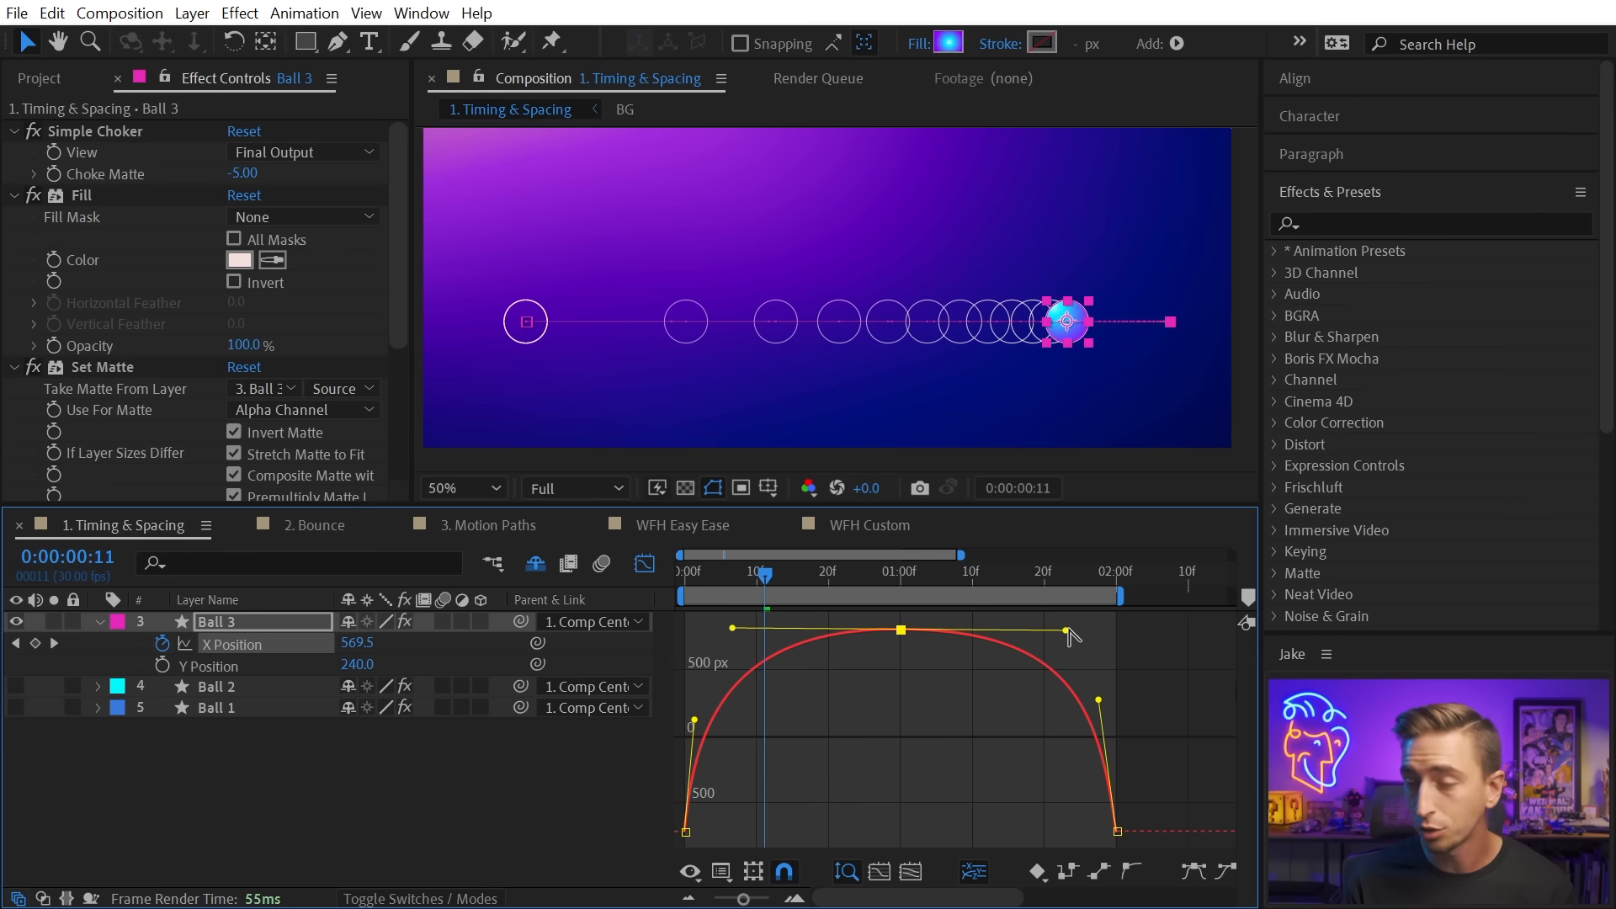
{"action": "left_click_drag", "start_coordinate": [1070, 631], "coordinate": [983, 762]}
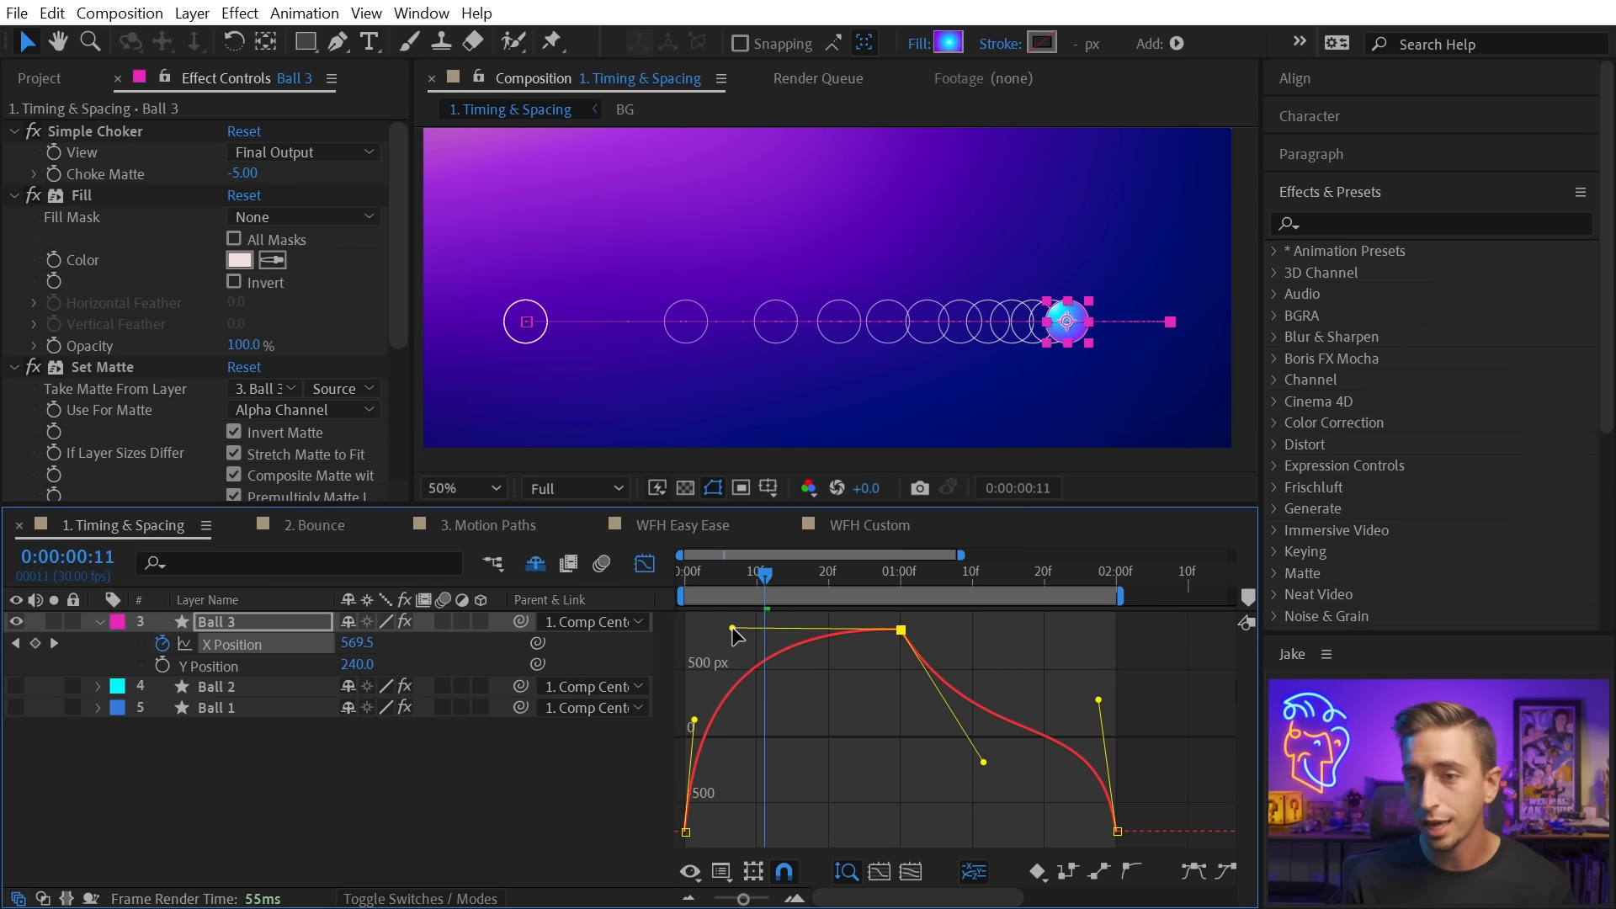
{"action": "left_click_drag", "start_coordinate": [736, 637], "coordinate": [877, 762]}
{"action": "left_click_drag", "start_coordinate": [984, 762], "coordinate": [968, 842]}
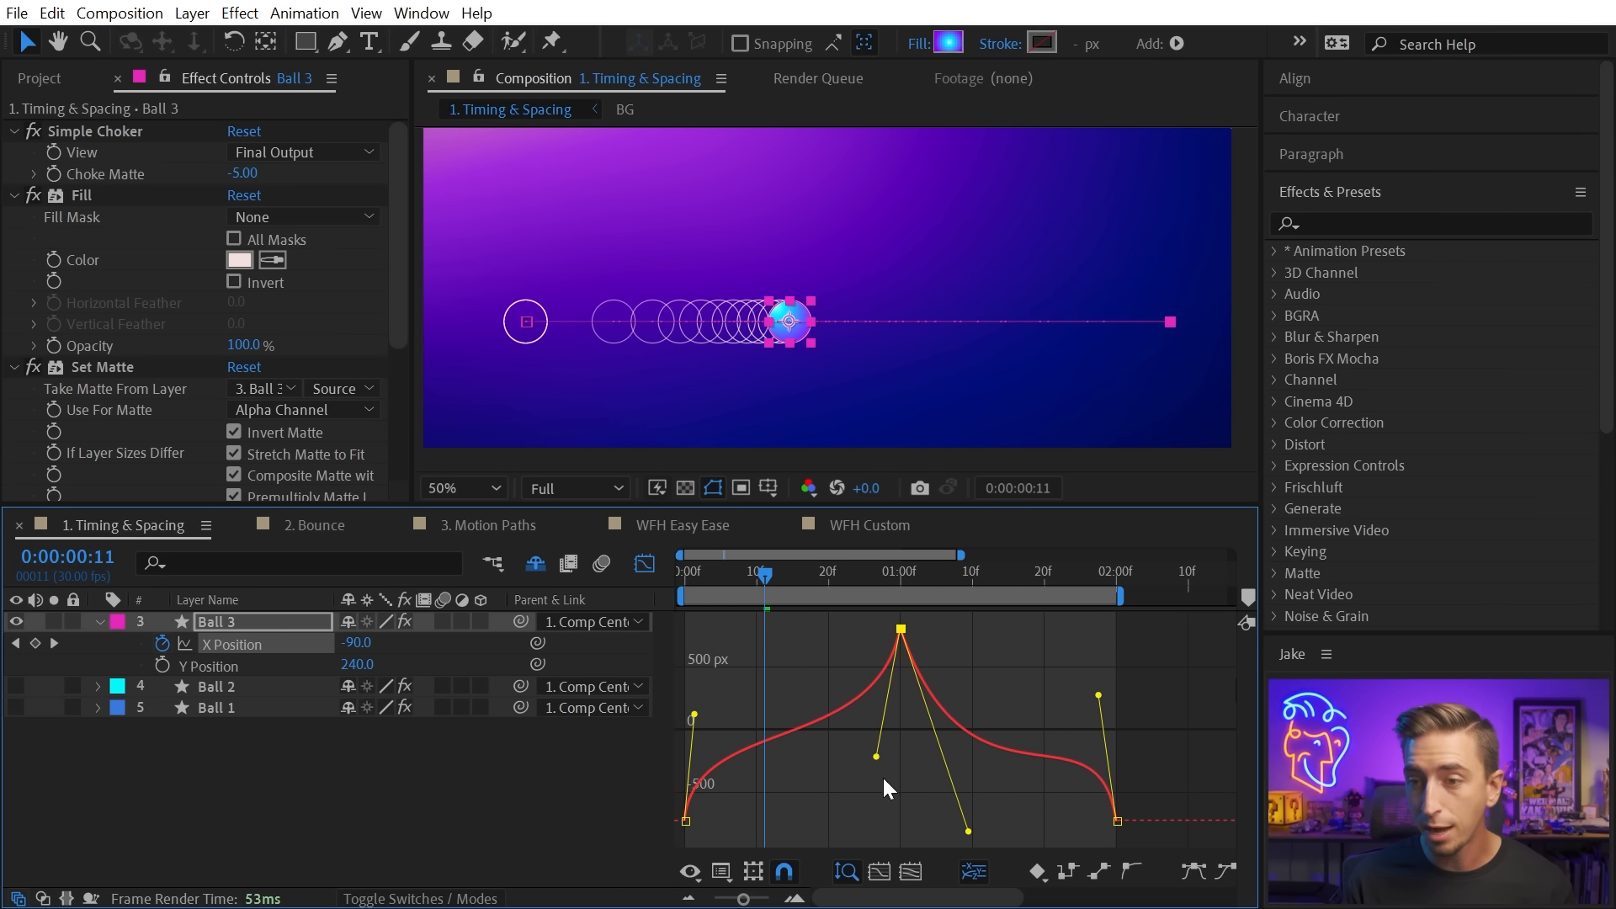
{"action": "left_click_drag", "start_coordinate": [876, 757], "coordinate": [881, 831]}
{"action": "key", "text": "Home"}
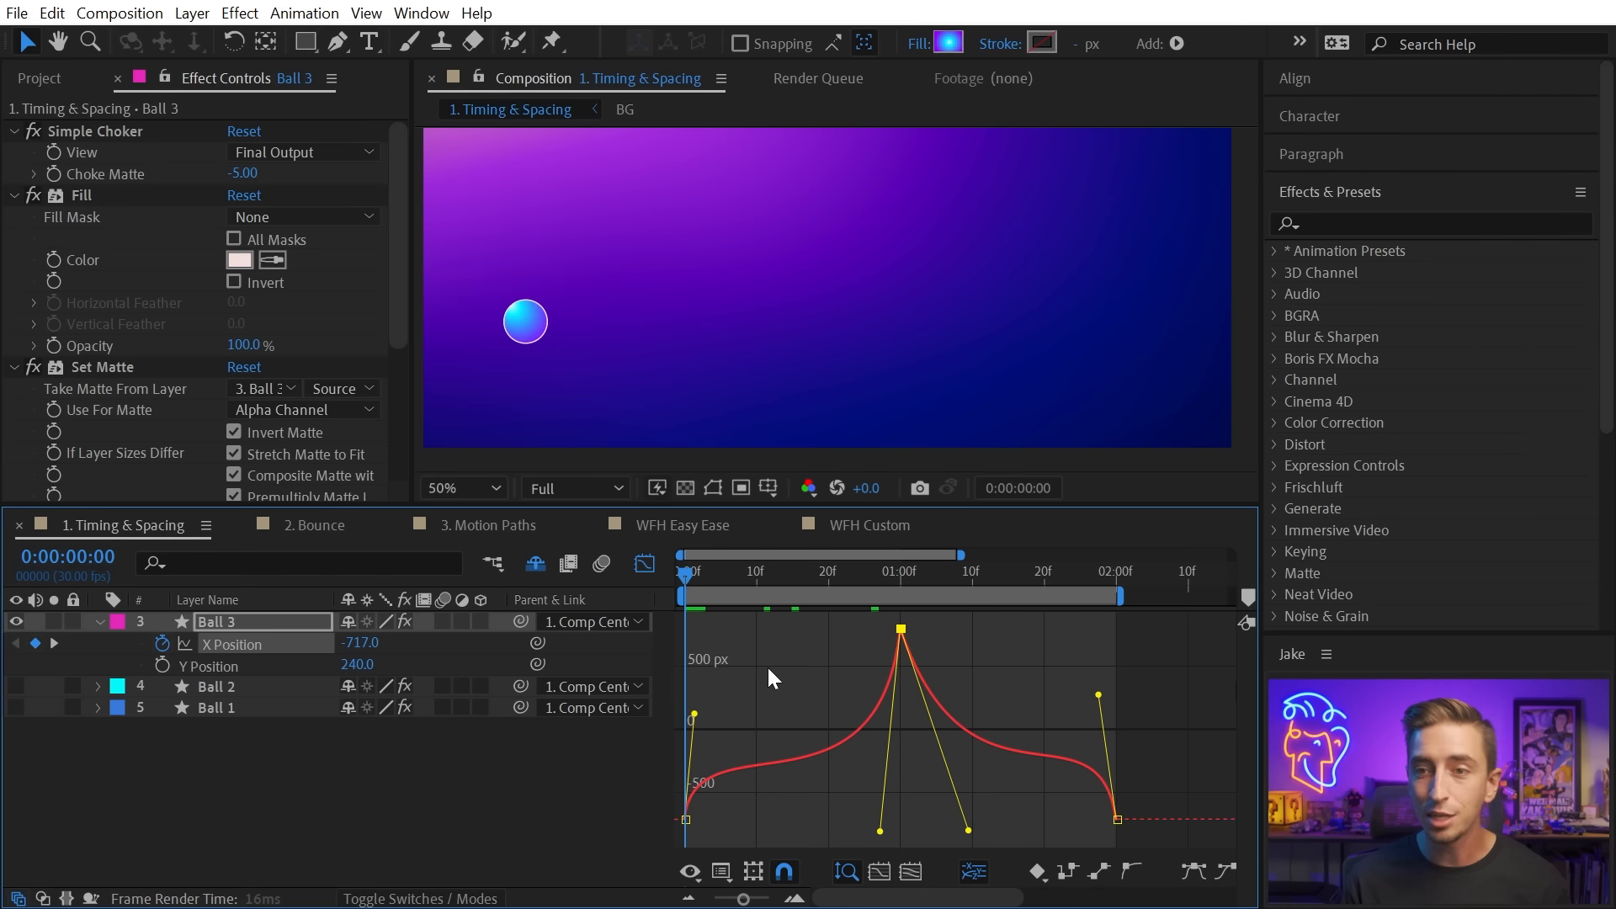
{"action": "key", "text": "space"}
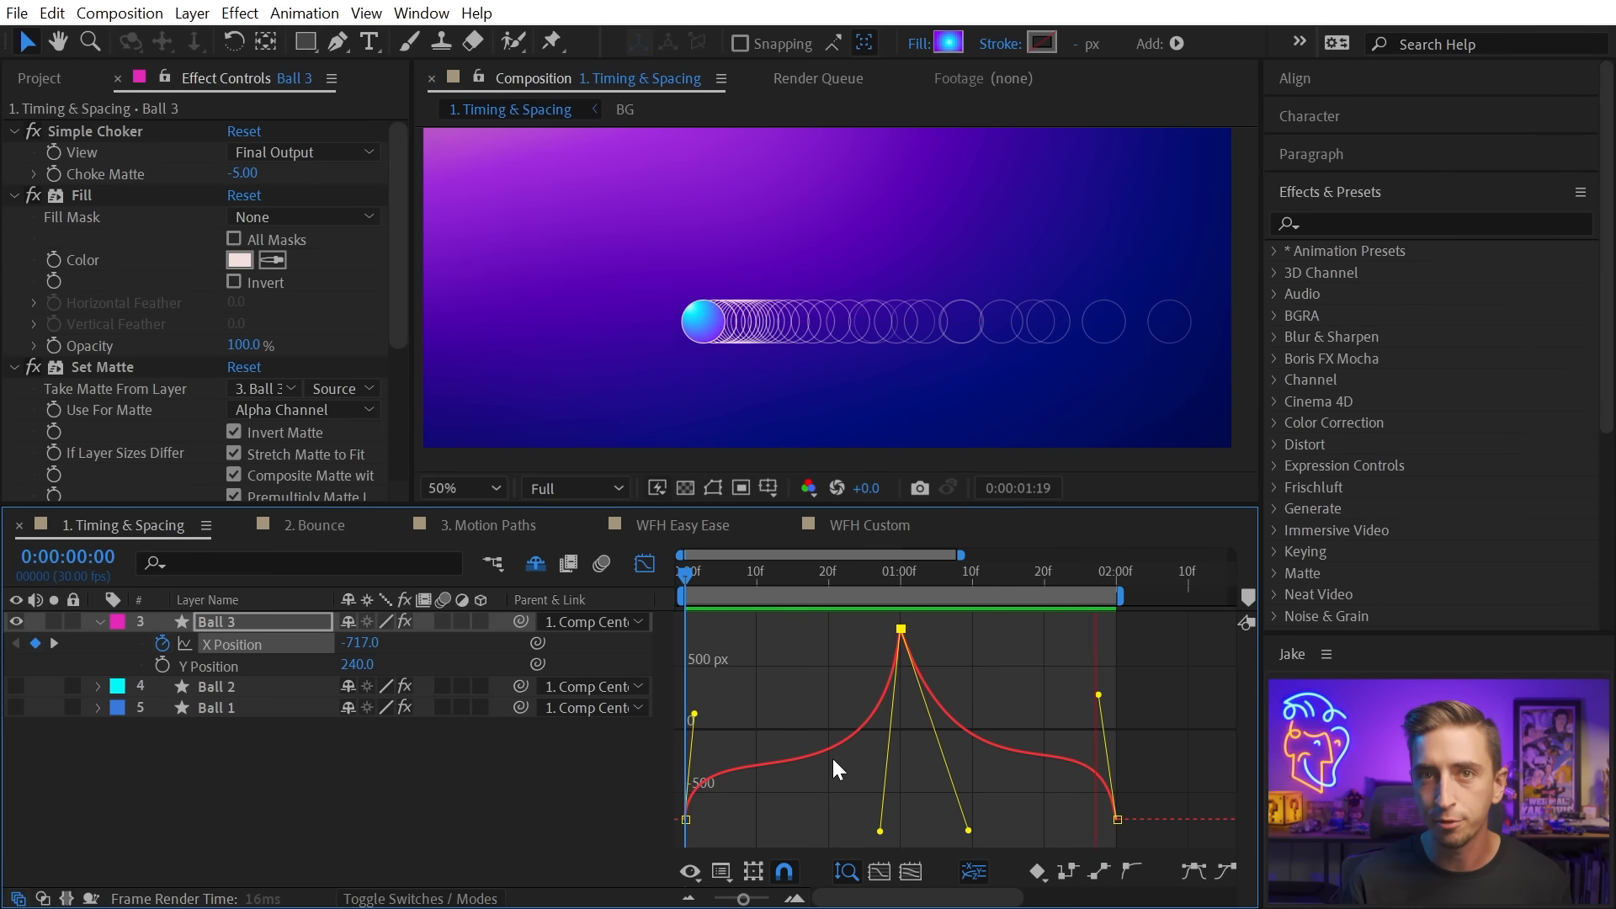
{"action": "key", "text": "space"}
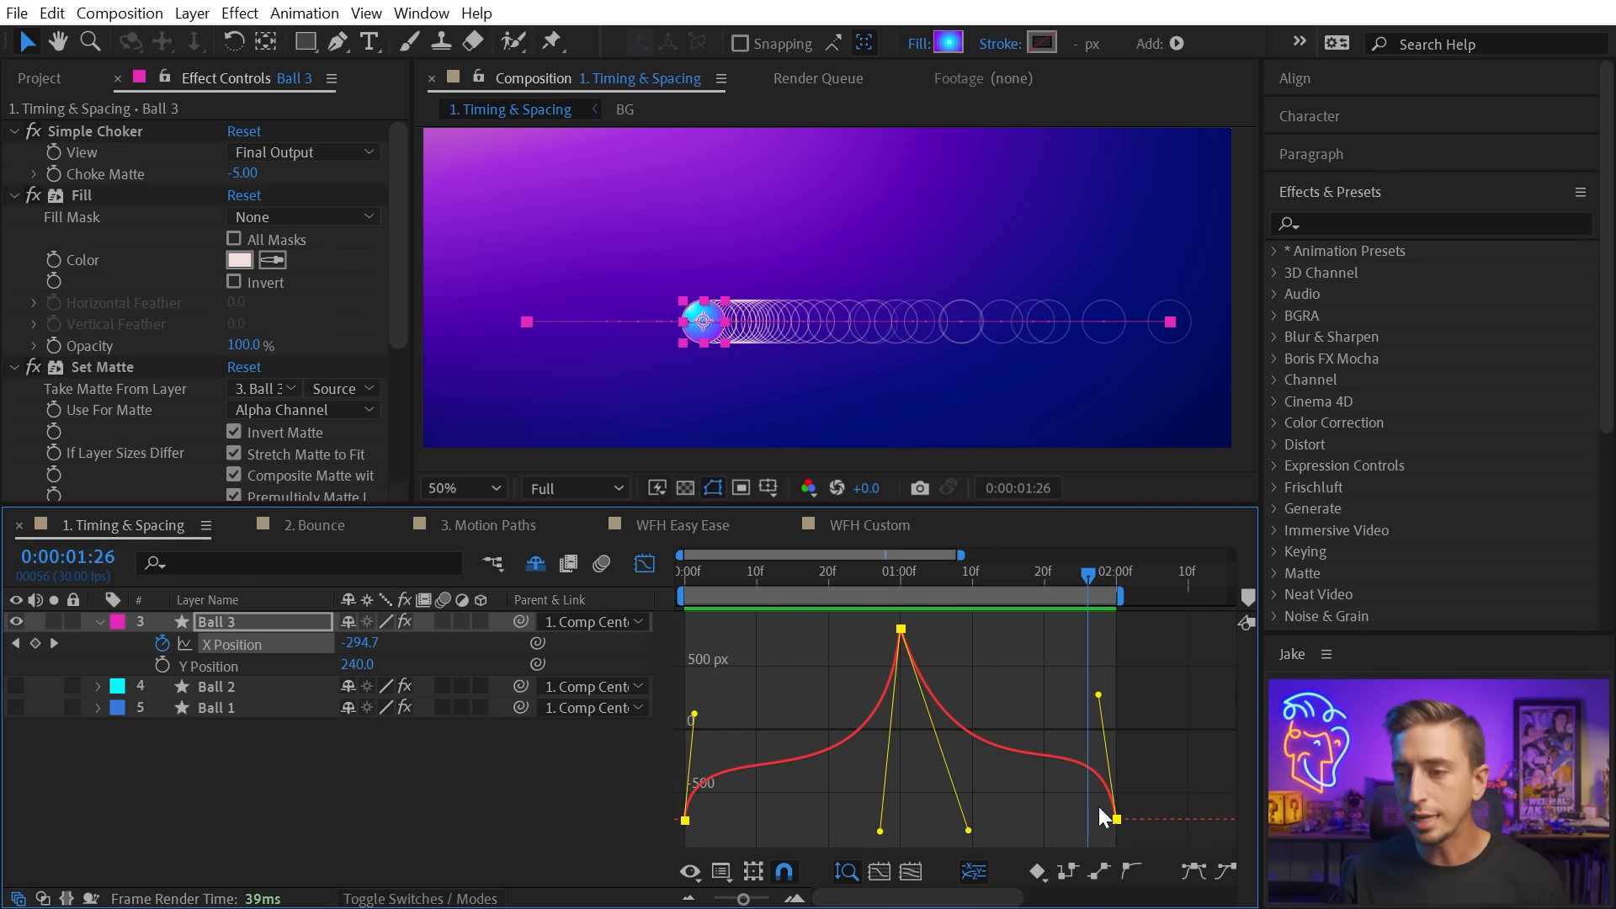
Apply Easy Ease to all of Ball 3's X Position keyframes and display their speed graph.
{"action": "left_click", "coordinate": [1192, 870]}
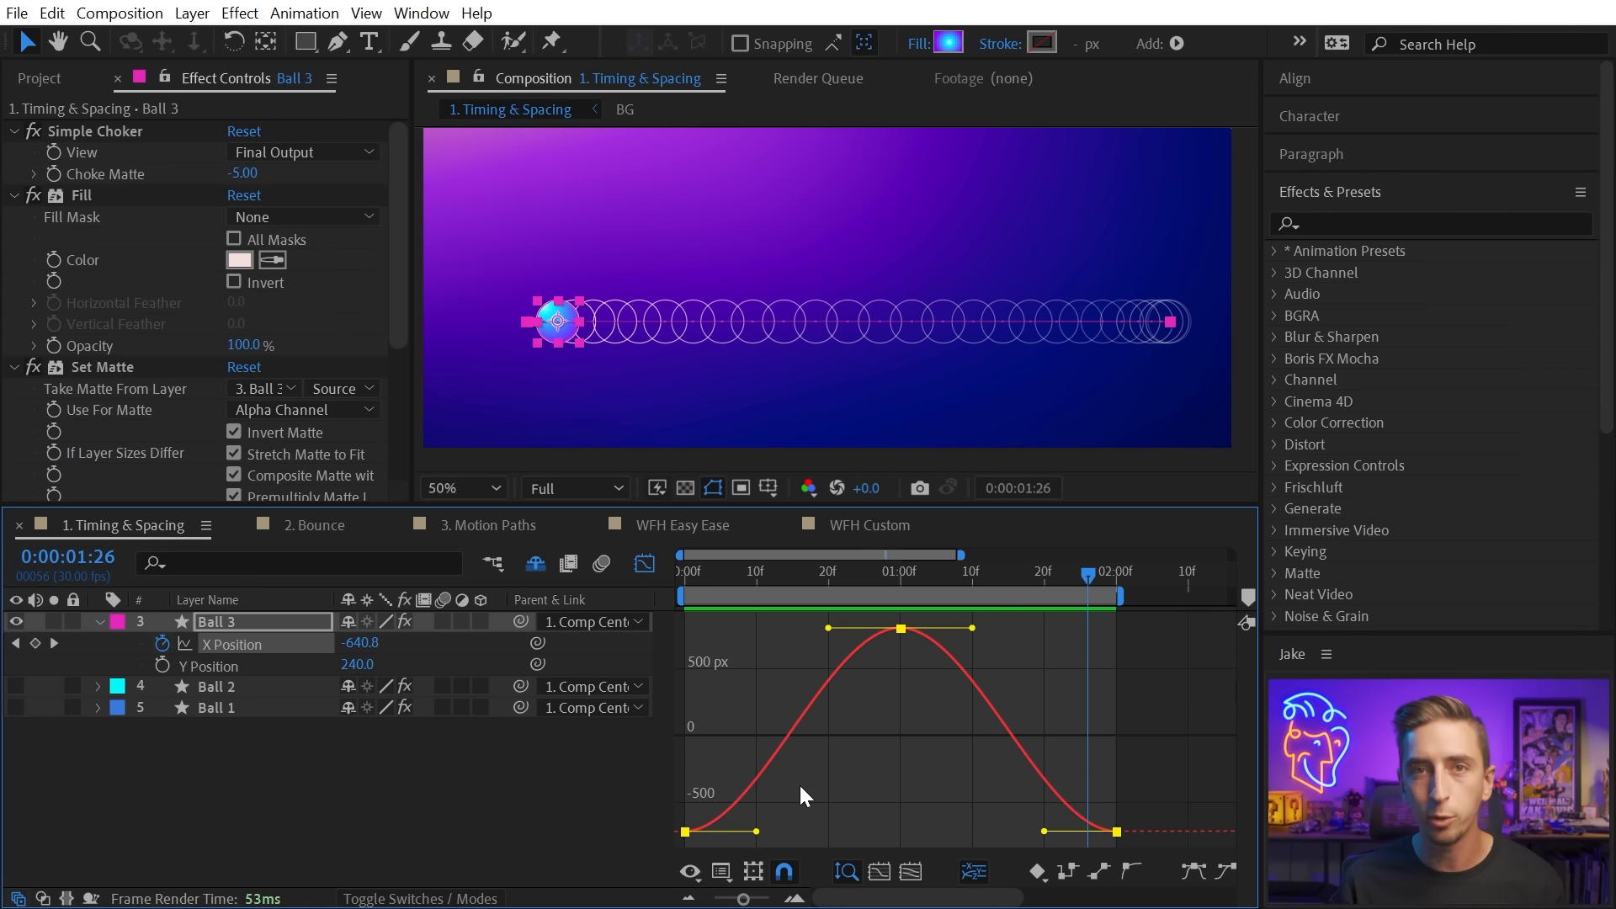
{"action": "left_click", "coordinate": [724, 868]}
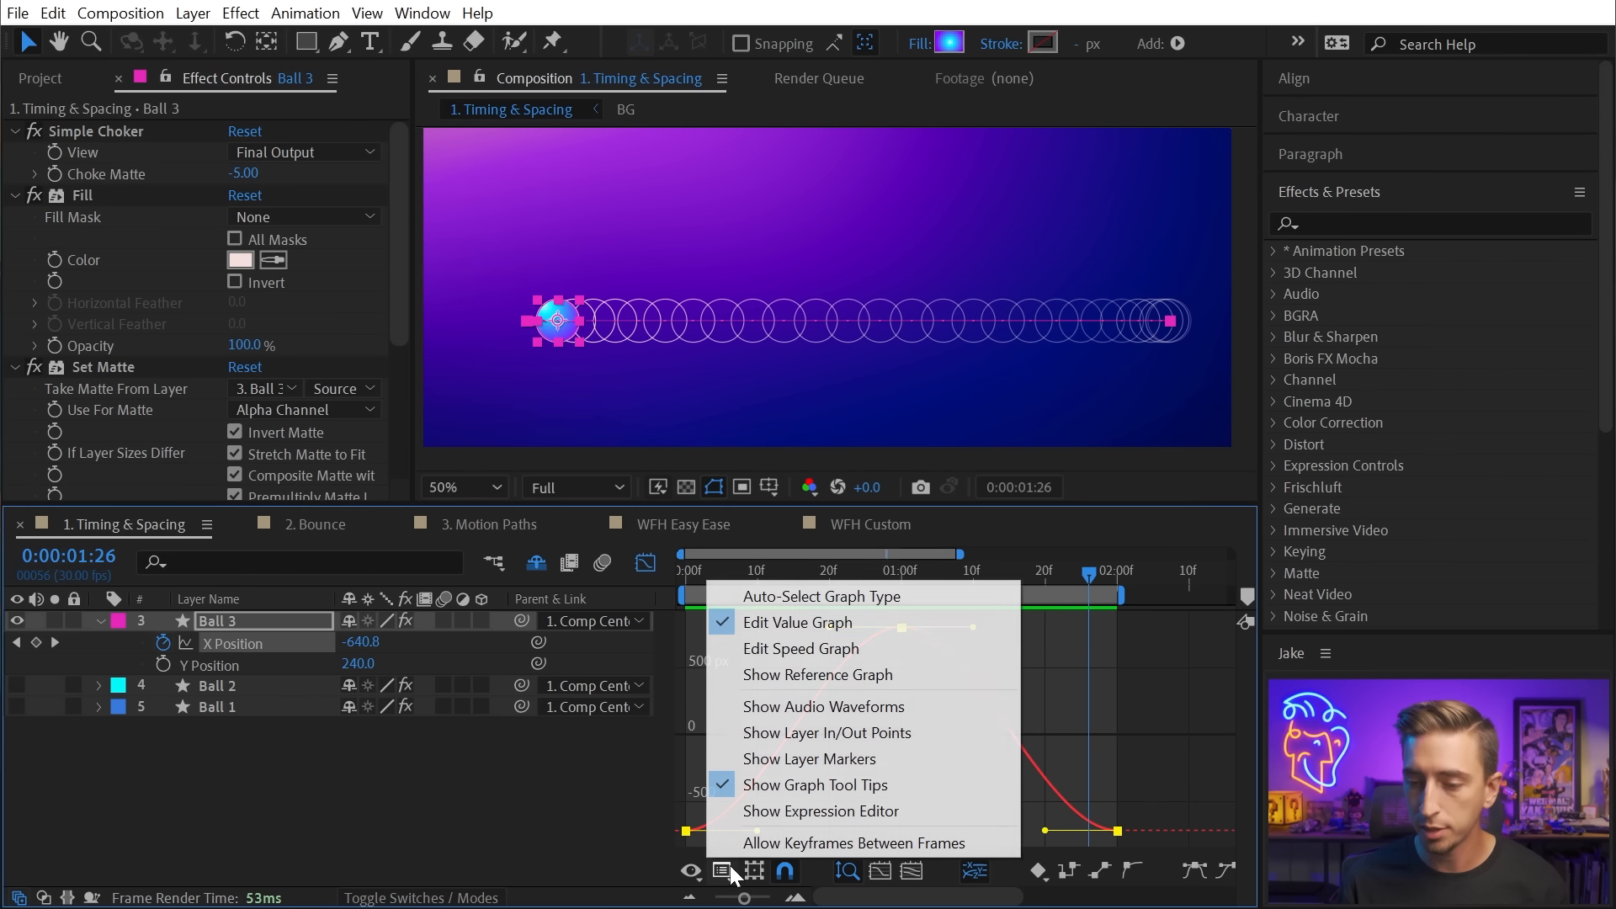
{"action": "left_click", "coordinate": [819, 645]}
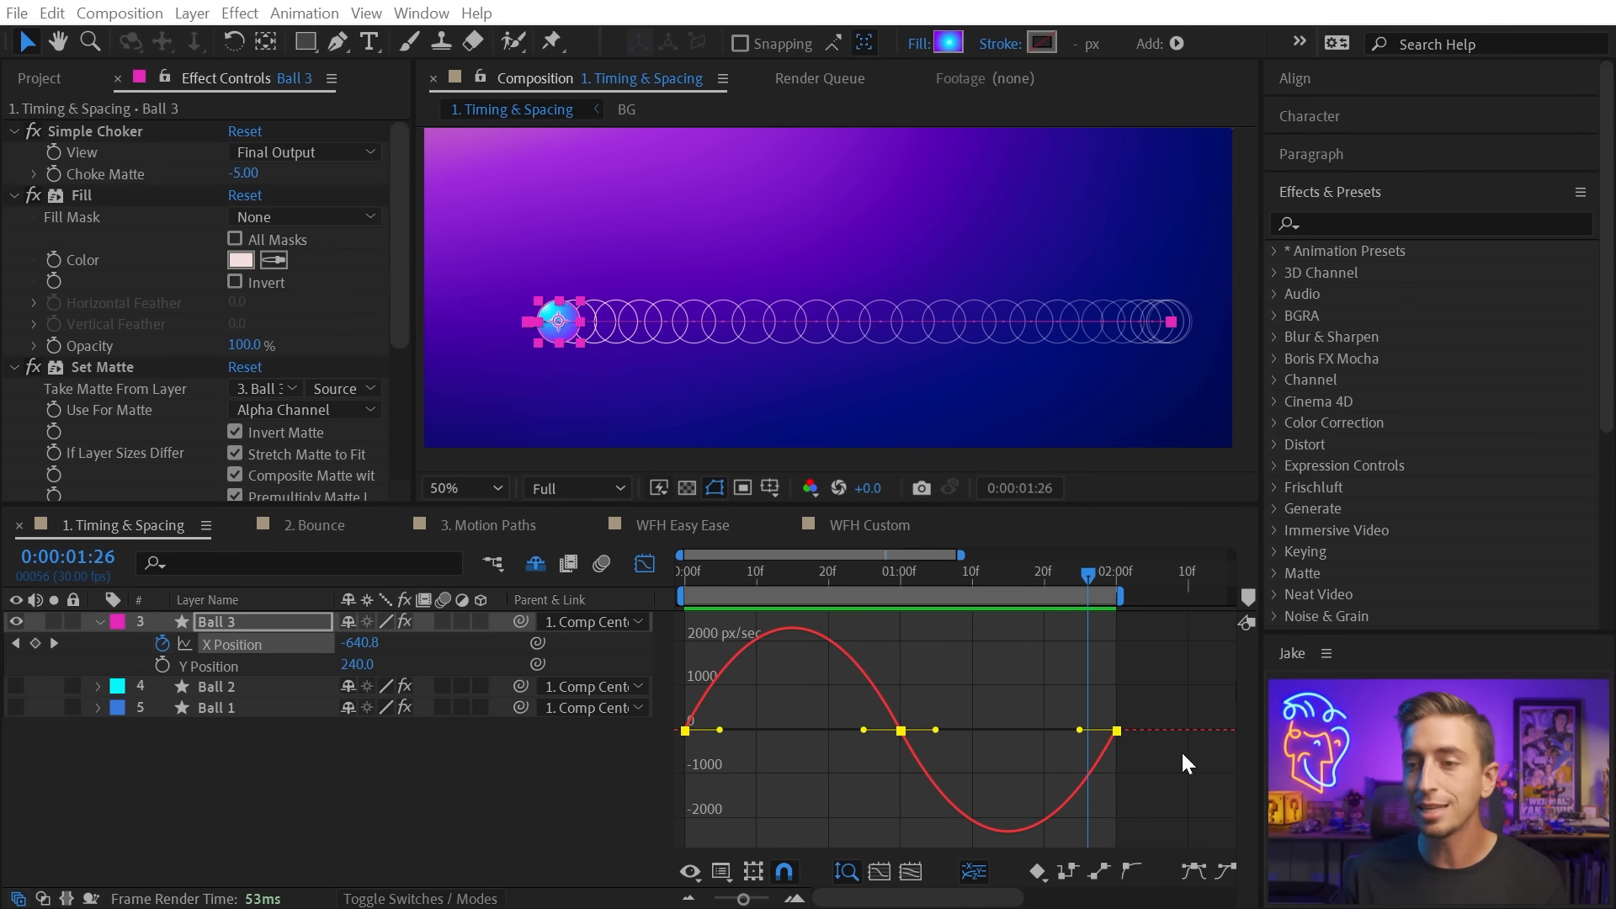
Read the speed at the first keyframe and at the curve's peak, and preview the motion from the start.
{"action": "mouse_move", "coordinate": [687, 734]}
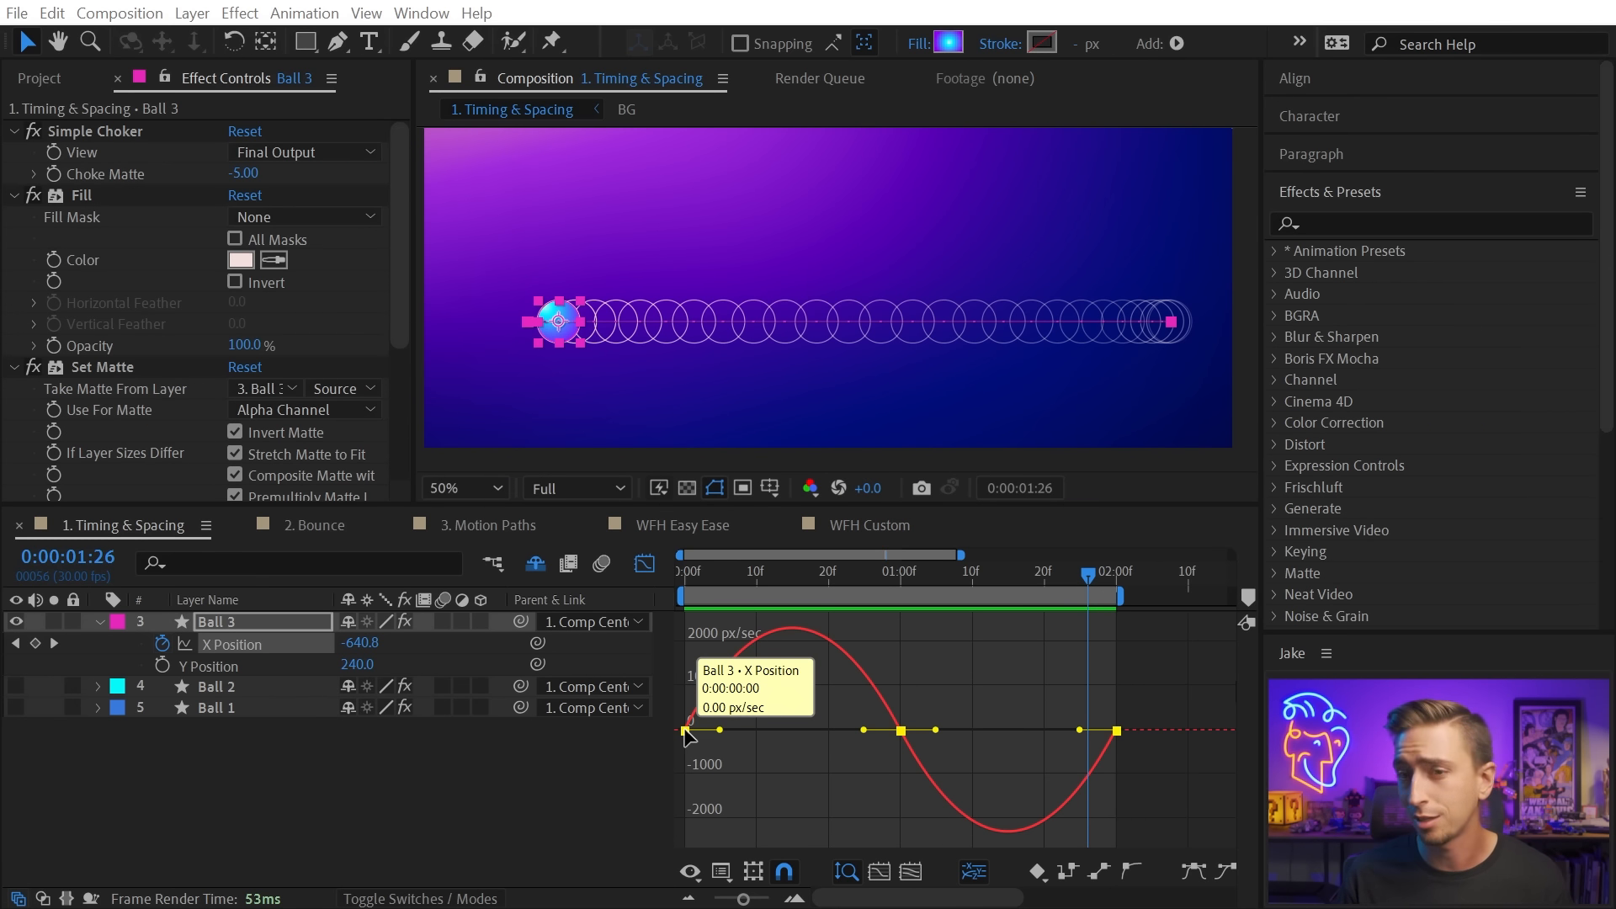
{"action": "mouse_move", "coordinate": [791, 637]}
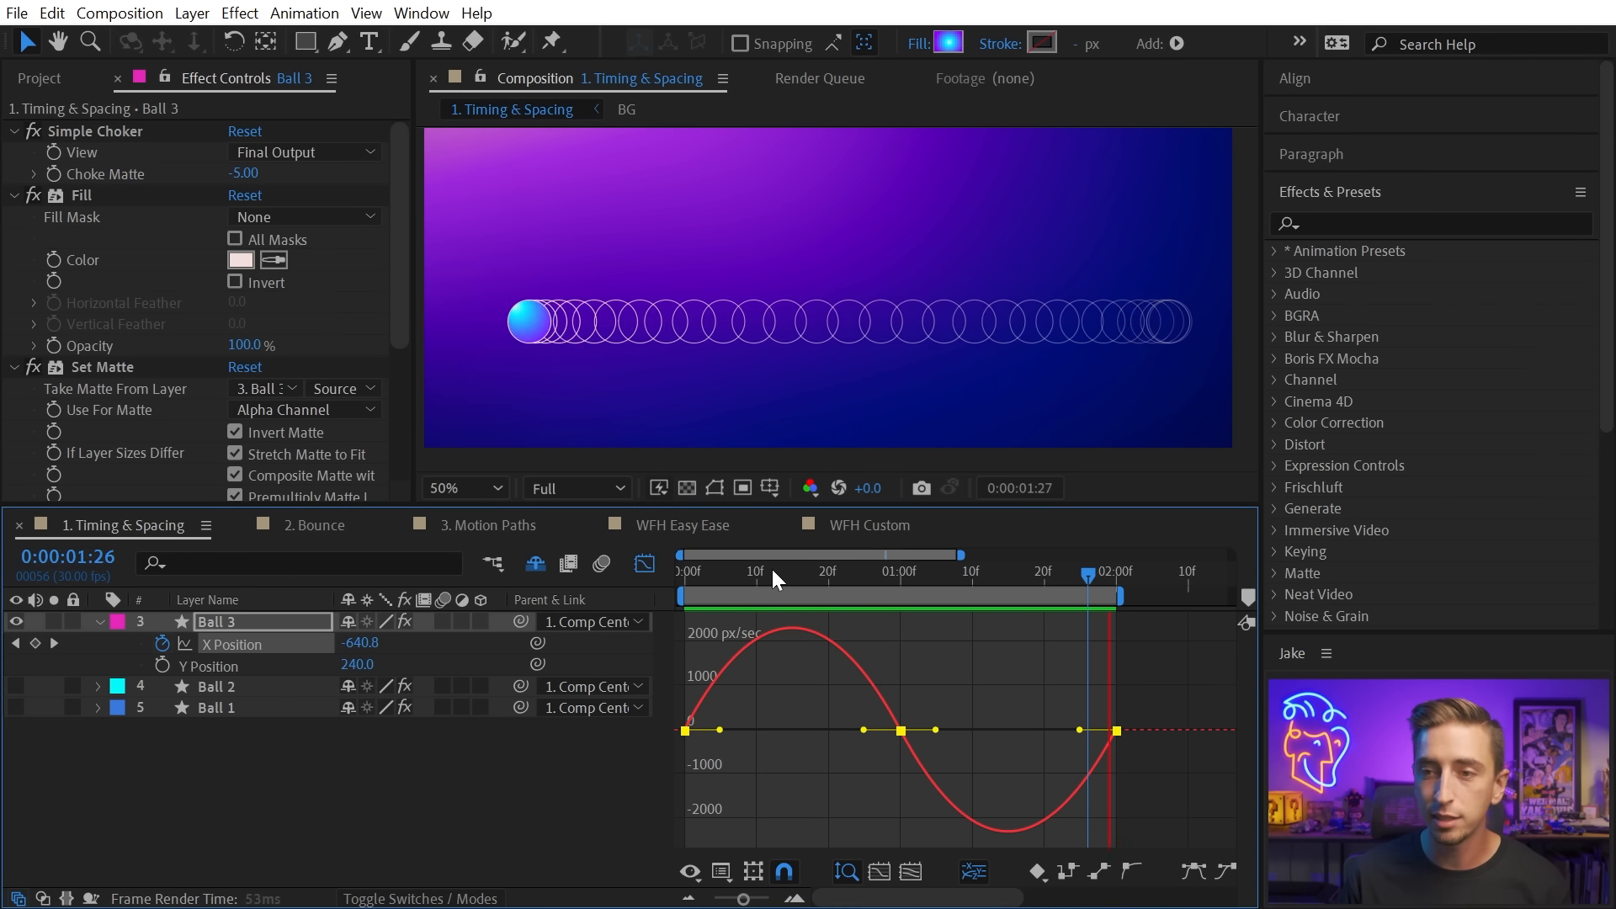
{"action": "key", "text": "Home"}
{"action": "key", "text": "space"}
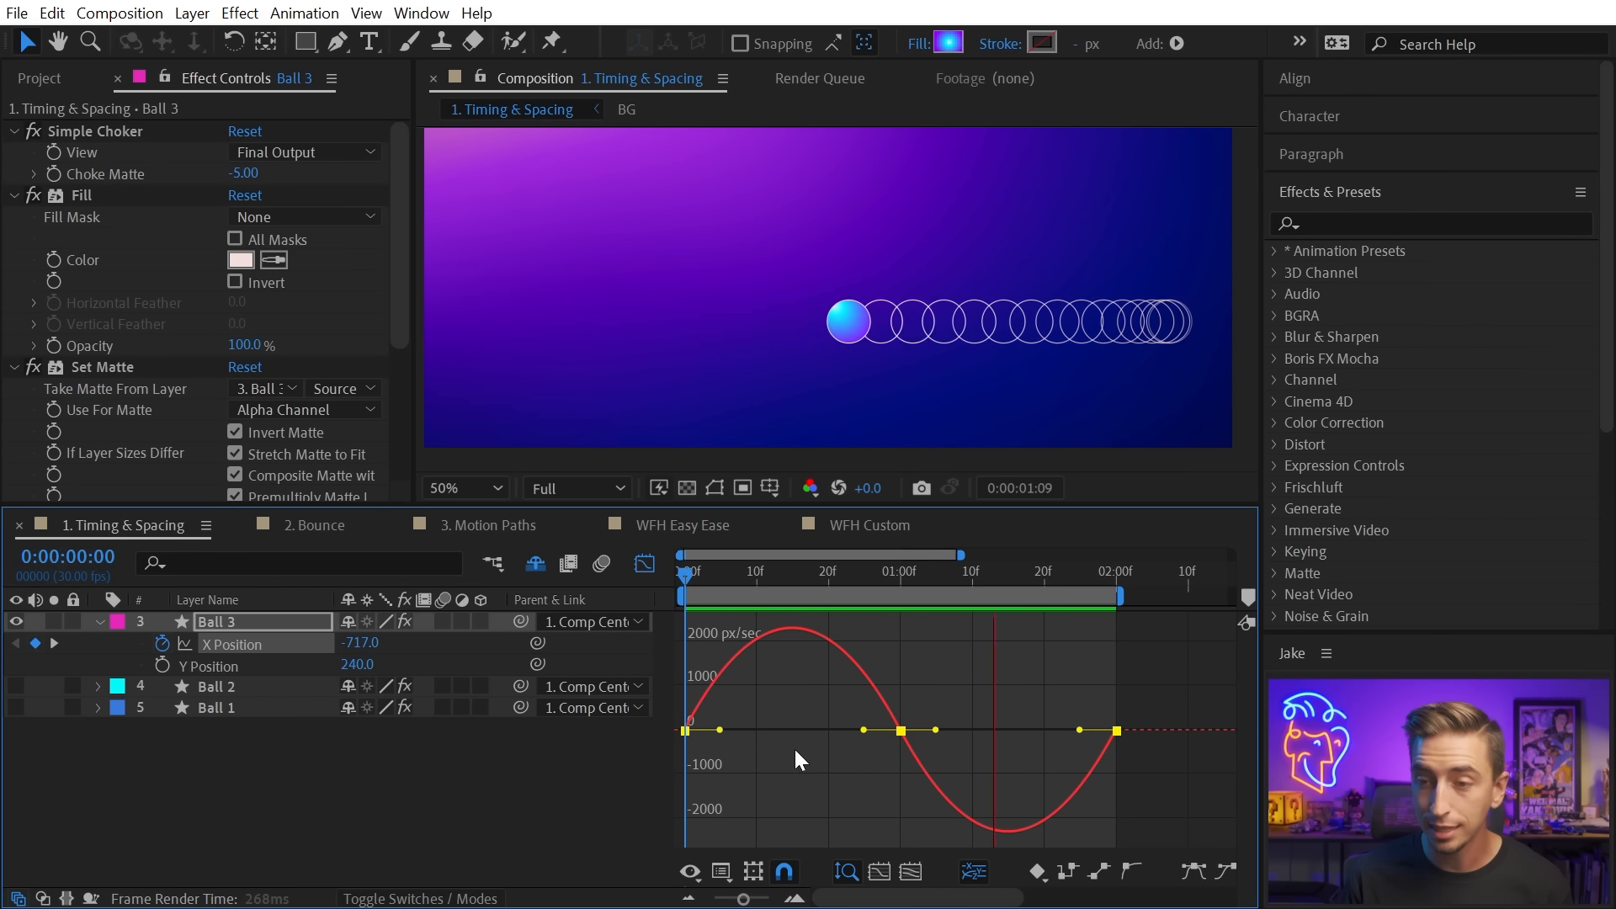
Lengthen the X Position speed handles in each segment, with the first segment's reaching about frames 9 and 21.
{"action": "left_click_drag", "start_coordinate": [722, 730], "coordinate": [758, 730]}
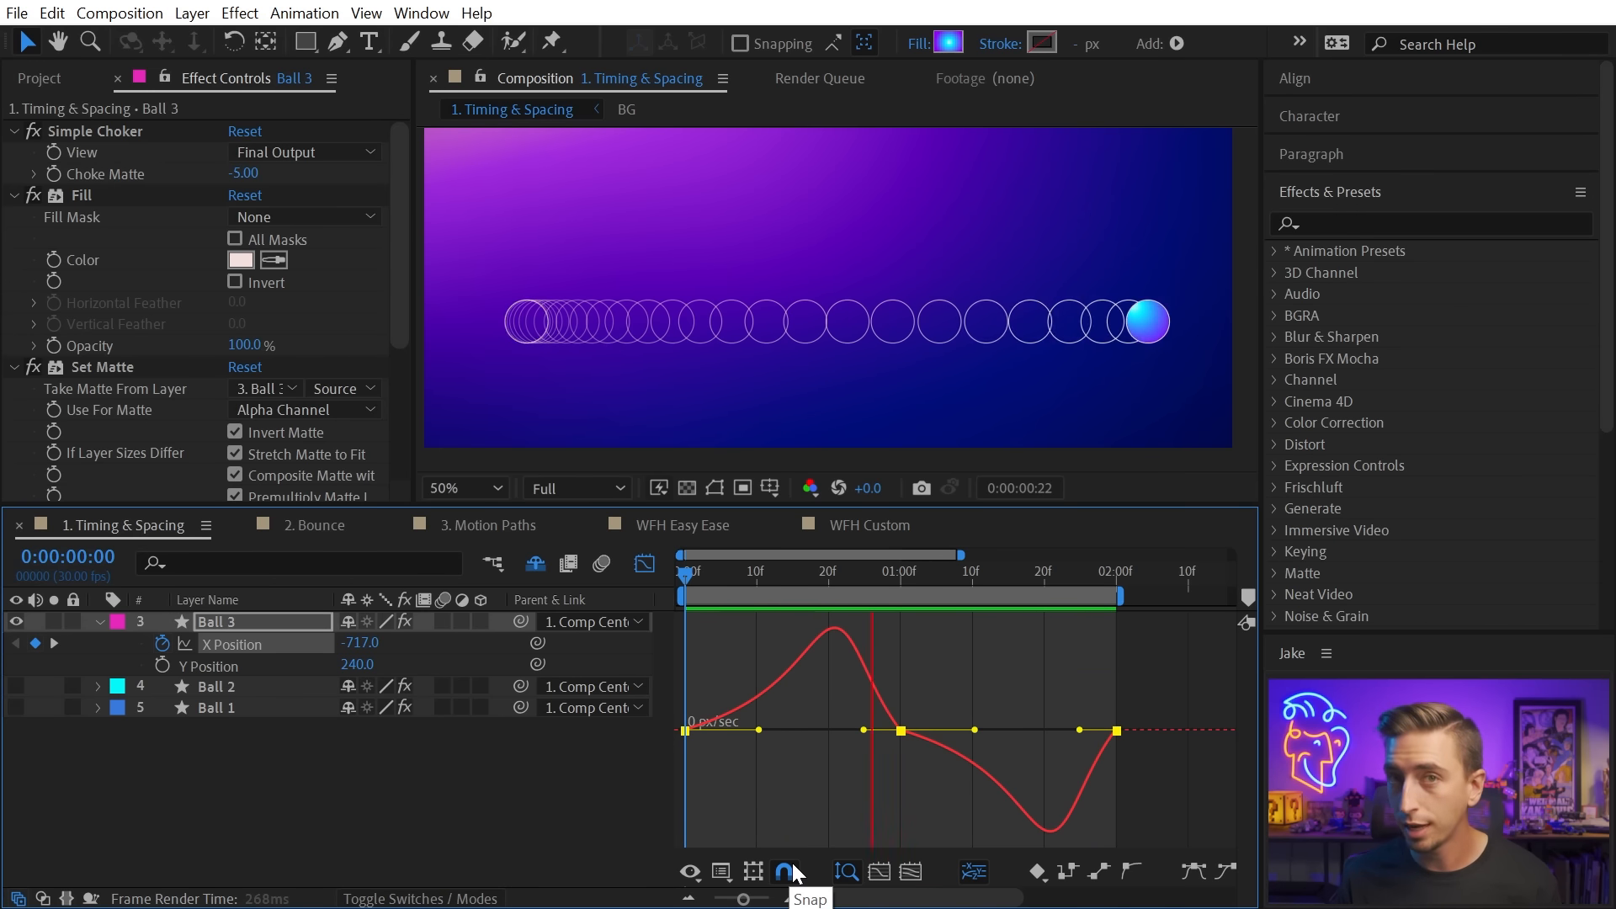
{"action": "mouse_move", "coordinate": [759, 729]}
{"action": "left_mouse_down"}
{"action": "mouse_move", "coordinate": [729, 730]}
{"action": "mouse_move", "coordinate": [760, 730]}
{"action": "left_mouse_up"}
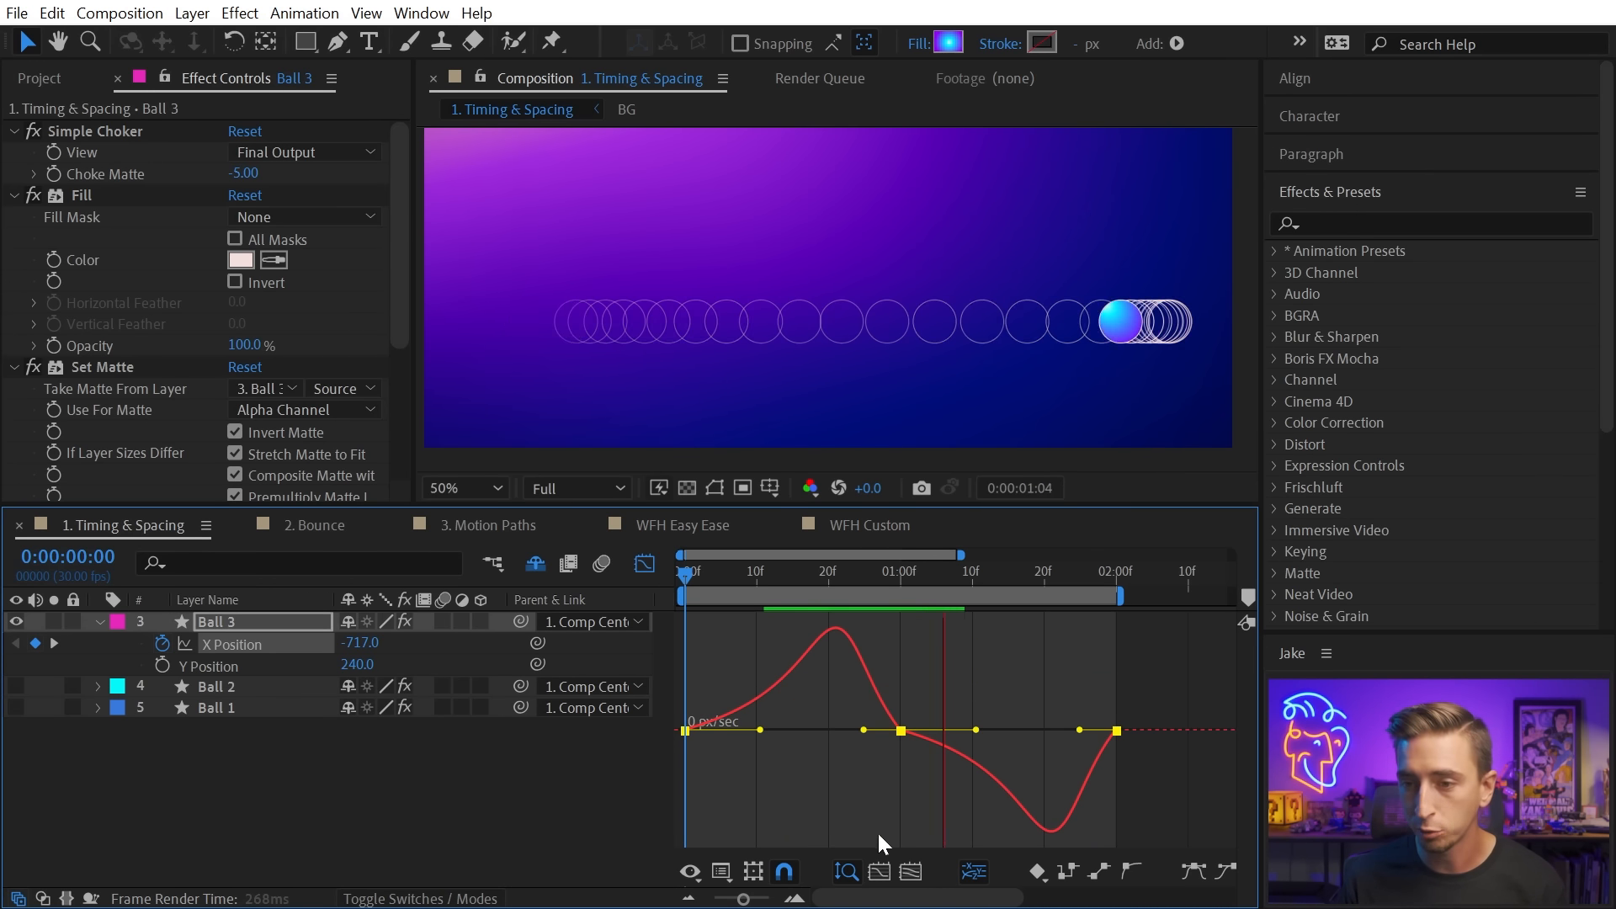
{"action": "mouse_move", "coordinate": [760, 729]}
{"action": "left_mouse_down"}
{"action": "mouse_move", "coordinate": [805, 734]}
{"action": "mouse_move", "coordinate": [742, 740]}
{"action": "mouse_move", "coordinate": [739, 721]}
{"action": "left_mouse_up"}
{"action": "left_click", "coordinate": [780, 873]}
{"action": "left_click_drag", "start_coordinate": [865, 729], "coordinate": [837, 728]}
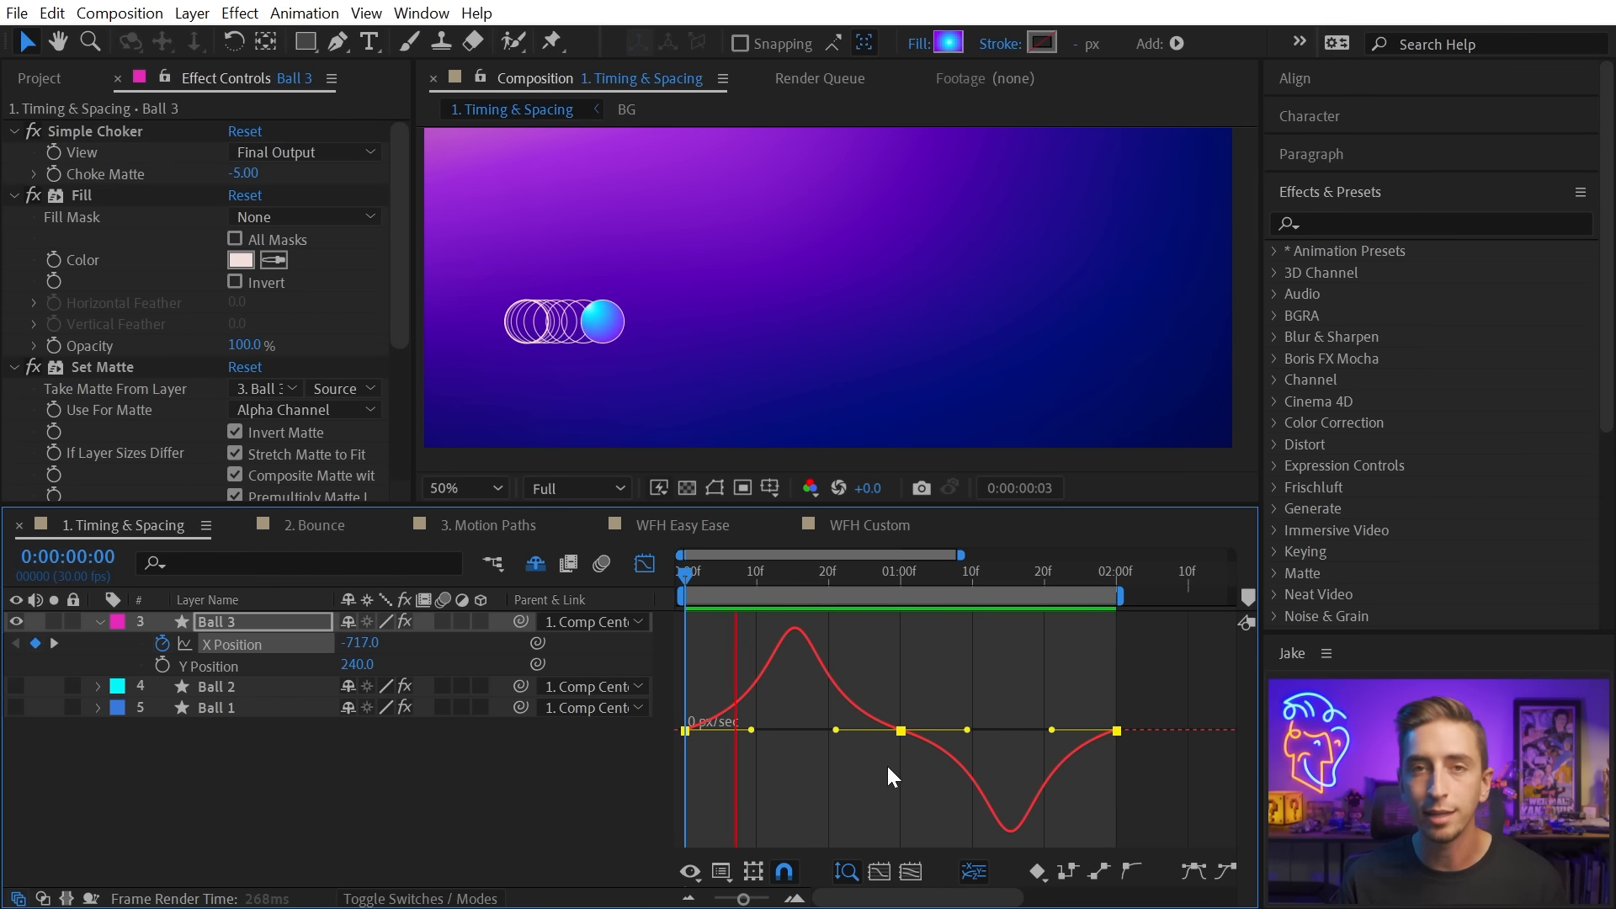
Extend the speed handles past each other to about frames 16 and 11 in the first segment, and scrub the opening frames.
{"action": "left_click_drag", "start_coordinate": [851, 730], "coordinate": [766, 731]}
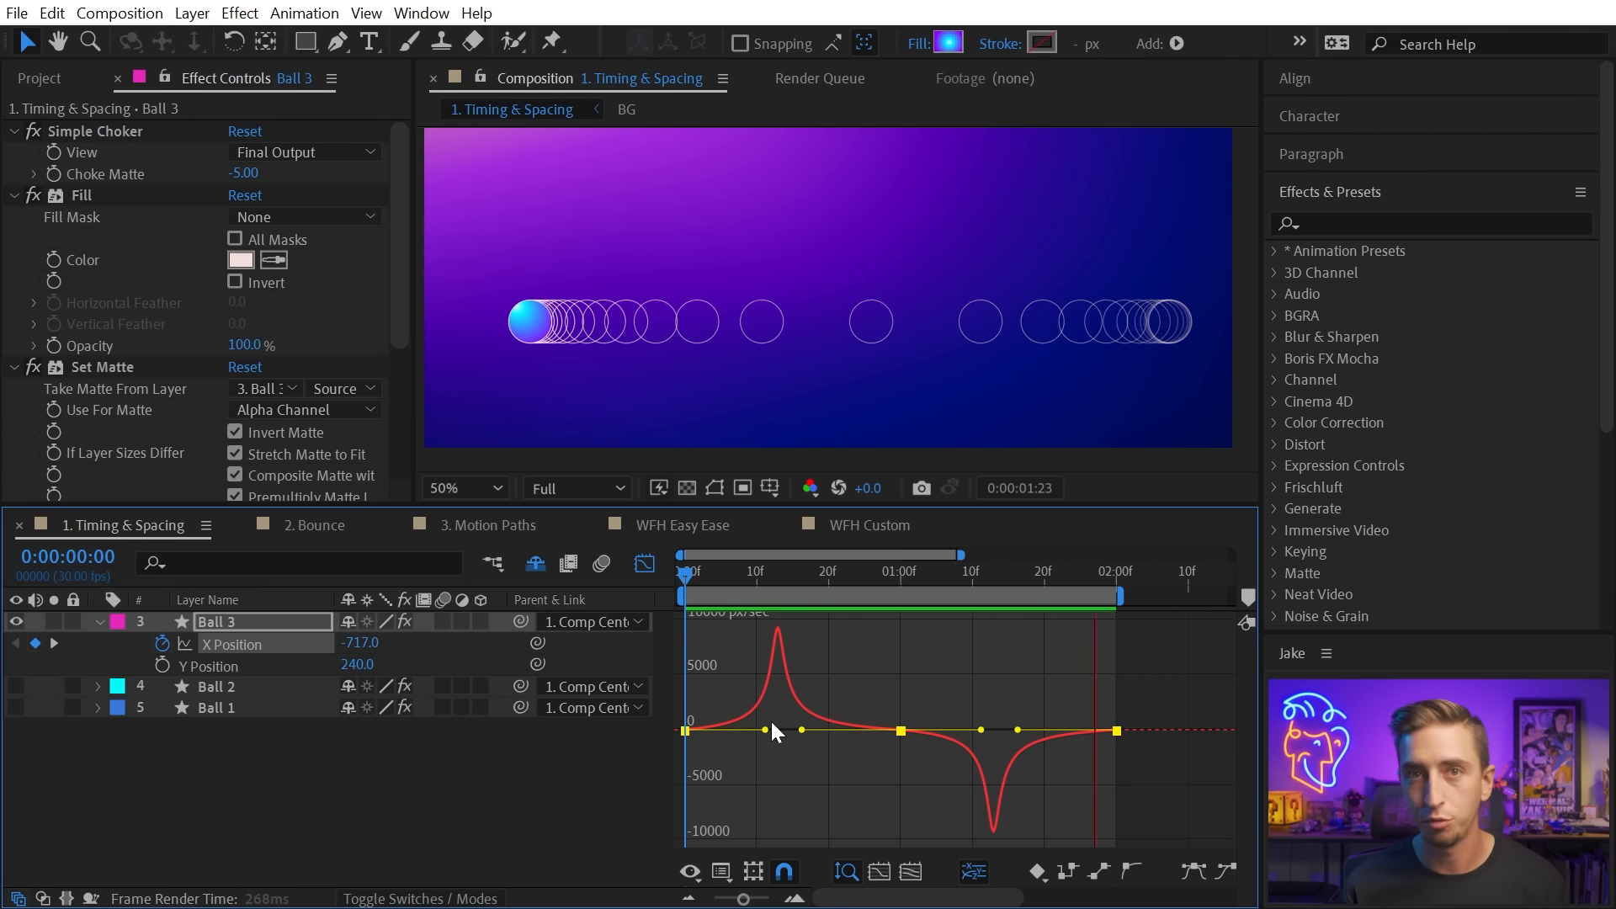
{"action": "mouse_move", "coordinate": [692, 579]}
{"action": "left_mouse_down"}
{"action": "mouse_move", "coordinate": [897, 578]}
{"action": "mouse_move", "coordinate": [714, 579]}
{"action": "left_mouse_up"}
{"action": "key", "text": "Home"}
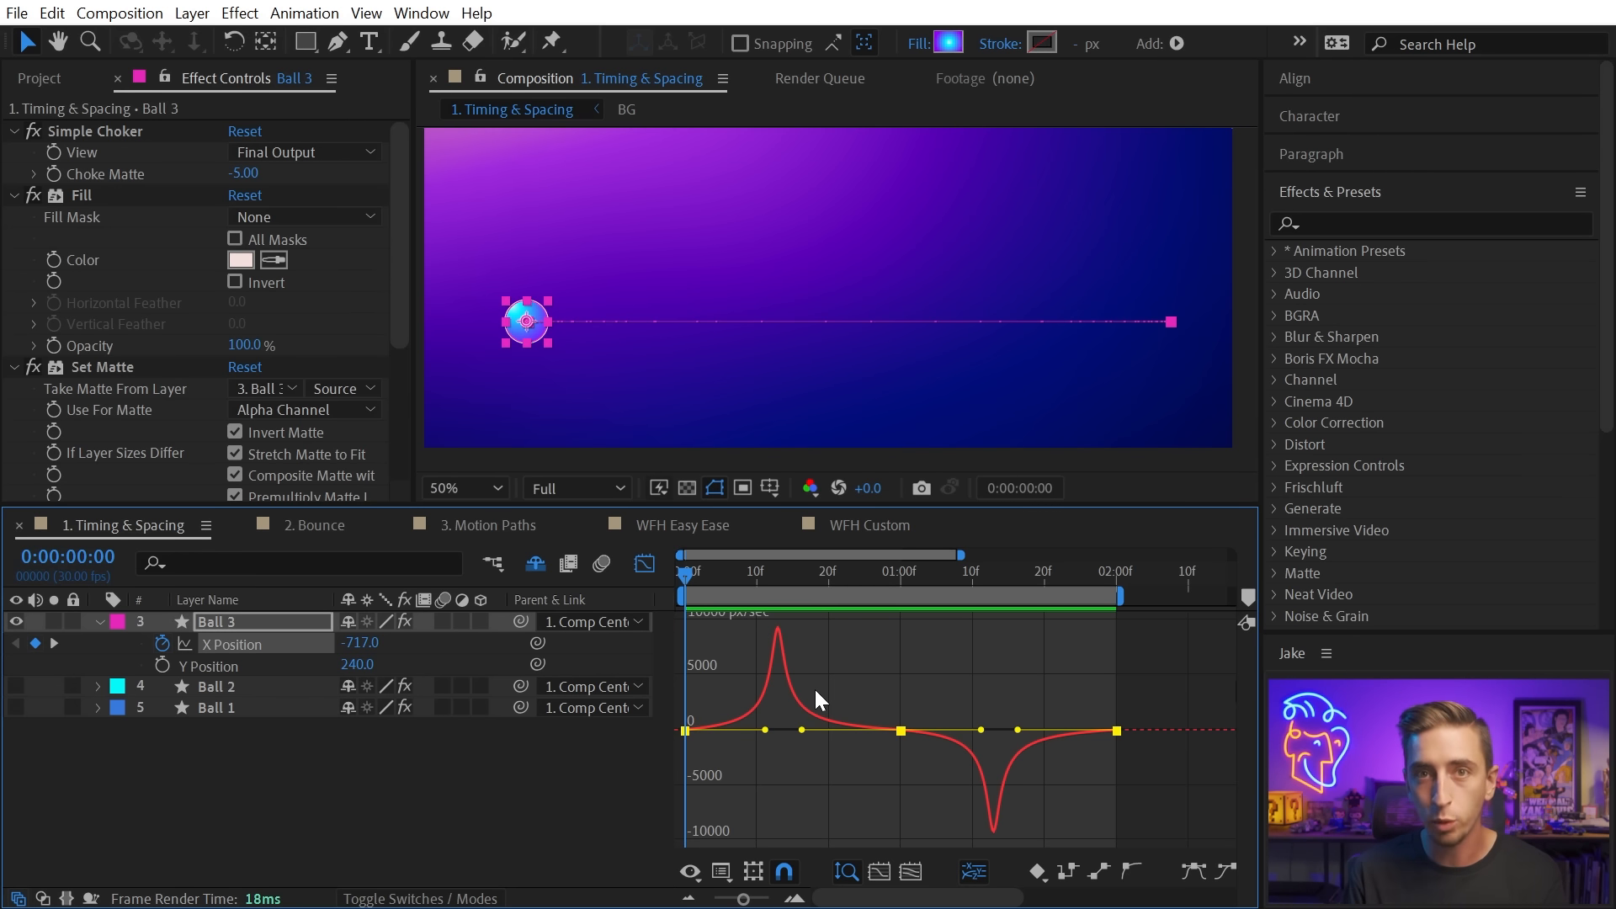
Recombine Ball 3's X and Y Position into a single Position property and apply Easy Ease to all its keyframes.
{"action": "right_click", "coordinate": [235, 645]}
{"action": "left_click", "coordinate": [296, 708]}
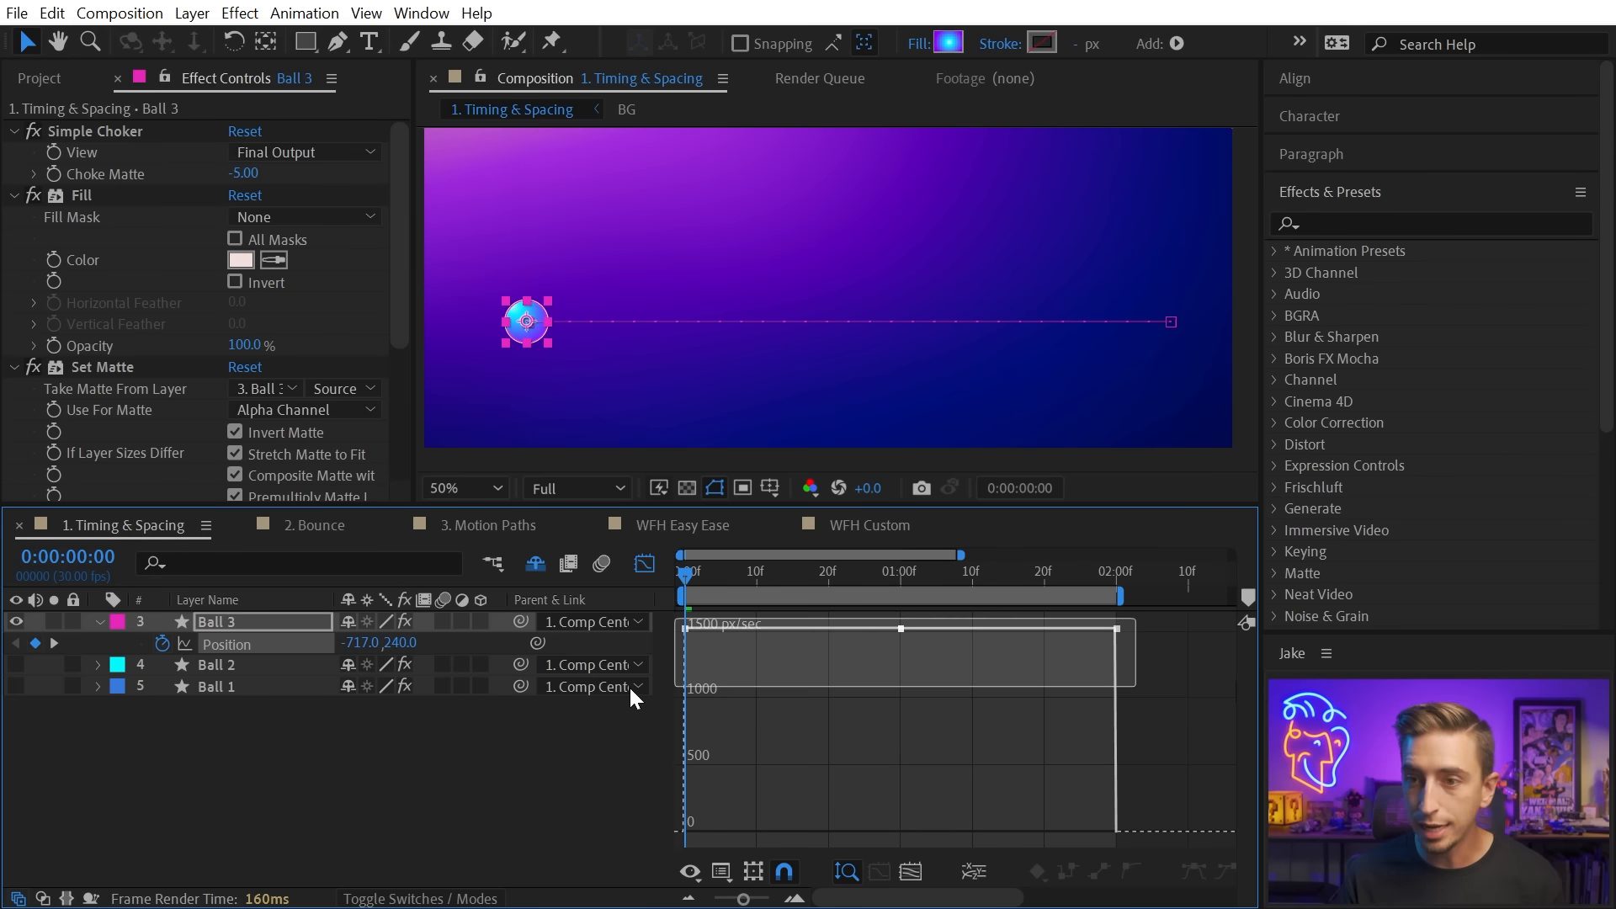
{"action": "key", "text": "ctrl+a"}
{"action": "key", "text": "F9"}
Lengthen the Position speed handles to about frames 18 and 14 in the first segment, mirrored in the second, and preview the animation.
{"action": "left_click_drag", "start_coordinate": [721, 825], "coordinate": [814, 832]}
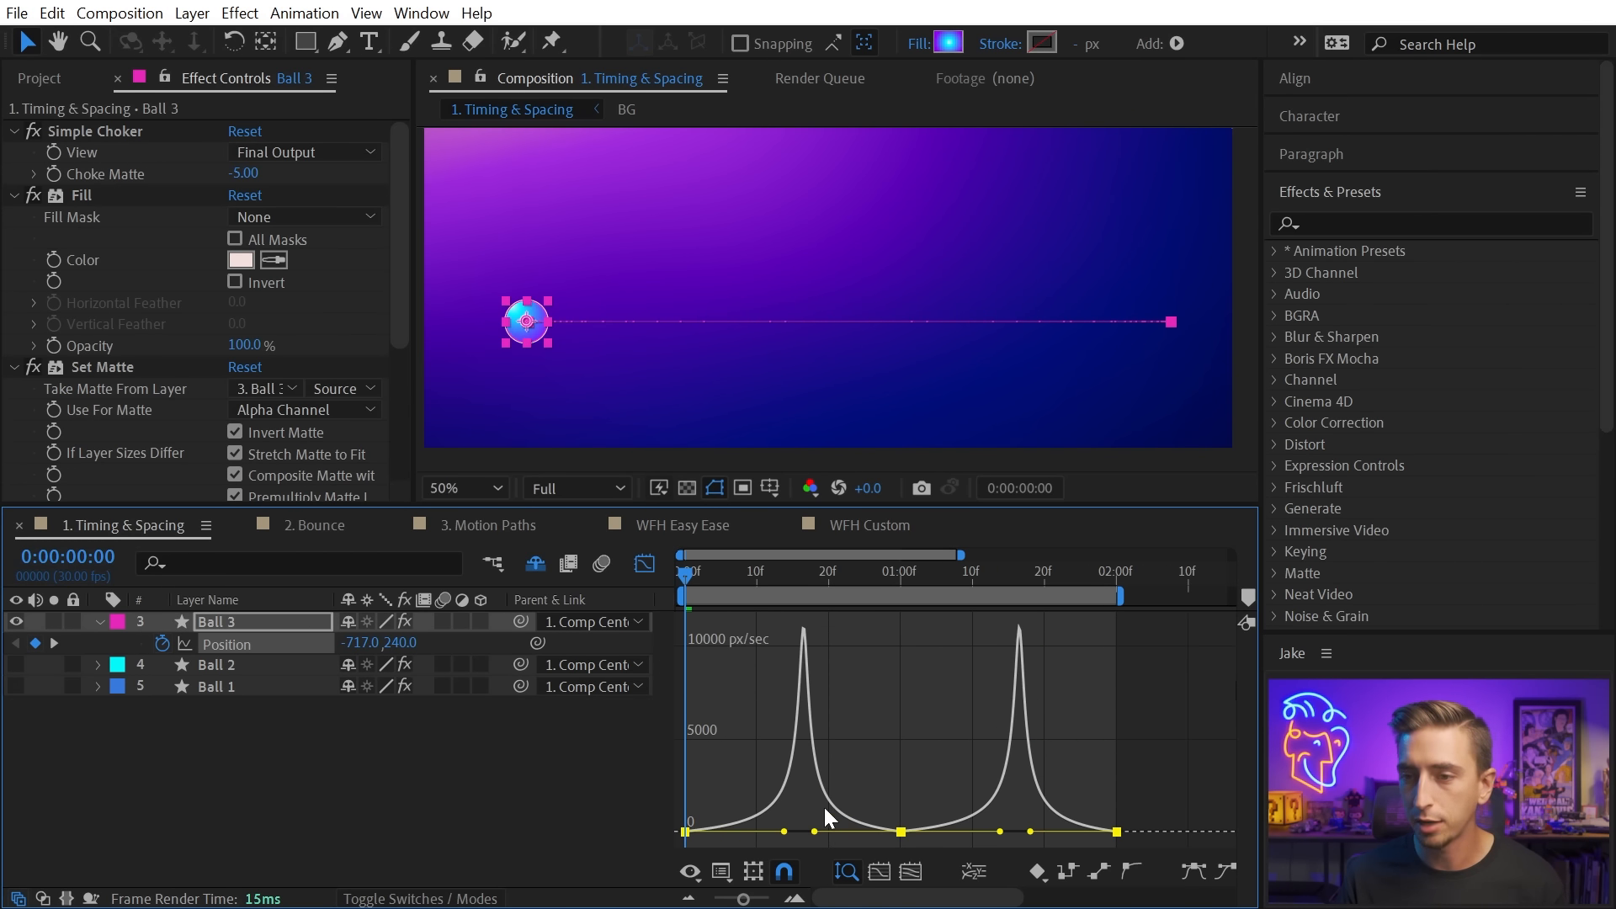
{"action": "key", "text": "space"}
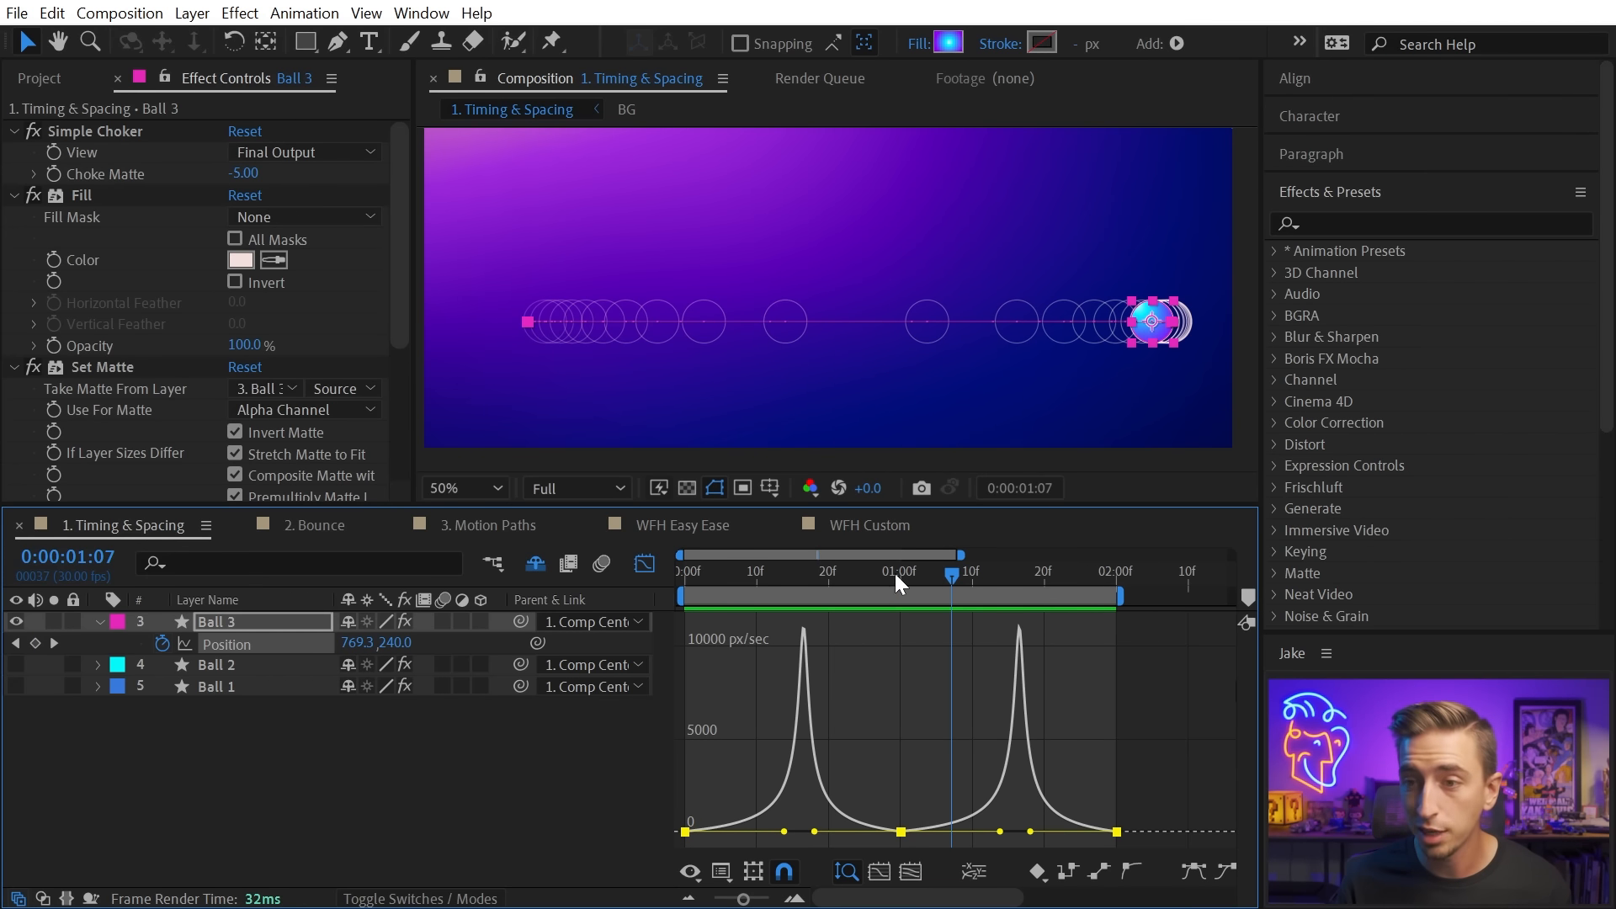
Raise Ball 3's Position keyframe at 1:00 toward the upper edge of the frame, and preview the diagonal motion.
{"action": "left_click", "coordinate": [896, 575]}
{"action": "left_click", "coordinate": [394, 643]}
{"action": "type", "text": "100"}
{"action": "key", "text": "Return"}
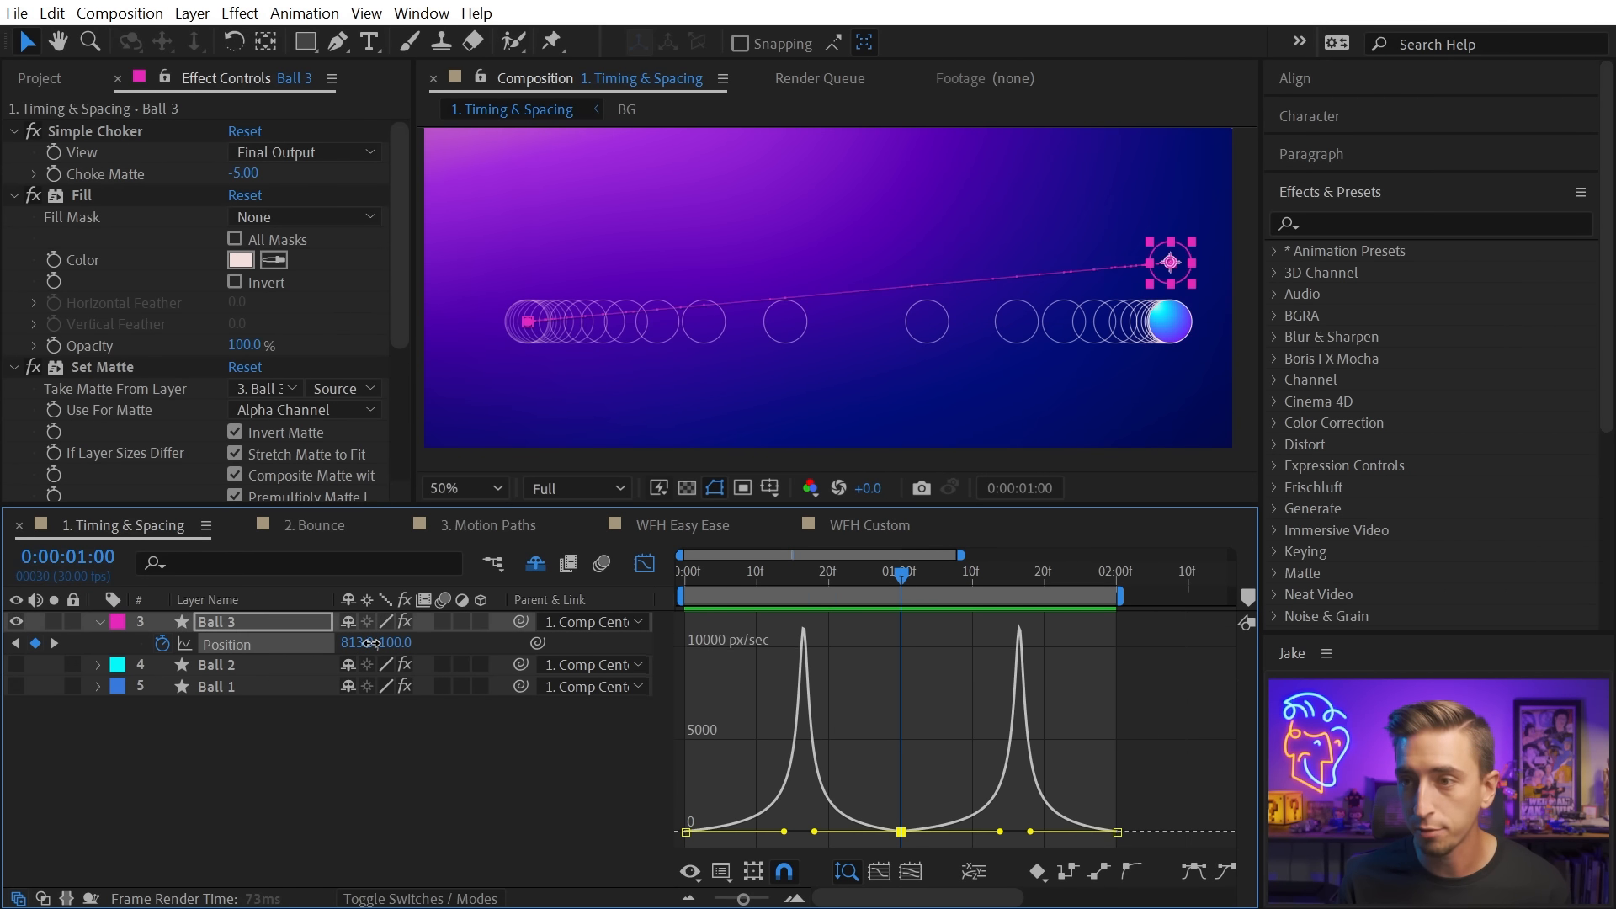
{"action": "left_click_drag", "start_coordinate": [911, 582], "coordinate": [706, 571]}
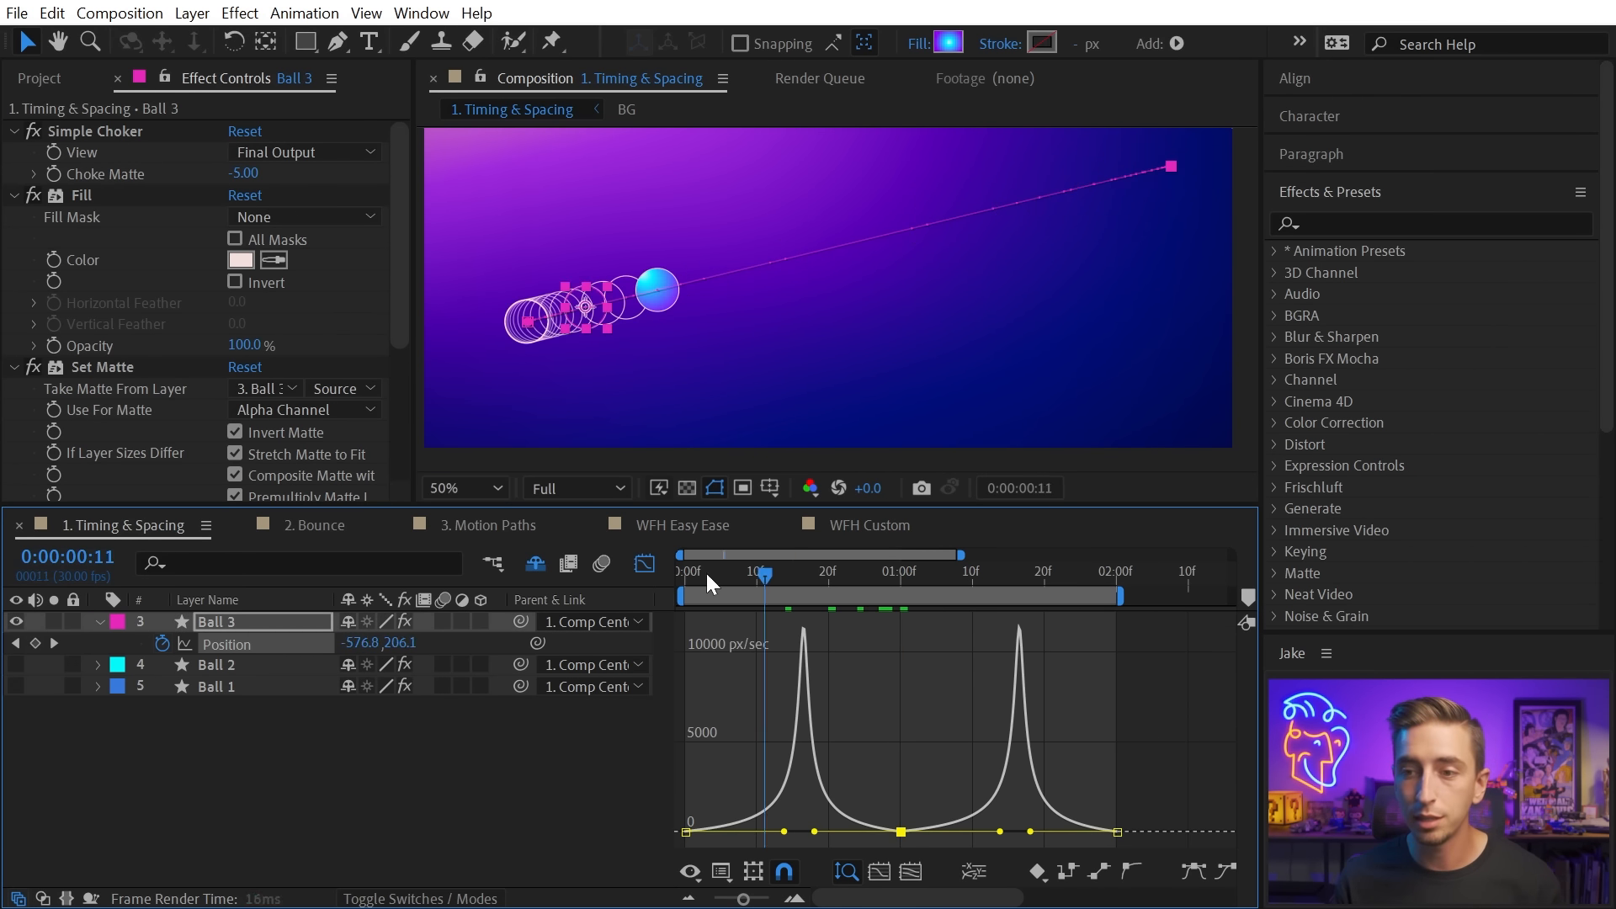
{"action": "key", "text": "space"}
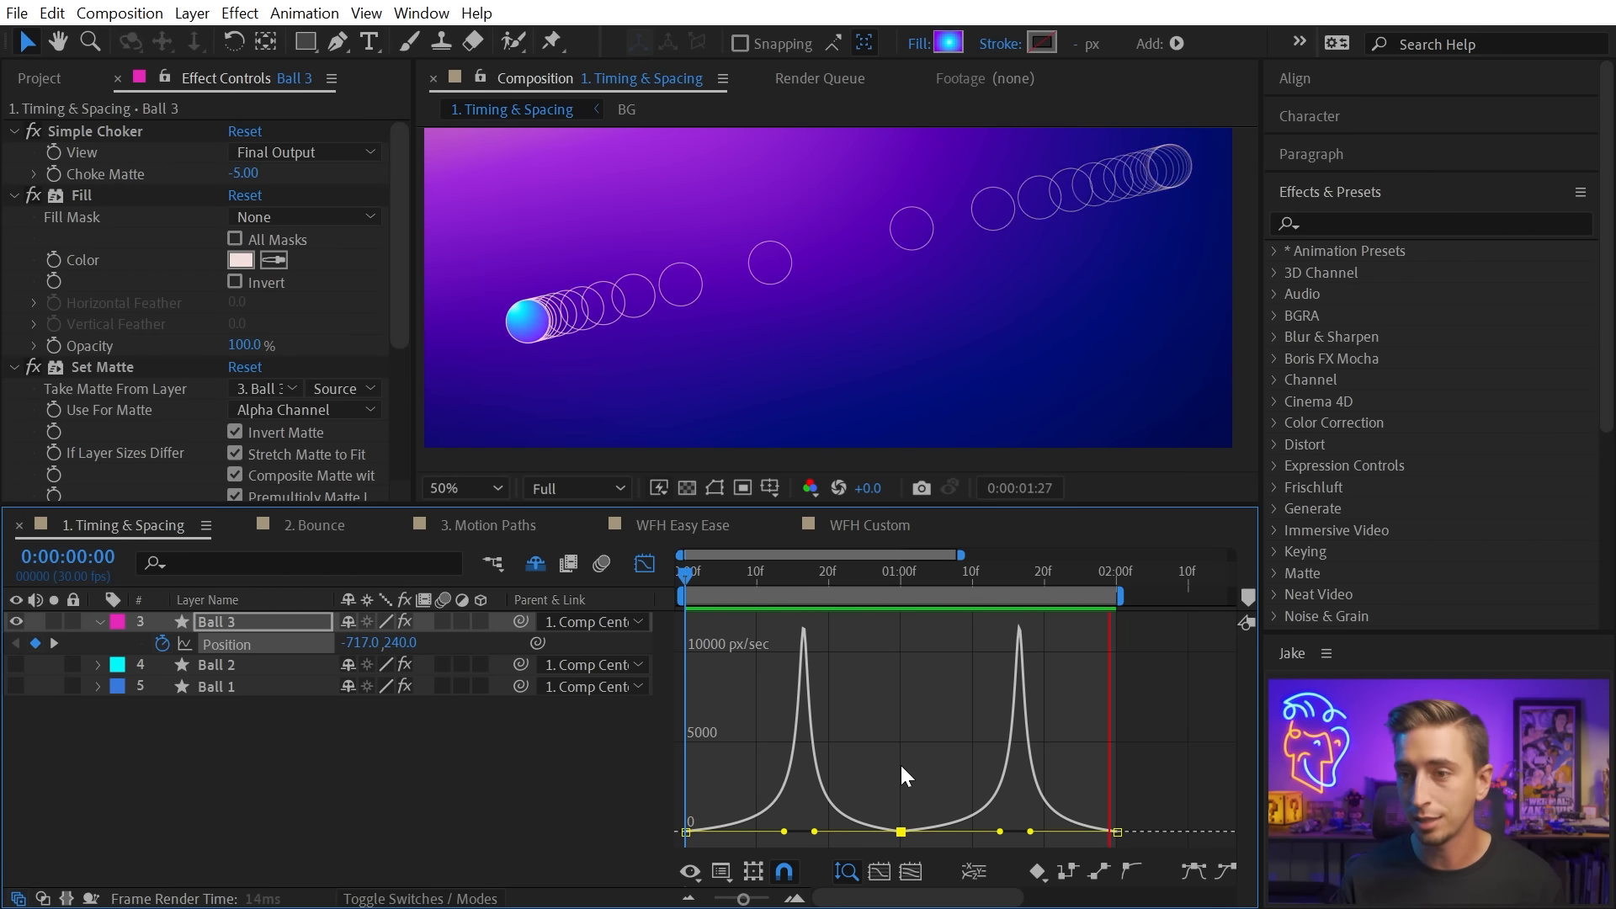
{"action": "key", "text": "space"}
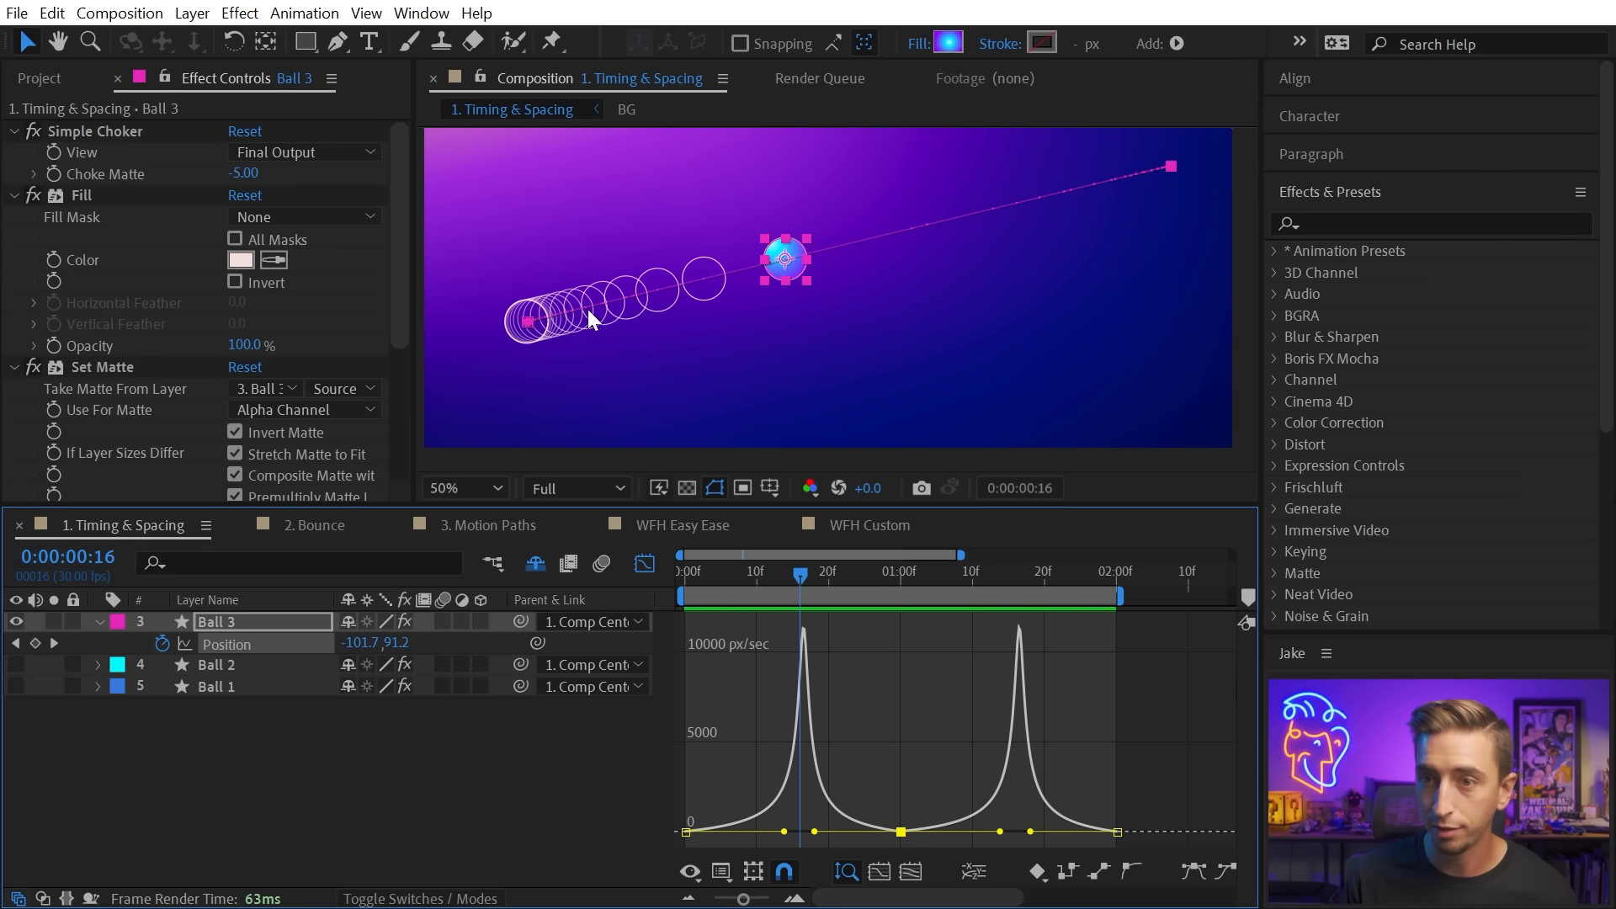
Pull curve handles out of the motion path's start and 1:00 keyframes with the Pen tool to bend the path downward.
{"action": "left_click", "coordinate": [337, 41]}
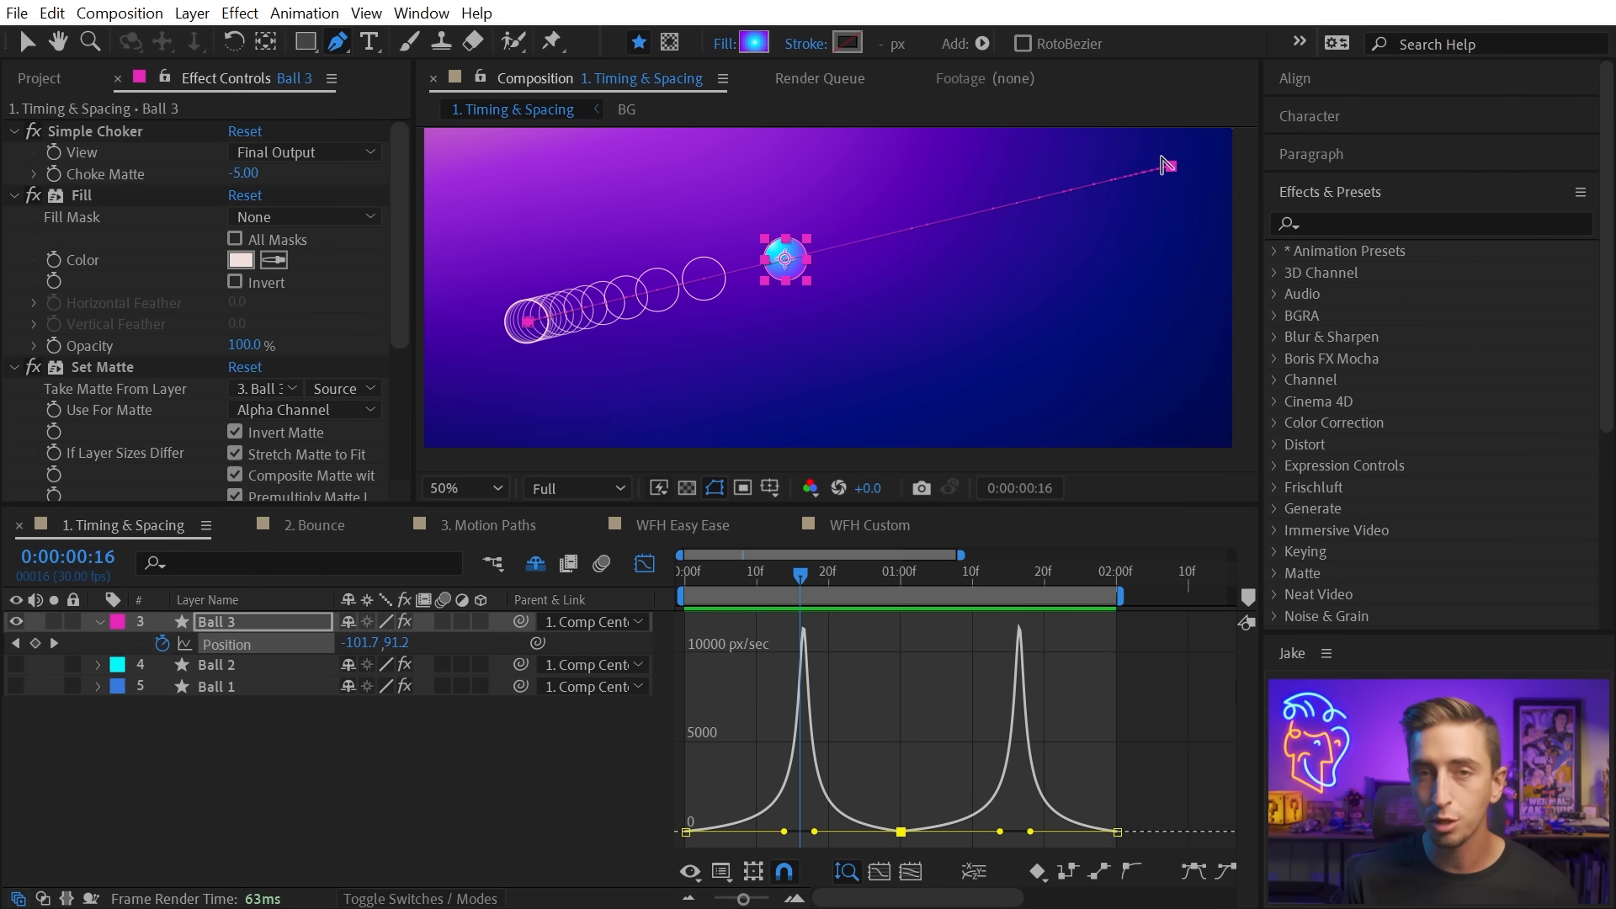
{"action": "left_click_drag", "start_coordinate": [528, 323], "coordinate": [829, 361]}
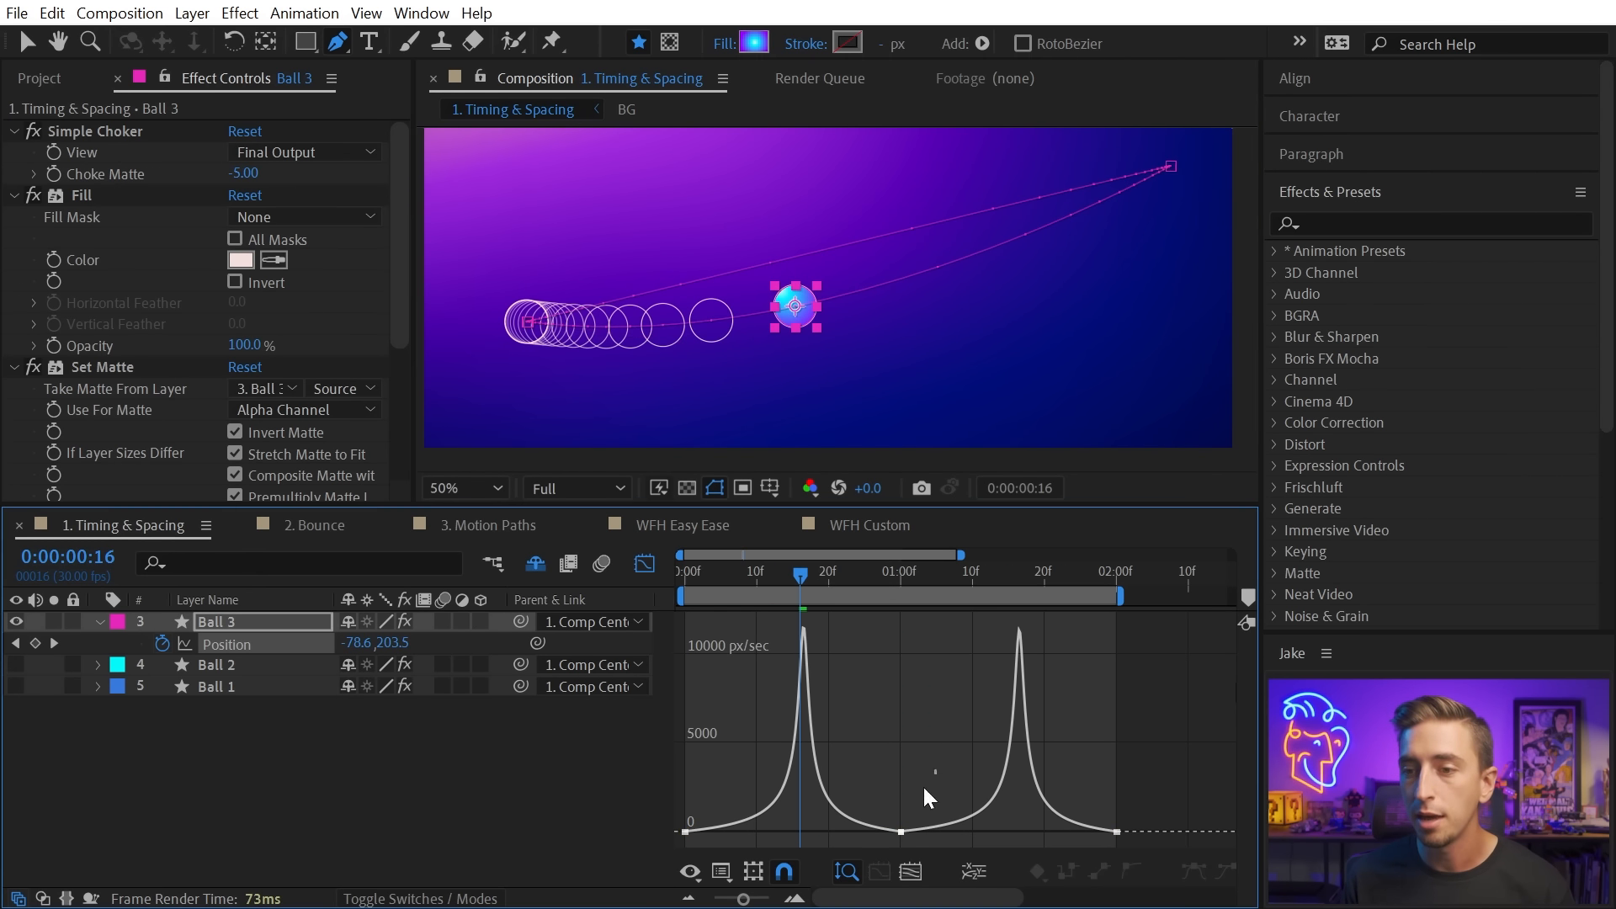
{"action": "left_click", "coordinate": [902, 832]}
{"action": "left_click_drag", "start_coordinate": [1151, 228], "coordinate": [1120, 315]}
Lengthen the path handle at the 1:00 keyframe down and inward for a deeper arc, and preview the curved motion from the start.
{"action": "key", "text": "space"}
{"action": "left_click_drag", "start_coordinate": [1151, 169], "coordinate": [1076, 455]}
{"action": "key", "text": "space"}
{"action": "left_click_drag", "start_coordinate": [1048, 385], "coordinate": [1084, 213]}
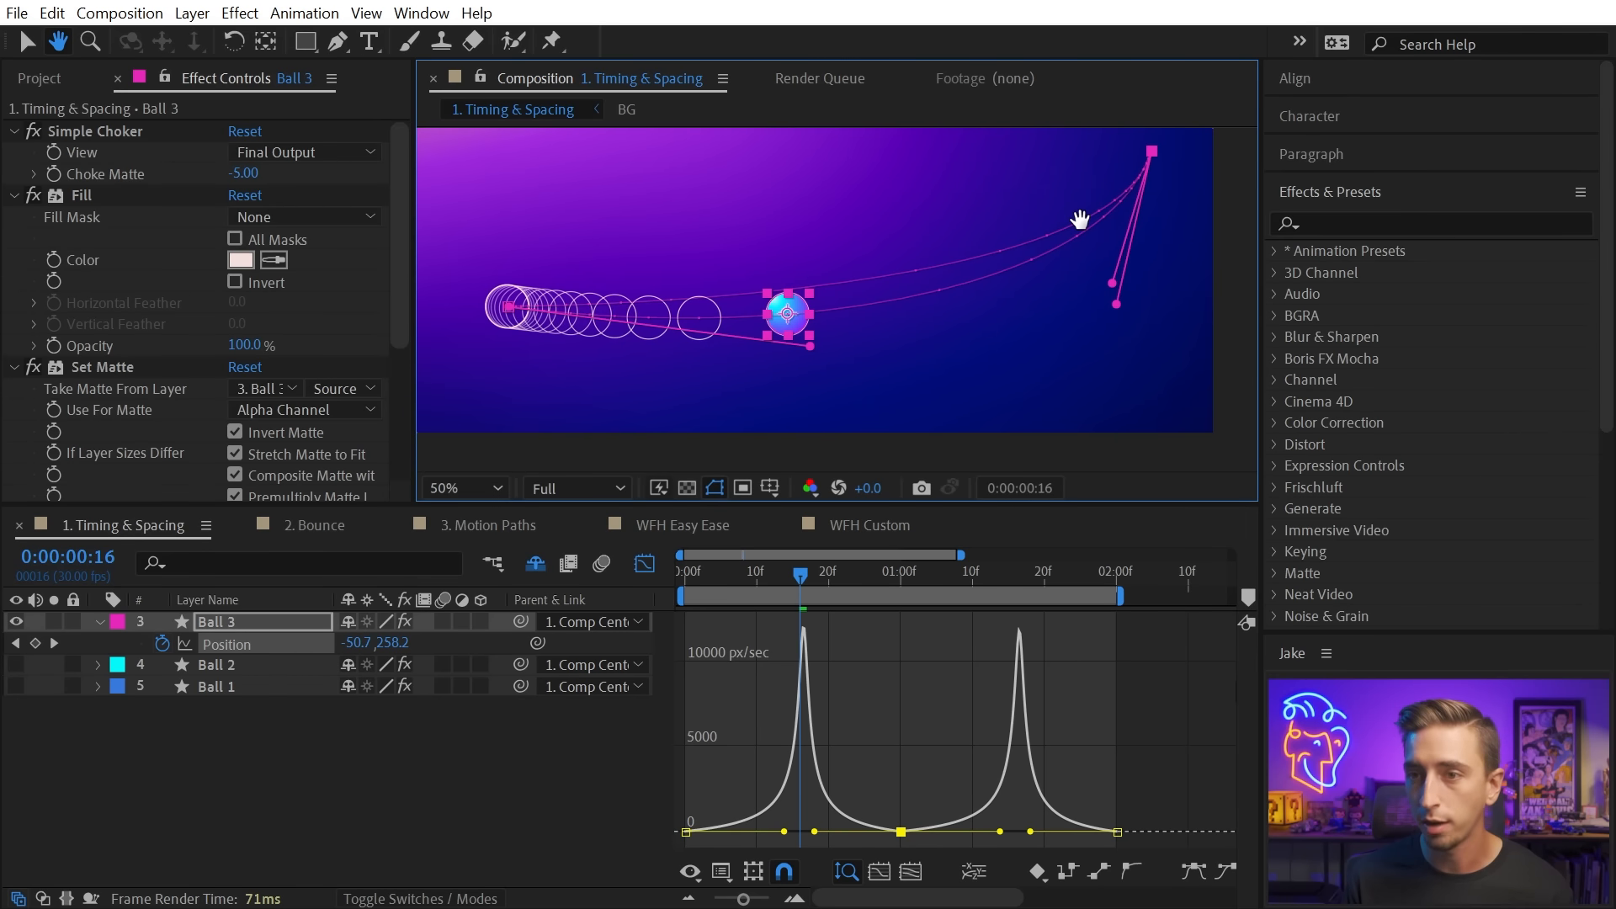
{"action": "left_click_drag", "start_coordinate": [1117, 305], "coordinate": [1071, 379]}
{"action": "left_click_drag", "start_coordinate": [801, 575], "coordinate": [683, 580]}
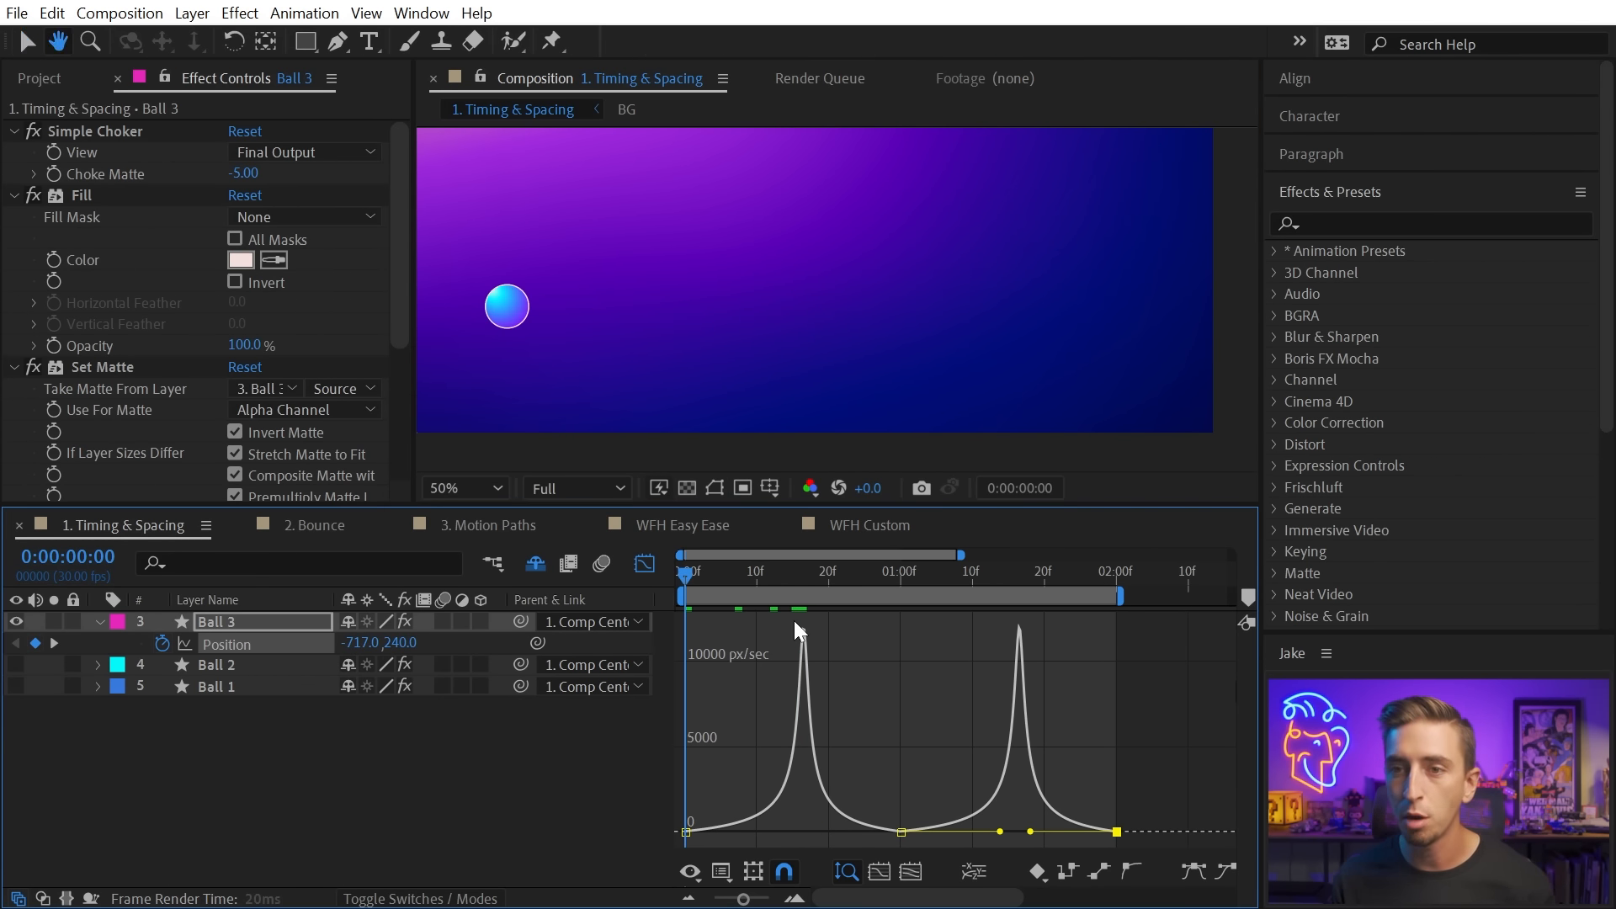
{"action": "key", "text": "space"}
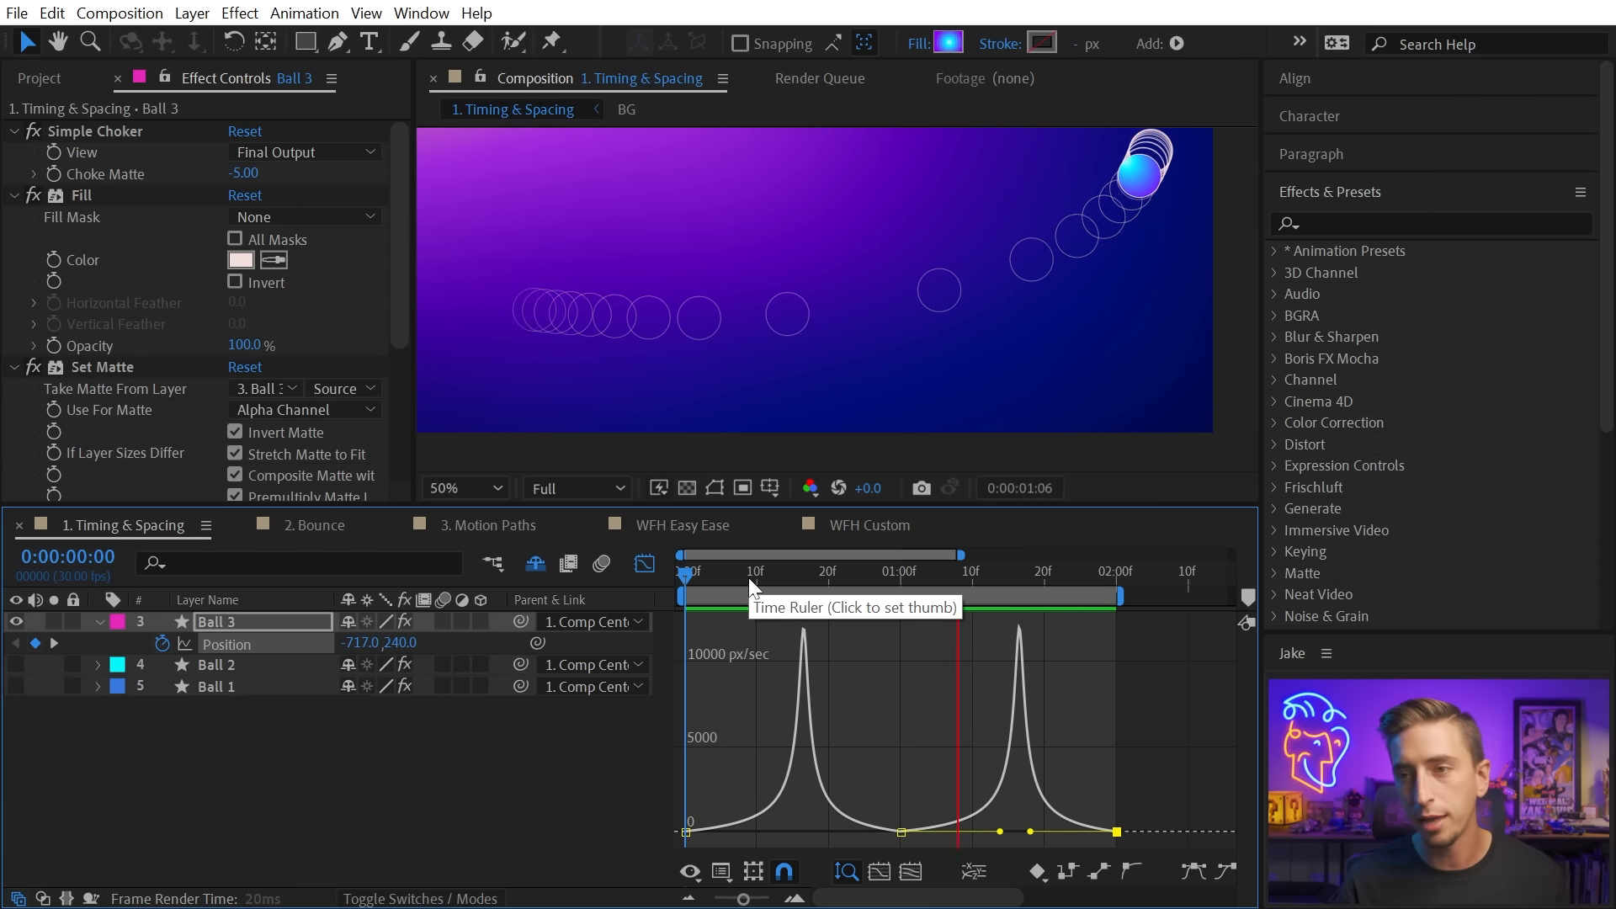
Pull the 1:00 keyframe's outgoing path handle up and inward so the return path arcs upward, and preview the loop from the start.
{"action": "key", "text": "space"}
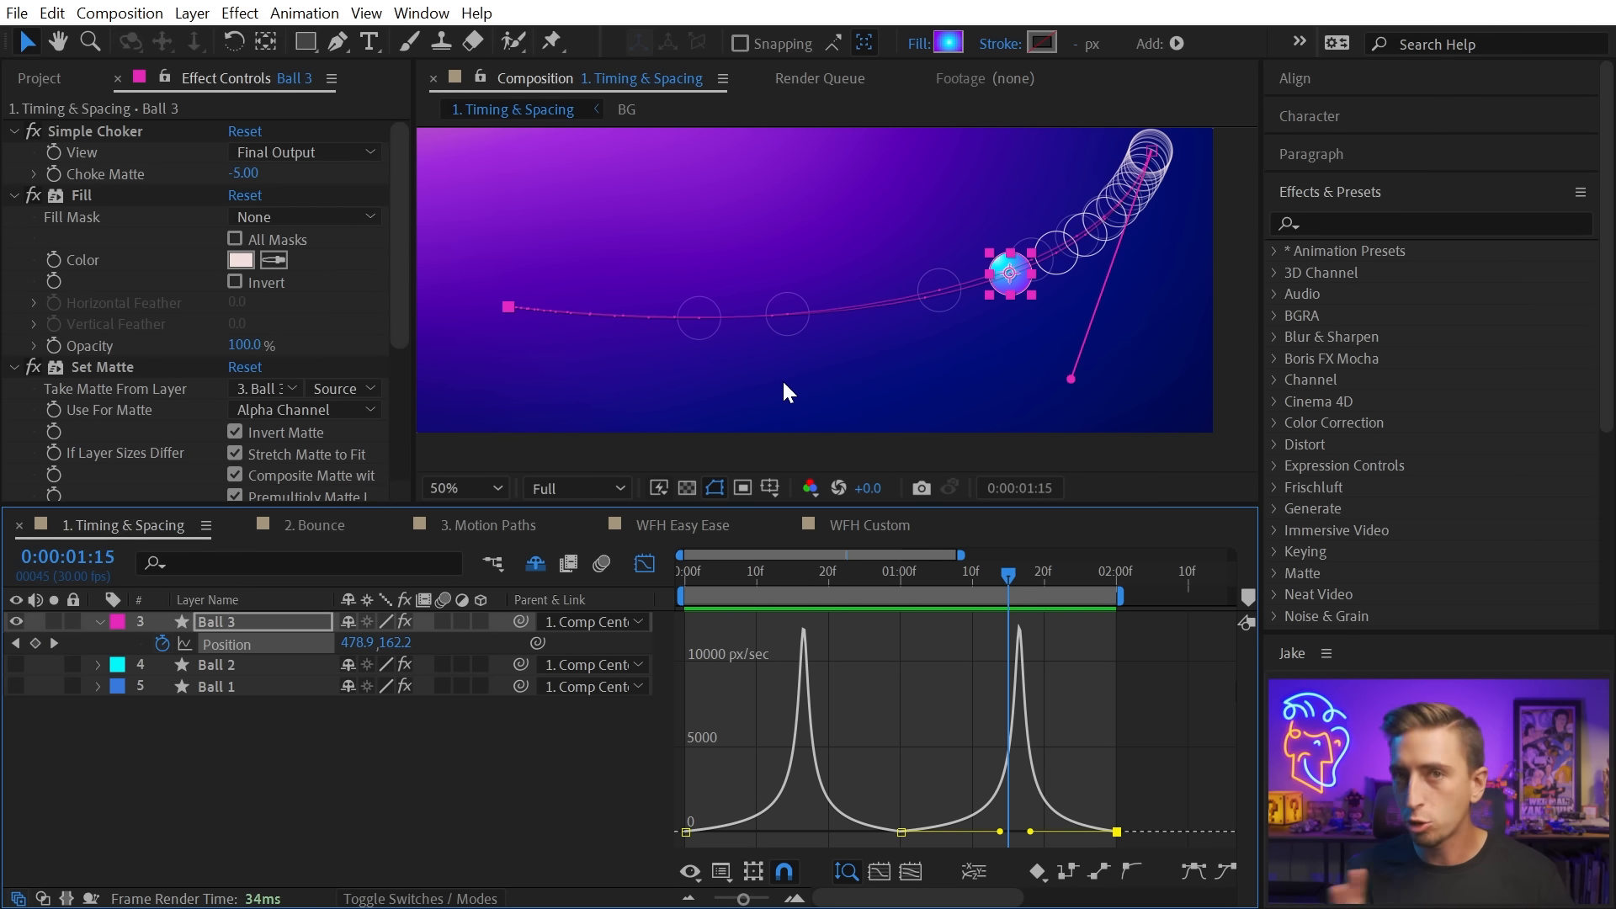
{"action": "left_click_drag", "start_coordinate": [1069, 376], "coordinate": [761, 144]}
{"action": "left_click_drag", "start_coordinate": [1152, 164], "coordinate": [1198, 242]}
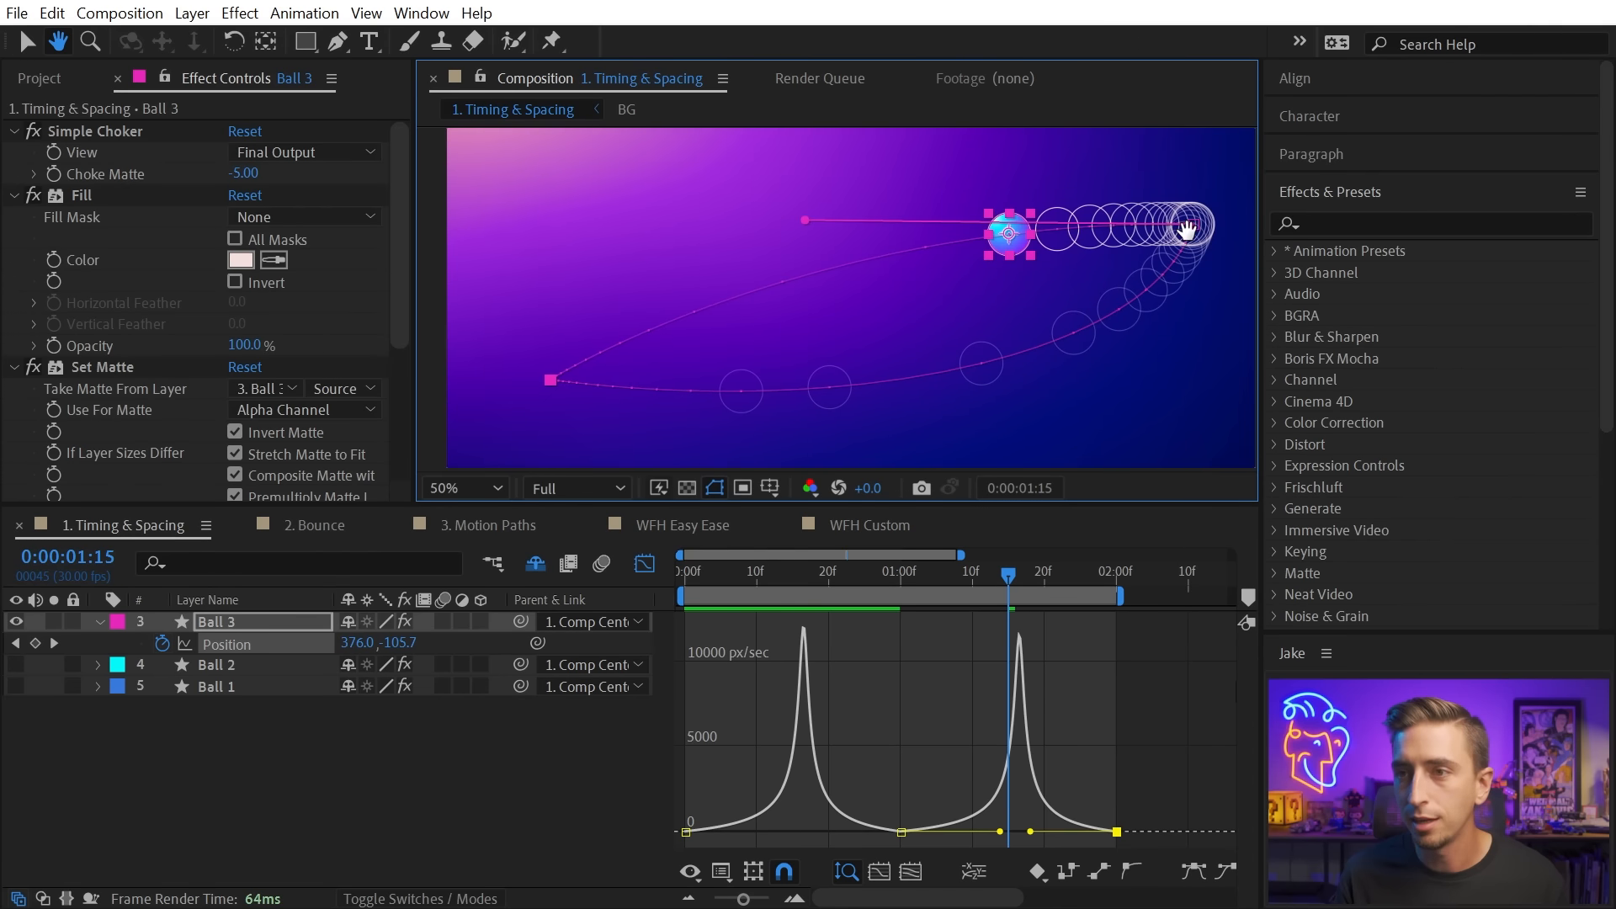
{"action": "left_click_drag", "start_coordinate": [806, 221], "coordinate": [751, 144]}
{"action": "left_click_drag", "start_coordinate": [716, 575], "coordinate": [665, 584]}
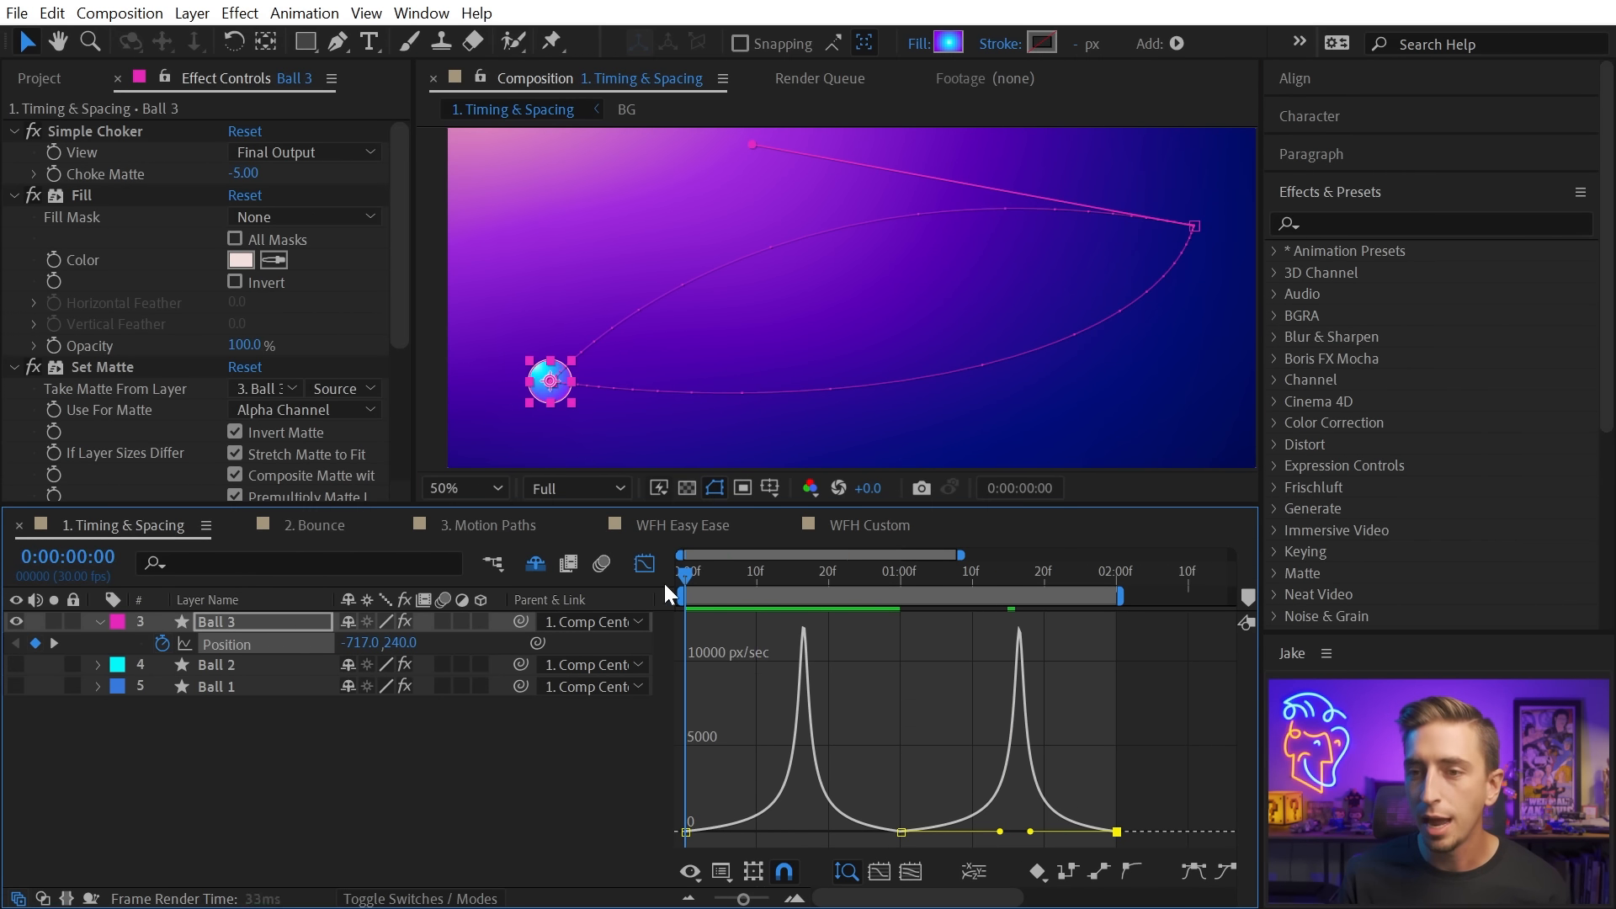
{"action": "key", "text": "space"}
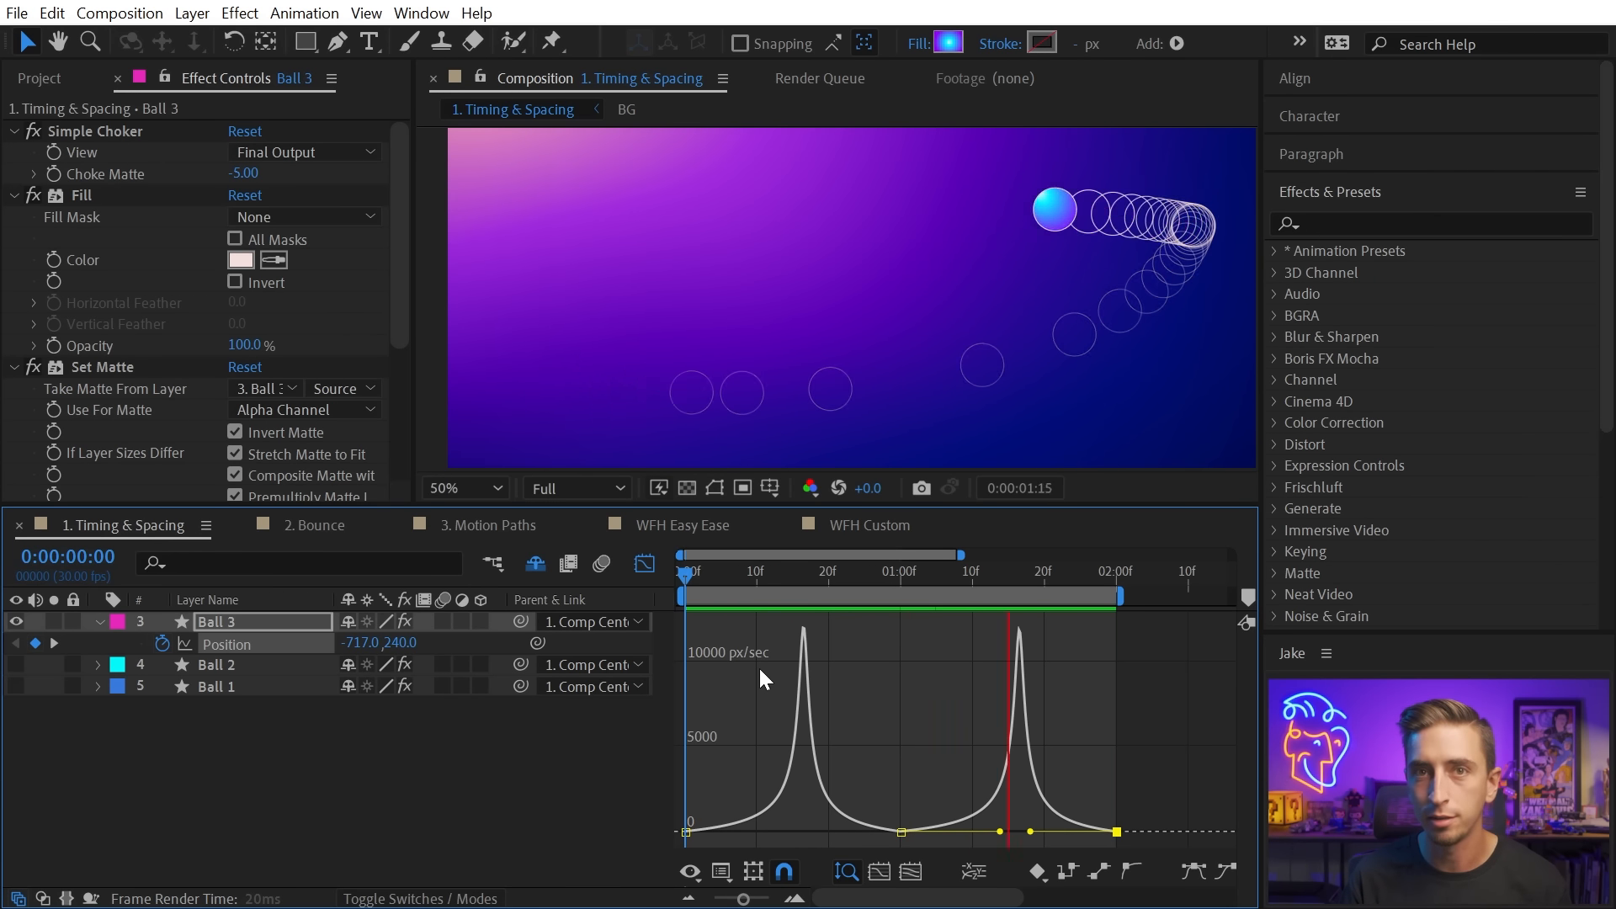
{"action": "key", "text": "space"}
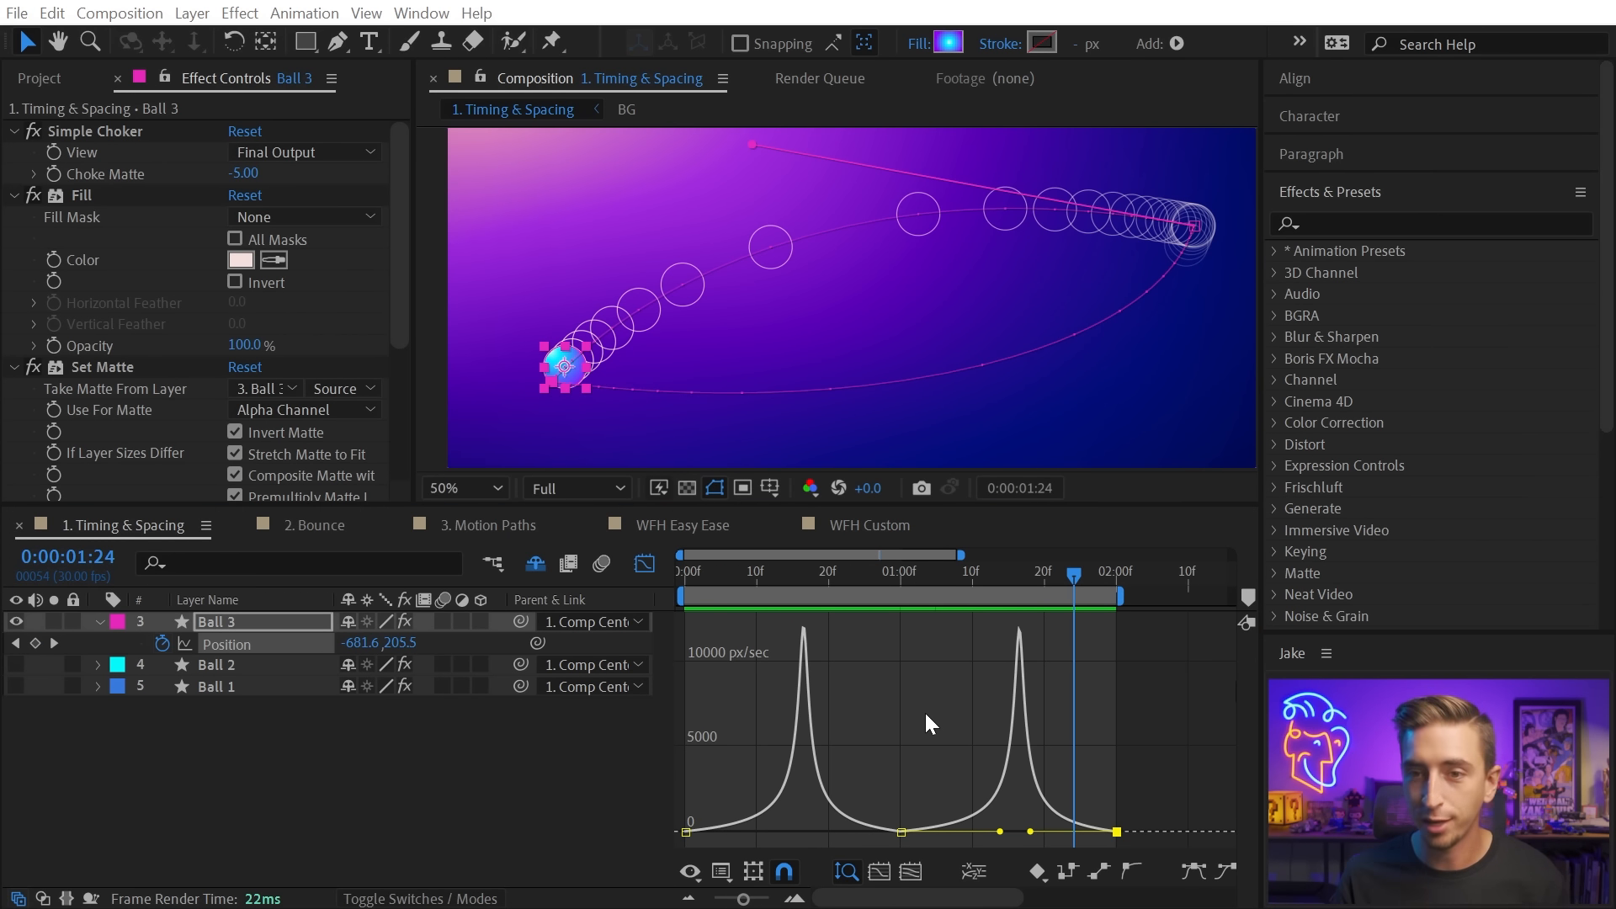
Open the 2. Bounce composition, reveal Ball 1's keyframed properties, enlarge the viewer and preview the bounce from the start.
{"action": "left_click", "coordinate": [312, 525]}
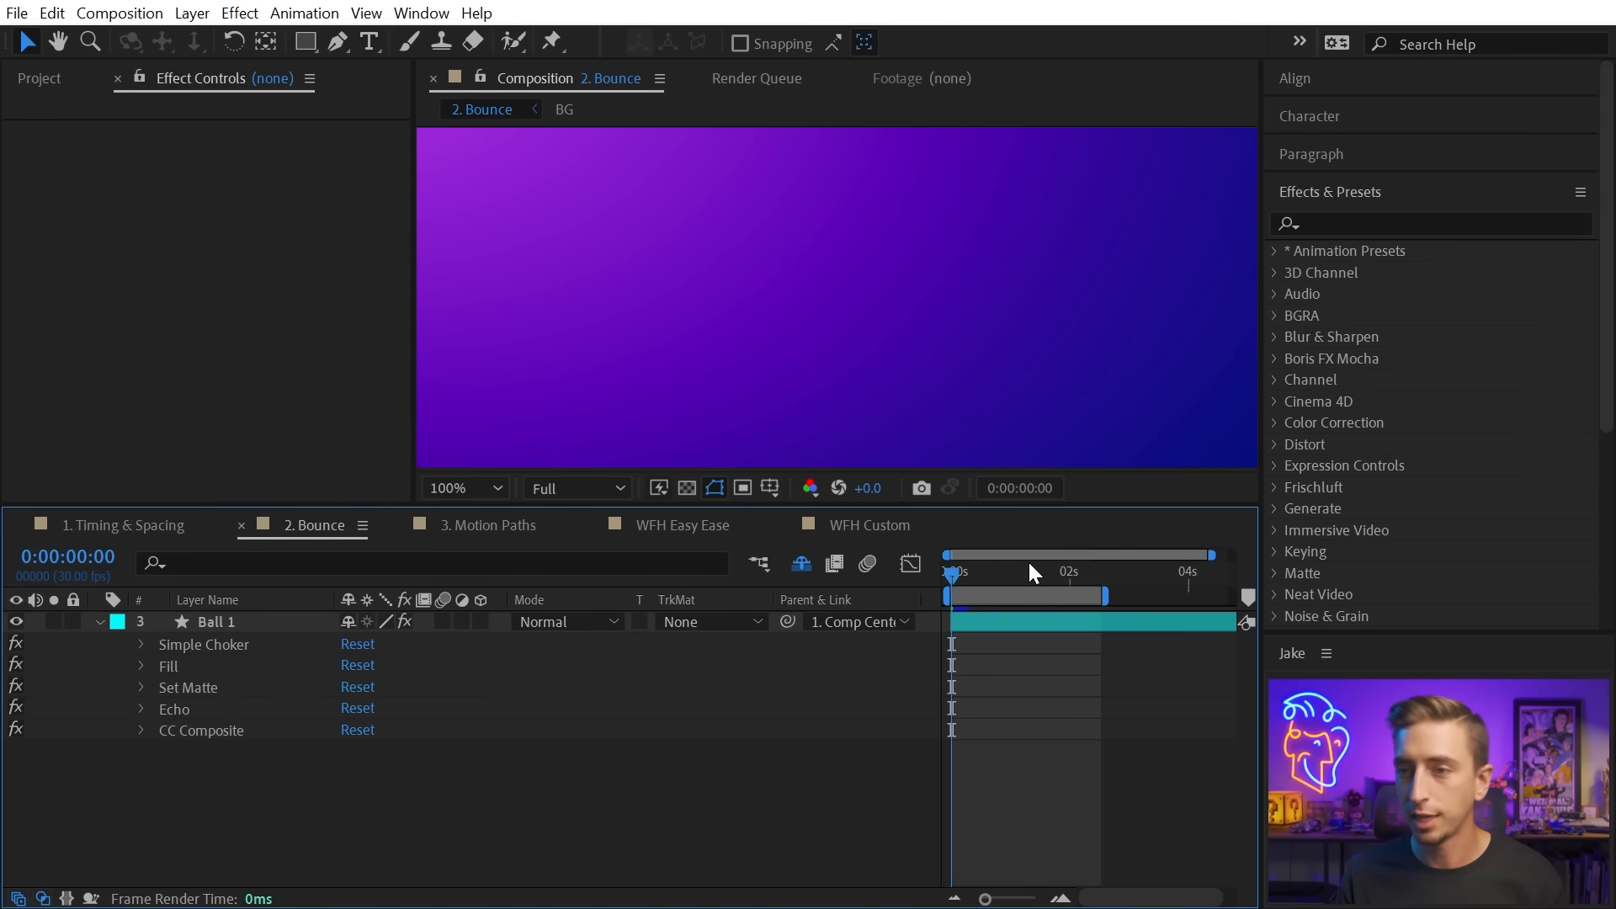
{"action": "key", "text": "u"}
{"action": "key", "text": "space"}
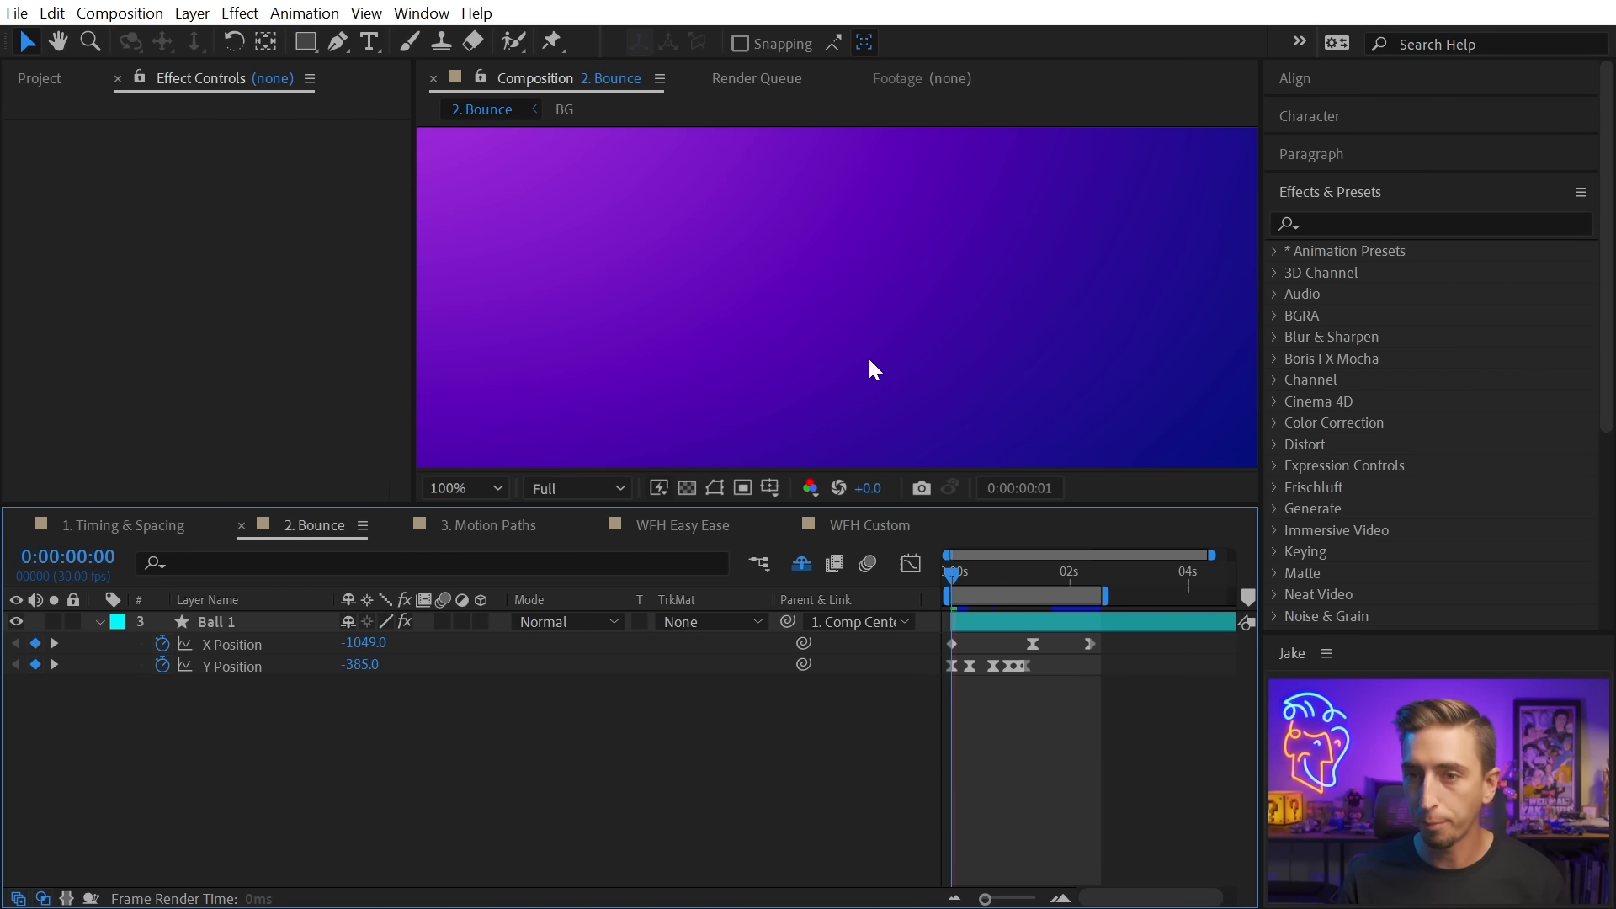
{"action": "key", "text": "shift+slash"}
{"action": "left_click_drag", "start_coordinate": [825, 505], "coordinate": [828, 665]}
{"action": "left_click", "coordinate": [957, 732]}
{"action": "key", "text": "space"}
{"action": "key", "text": "v"}
{"action": "key", "text": "Home"}
{"action": "key", "text": "space"}
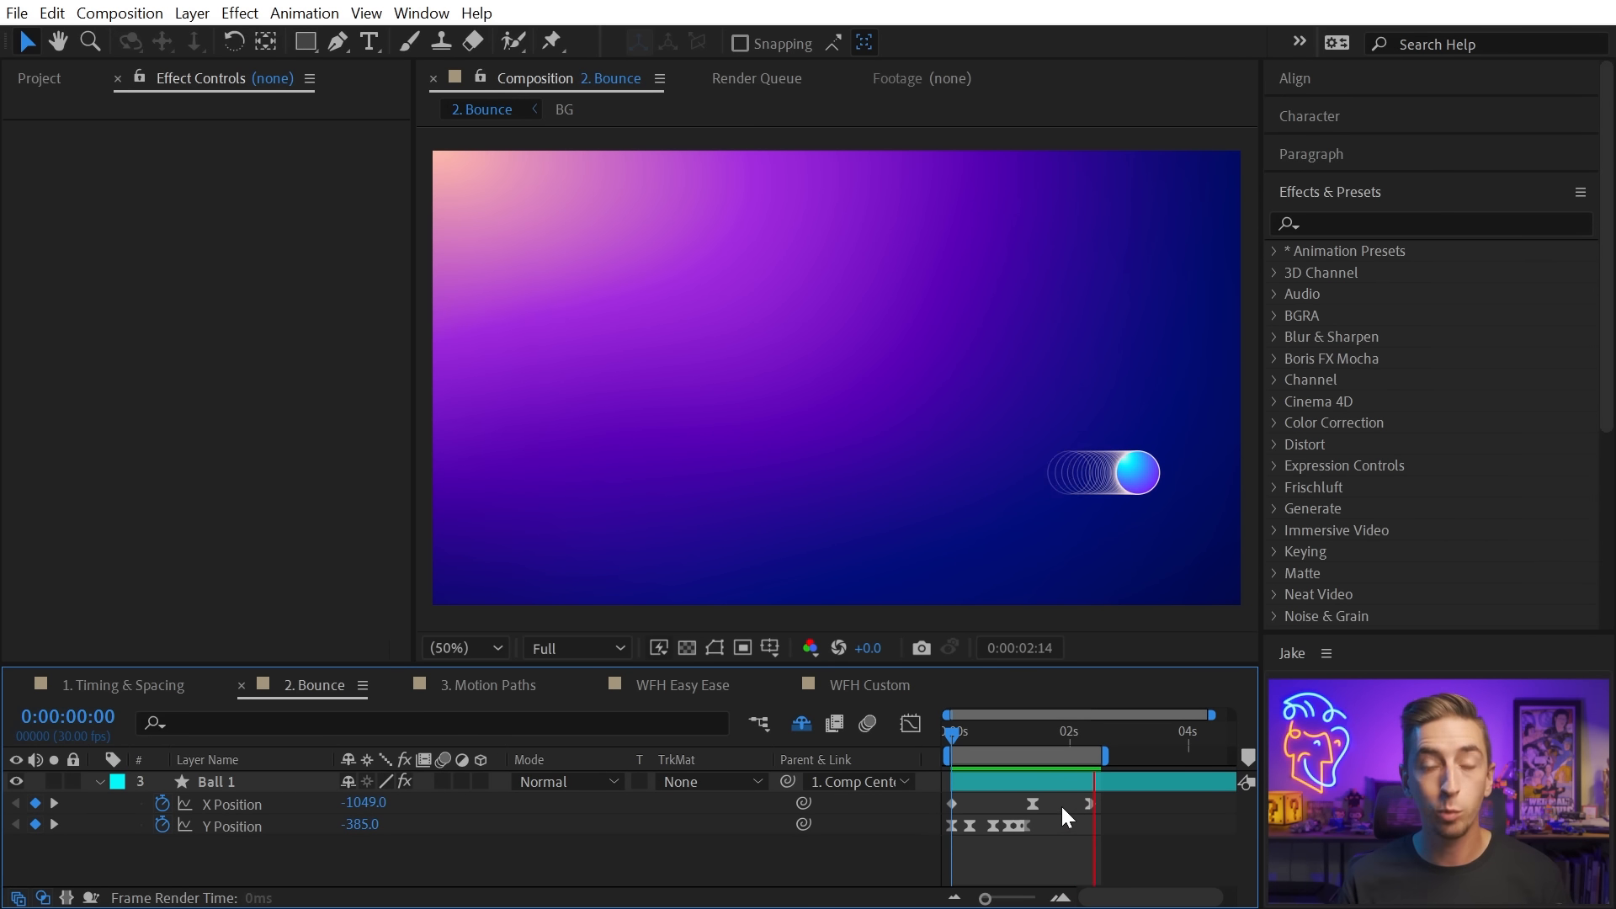
Show the value graphs of Ball 1's X Position and Y Position together in an enlarged Graph Editor, starting at 0:00.
{"action": "left_click_drag", "start_coordinate": [235, 846], "coordinate": [256, 805]}
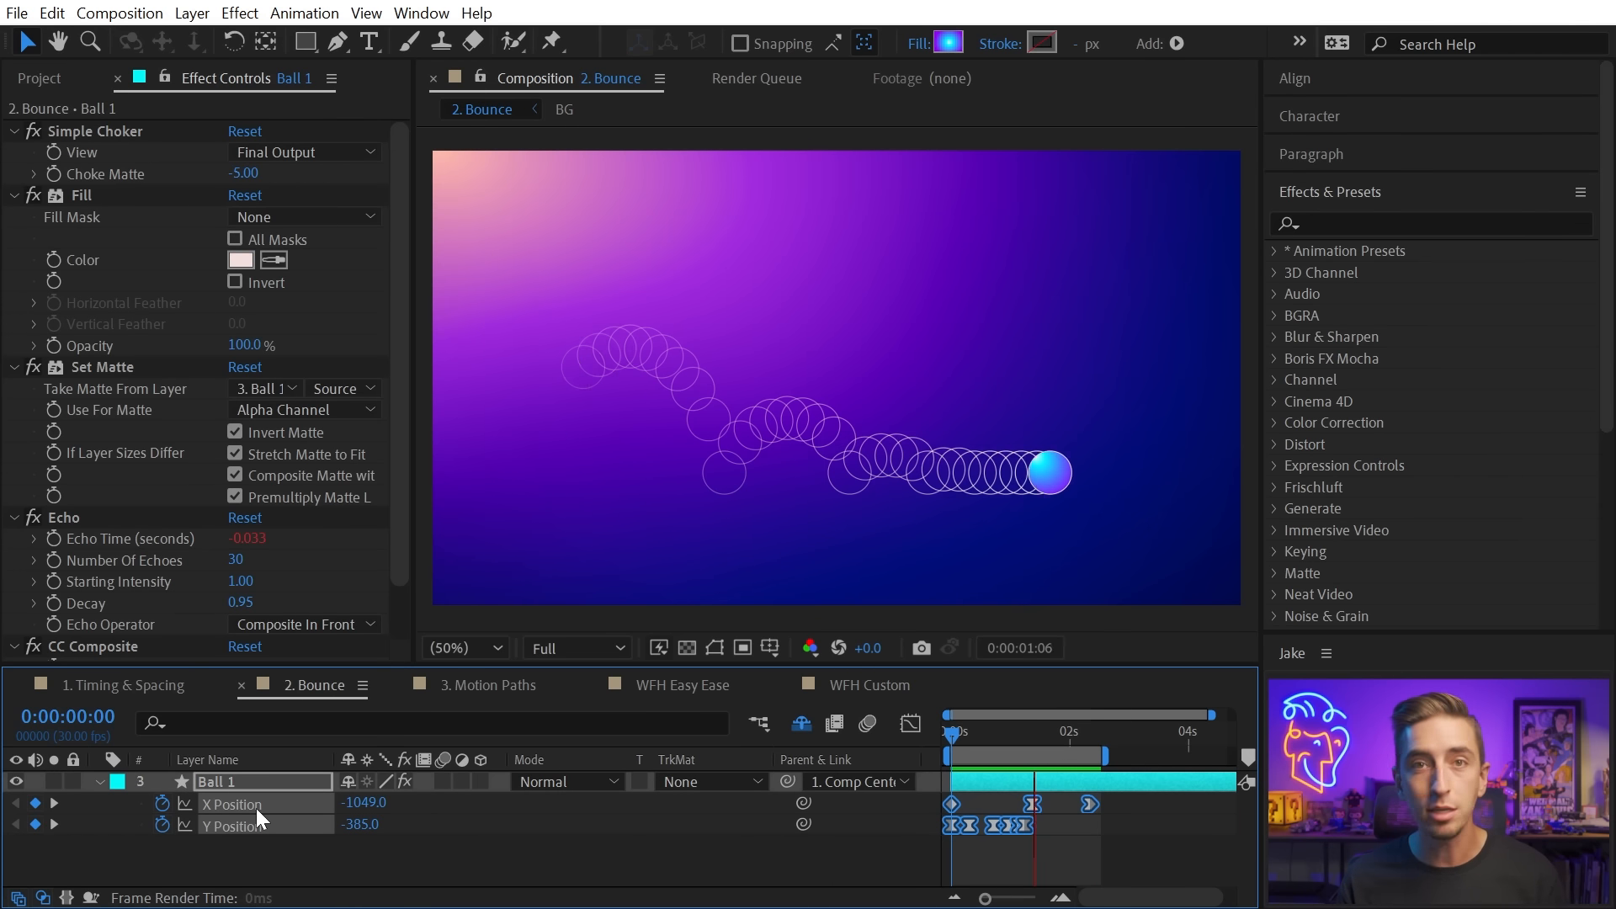
{"action": "left_click", "coordinate": [909, 724]}
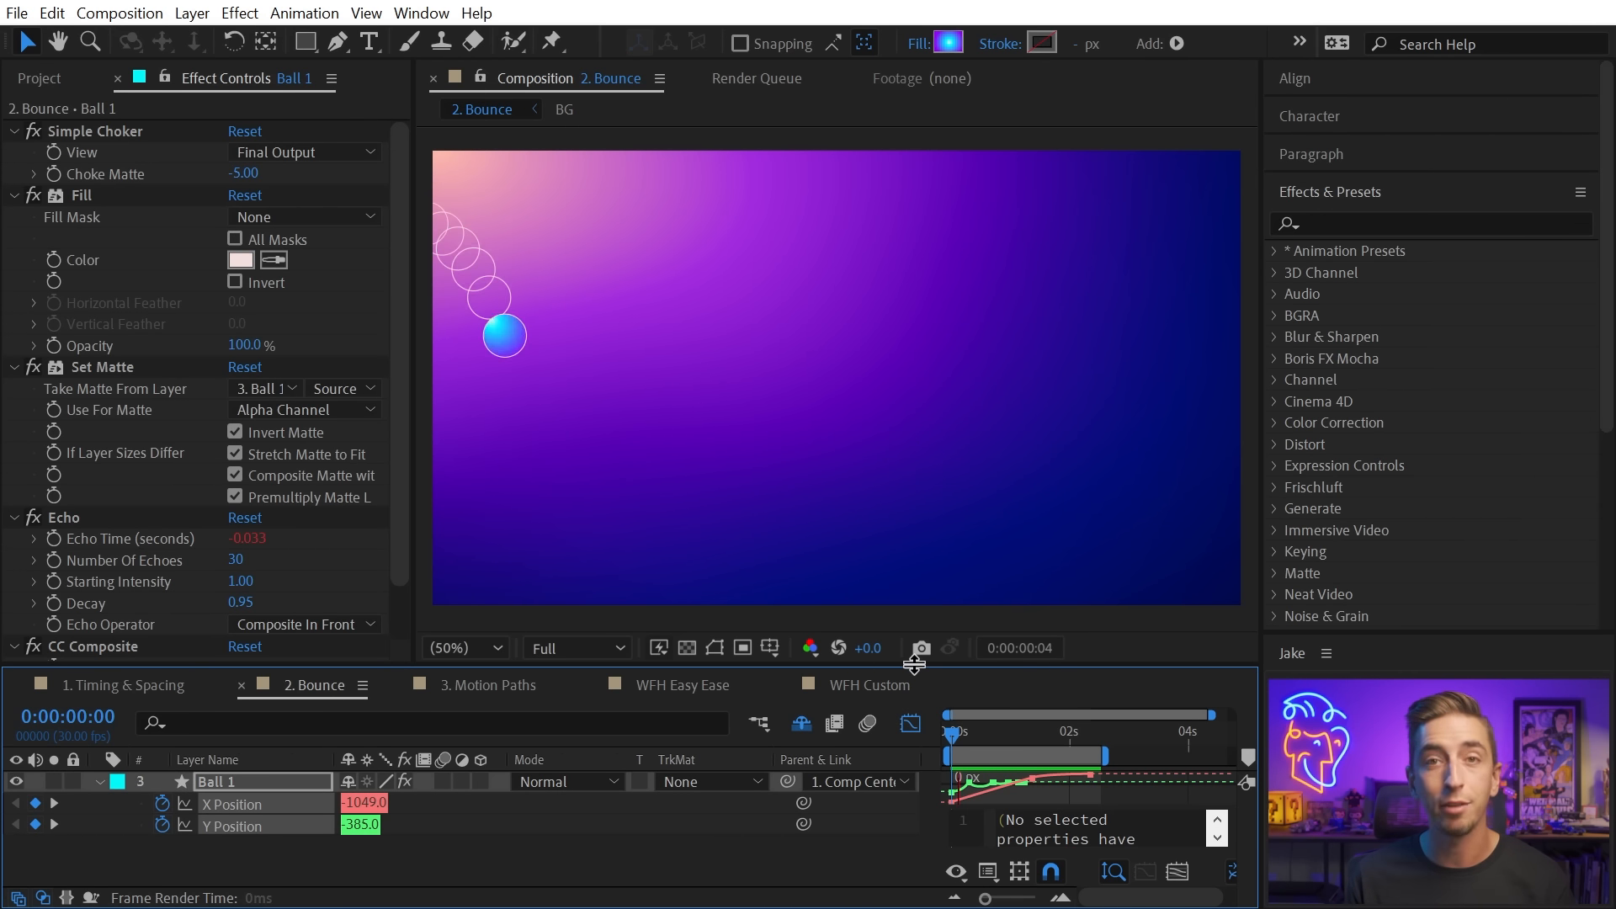
{"action": "left_click_drag", "start_coordinate": [915, 665], "coordinate": [930, 445]}
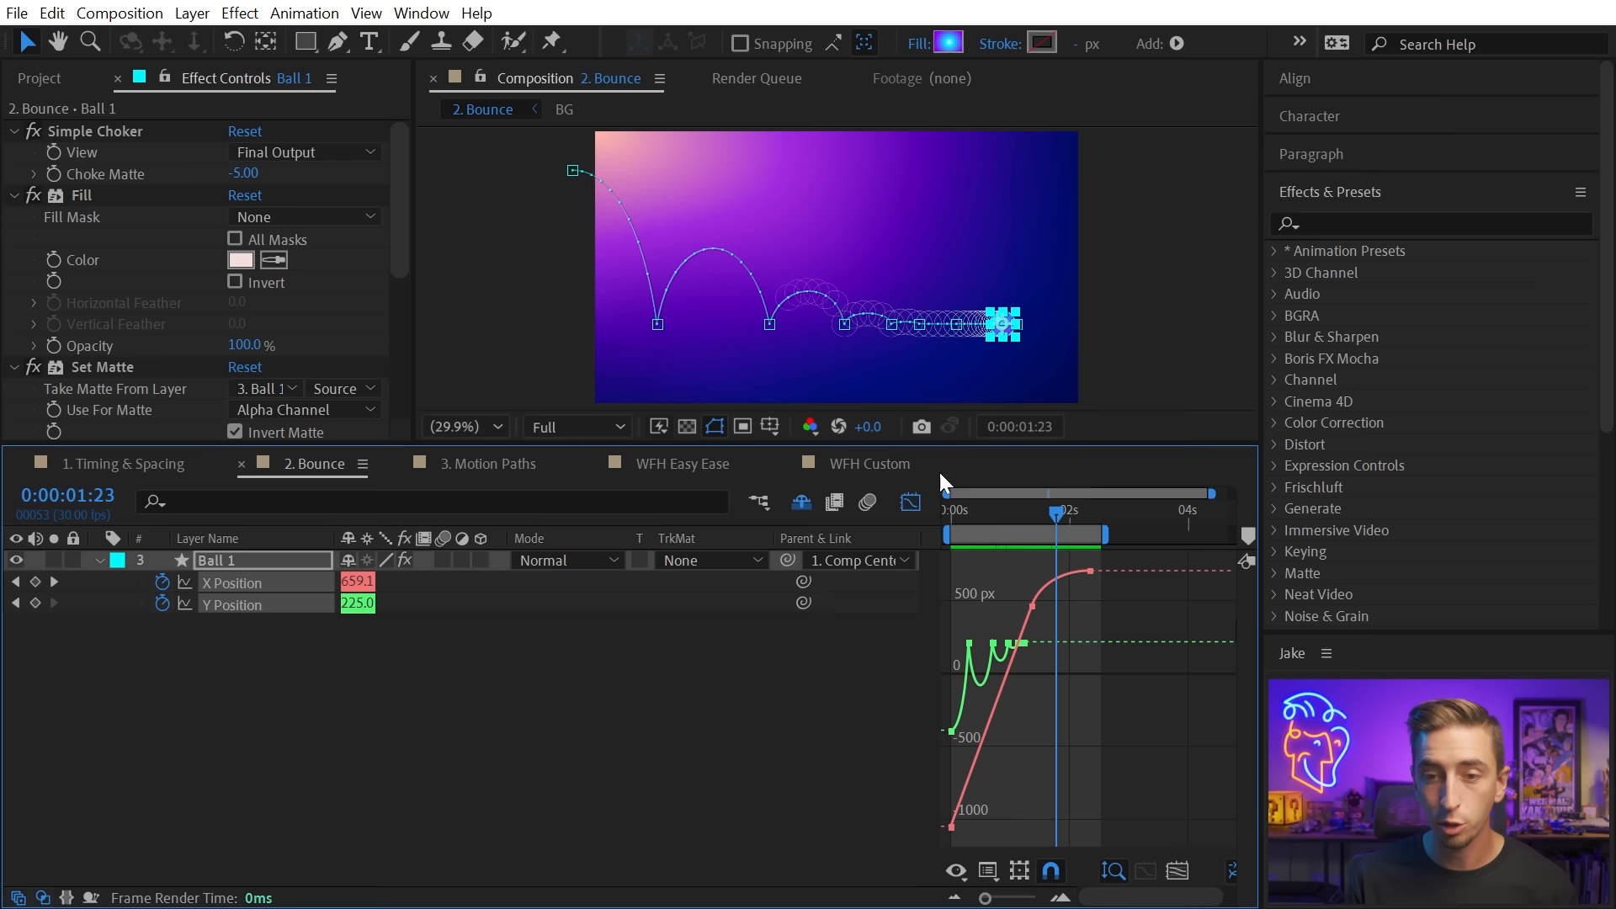
{"action": "left_click", "coordinate": [42, 897]}
{"action": "key", "text": "Home"}
{"action": "key", "text": "equal"}
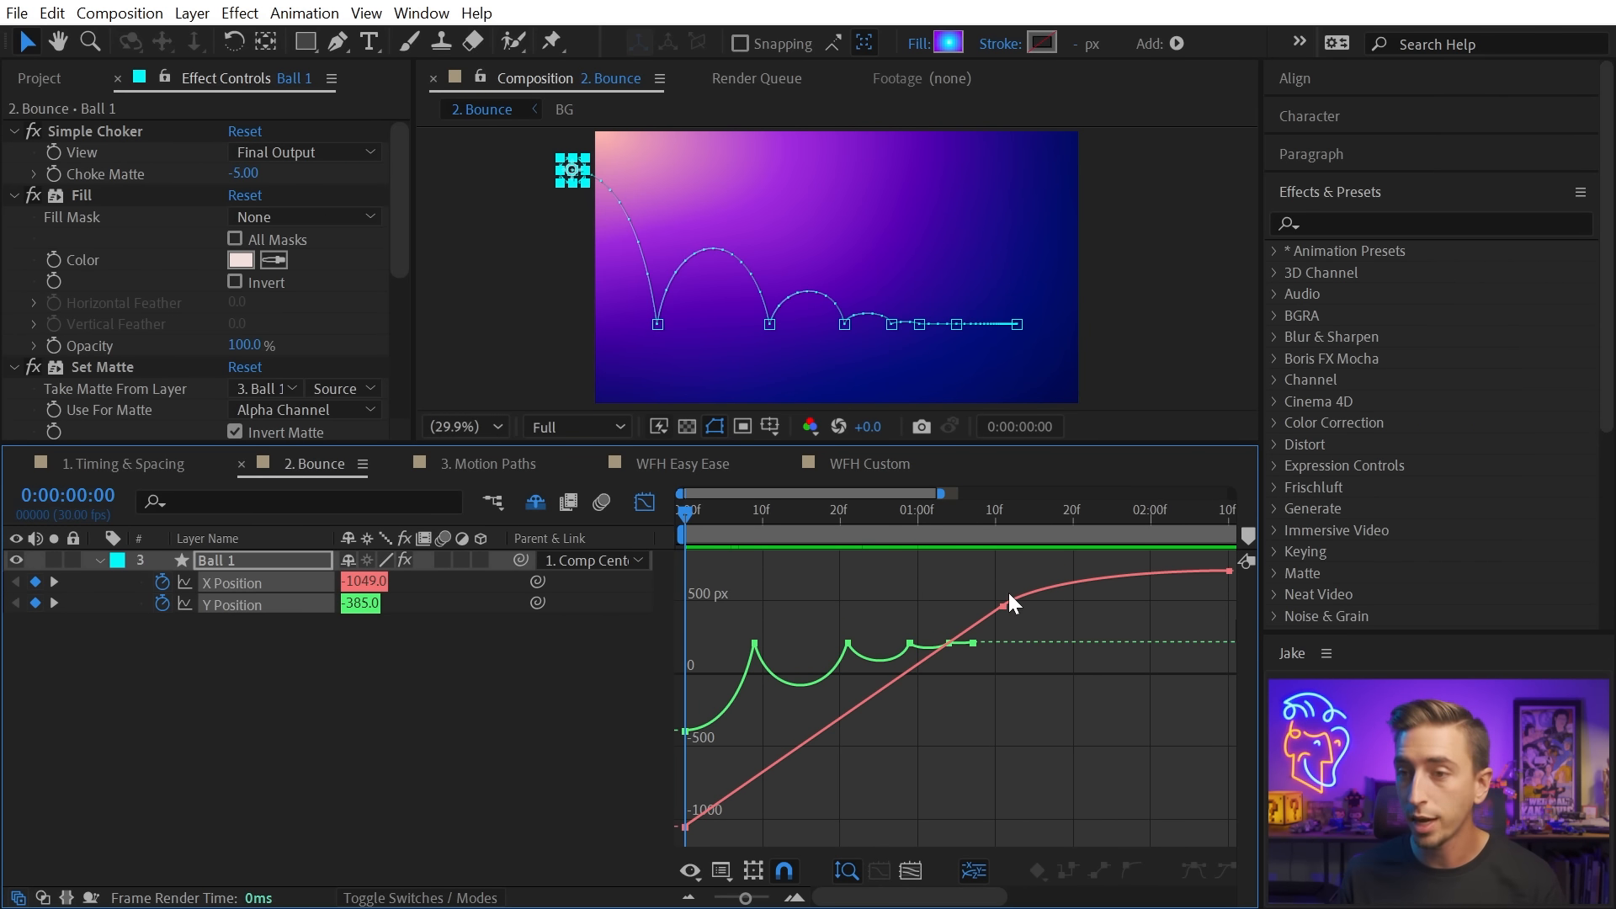
Isolate Ball 1's Y Position value graph and compare it with the previewed bounce, checking the first impact at frame 9.
{"action": "left_click", "coordinate": [235, 604]}
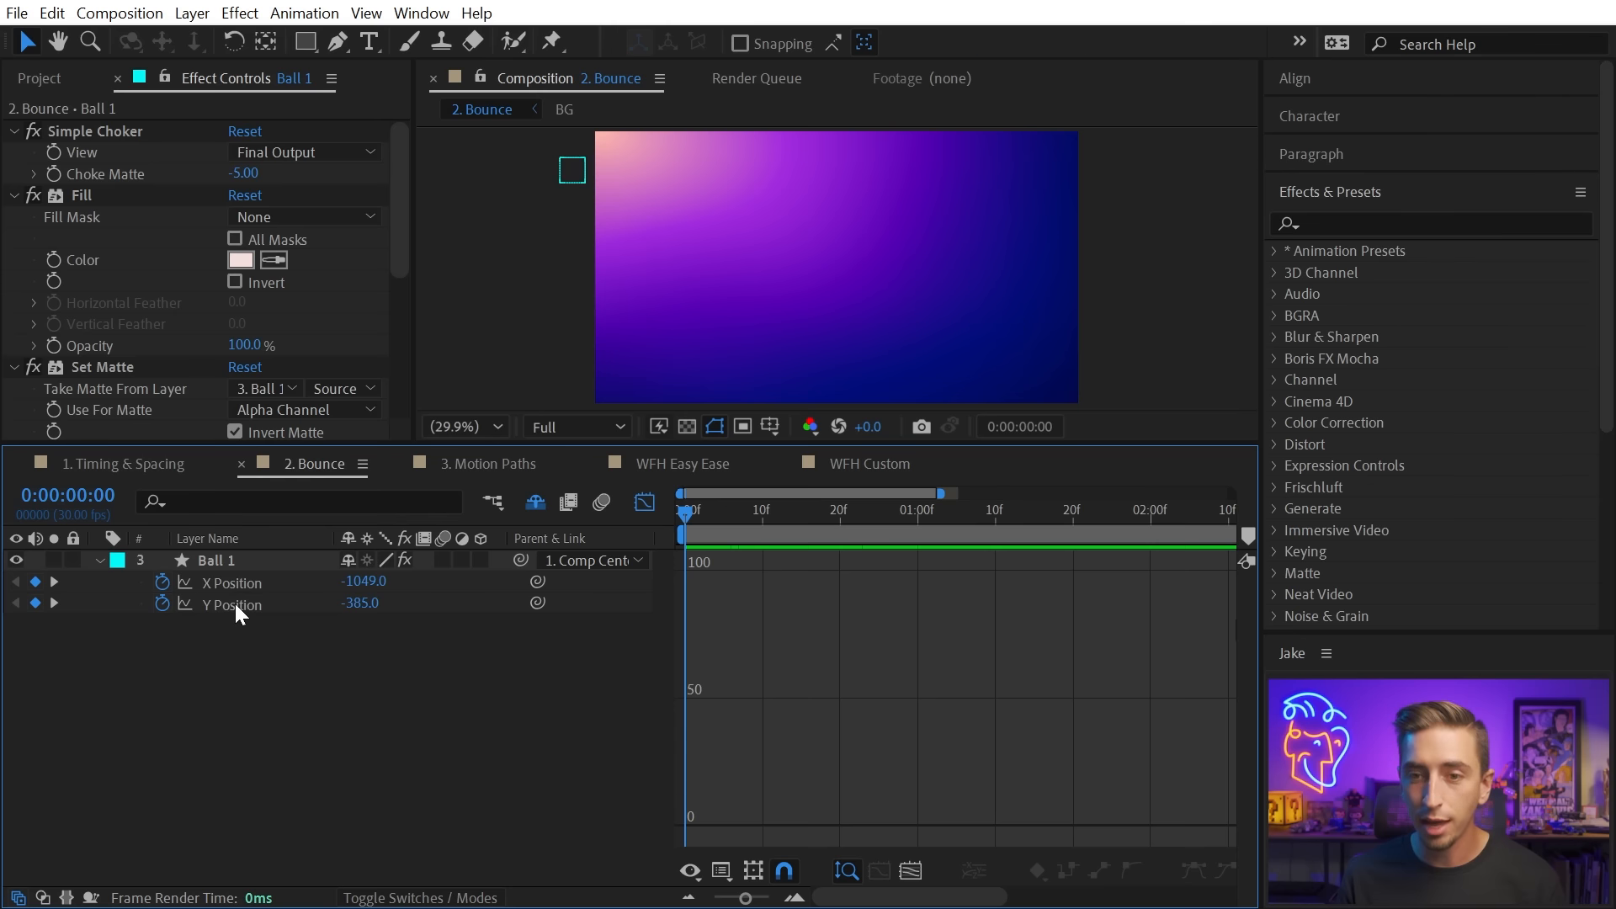
{"action": "key", "text": "space"}
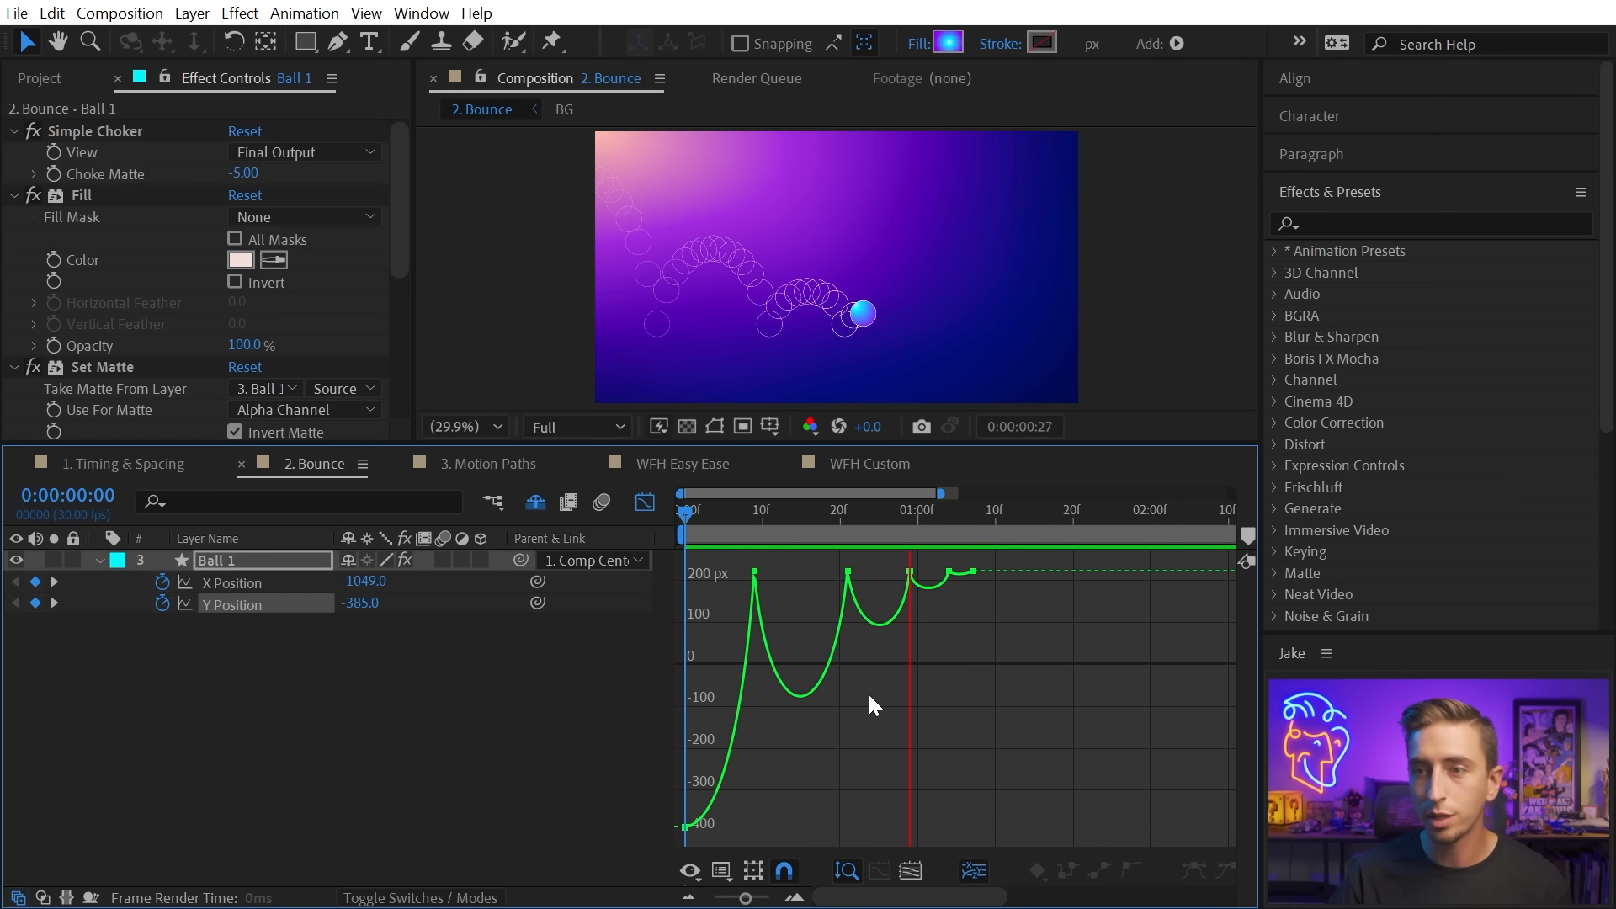
{"action": "key", "text": "space"}
{"action": "left_click", "coordinate": [755, 512]}
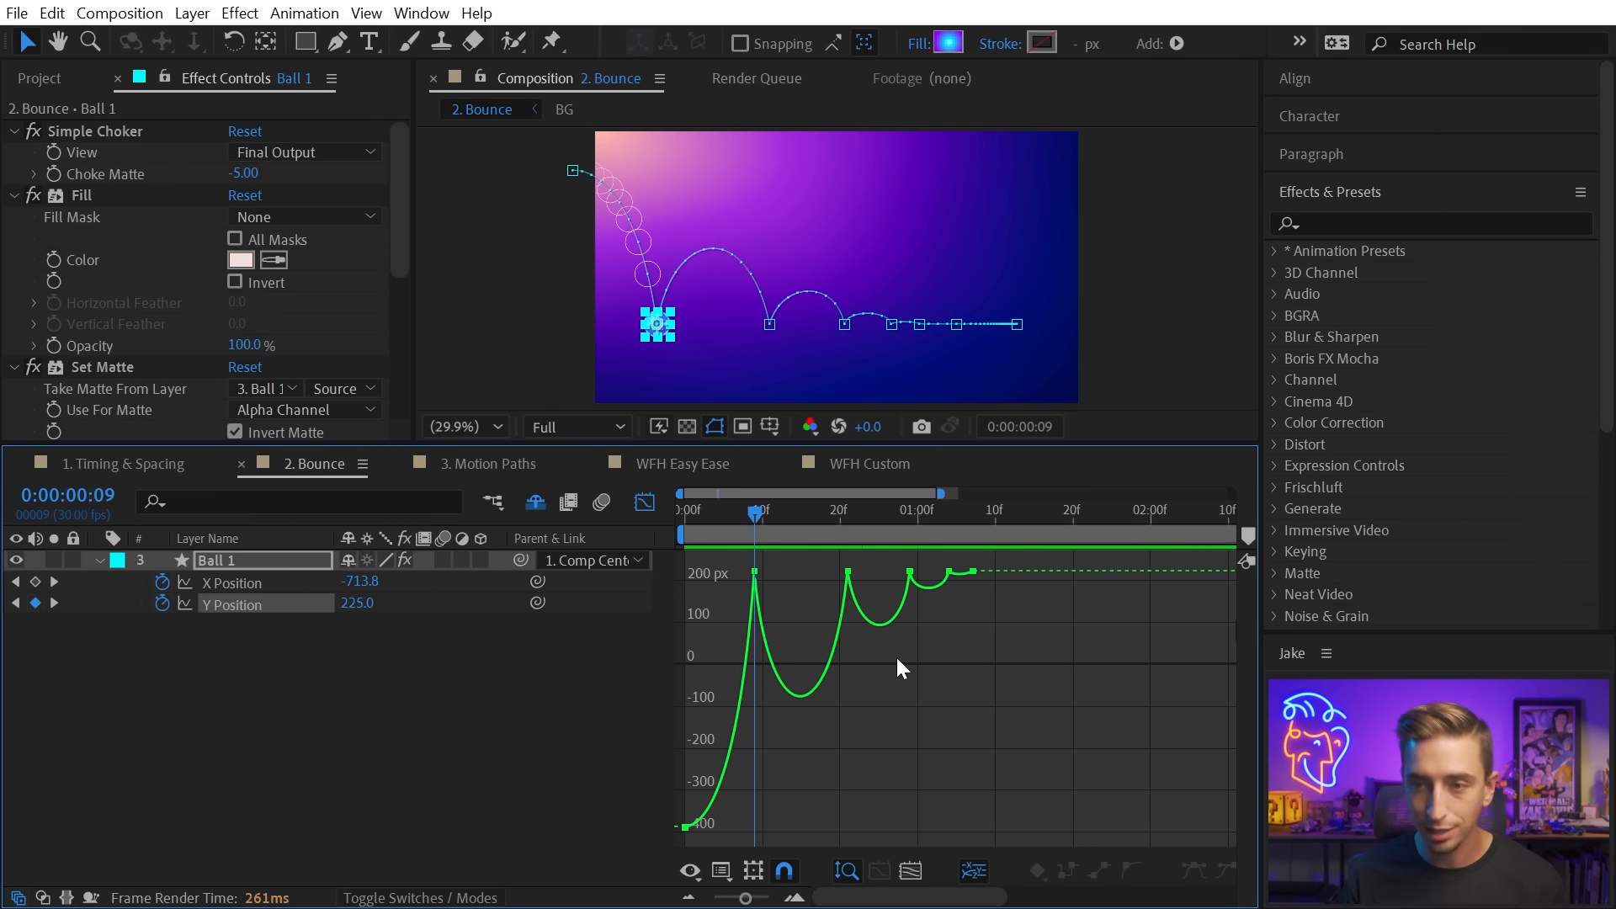
{"action": "key", "text": "space"}
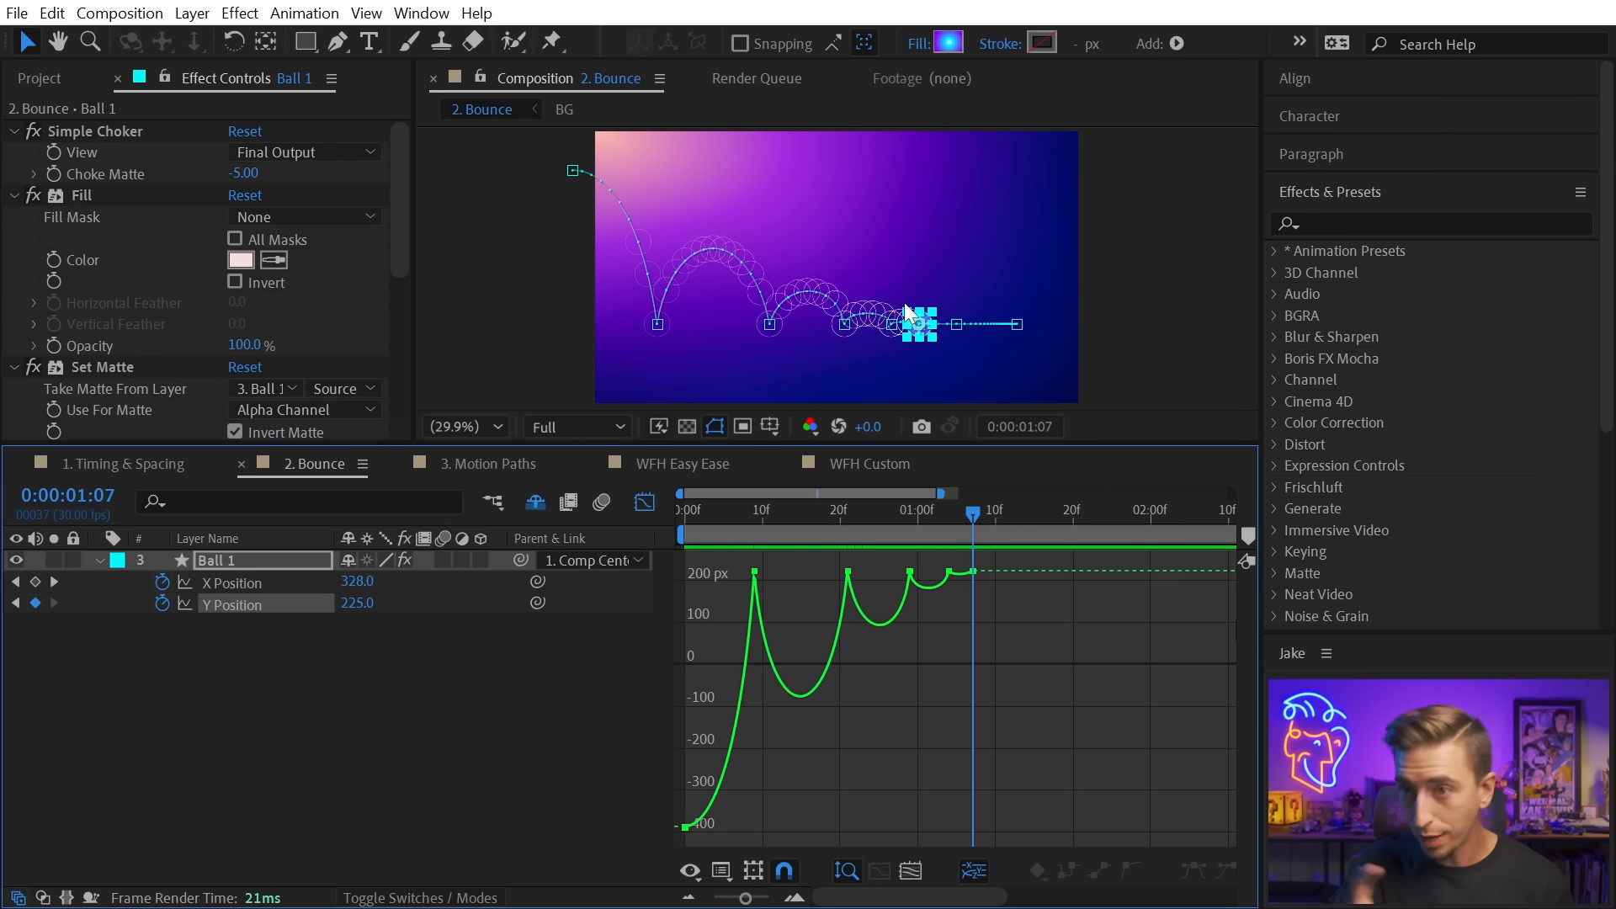
{"action": "left_click_drag", "start_coordinate": [857, 535], "coordinate": [685, 536]}
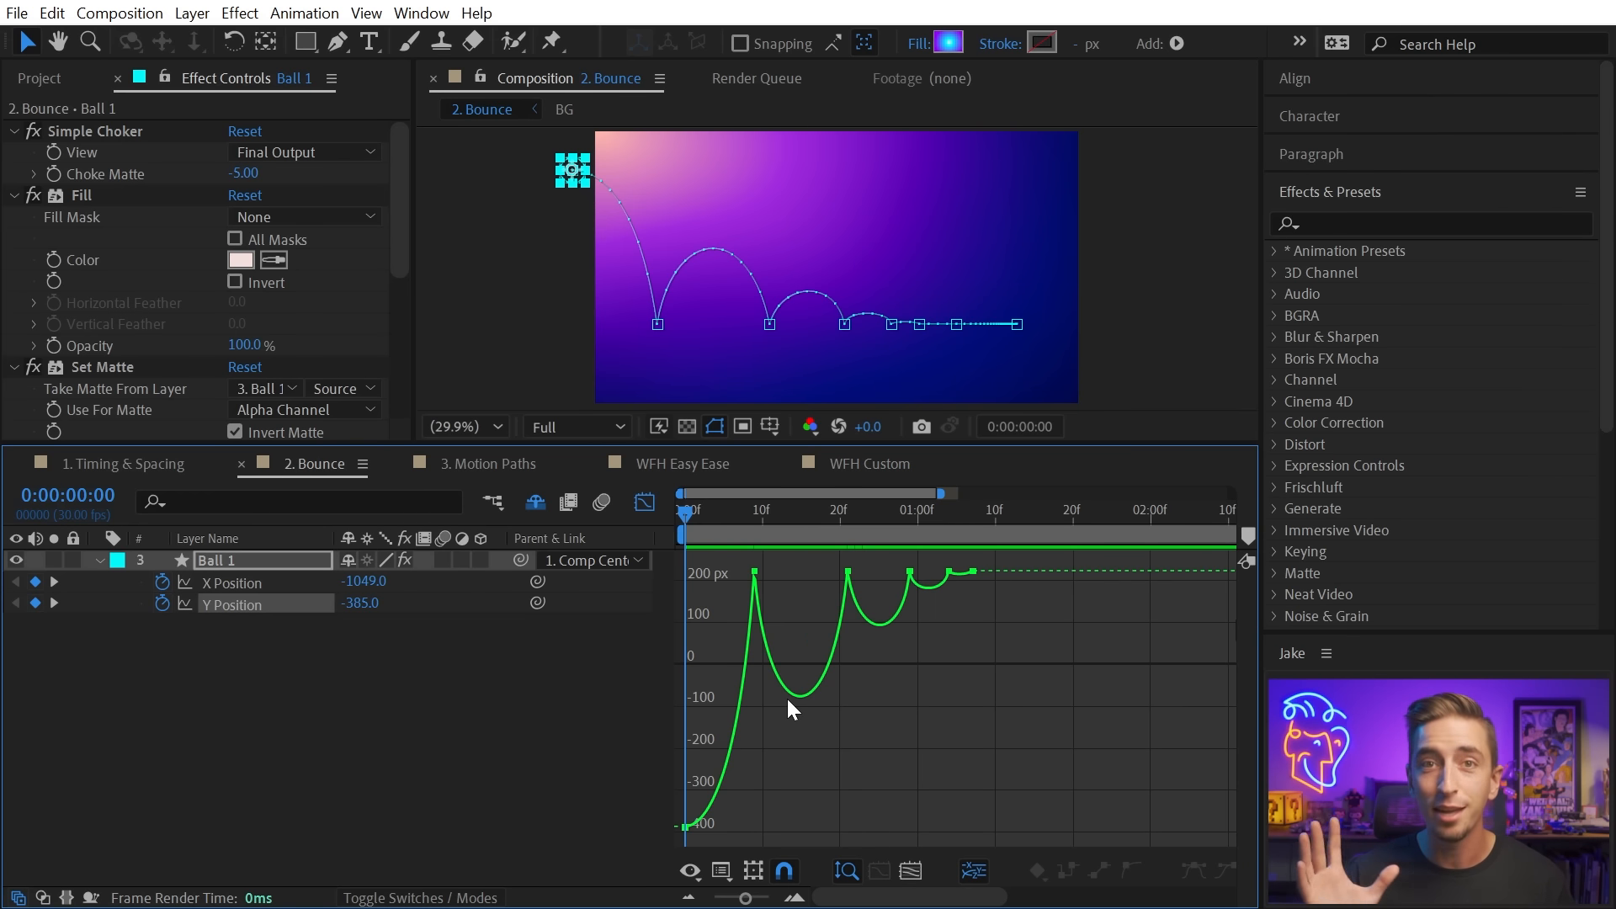
Duplicate Ball 1 with the original hidden, and recombine the copy's separated X and Y Position into one Position property.
{"action": "left_click", "coordinate": [253, 555]}
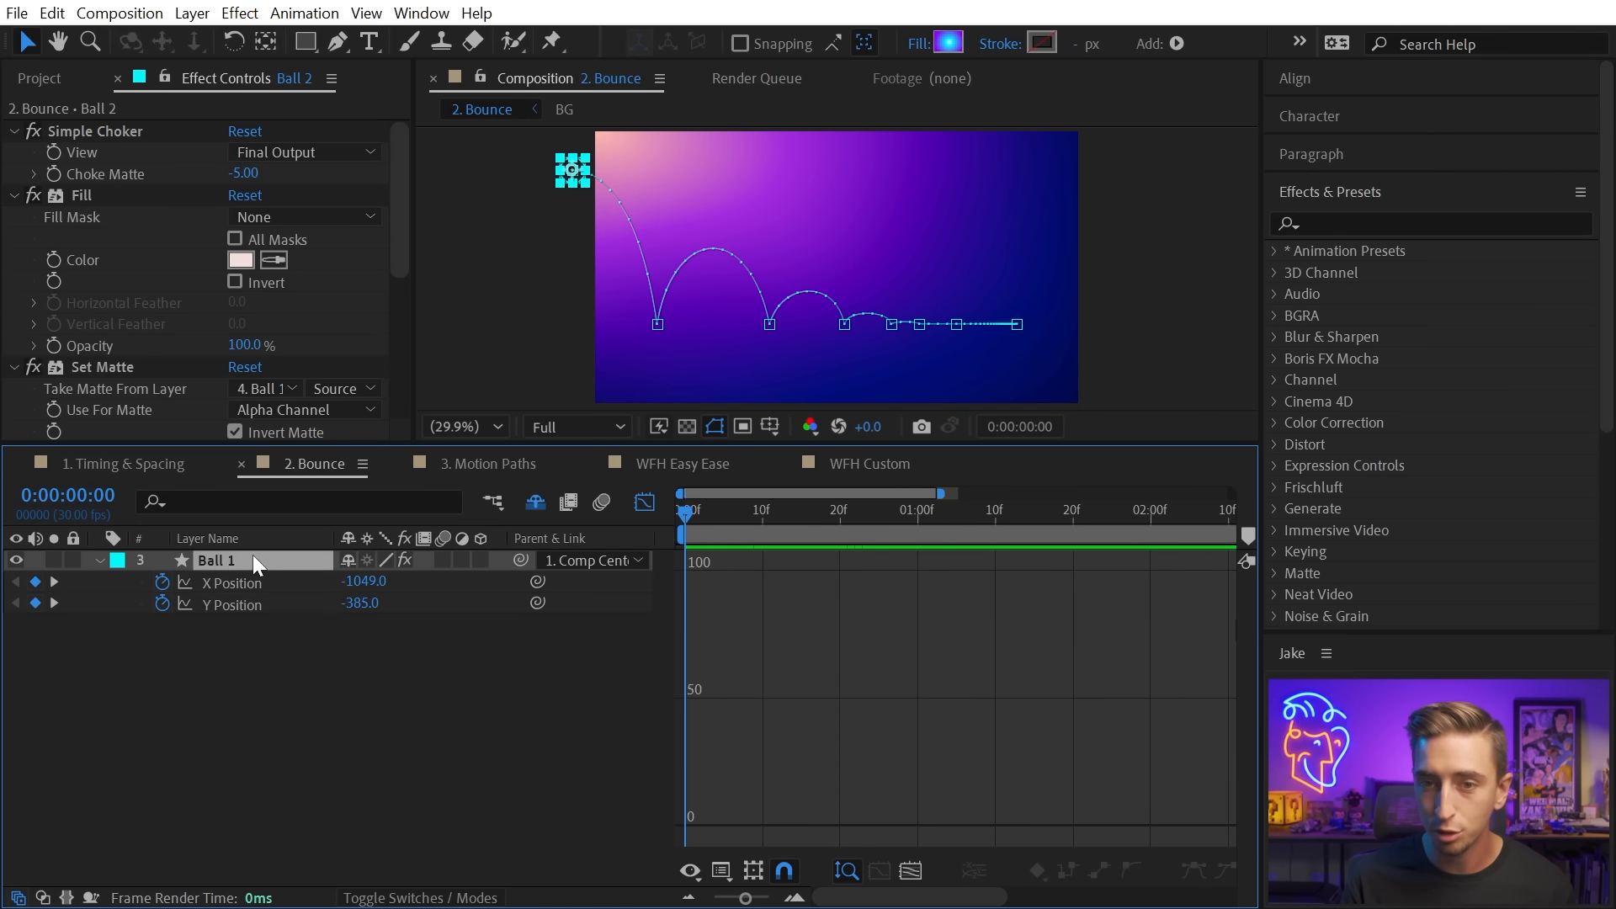
{"action": "key", "text": "ctrl+d"}
{"action": "key", "text": "p"}
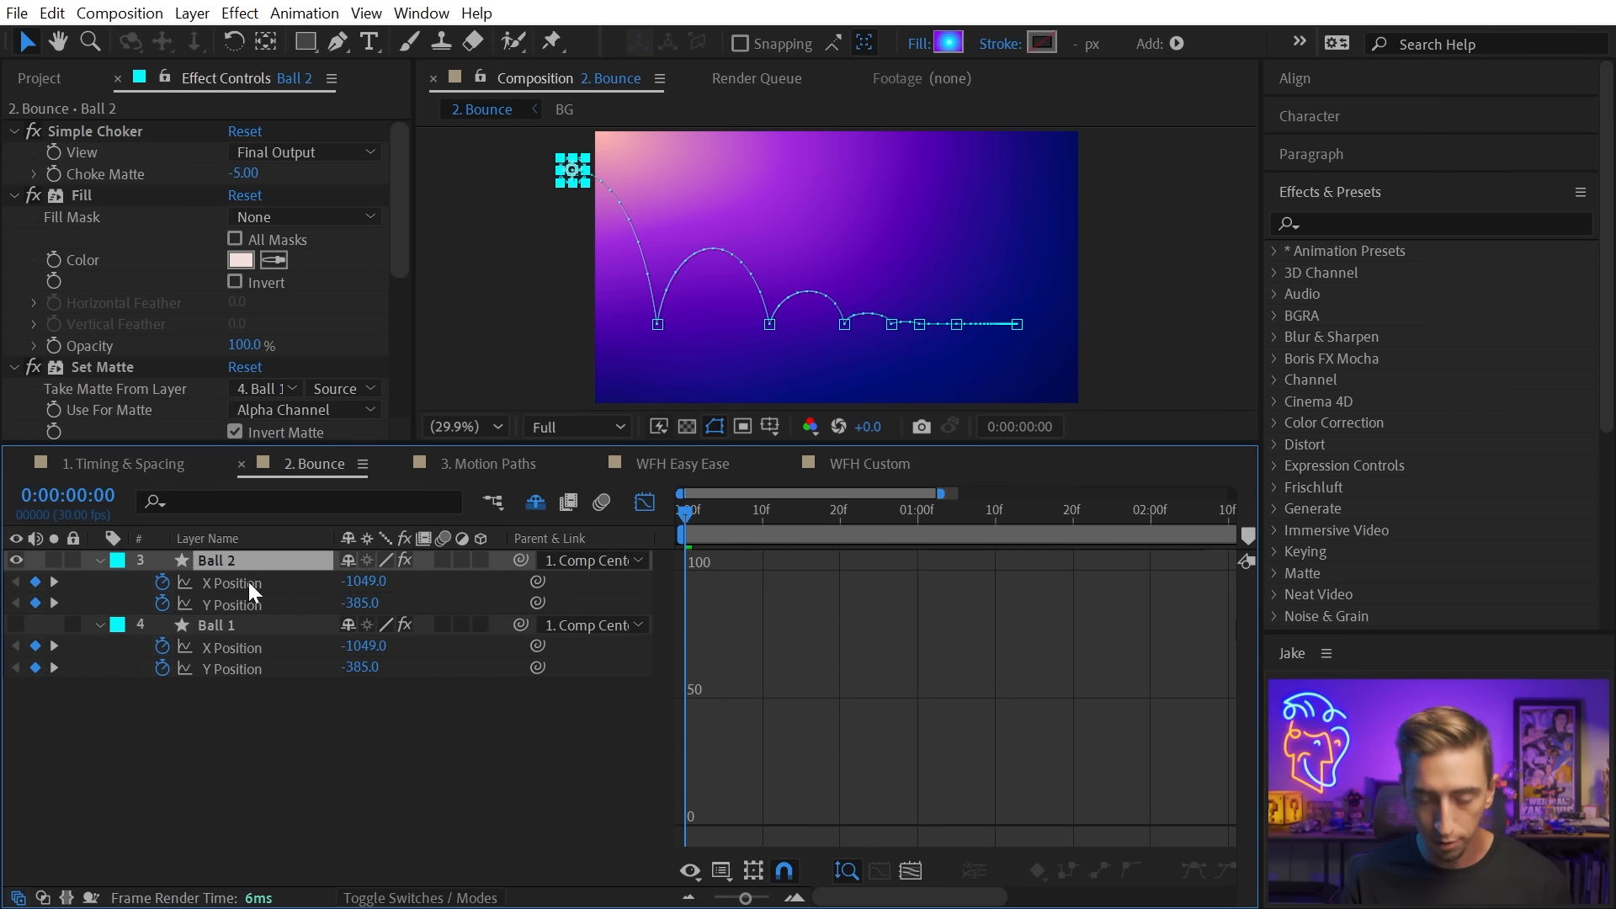
{"action": "right_click", "coordinate": [235, 591]}
{"action": "left_click", "coordinate": [345, 660]}
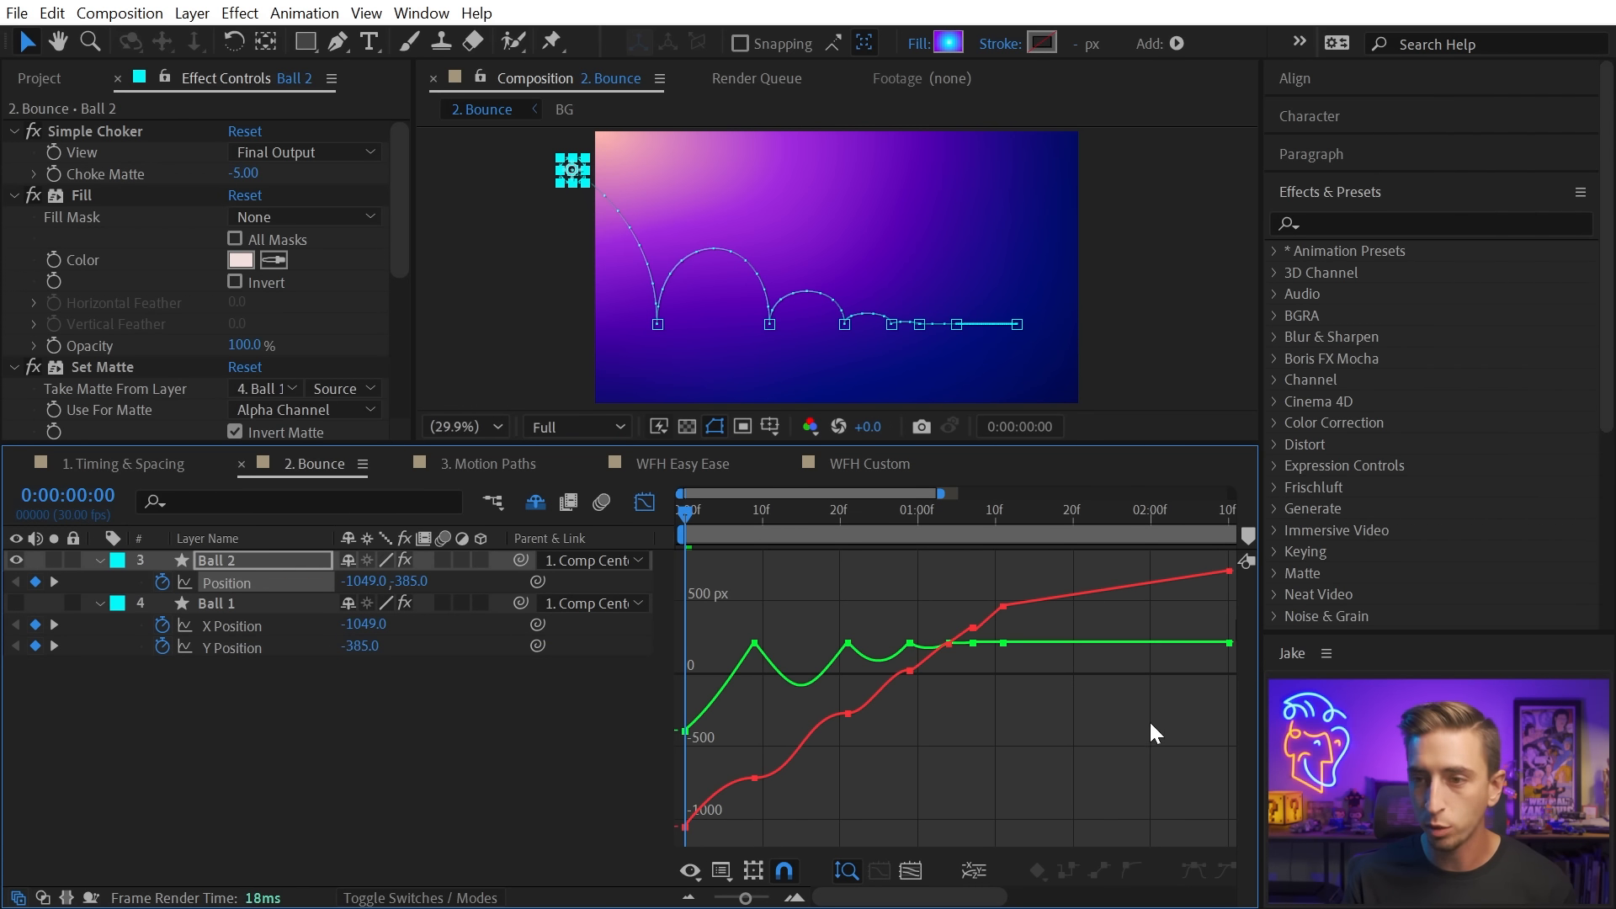
Select the duplicate's Position keyframes, preview its bounce and switch the Graph Editor to the speed graph.
{"action": "left_click", "coordinate": [257, 583]}
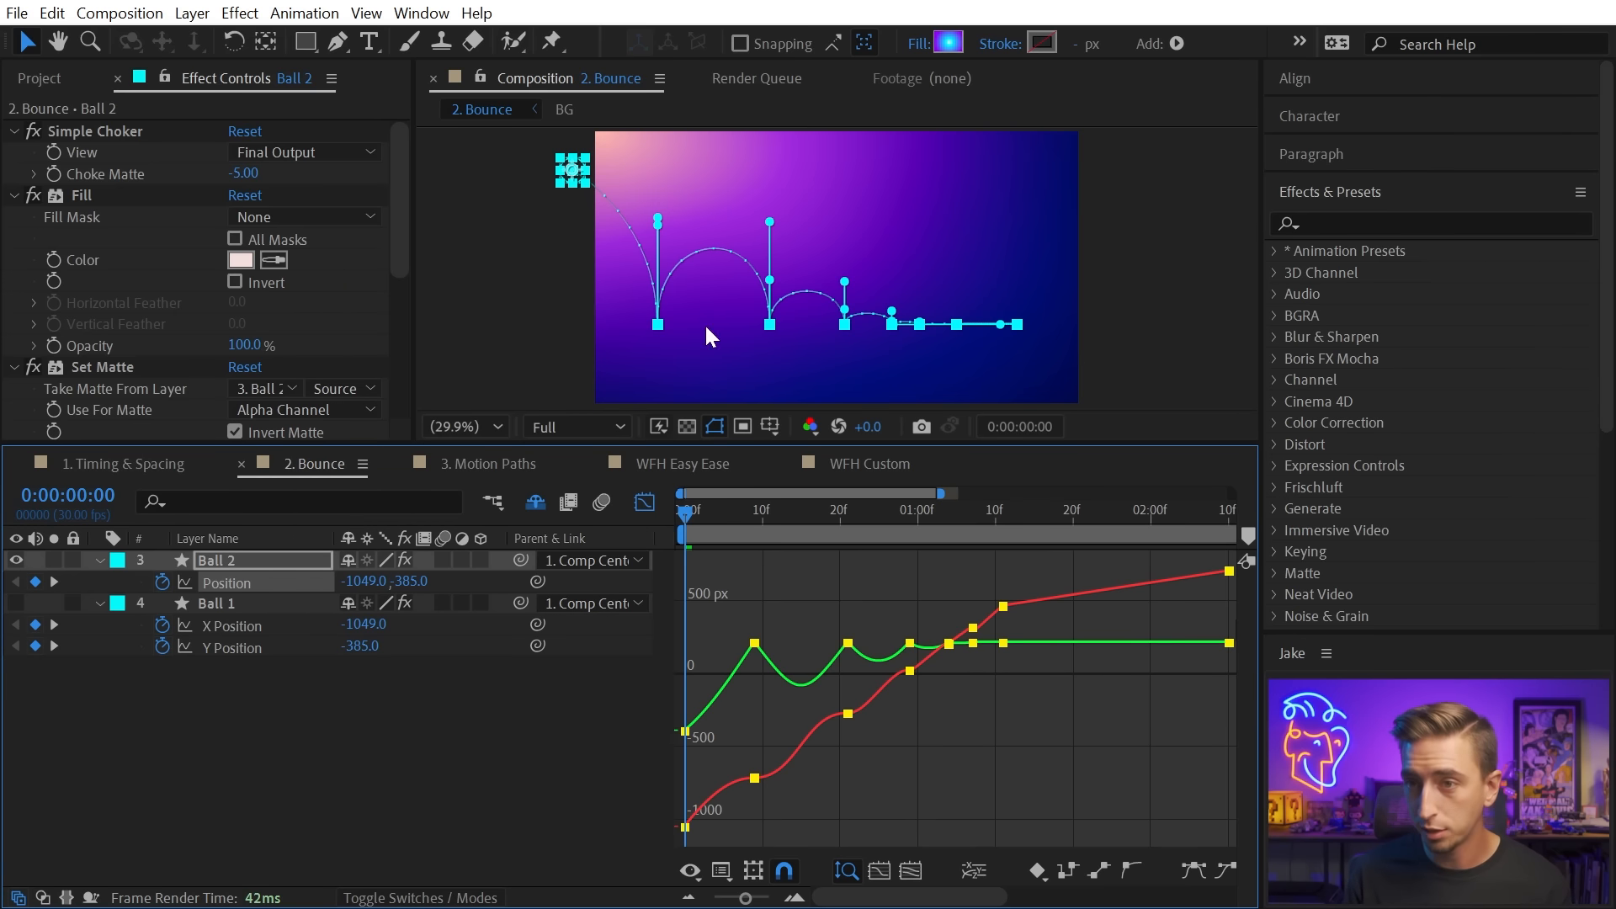
{"action": "key", "text": "space"}
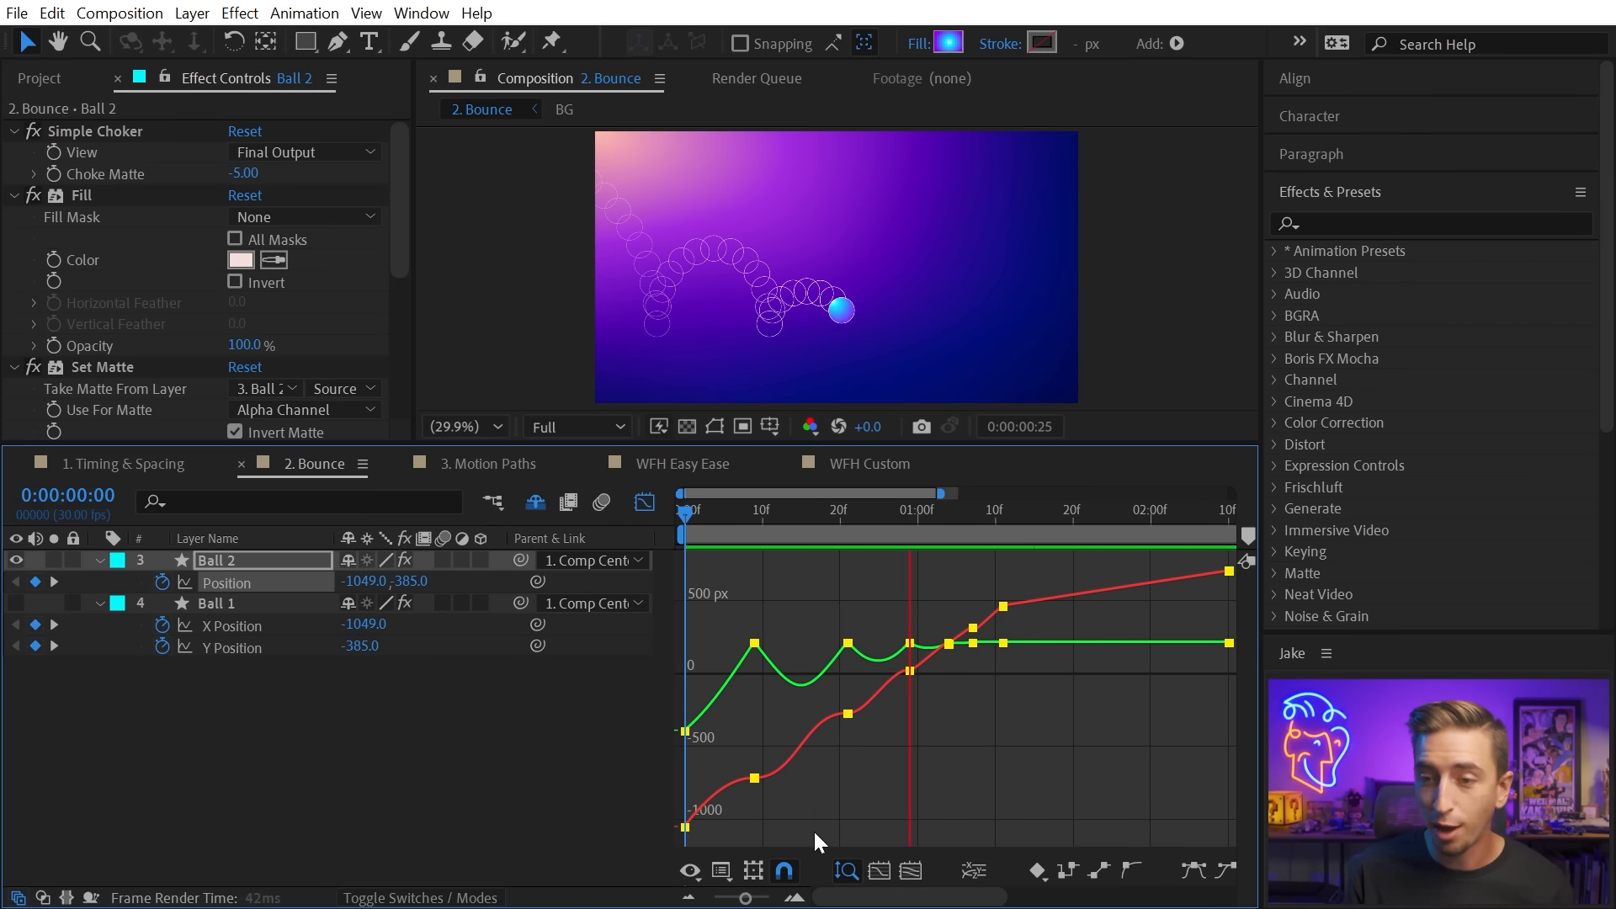
{"action": "key", "text": "space"}
{"action": "left_click", "coordinate": [758, 908]}
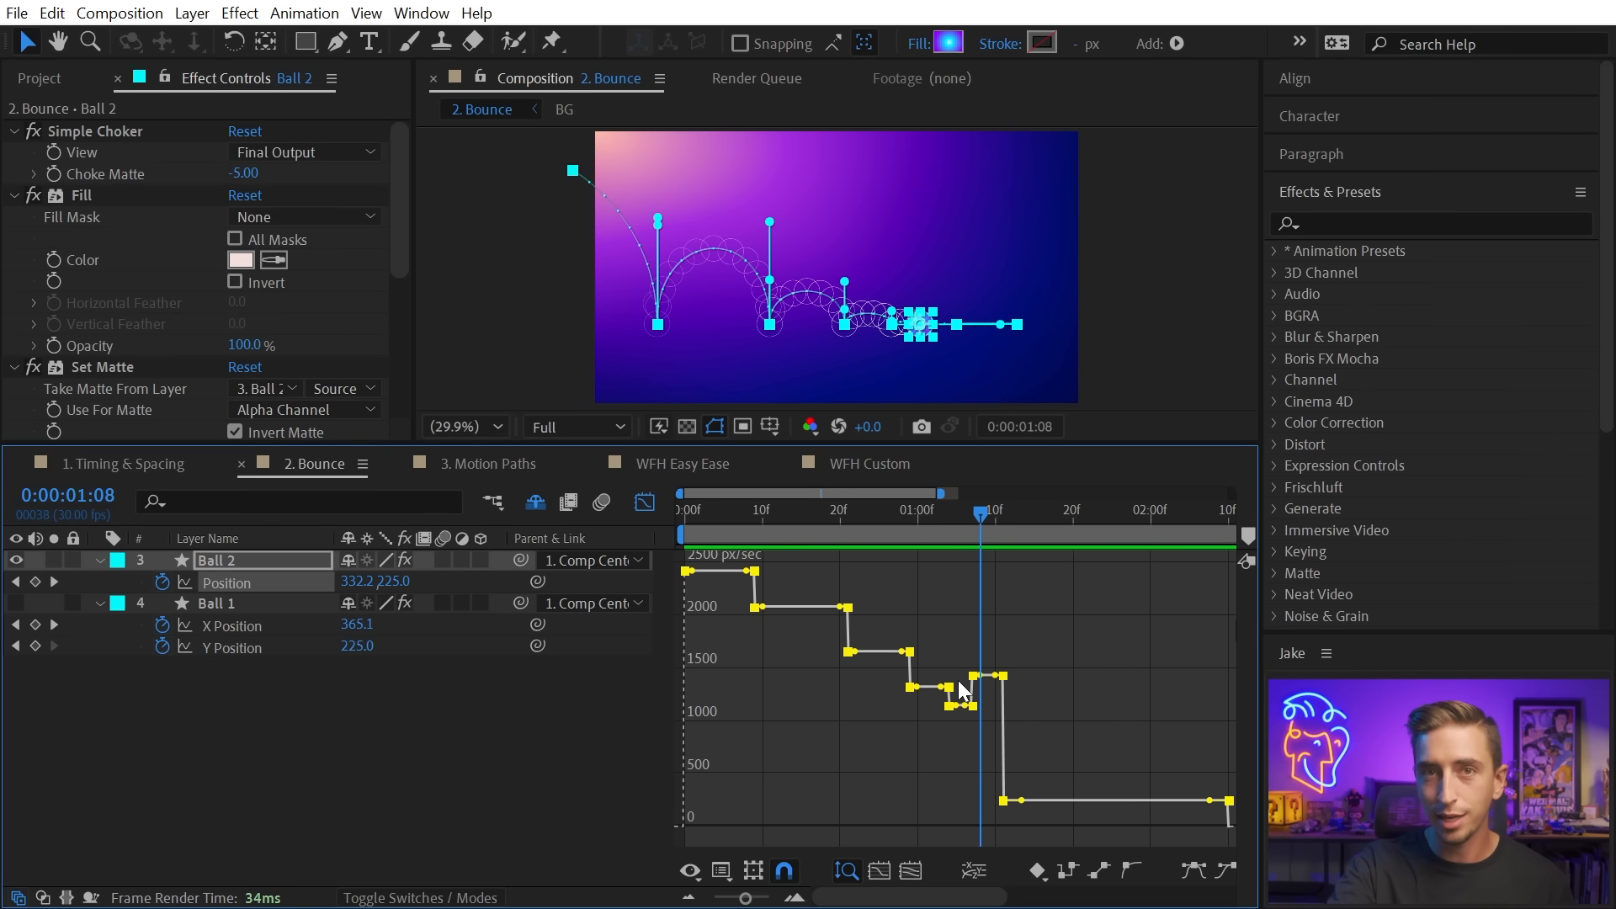
Delete the duplicate Ball 2 layer and make Ball 1 visible again.
{"action": "left_click", "coordinate": [260, 562]}
{"action": "key", "text": "Delete"}
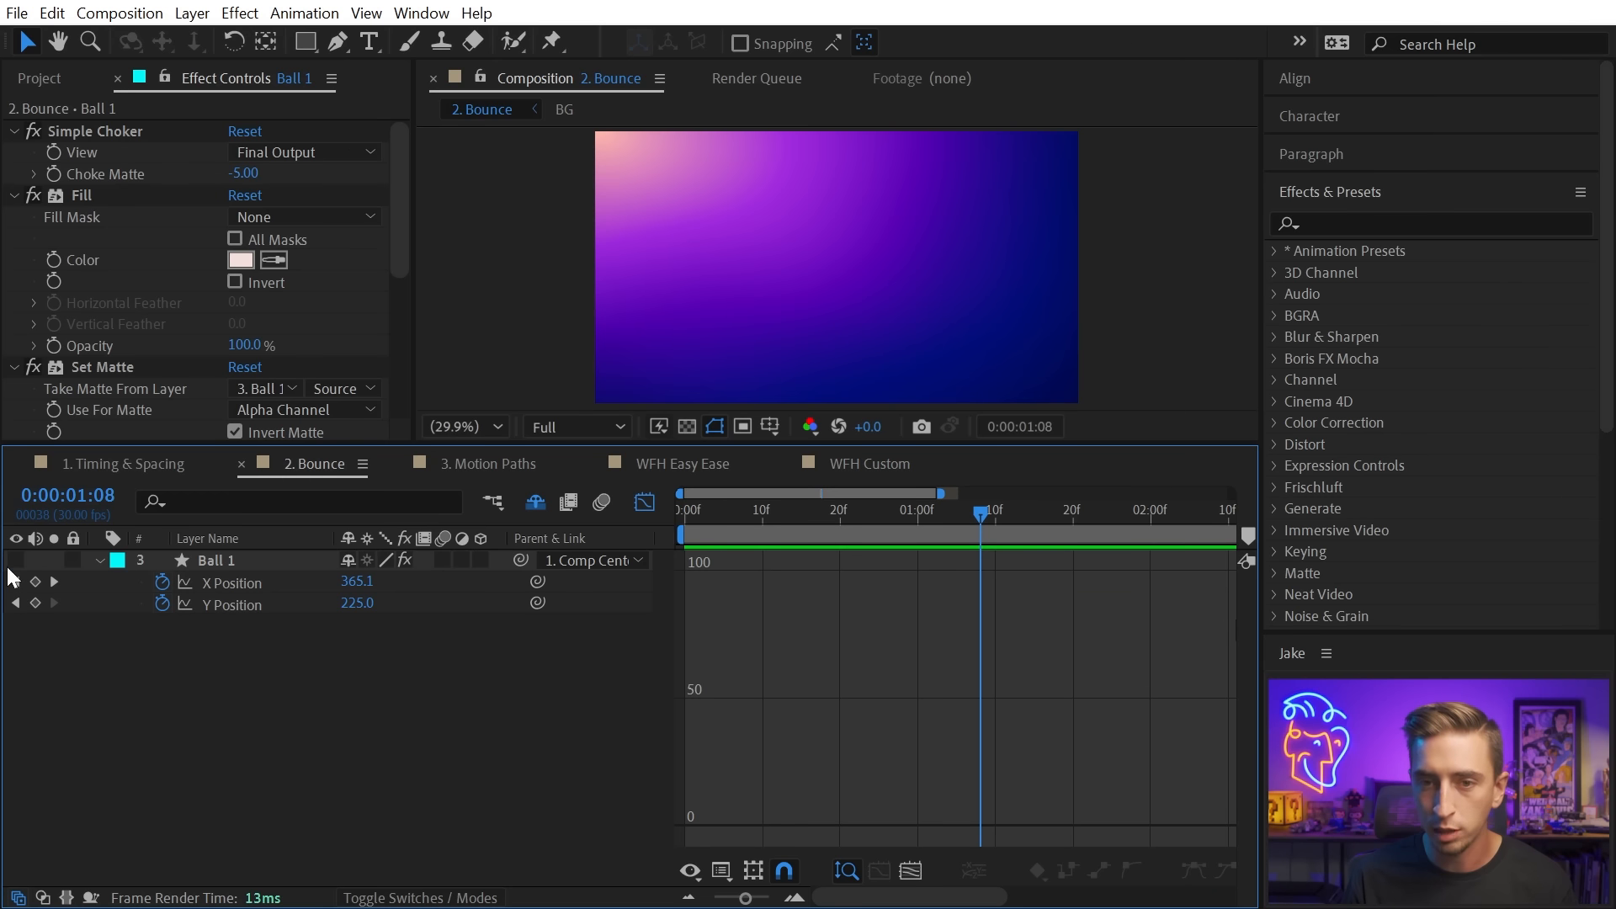
{"action": "left_click", "coordinate": [16, 560]}
Examine the speed graphs of Ball 1's X and Y Position together, and Y Position on its own.
{"action": "left_click", "coordinate": [245, 585]}
{"action": "left_click", "coordinate": [242, 602], "text": "shift"}
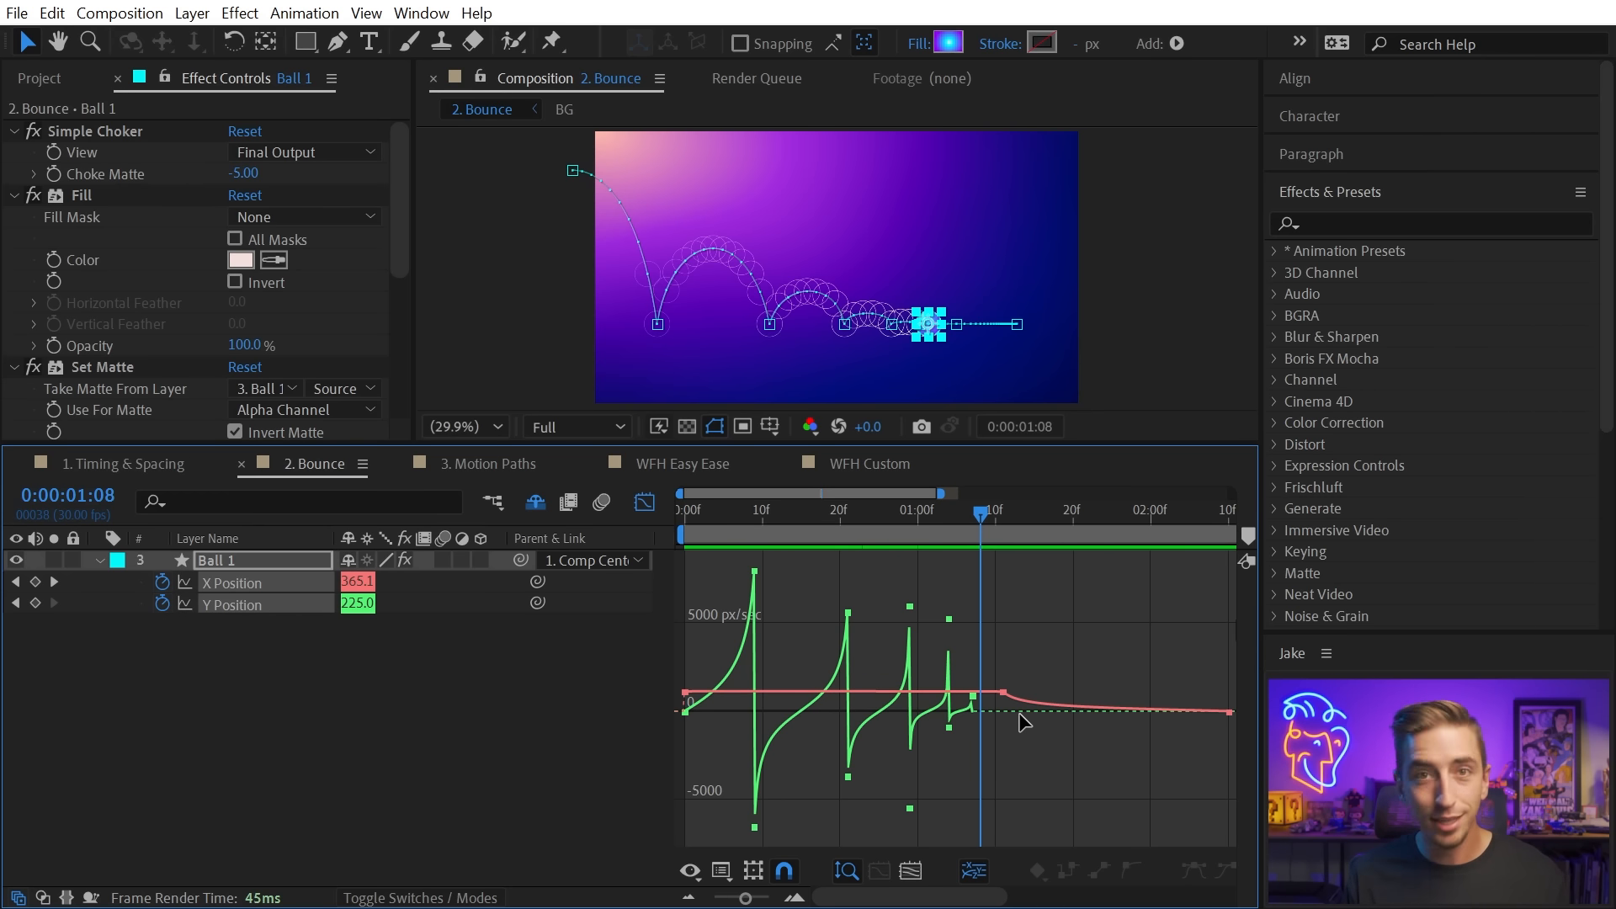
{"action": "left_click", "coordinate": [204, 684]}
{"action": "left_click", "coordinate": [225, 604]}
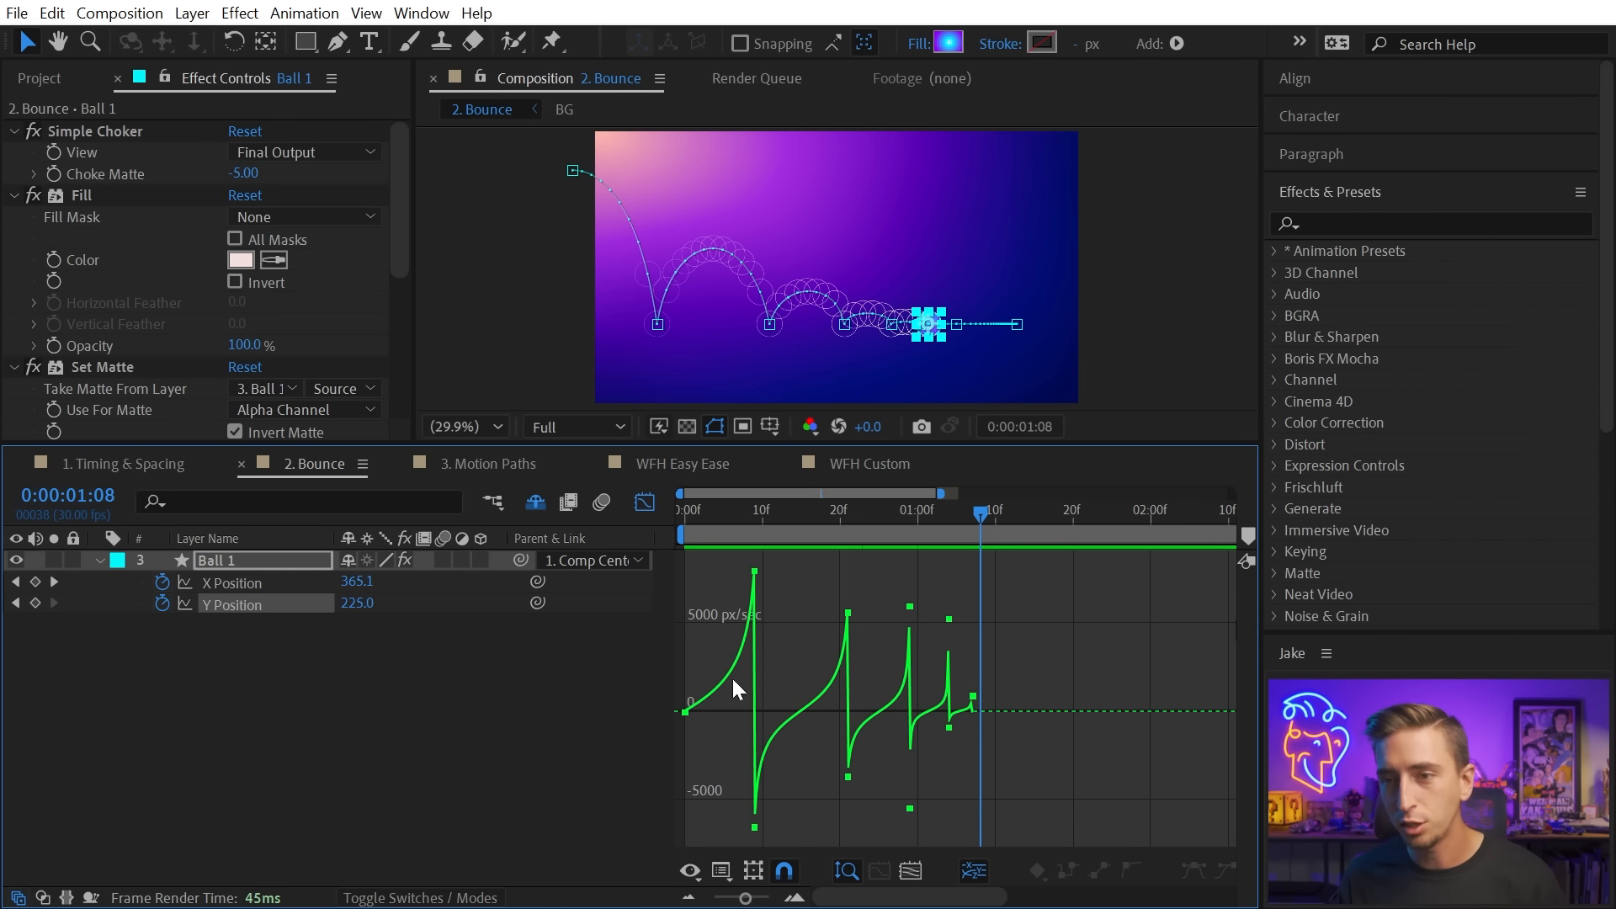
{"action": "mouse_move", "coordinate": [757, 573]}
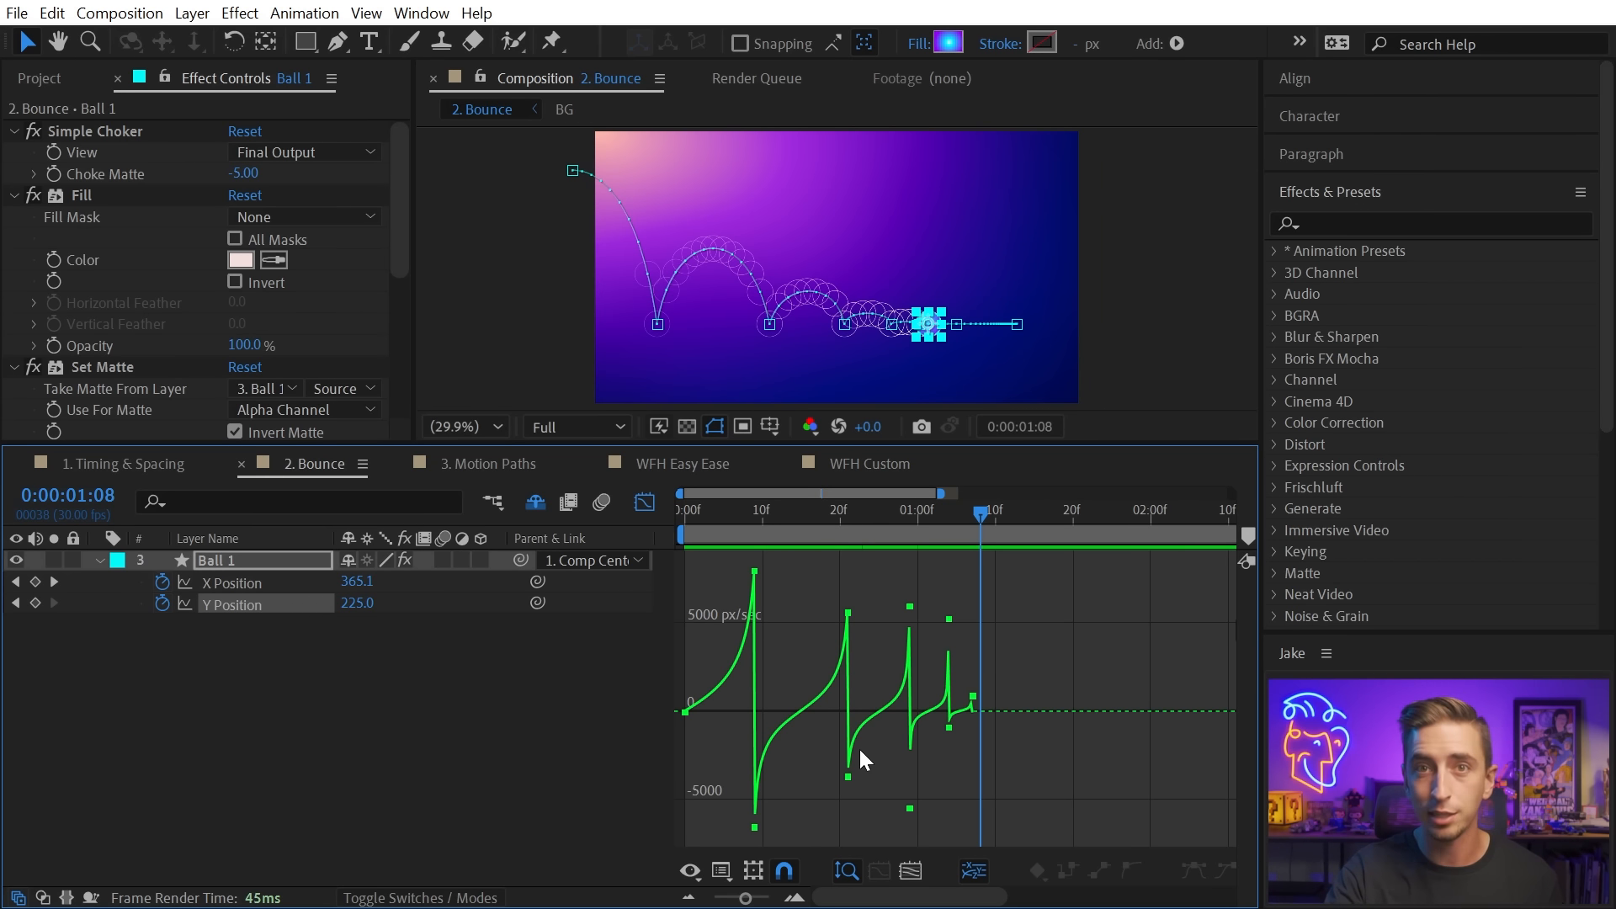
Open the 3. Motion Paths composition, enlarge the viewer and select Ball 1's Position to show its figure-eight path.
{"action": "left_click", "coordinate": [512, 462]}
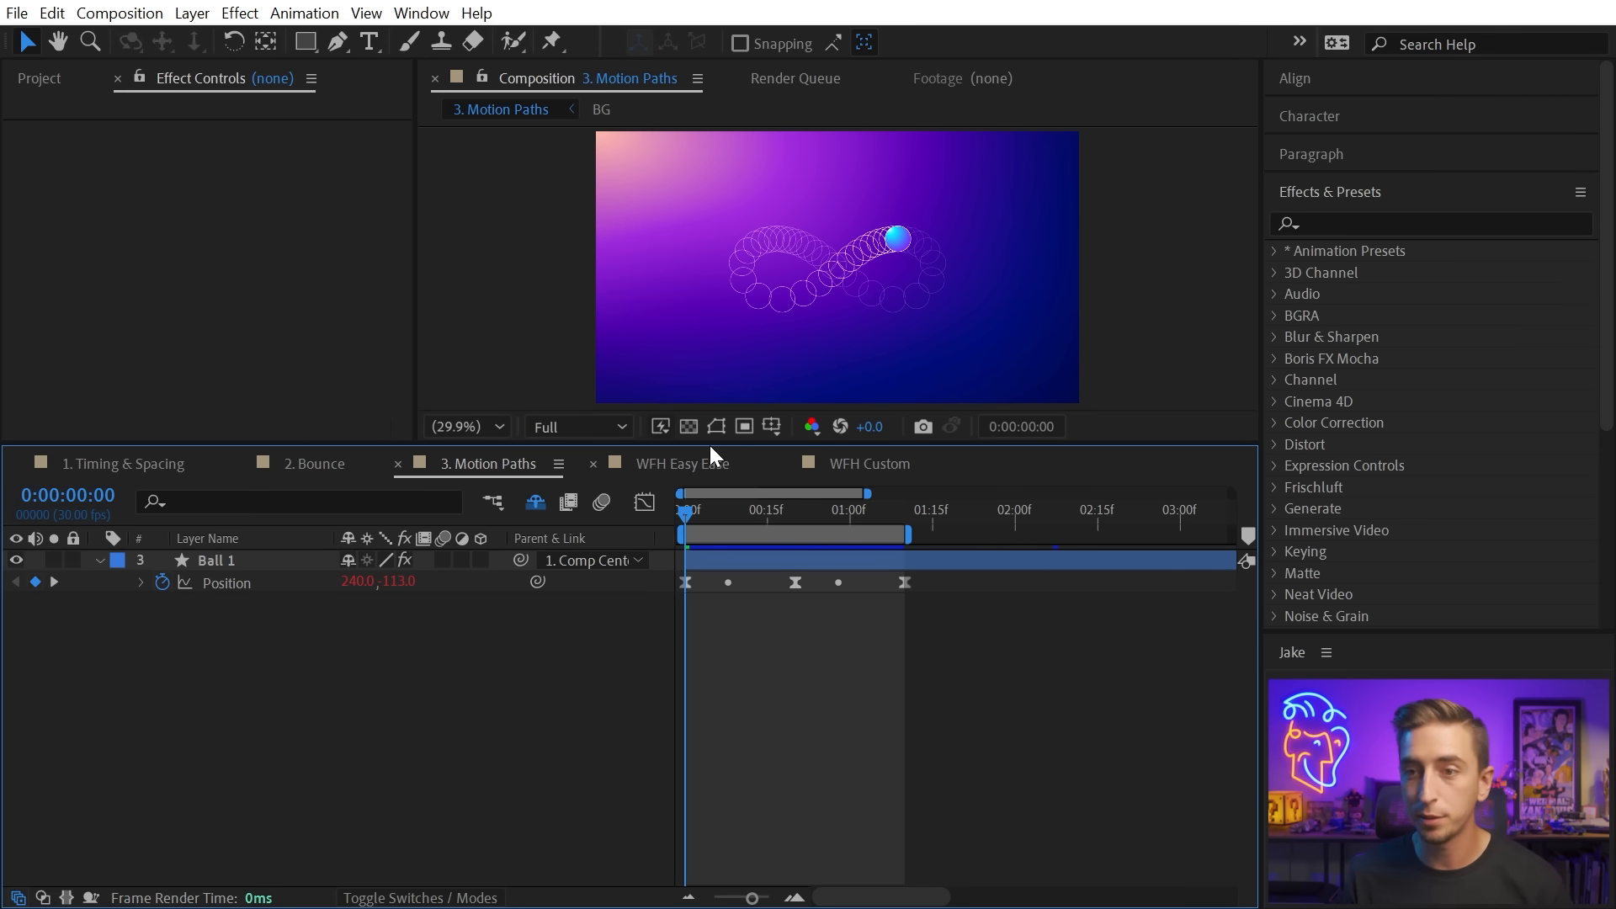
{"action": "left_click_drag", "start_coordinate": [709, 446], "coordinate": [733, 623]}
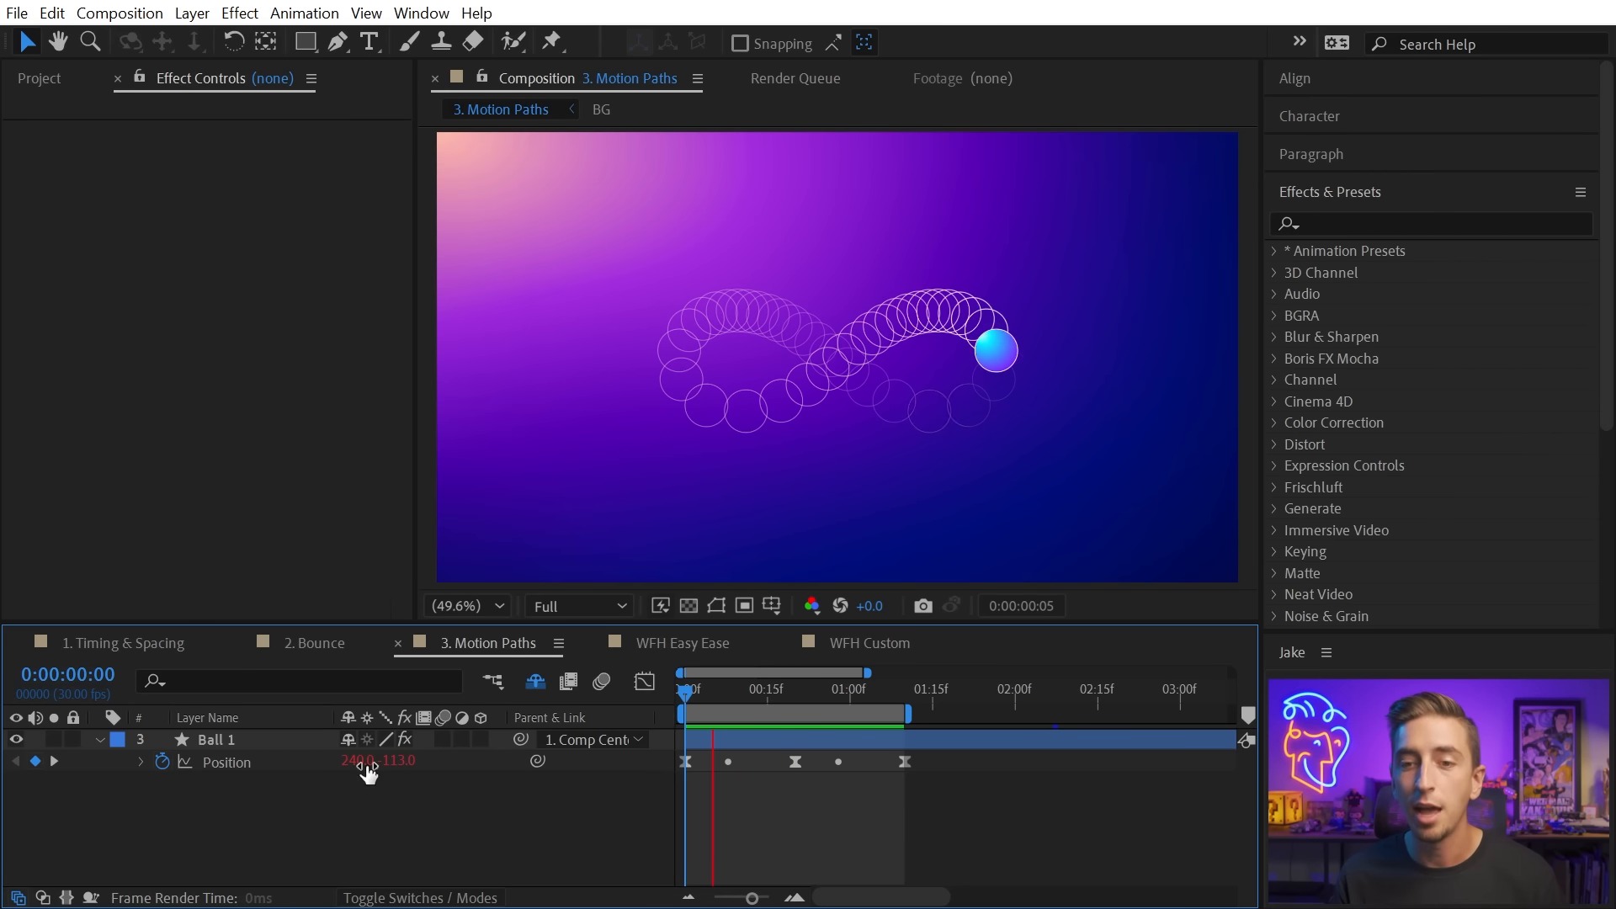
{"action": "left_click", "coordinate": [290, 736]}
{"action": "left_click", "coordinate": [239, 761]}
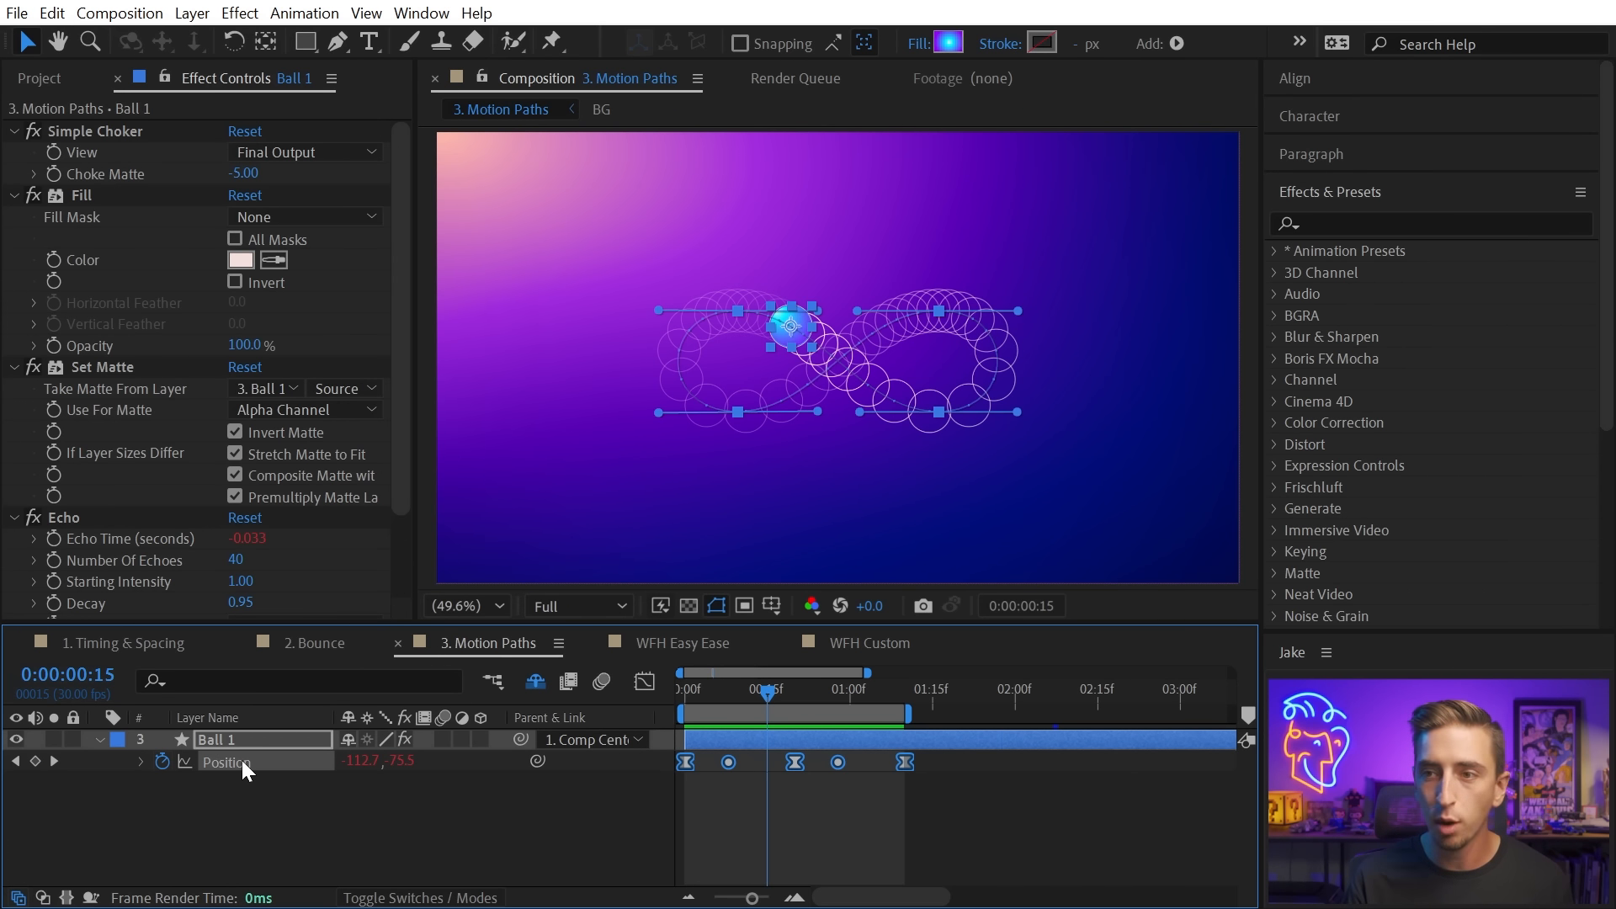
Inspect Ball 1's roving Position keyframes, moving to frame 8 and selecting the first one to compare it with the motion path.
{"action": "left_click", "coordinate": [729, 699]}
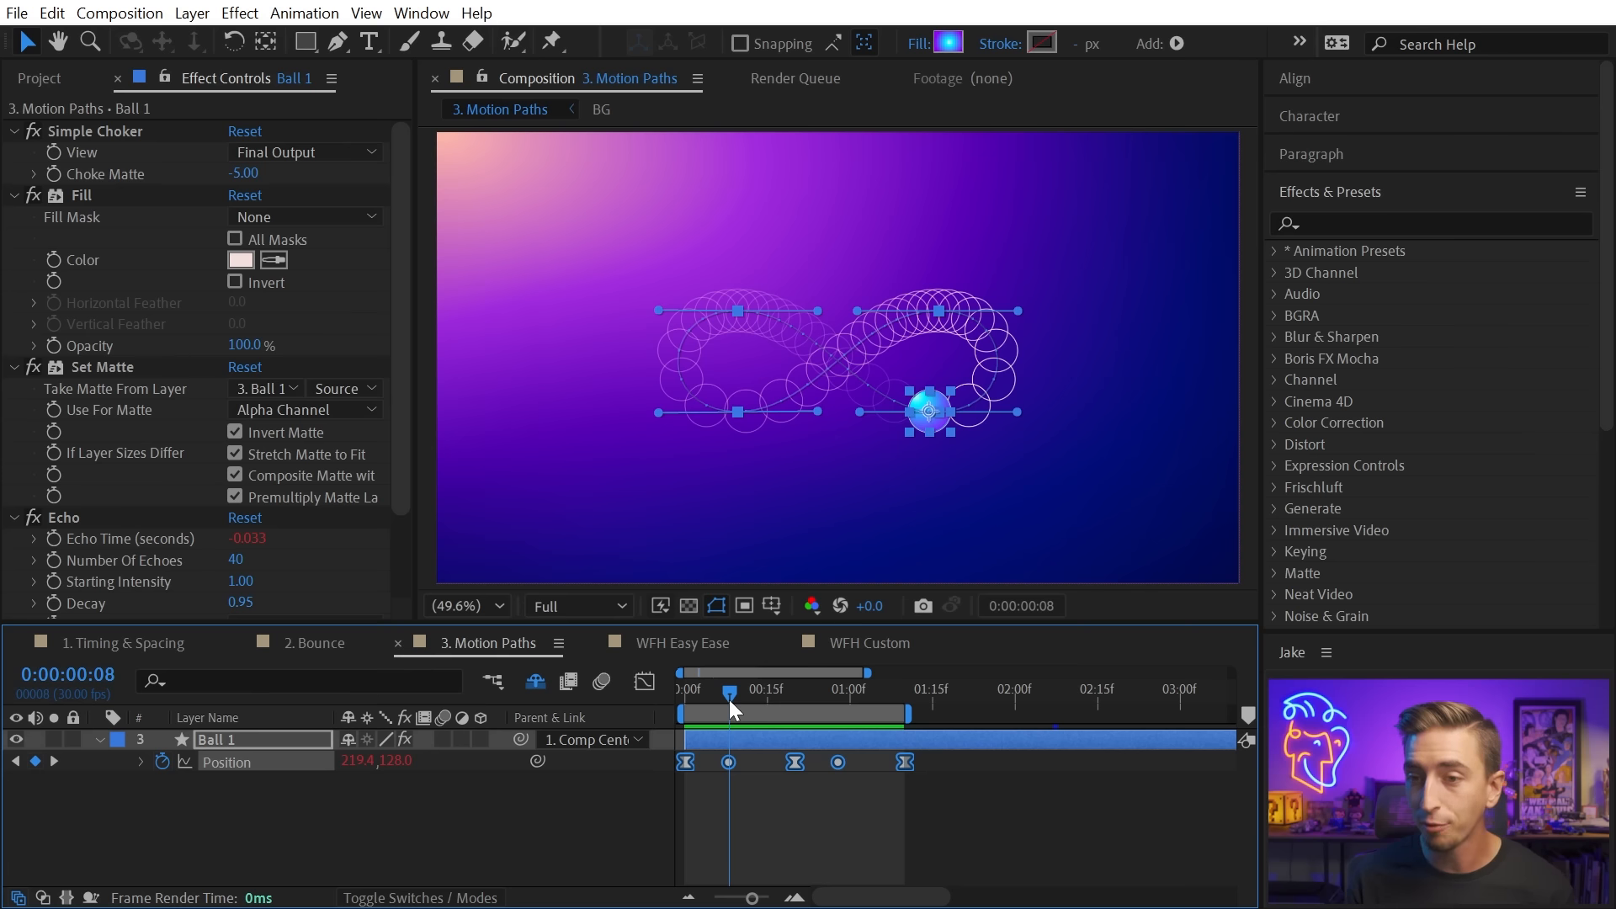
{"action": "mouse_move", "coordinate": [729, 700]}
{"action": "left_mouse_down"}
{"action": "mouse_move", "coordinate": [754, 701]}
{"action": "mouse_move", "coordinate": [735, 700]}
{"action": "left_mouse_up"}
{"action": "left_click", "coordinate": [726, 769]}
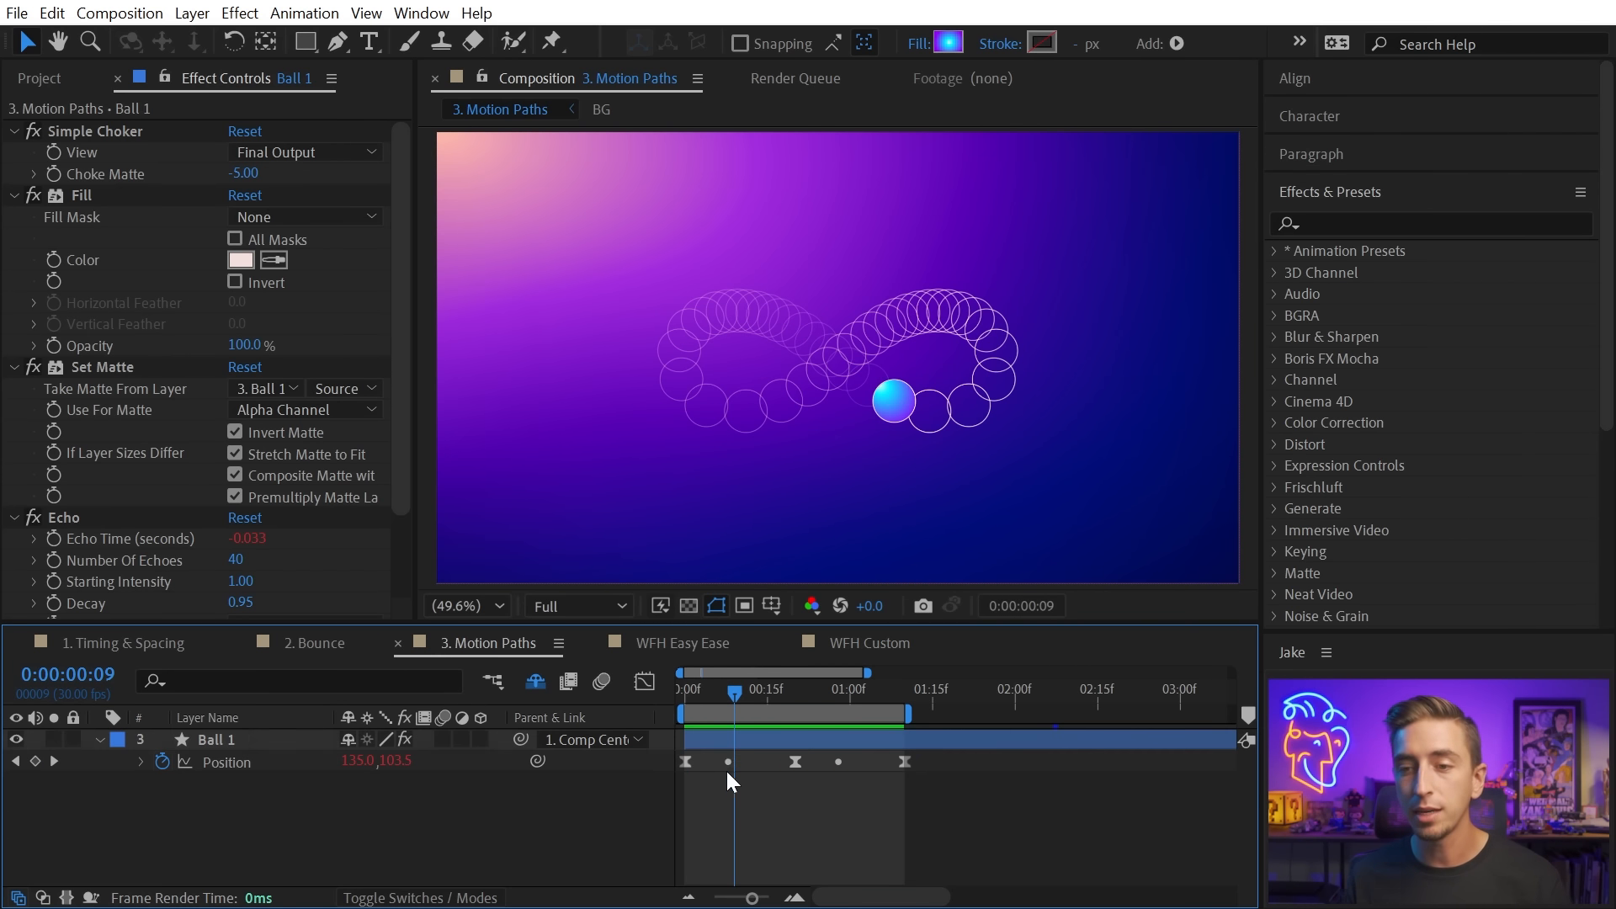
{"action": "left_click_drag", "start_coordinate": [736, 759], "coordinate": [856, 757]}
{"action": "mouse_move", "coordinate": [737, 700]}
{"action": "left_mouse_down"}
{"action": "mouse_move", "coordinate": [720, 700]}
{"action": "mouse_move", "coordinate": [734, 705]}
{"action": "left_mouse_up"}
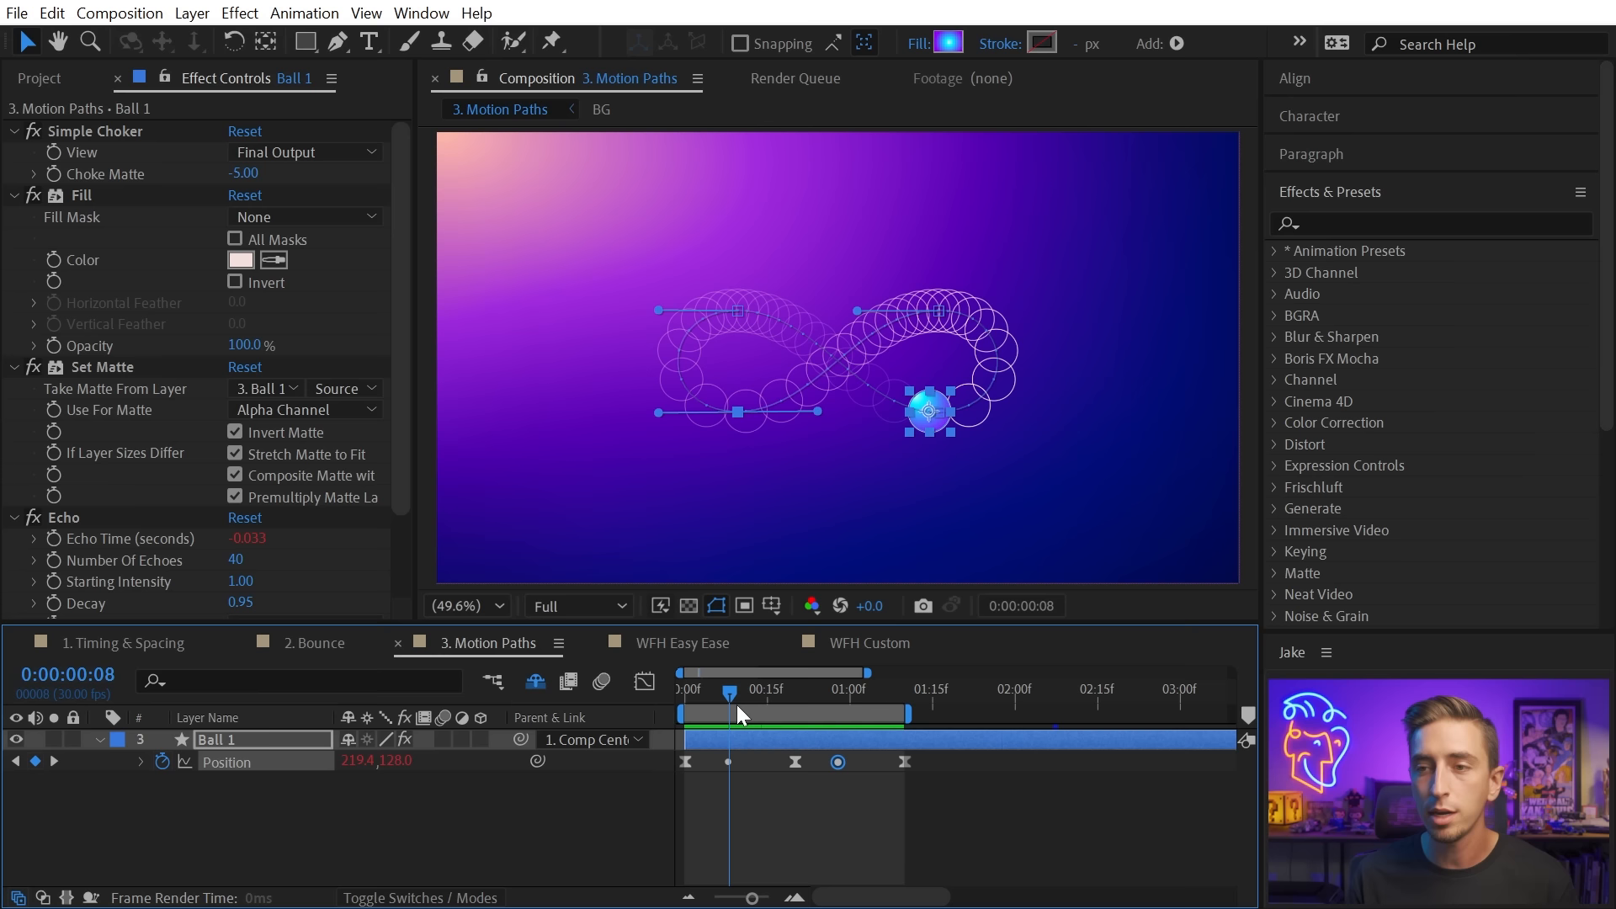
{"action": "left_click", "coordinate": [729, 762]}
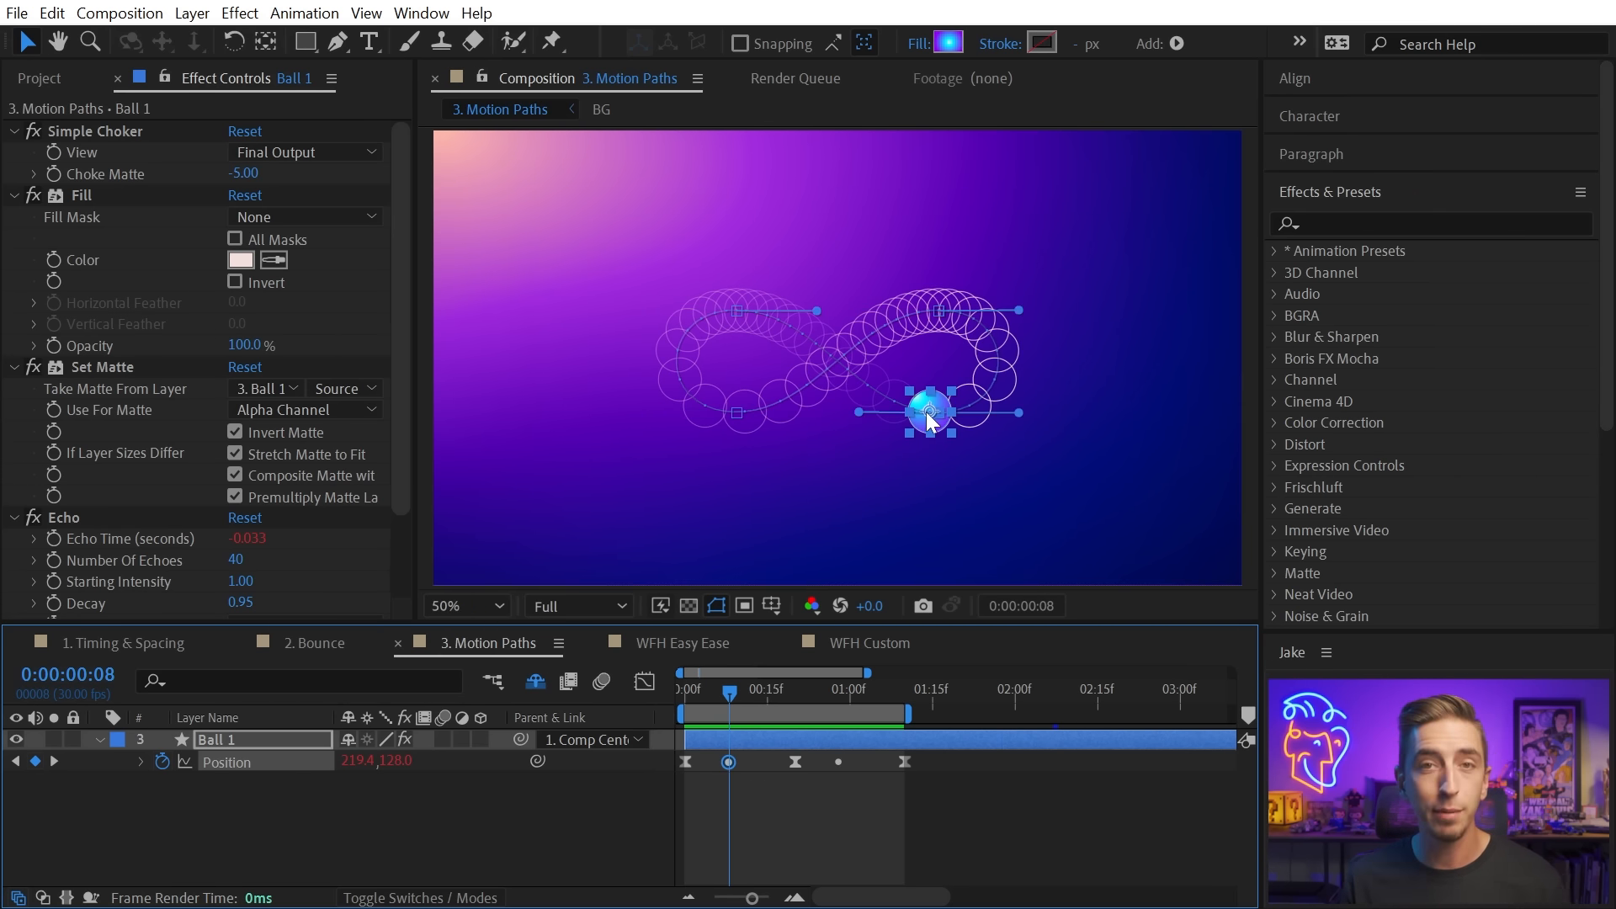
{"action": "key", "text": "slash"}
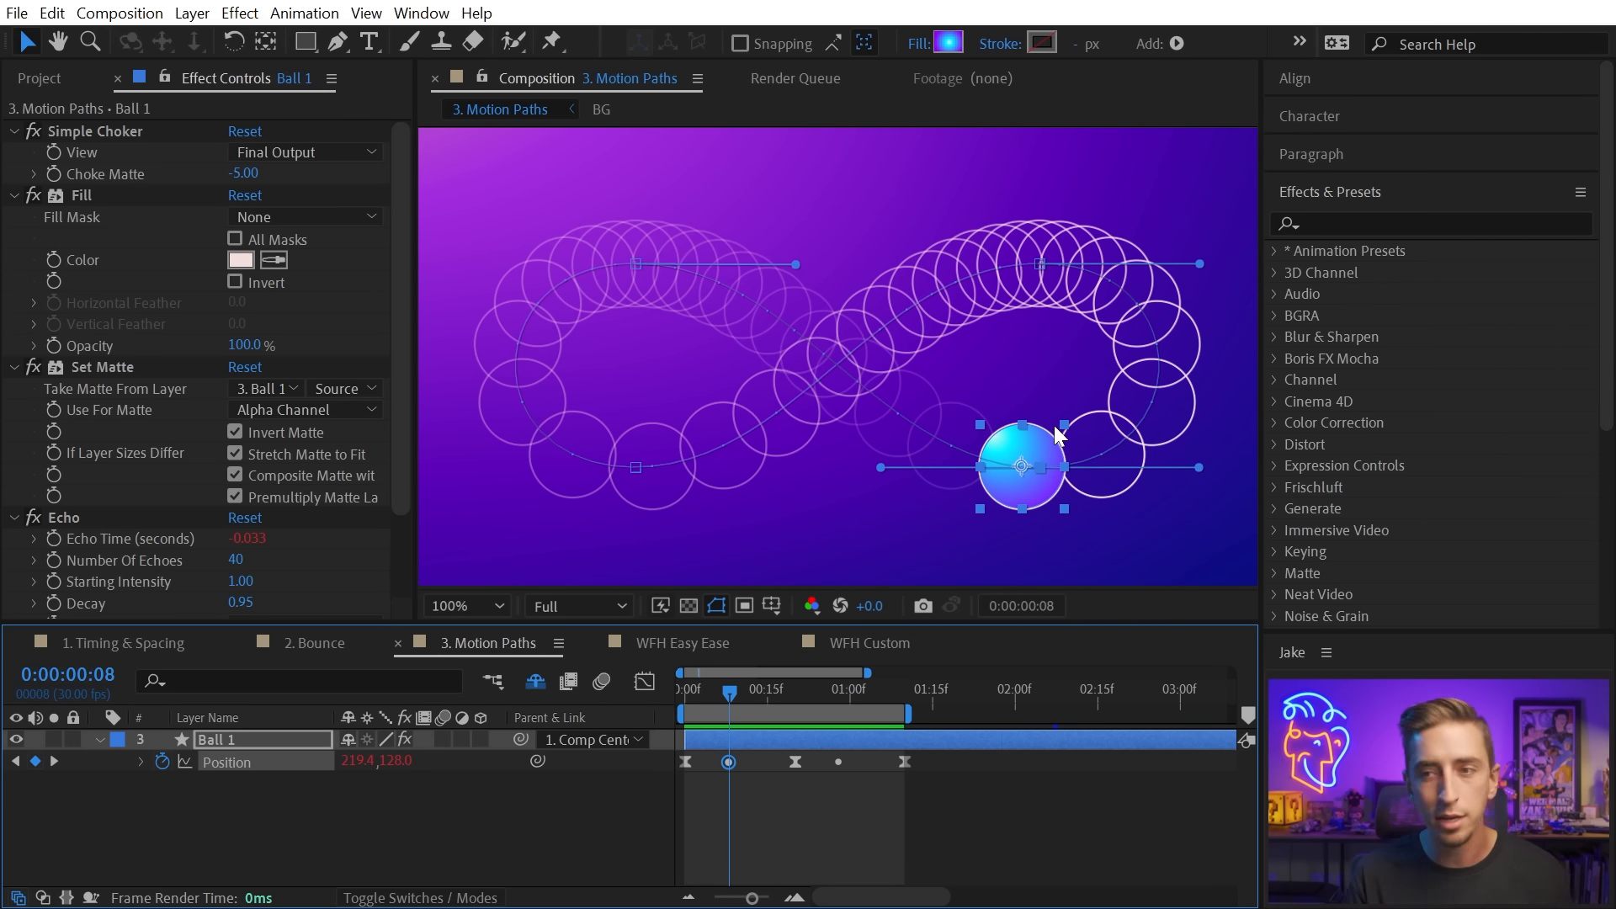
Scrub Ball 1's animation from the first frame to frame 27 and select its middle Position keyframe.
{"action": "left_click_drag", "start_coordinate": [707, 691], "coordinate": [683, 685]}
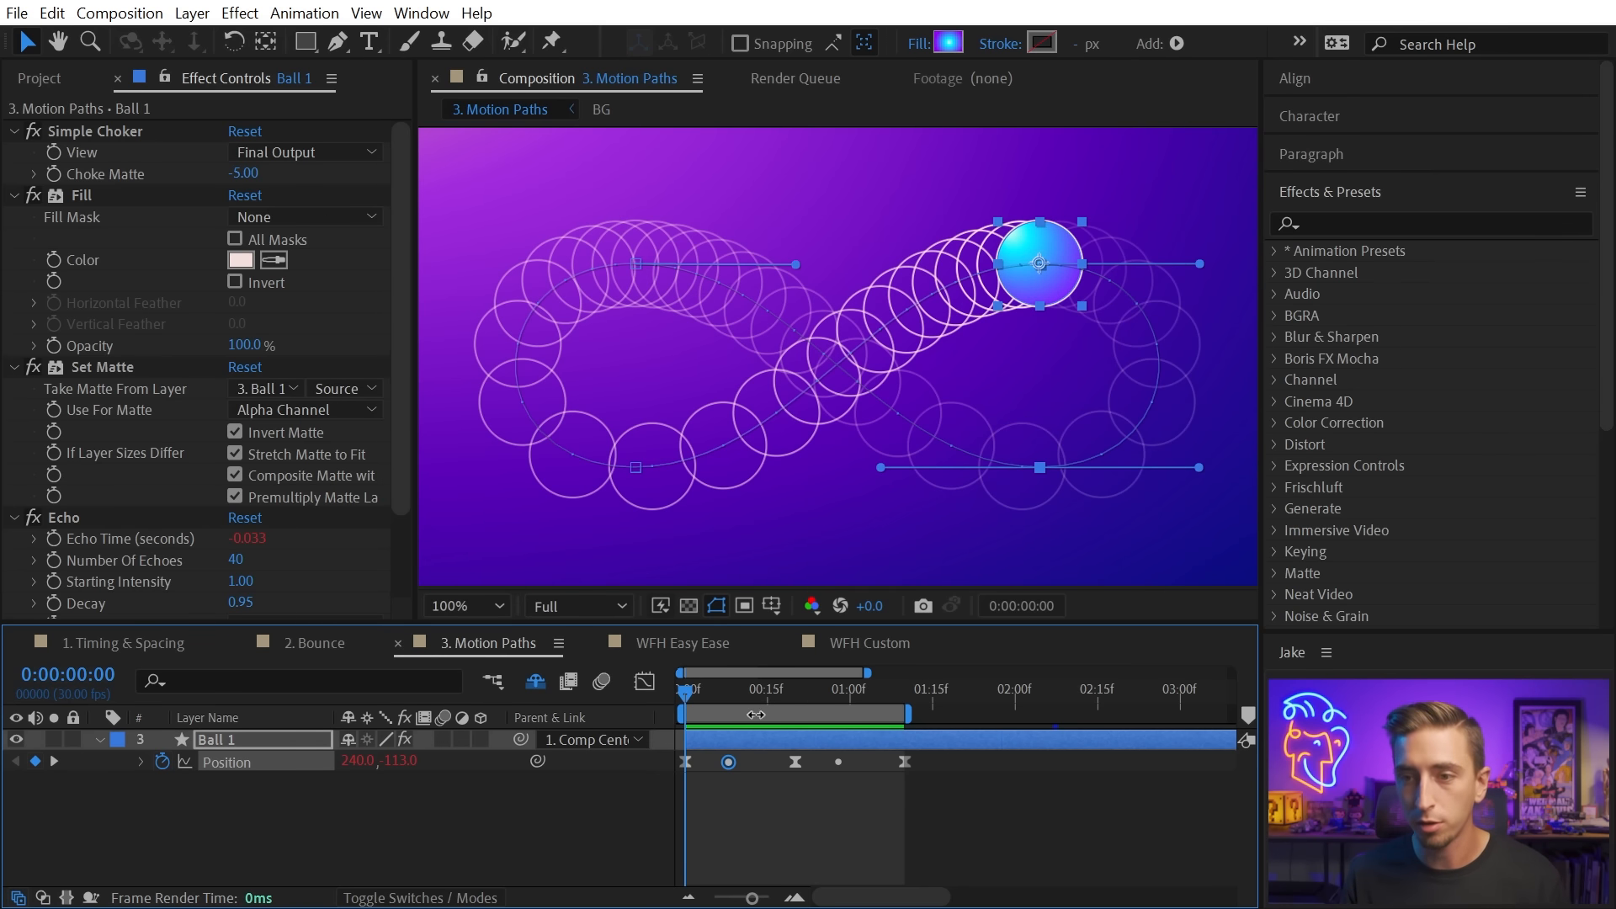
{"action": "left_click_drag", "start_coordinate": [802, 688], "coordinate": [795, 691]}
{"action": "left_click_drag", "start_coordinate": [895, 687], "coordinate": [833, 691]}
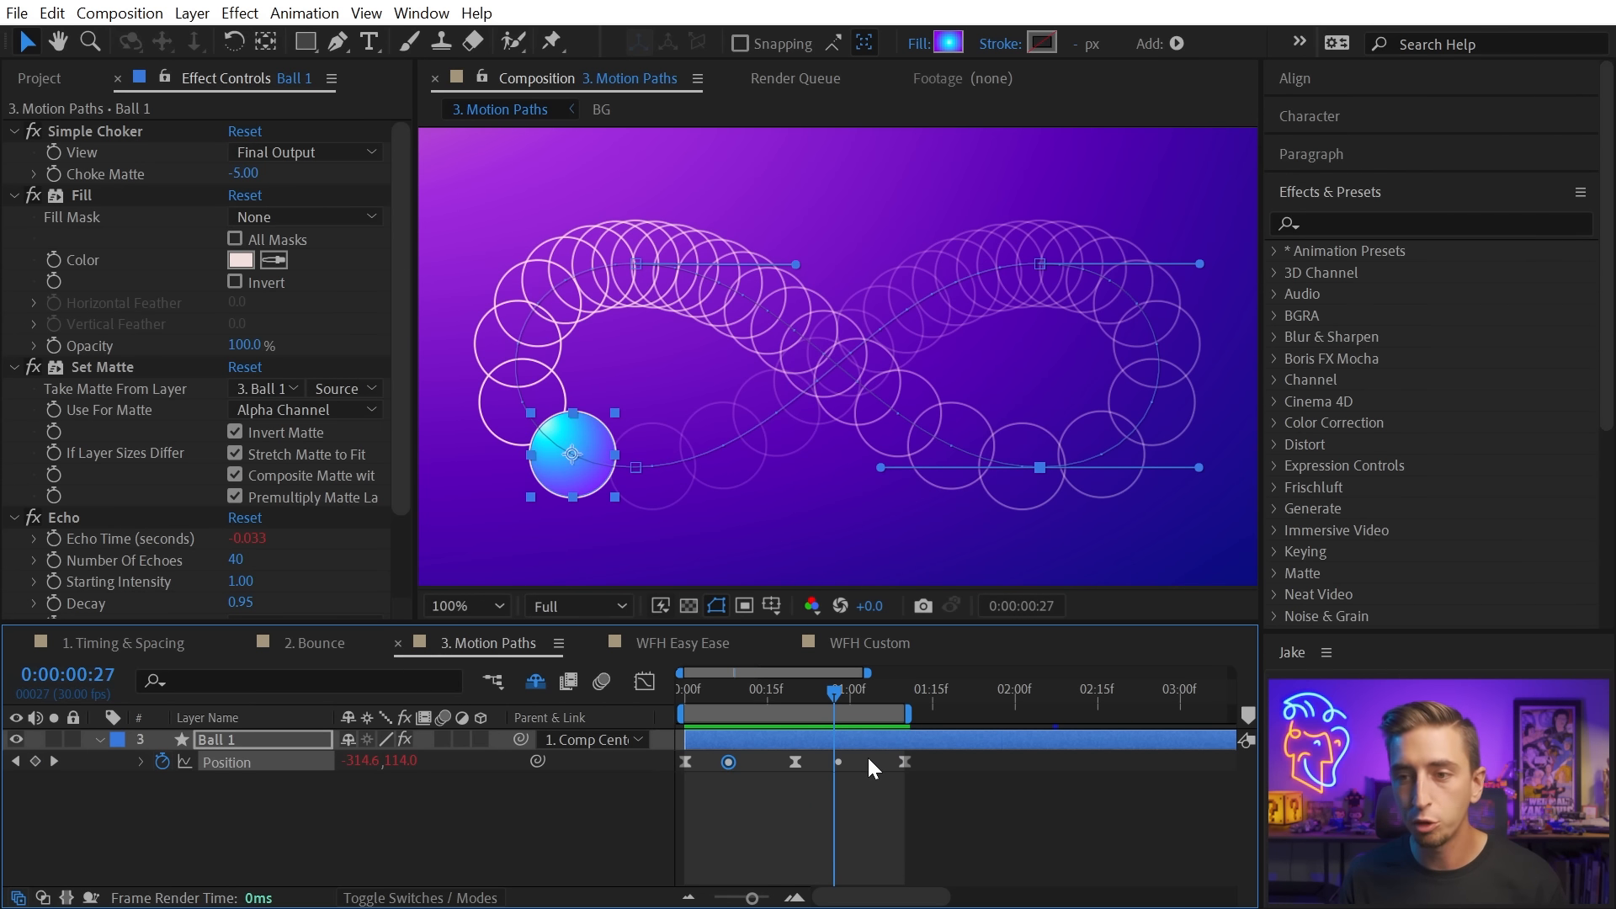
{"action": "left_click", "coordinate": [787, 781]}
{"action": "left_click", "coordinate": [793, 761]}
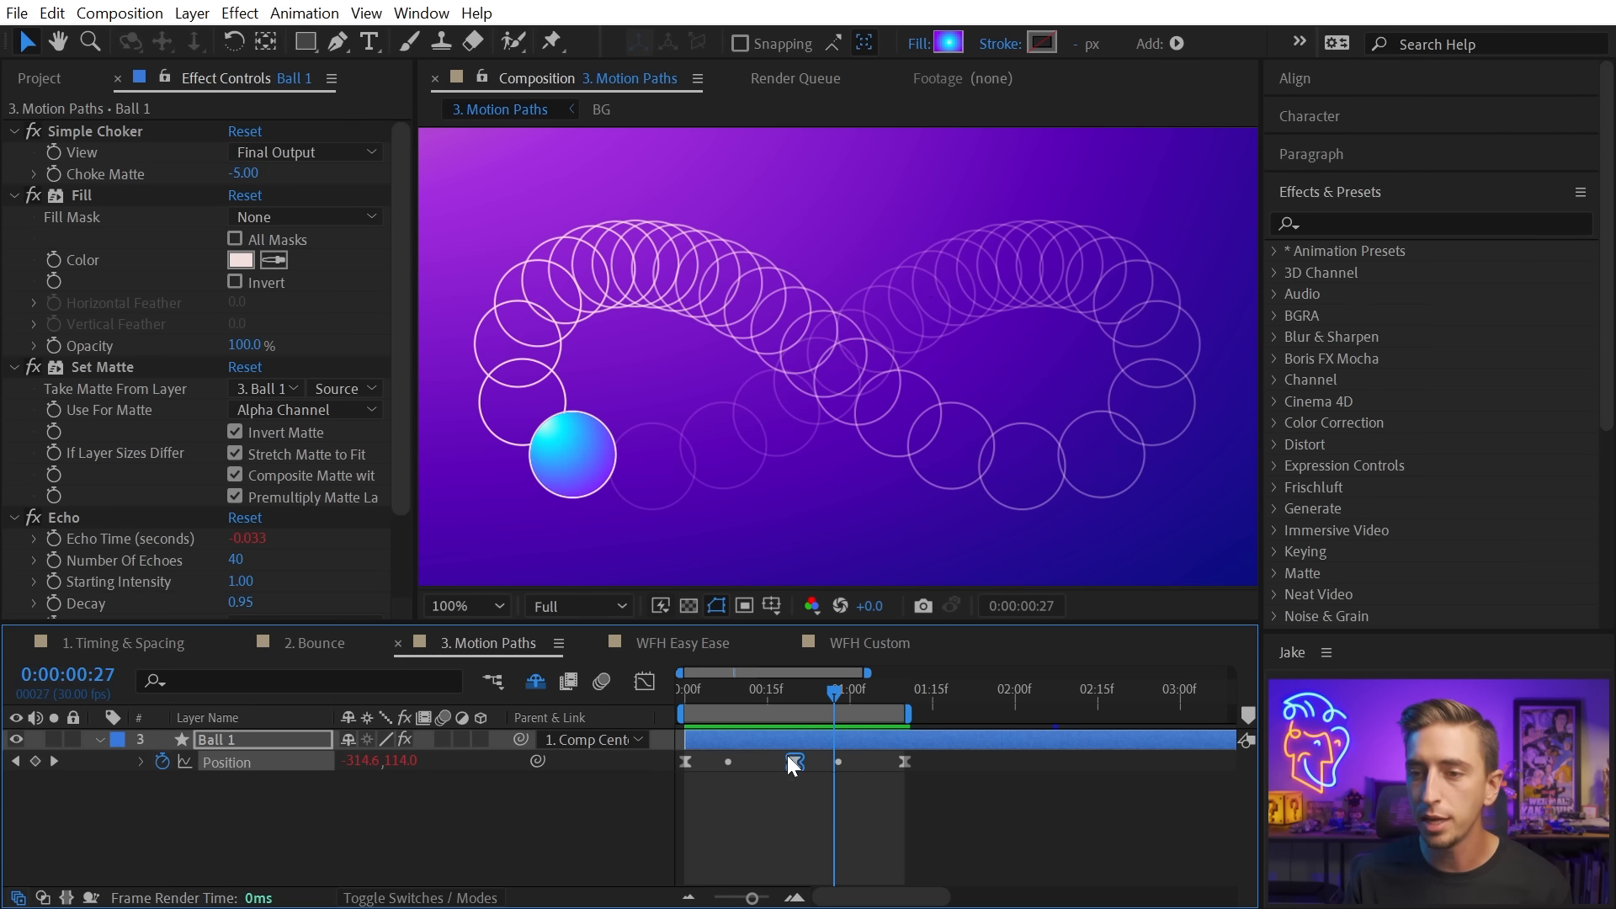
Show Ball 1's Position in the Graph Editor as a speed graph.
{"action": "left_click", "coordinate": [645, 681]}
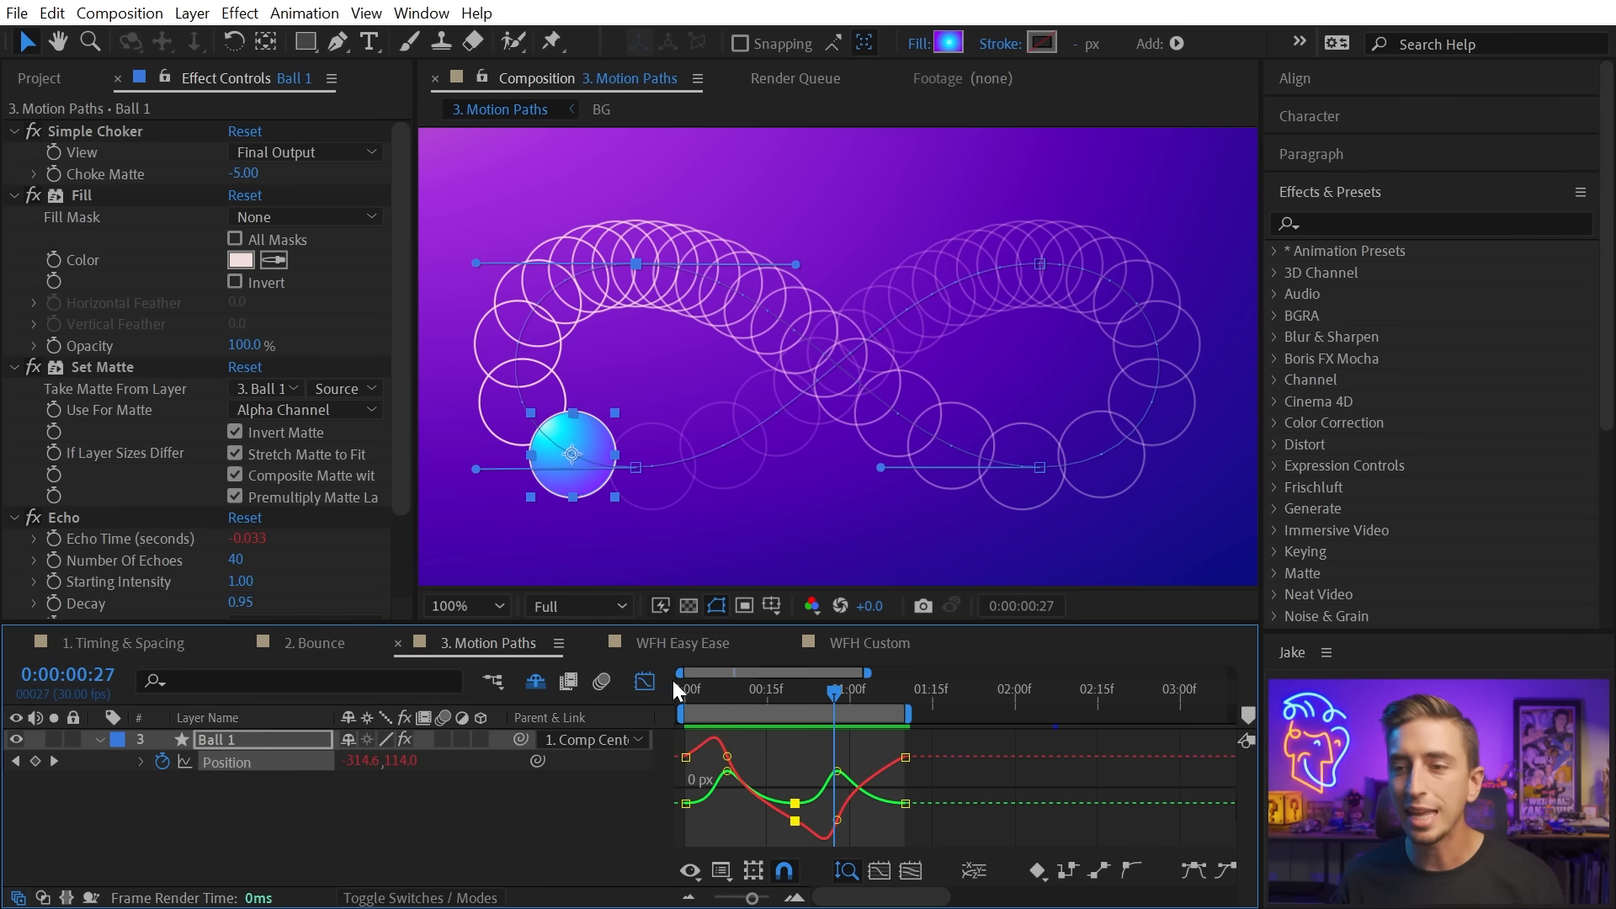
{"action": "left_click", "coordinate": [737, 871]}
{"action": "left_click", "coordinate": [821, 901]}
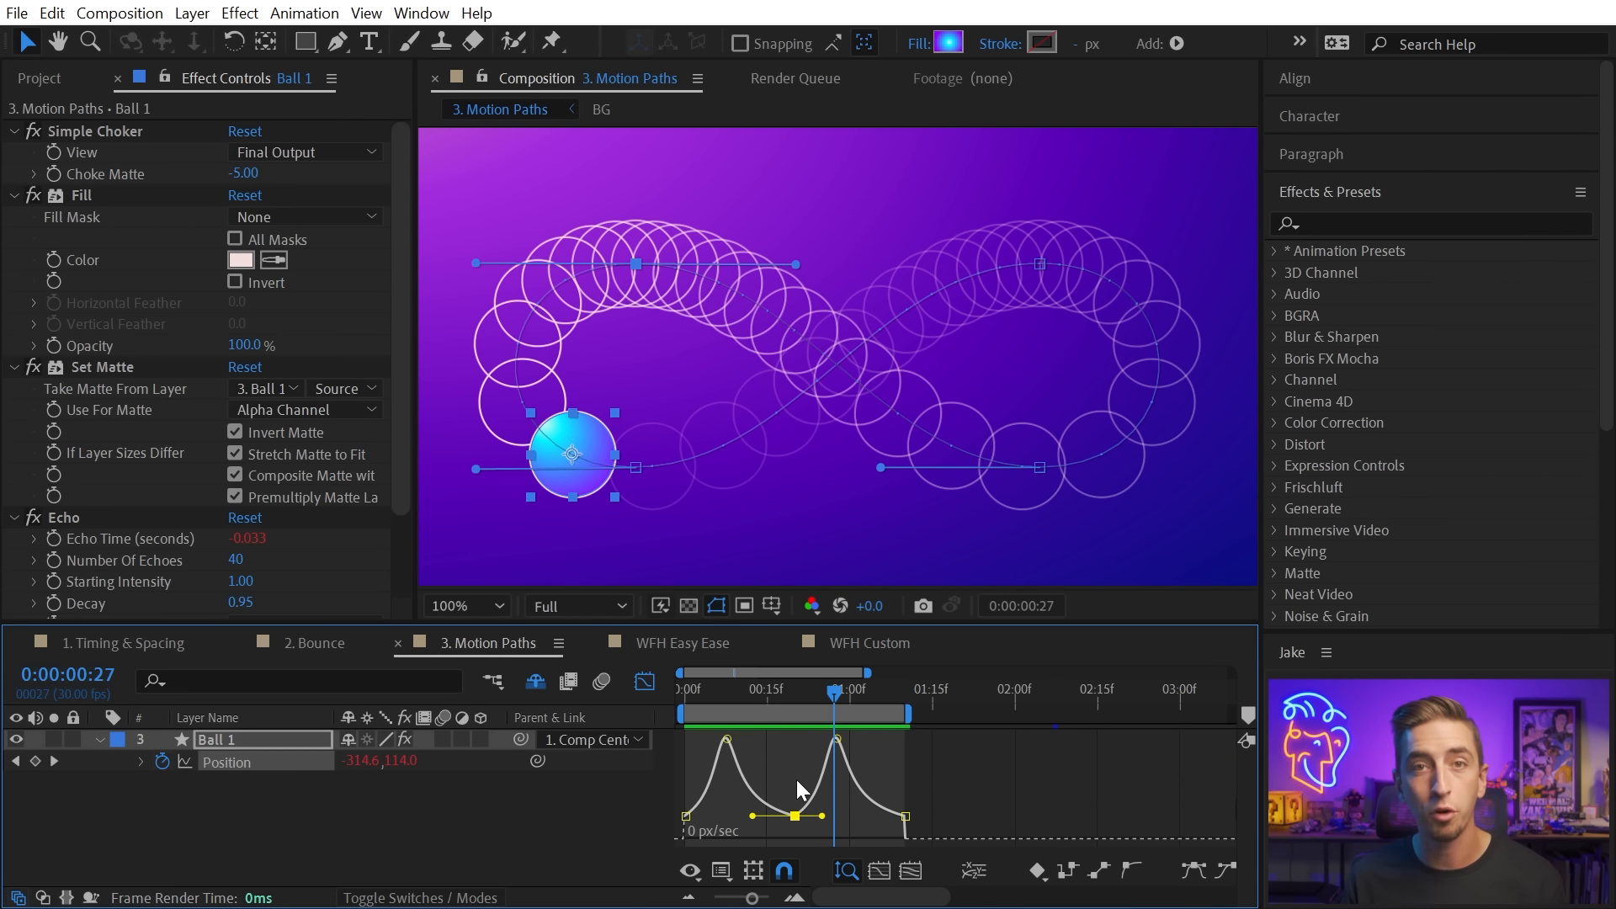
Enlarge the speed graph and check the Rove Across Time setting of the first roving Position keyframe.
{"action": "left_click", "coordinate": [727, 739]}
{"action": "left_click_drag", "start_coordinate": [701, 623], "coordinate": [699, 428]}
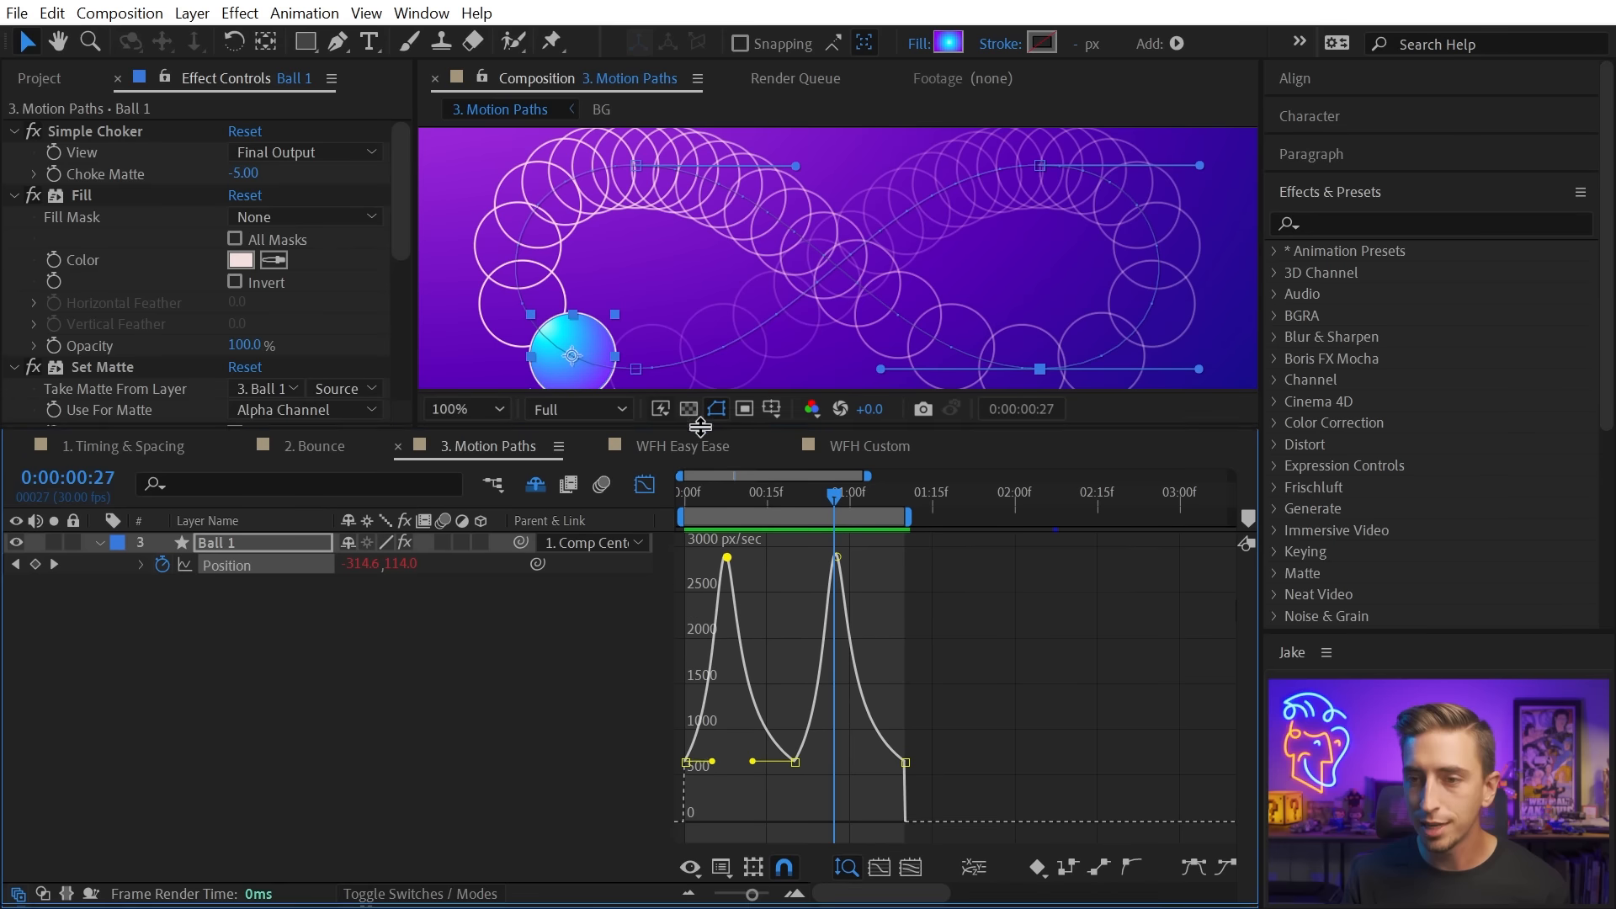
{"action": "right_click", "coordinate": [728, 558]}
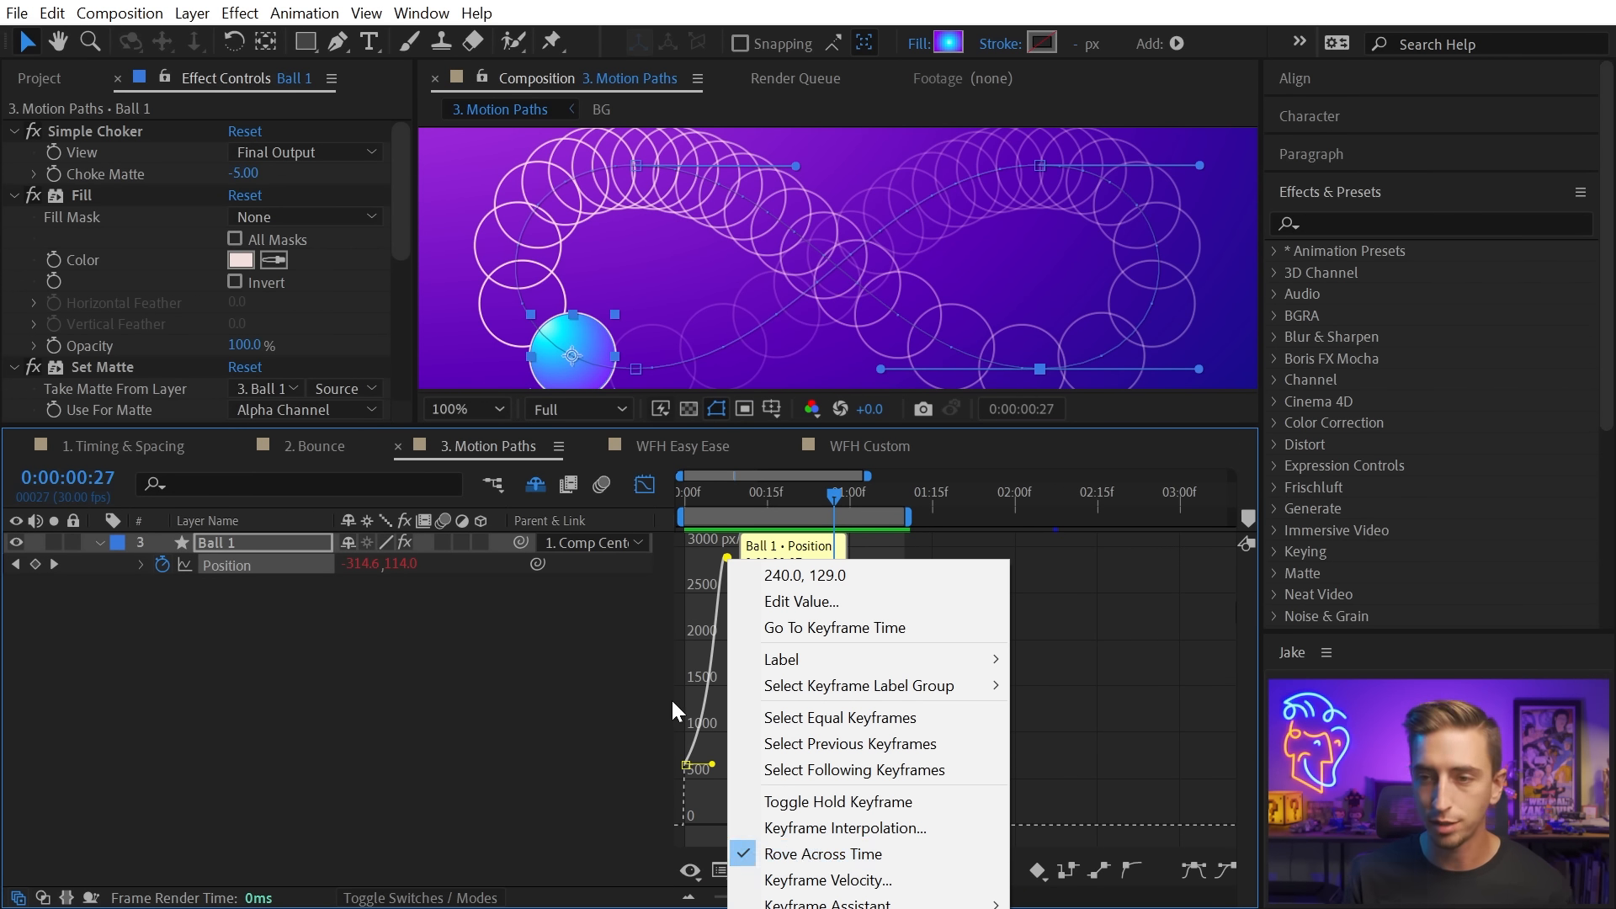
{"action": "left_click", "coordinate": [644, 485]}
Try shifting Ball 1's middle Position keyframe in time and changing its incoming influence in the speed graph.
{"action": "mouse_move", "coordinate": [790, 563]}
{"action": "left_mouse_down"}
{"action": "mouse_move", "coordinate": [778, 570]}
{"action": "mouse_move", "coordinate": [795, 565]}
{"action": "left_mouse_up"}
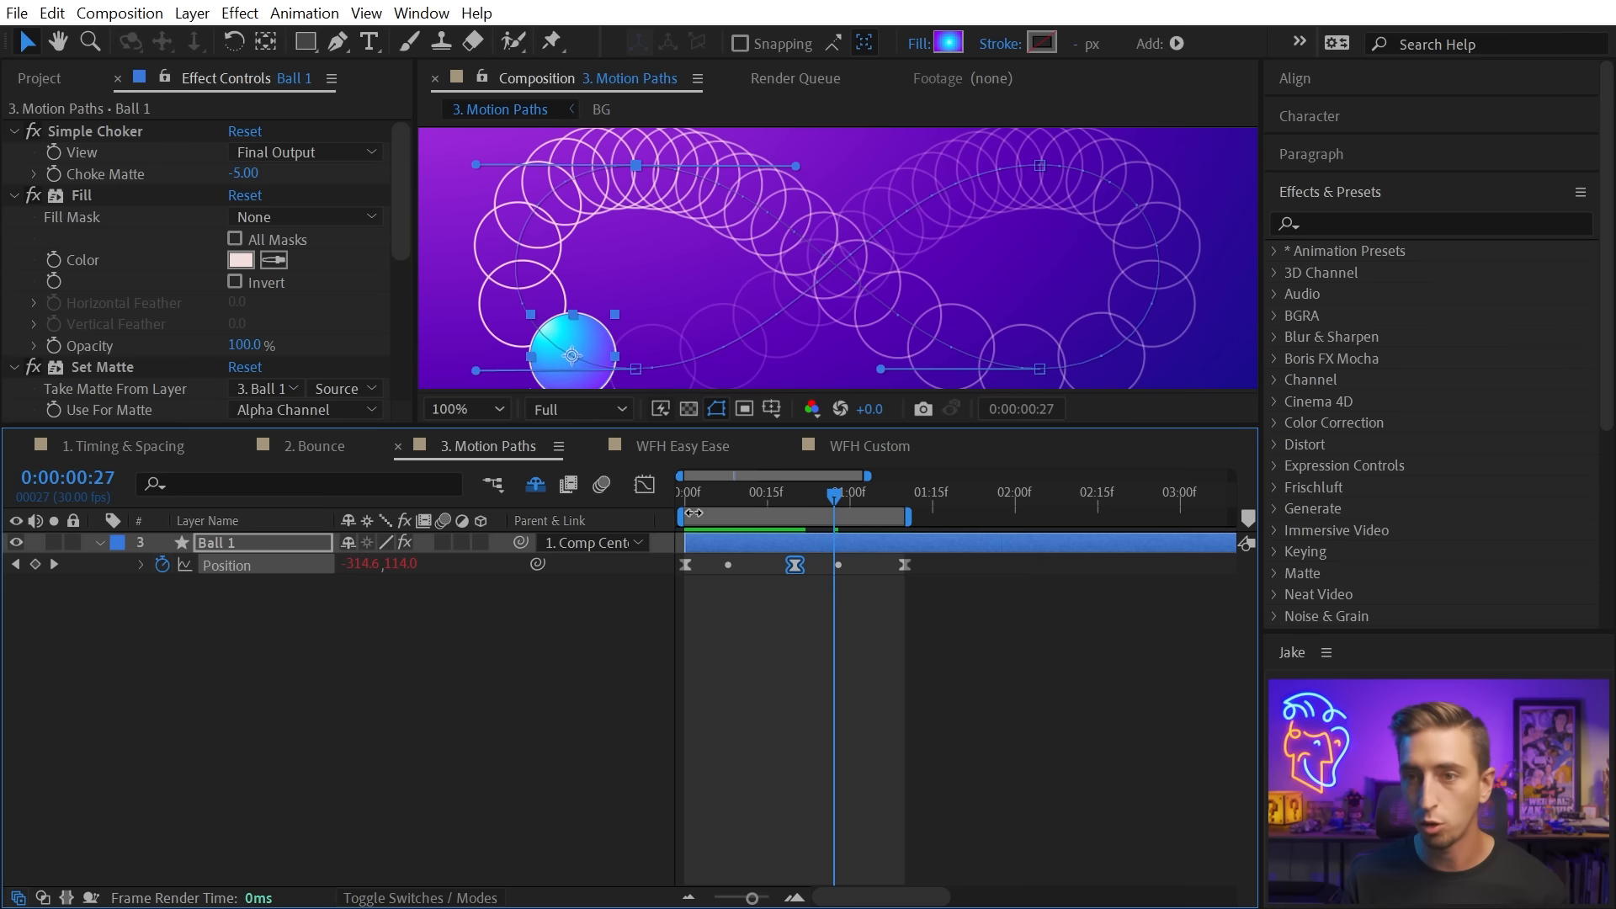
{"action": "left_click", "coordinate": [644, 485]}
{"action": "mouse_move", "coordinate": [748, 764]}
{"action": "left_mouse_down"}
{"action": "mouse_move", "coordinate": [774, 766]}
{"action": "mouse_move", "coordinate": [756, 766]}
{"action": "left_mouse_up"}
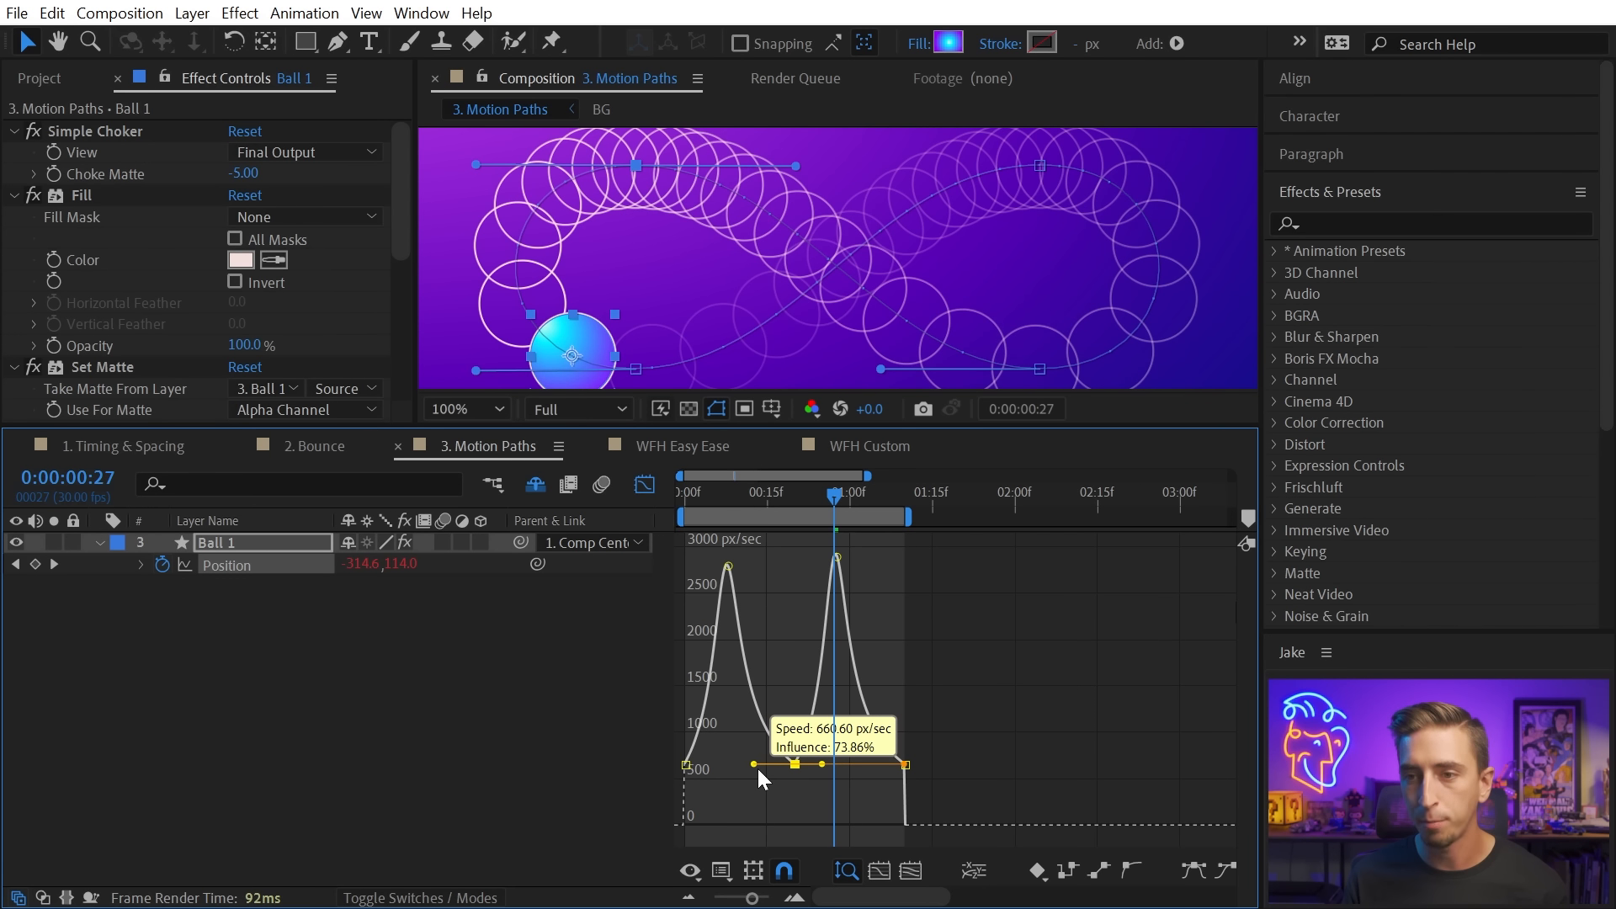
{"action": "left_click_drag", "start_coordinate": [756, 766], "coordinate": [751, 765]}
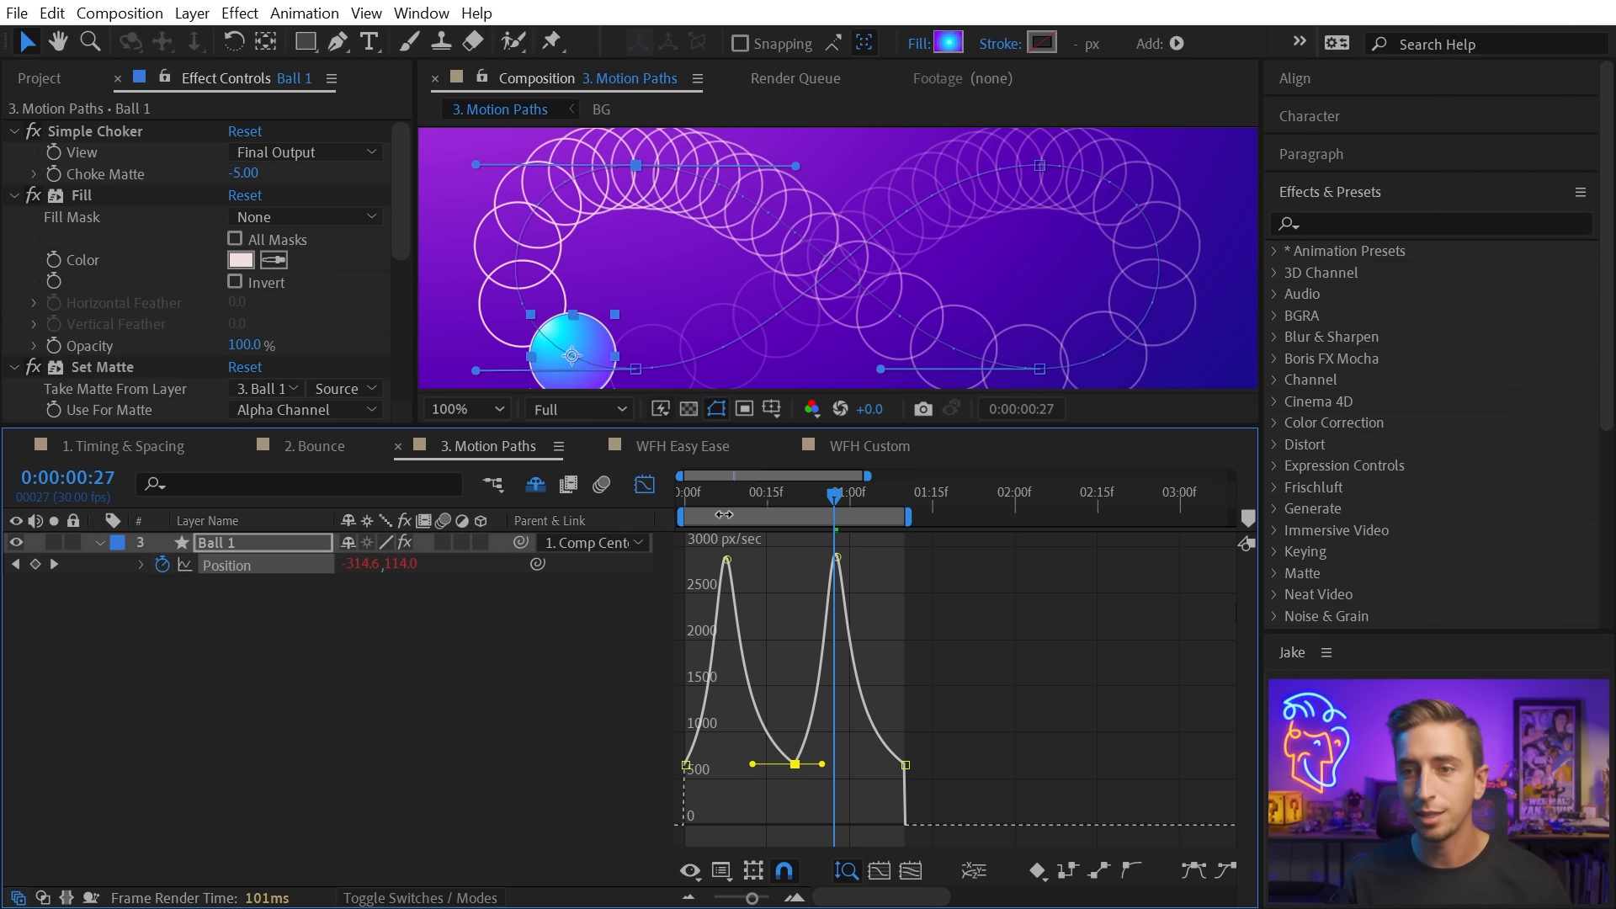
Preview the figure-eight animation from the start in a taller viewer and return the timeline to its keyframe view.
{"action": "left_click_drag", "start_coordinate": [706, 426], "coordinate": [705, 568]}
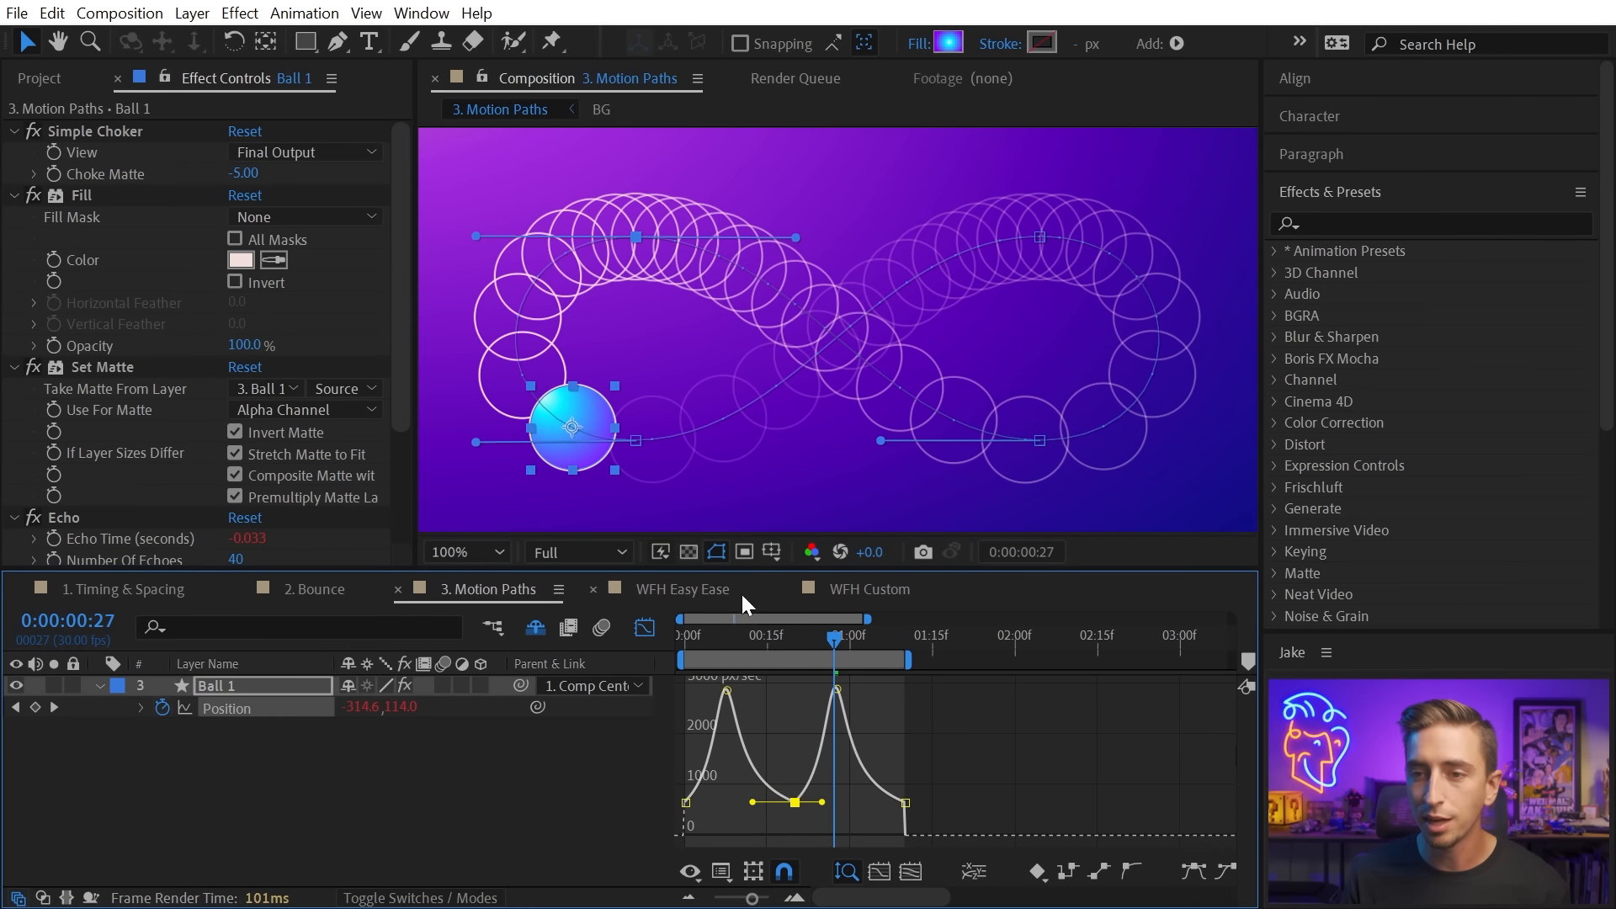
{"action": "key", "text": "Home"}
{"action": "key", "text": "space"}
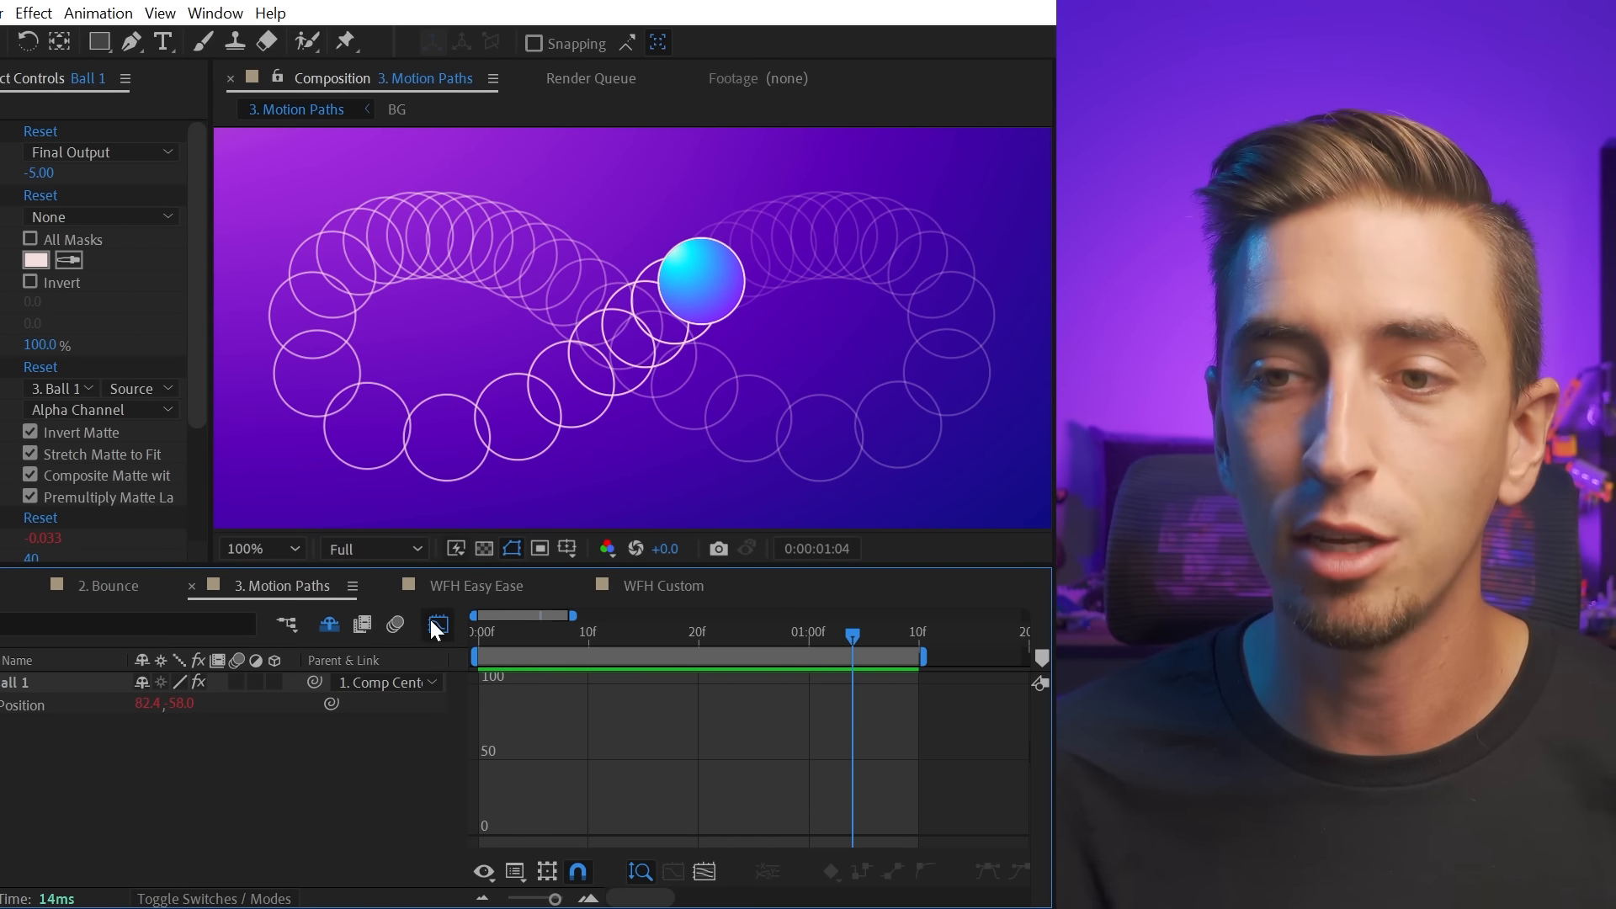
{"action": "left_click", "coordinate": [436, 625]}
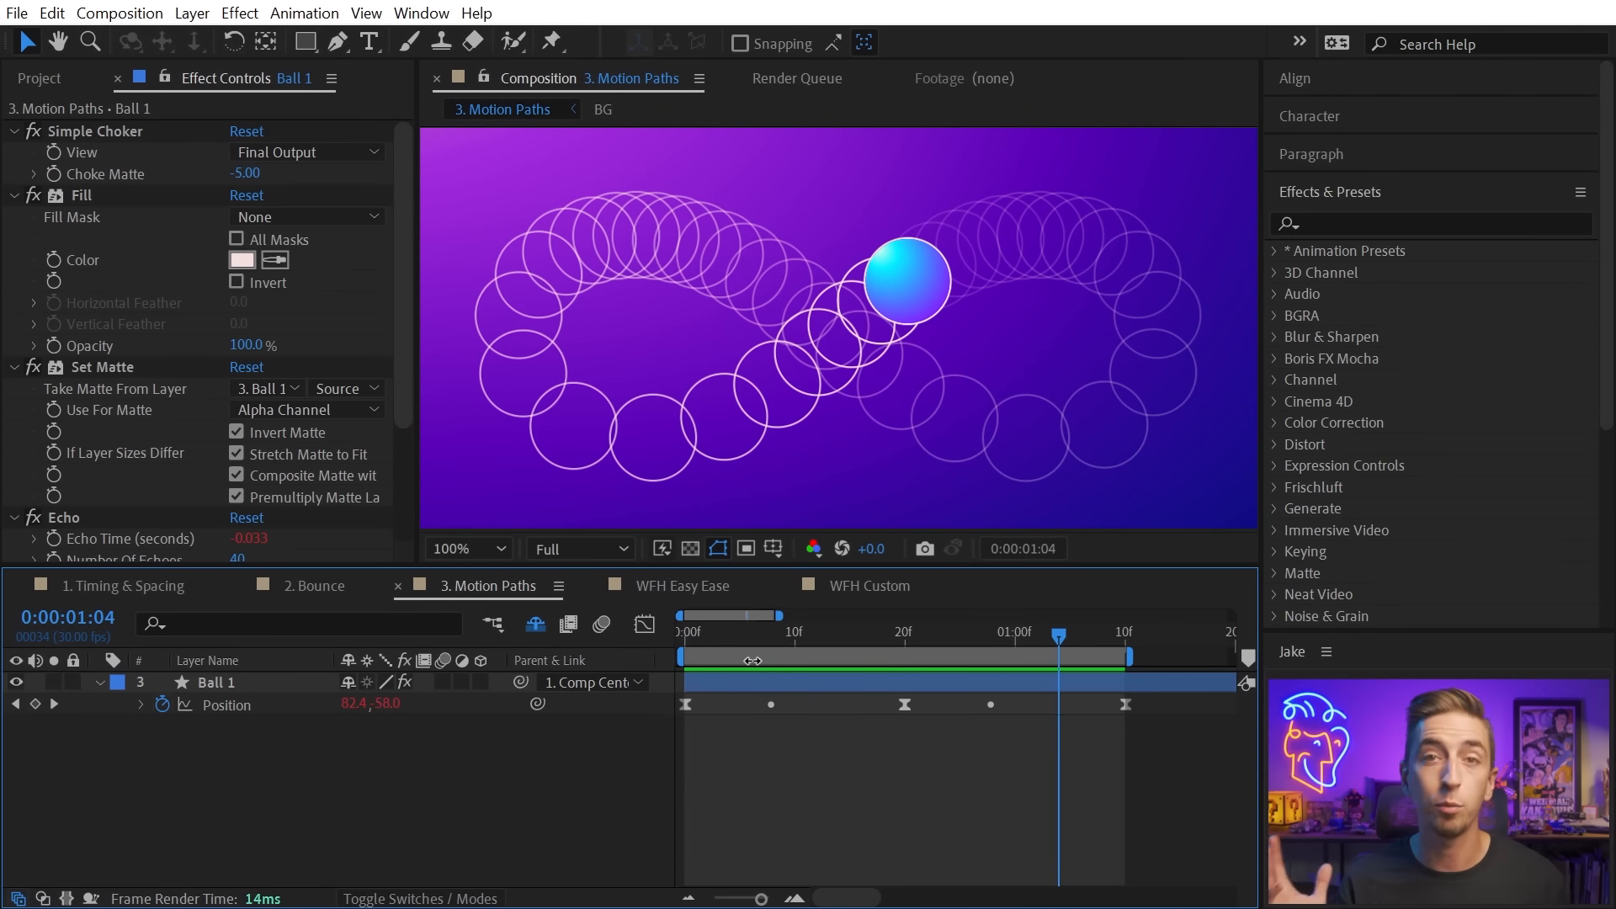
Draw a curved two-point path with the Pen tool on a new shape layer, beside the left loop of the figure-eight.
{"action": "key", "text": "comma"}
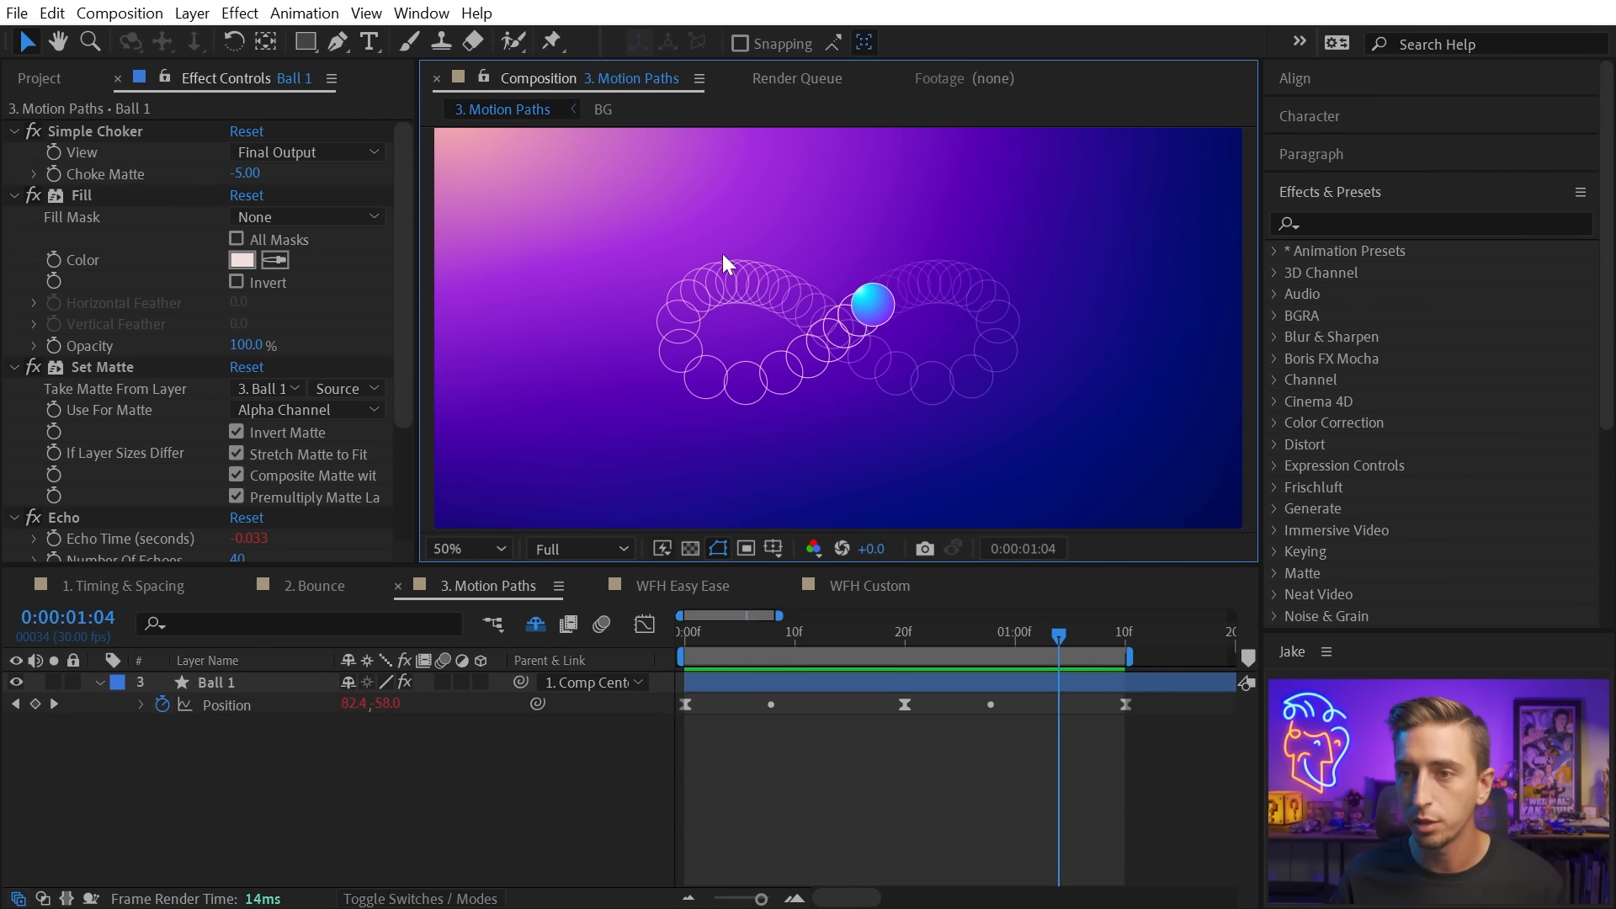
{"action": "key", "text": "g"}
{"action": "left_click", "coordinate": [574, 457]}
{"action": "left_click_drag", "start_coordinate": [676, 234], "coordinate": [802, 204]}
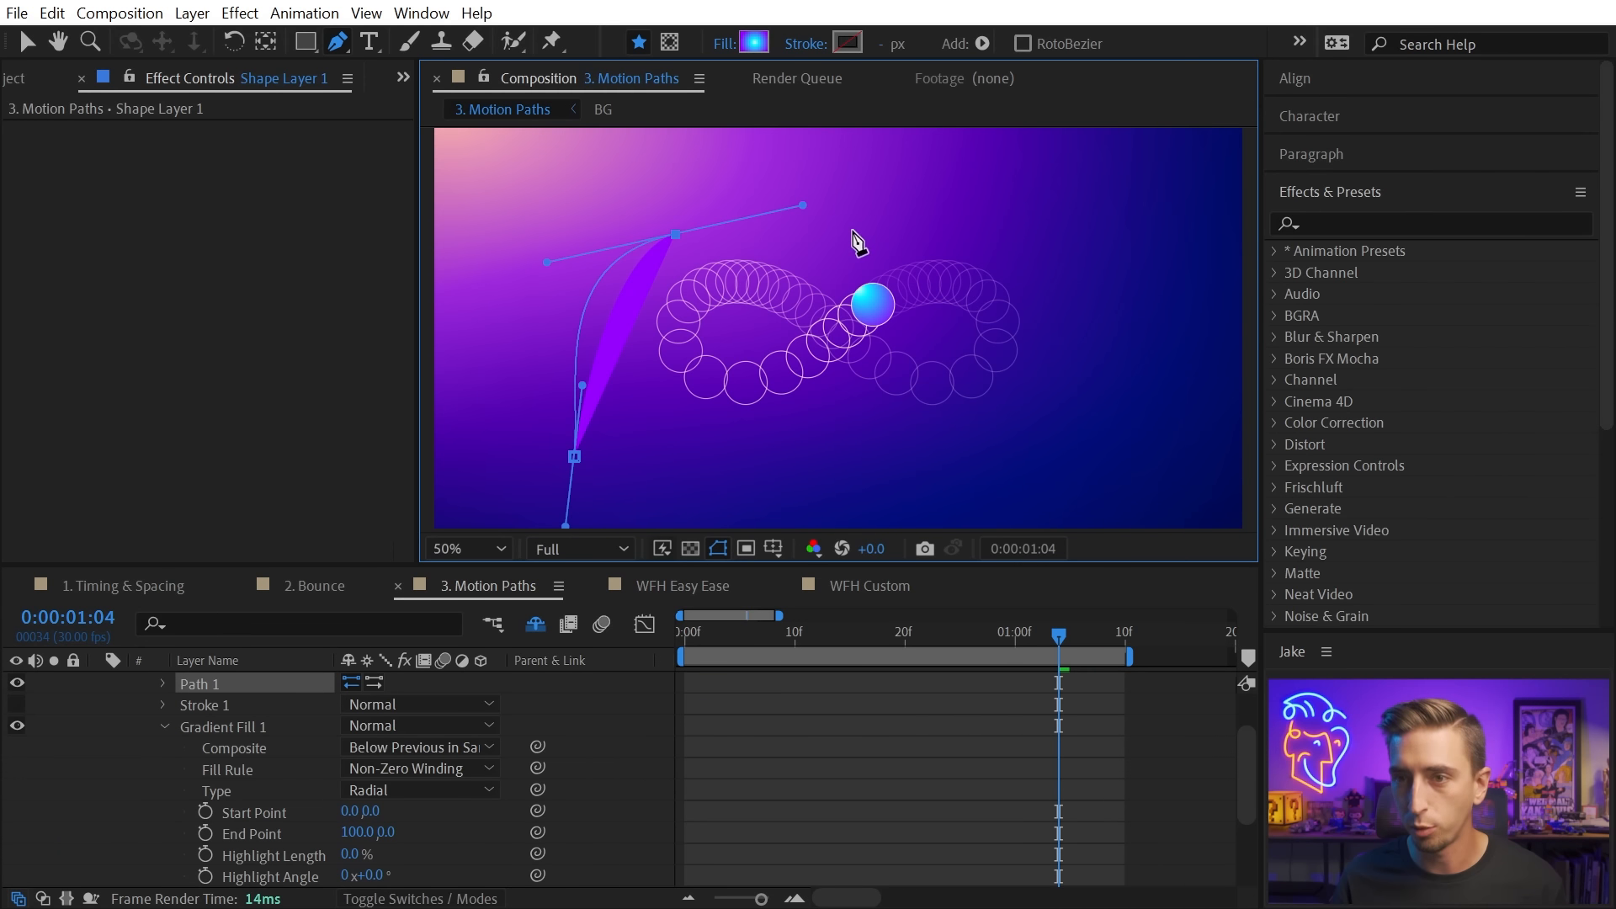
Keyframe the new shape's Path at about frame 18 and give it no fill and a white 23 px stroke.
{"action": "left_click", "coordinate": [162, 683]}
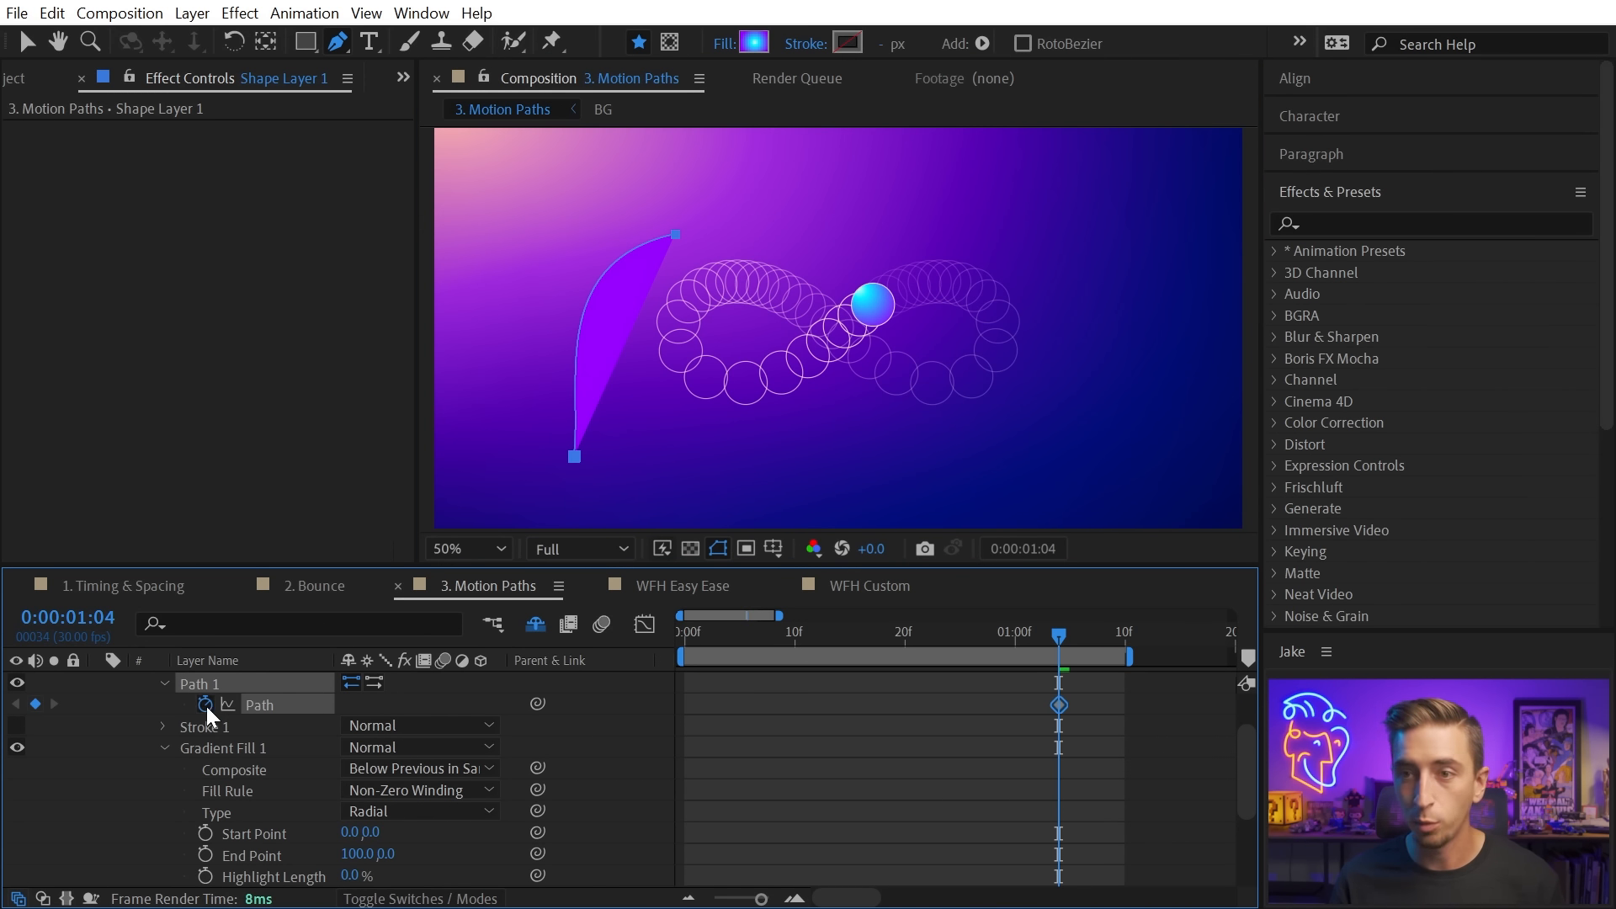
{"action": "left_click", "coordinate": [754, 42], "text": "alt"}
{"action": "left_click", "coordinate": [1058, 704]}
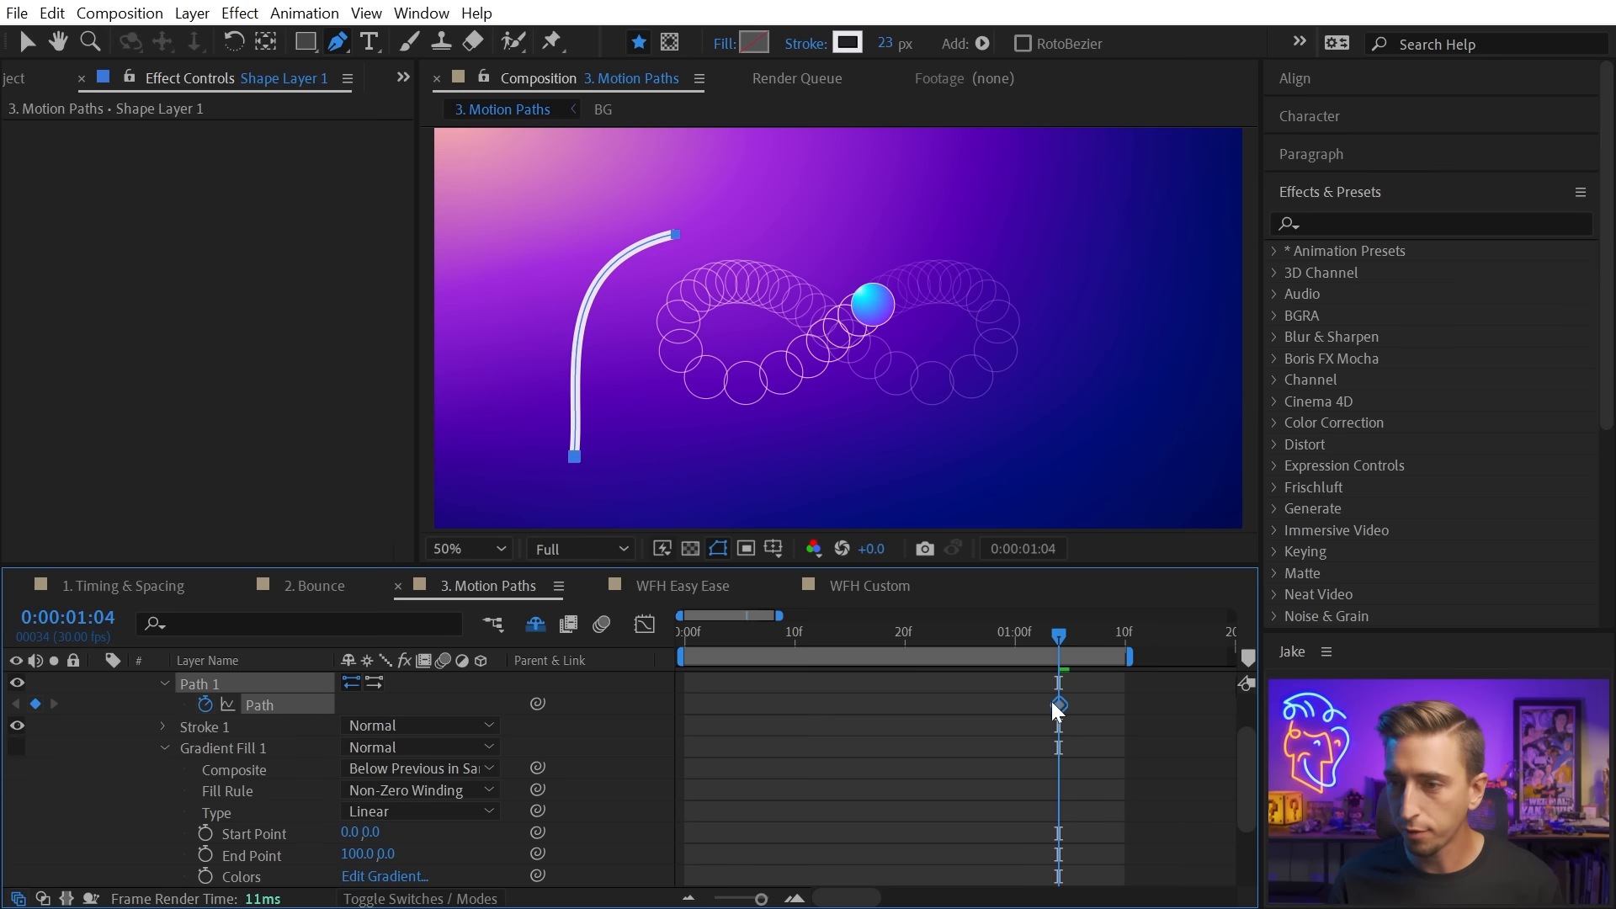
At frame 29, move both path points to the far side of the figure-eight and bend the curve into an S shape.
{"action": "left_click_drag", "start_coordinate": [1005, 642], "coordinate": [1005, 641]}
{"action": "left_click_drag", "start_coordinate": [675, 235], "coordinate": [1125, 233]}
{"action": "left_click_drag", "start_coordinate": [575, 459], "coordinate": [1082, 519]}
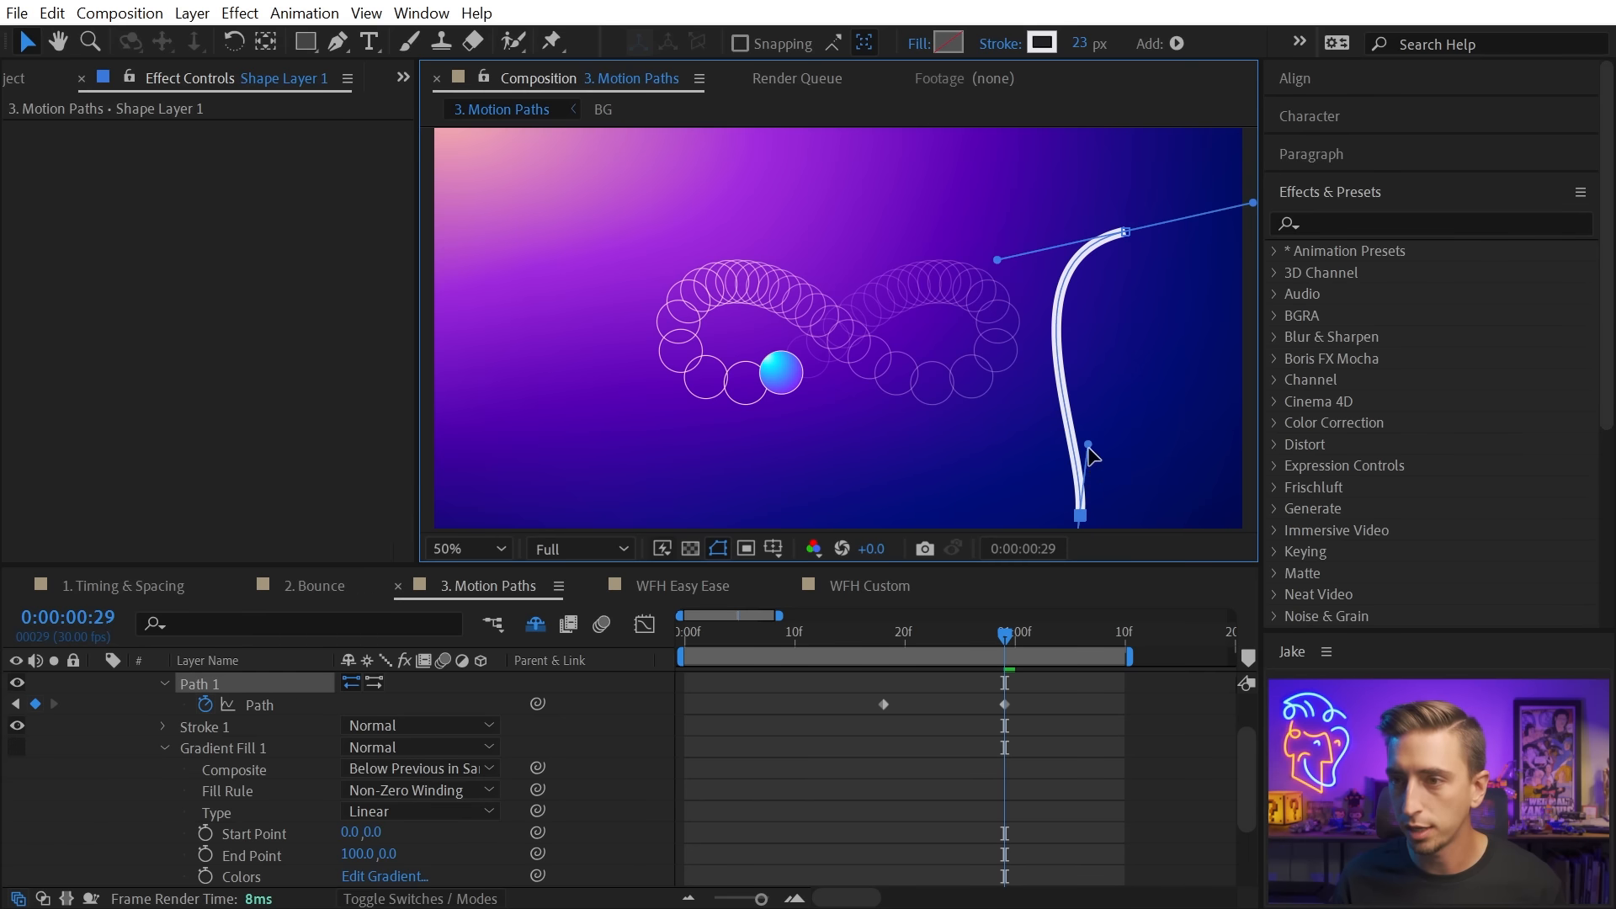
{"action": "left_click_drag", "start_coordinate": [1090, 446], "coordinate": [1294, 369]}
{"action": "mouse_move", "coordinate": [1007, 638]}
{"action": "left_mouse_down"}
{"action": "mouse_move", "coordinate": [865, 635]}
{"action": "mouse_move", "coordinate": [1019, 633]}
{"action": "mouse_move", "coordinate": [917, 637]}
{"action": "mouse_move", "coordinate": [1006, 638]}
{"action": "left_mouse_up"}
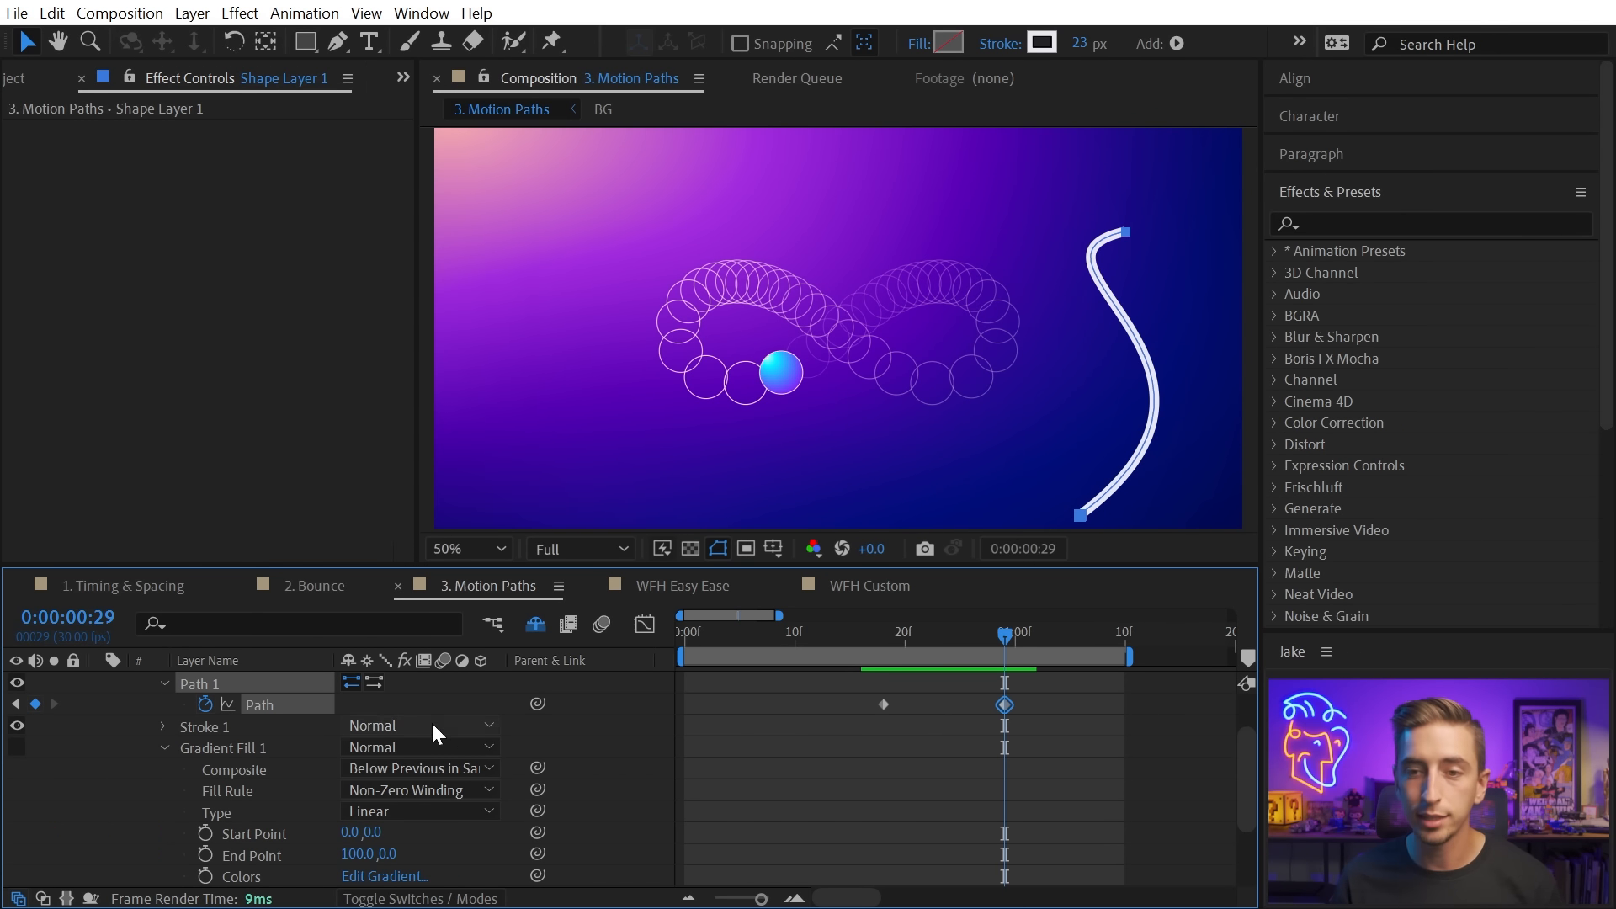
Ease both Path keyframes to 0 units/sec in the speed graph, lengthen their influence toward each other, and preview the morph.
{"action": "left_click", "coordinate": [644, 624]}
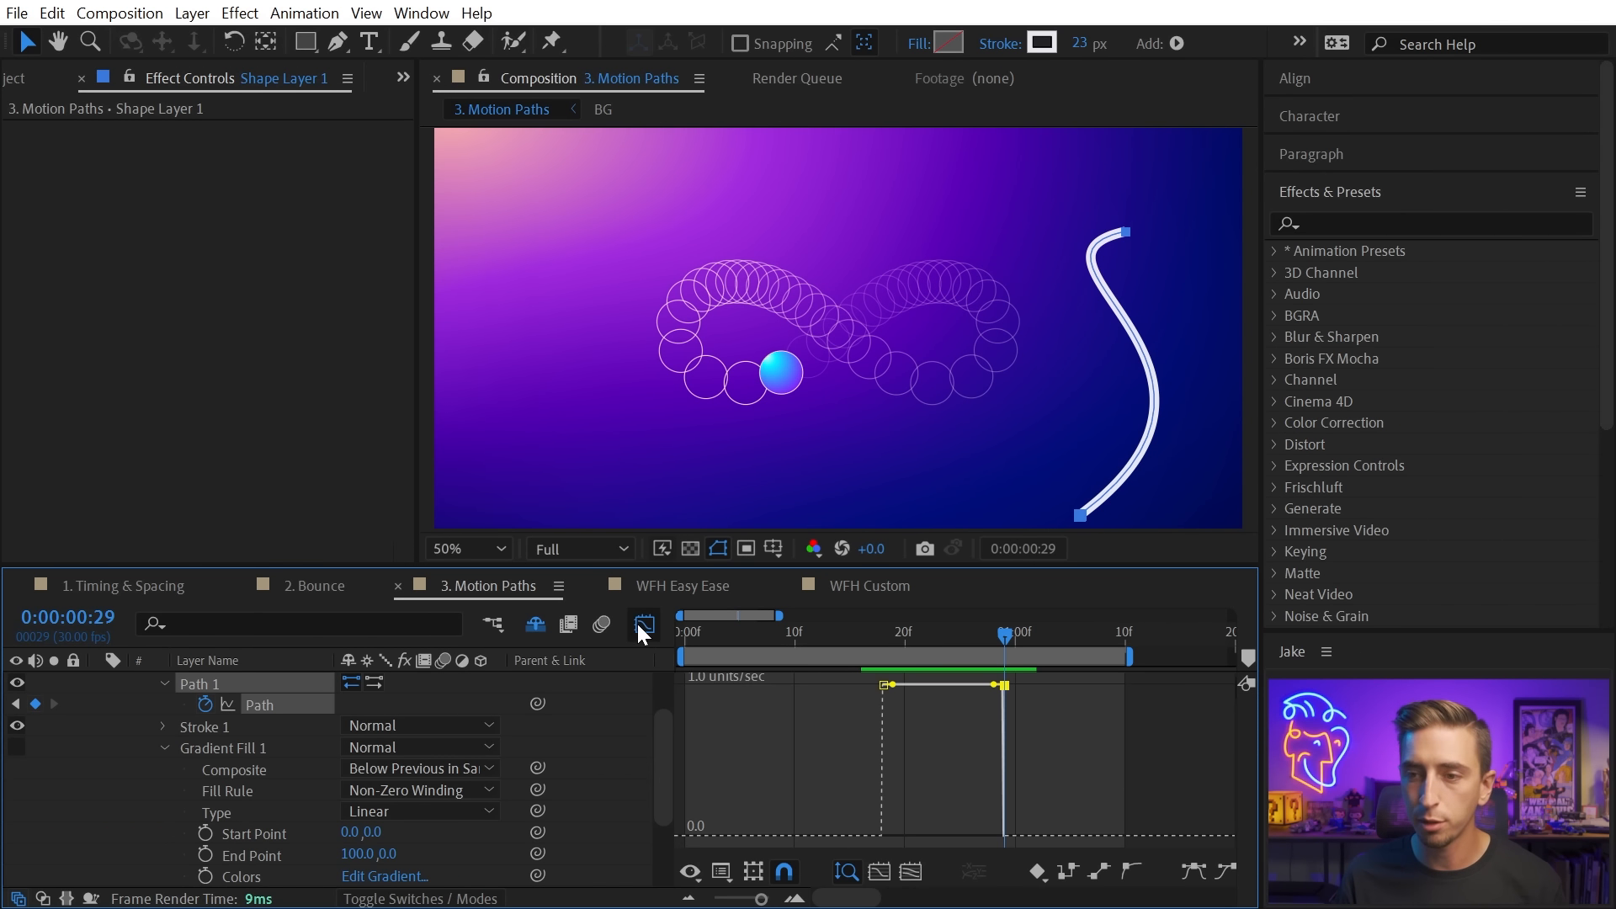
{"action": "left_click", "coordinate": [722, 872]}
{"action": "left_click", "coordinate": [816, 755]}
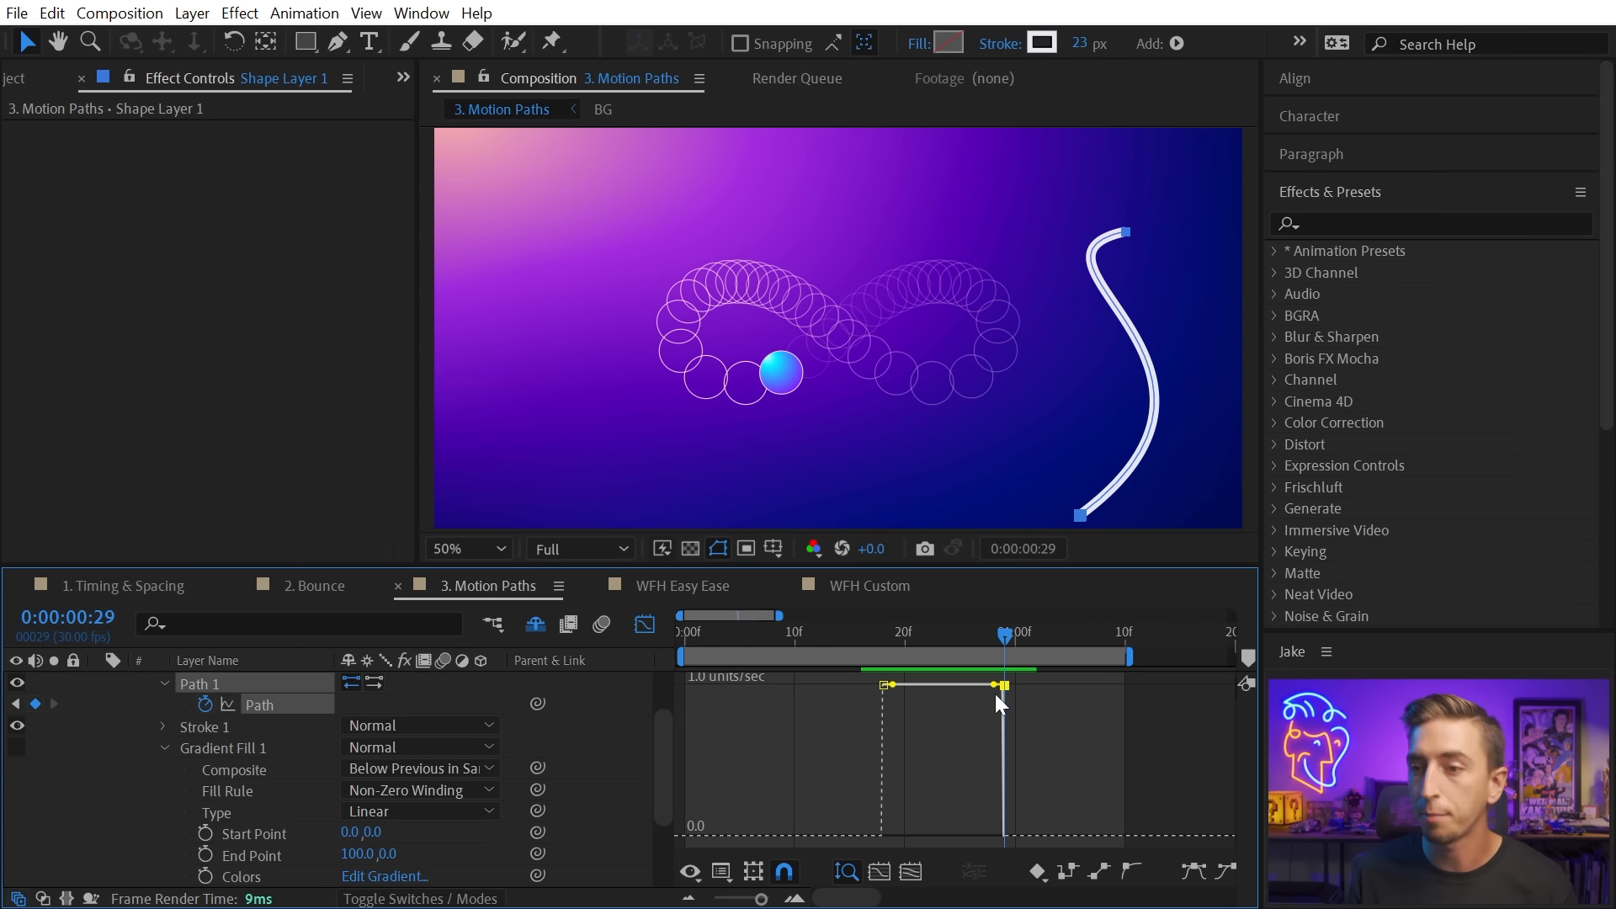
{"action": "left_click_drag", "start_coordinate": [999, 688], "coordinate": [987, 838]}
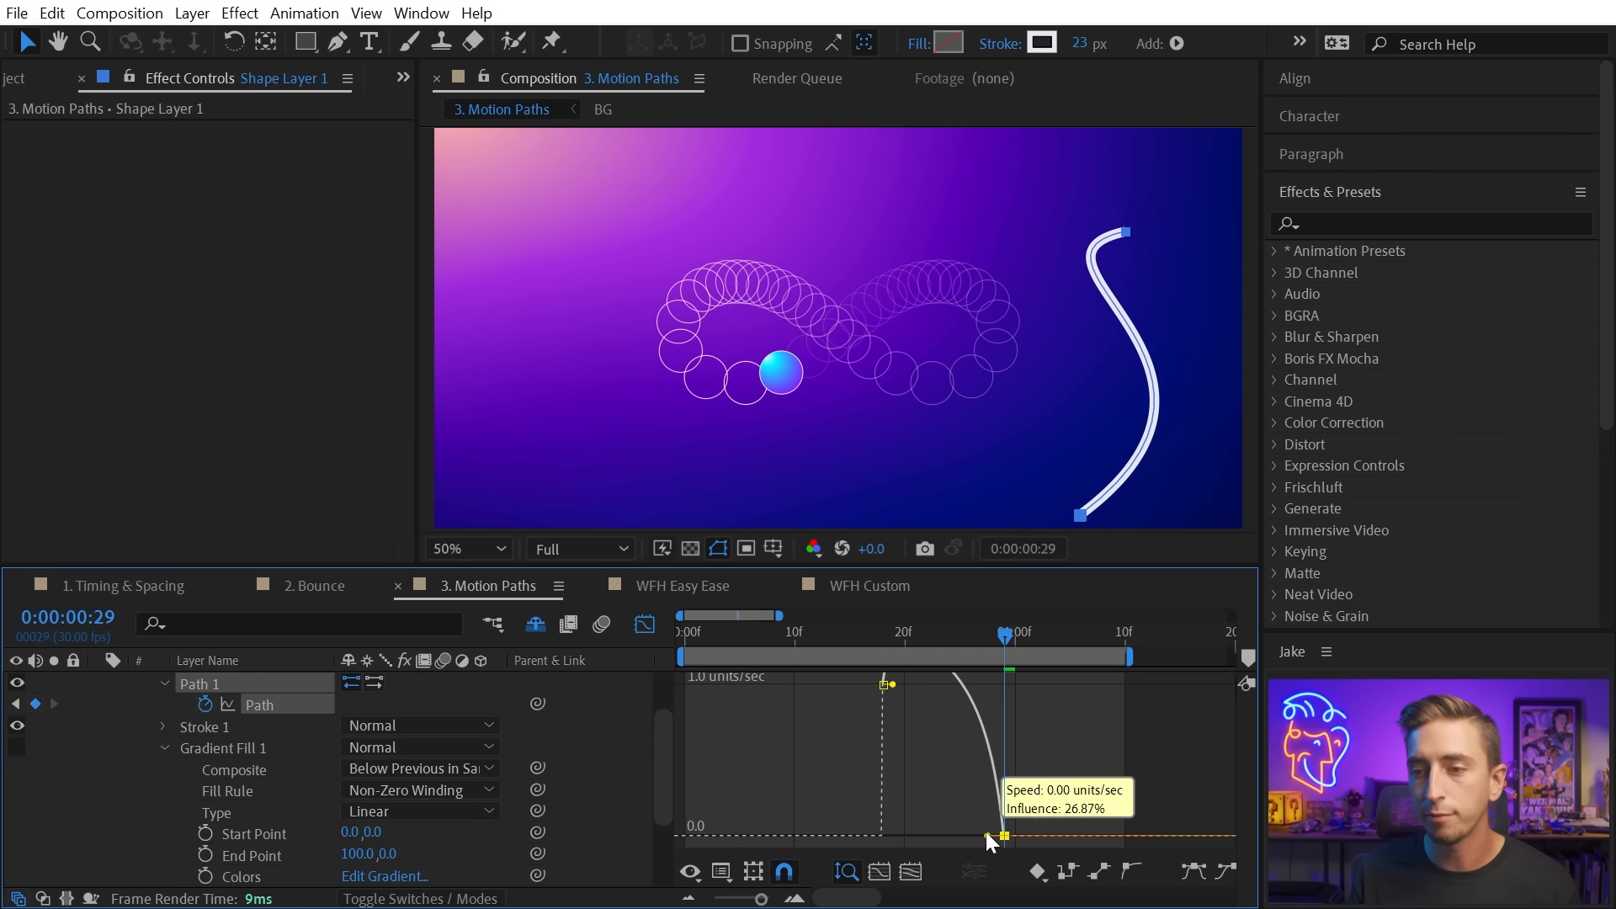
{"action": "left_click_drag", "start_coordinate": [892, 684], "coordinate": [960, 836]}
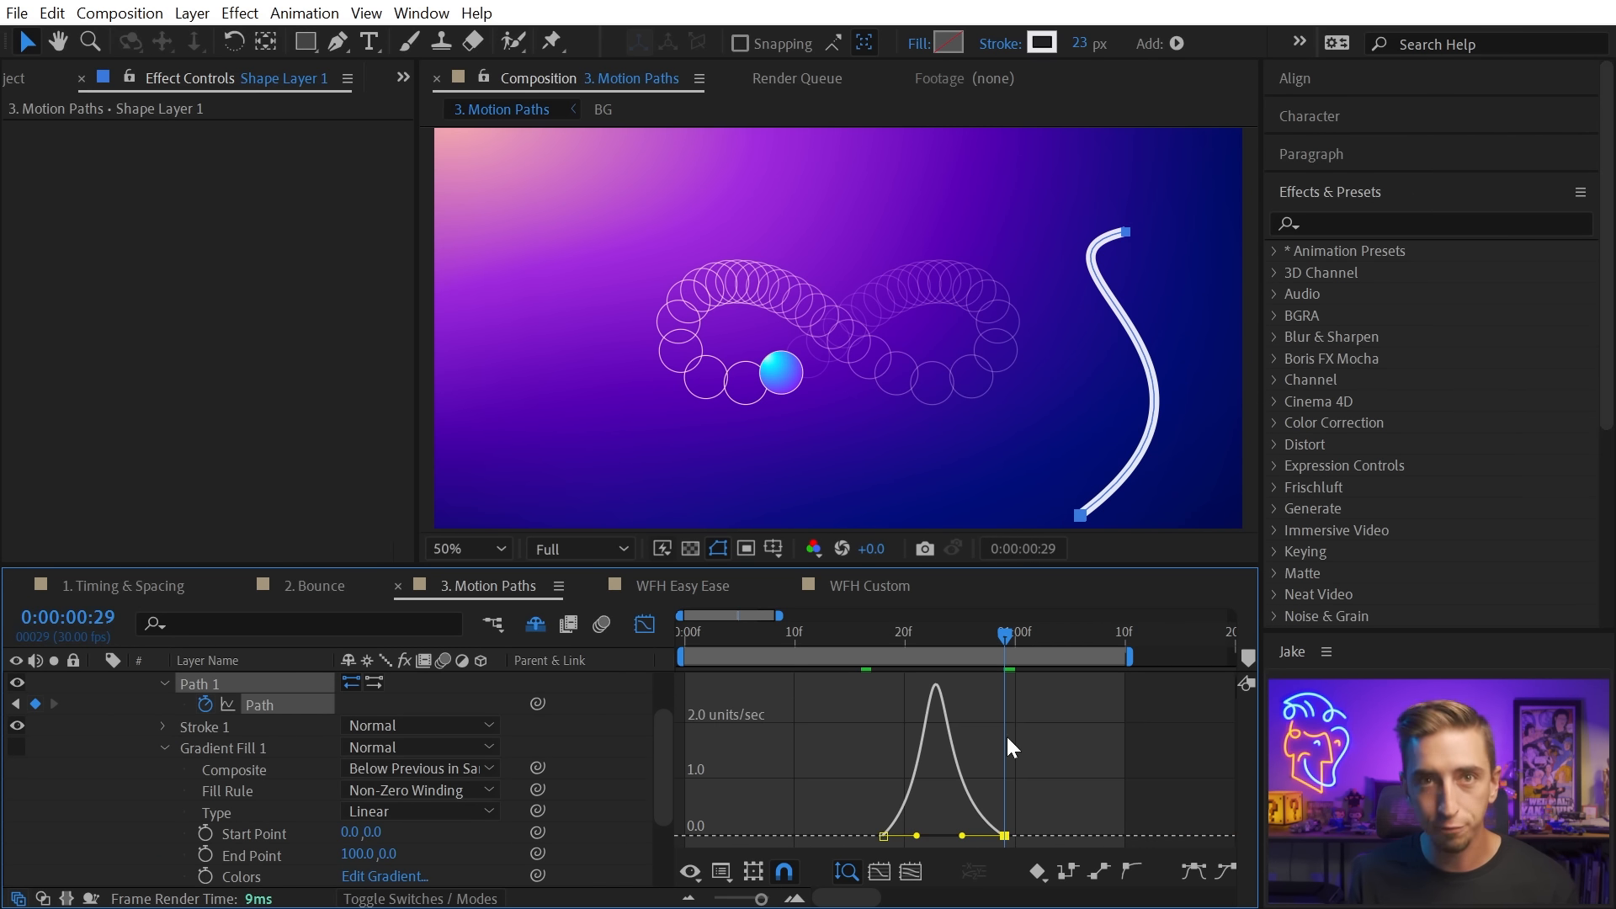
{"action": "key", "text": "space"}
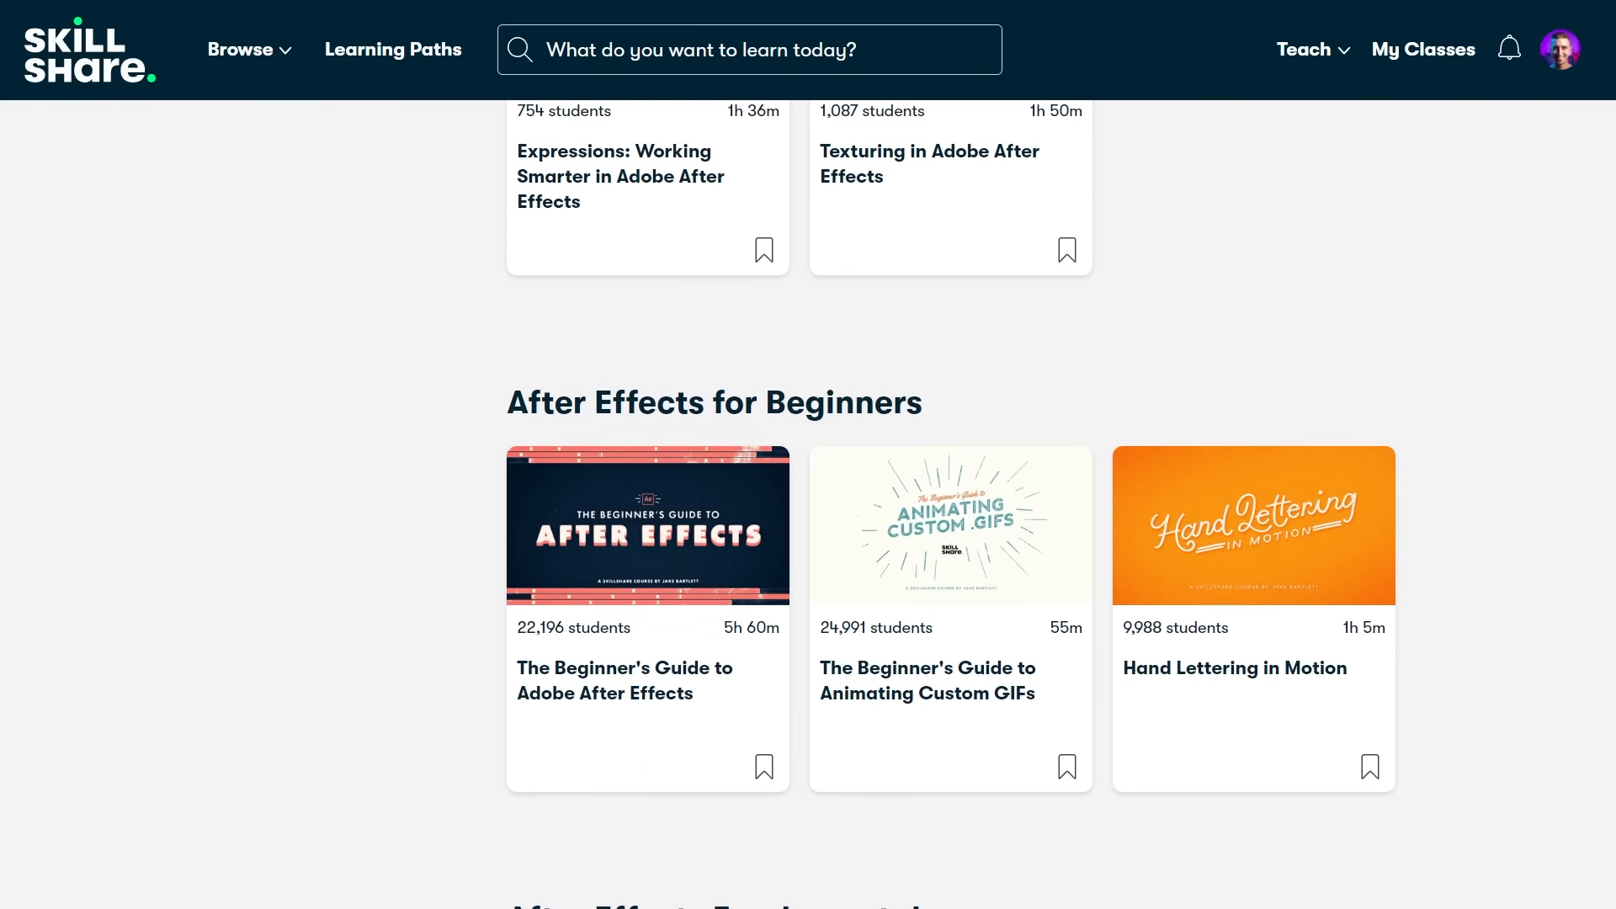
{"action": "scroll", "coordinate": [808, 505], "scroll_direction": "down", "scroll_amount": 3}
{"action": "scroll", "coordinate": [951, 505], "scroll_direction": "down", "scroll_amount": 3}
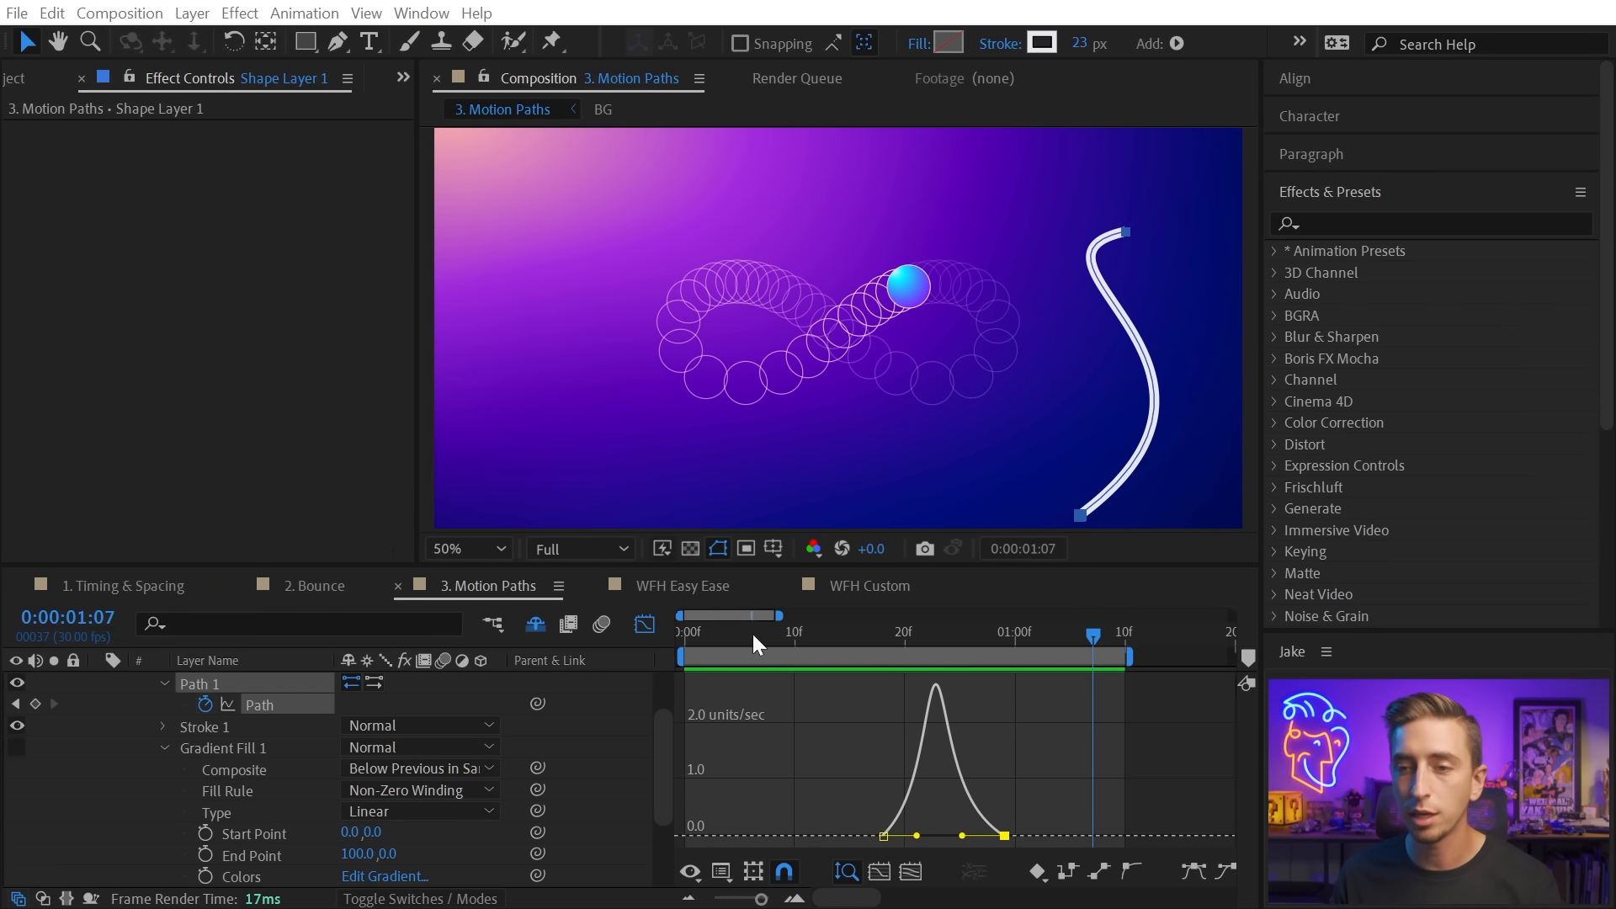
Open the WFH Easy Ease composition and preview its animation in an enlarged viewer.
{"action": "left_click", "coordinate": [660, 590]}
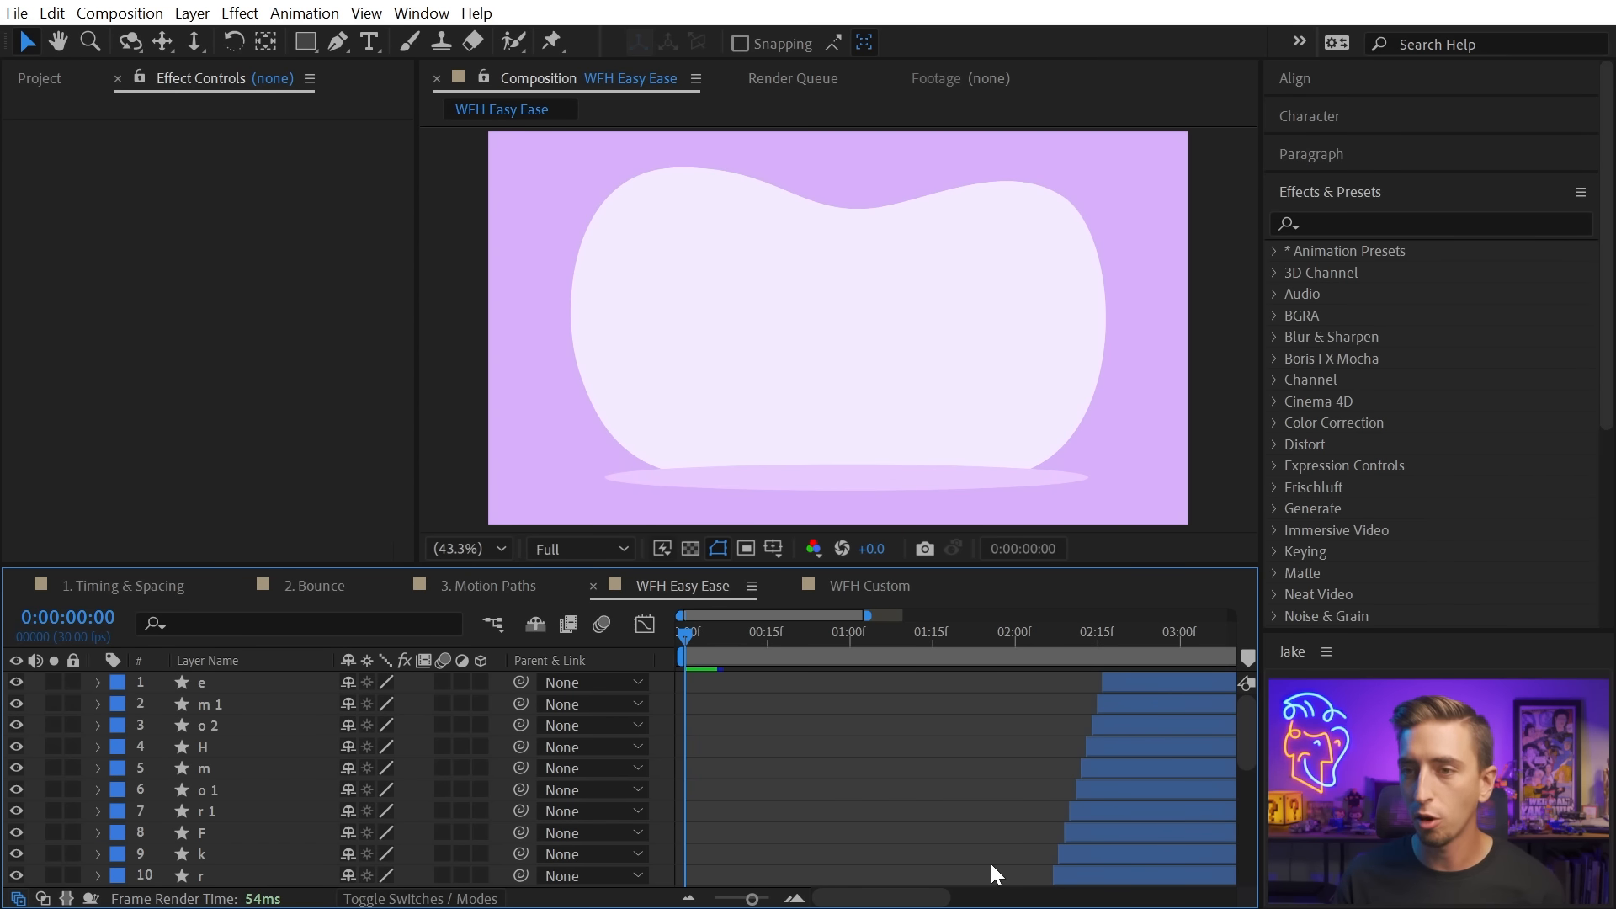
{"action": "key", "text": "space"}
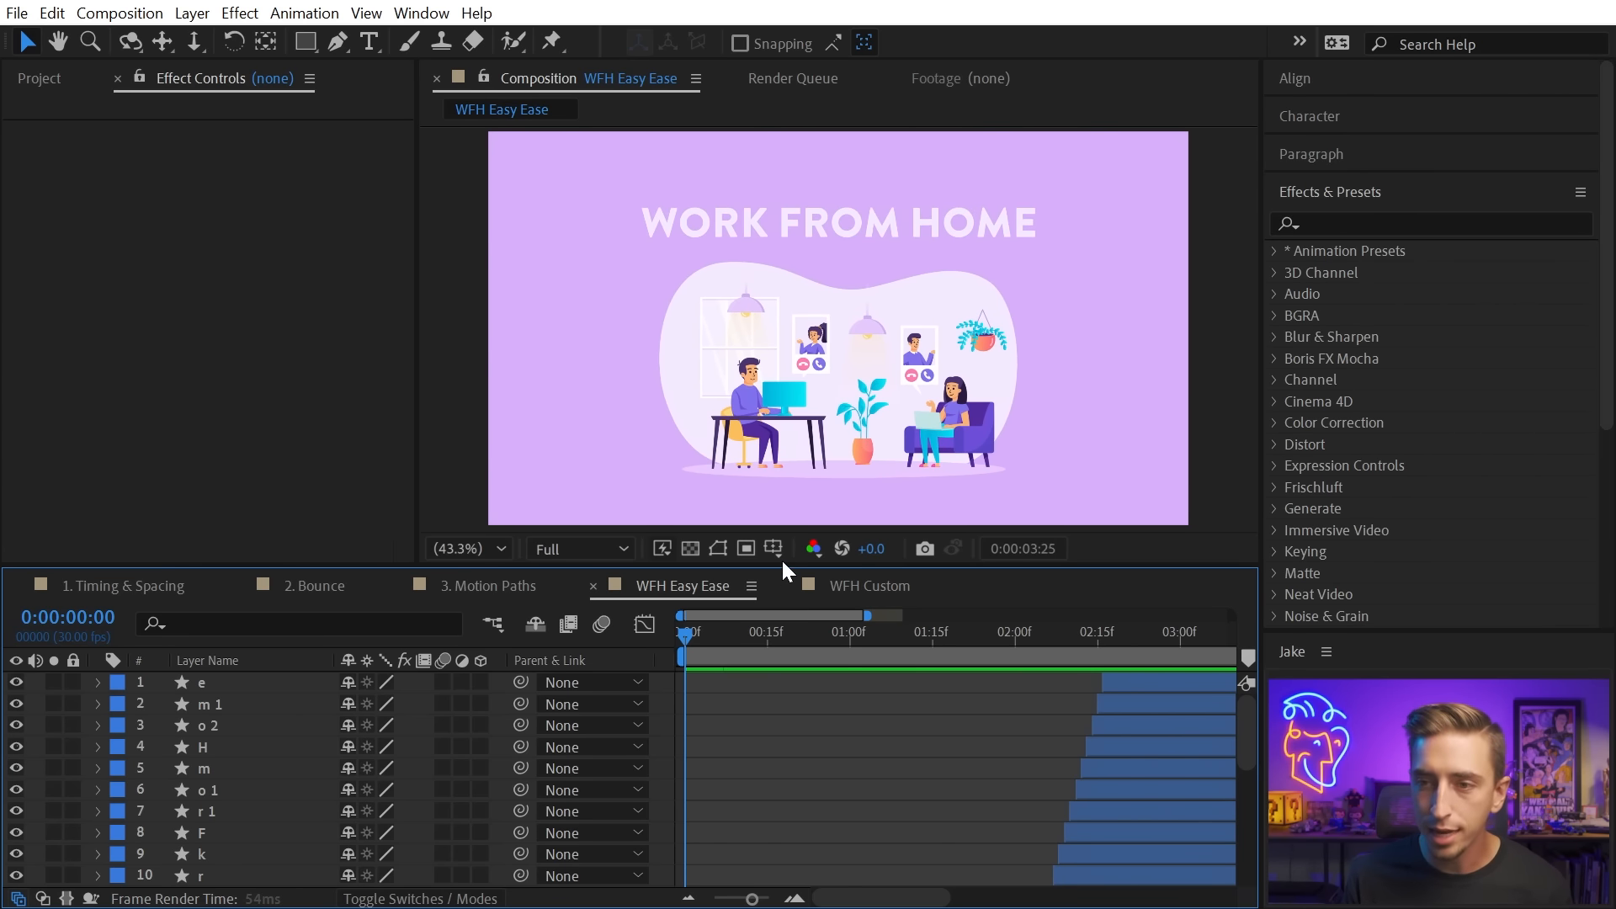
{"action": "left_click_drag", "start_coordinate": [784, 564], "coordinate": [792, 635]}
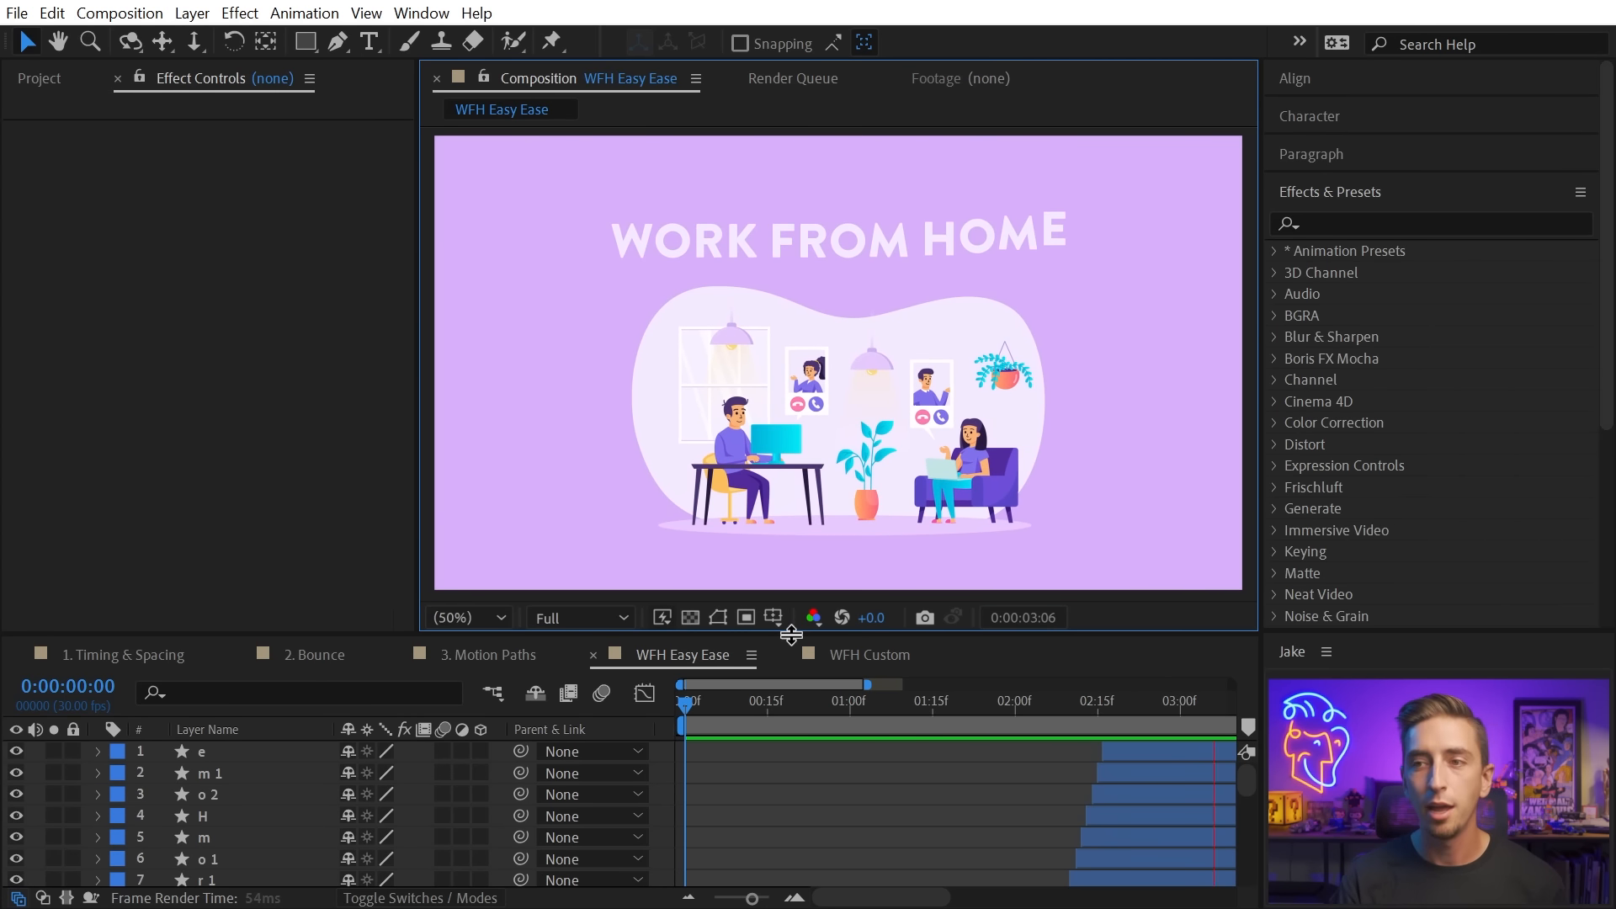
{"action": "key", "text": "space"}
Look through the layer stack of the WFH Easy Ease composition, from the title letters to the scene artwork.
{"action": "scroll", "coordinate": [875, 810], "scroll_direction": "down", "scroll_amount": 4}
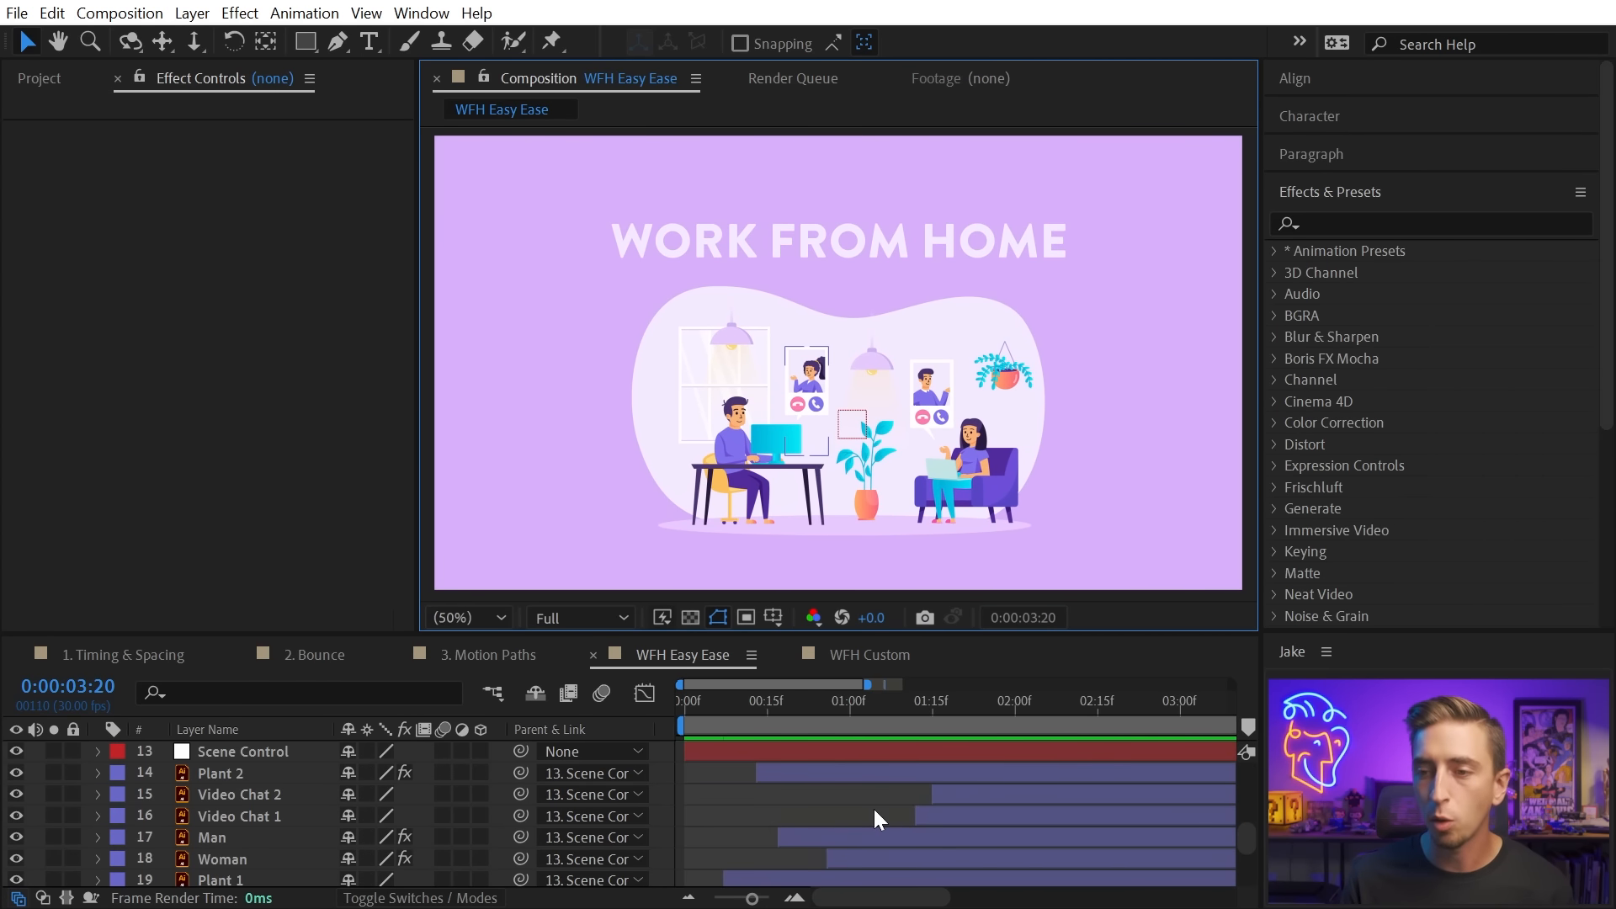
{"action": "scroll", "coordinate": [872, 807], "scroll_direction": "up", "scroll_amount": 4}
{"action": "scroll", "coordinate": [873, 806], "scroll_direction": "down", "scroll_amount": 6}
{"action": "scroll", "coordinate": [873, 806], "scroll_direction": "up", "scroll_amount": 6}
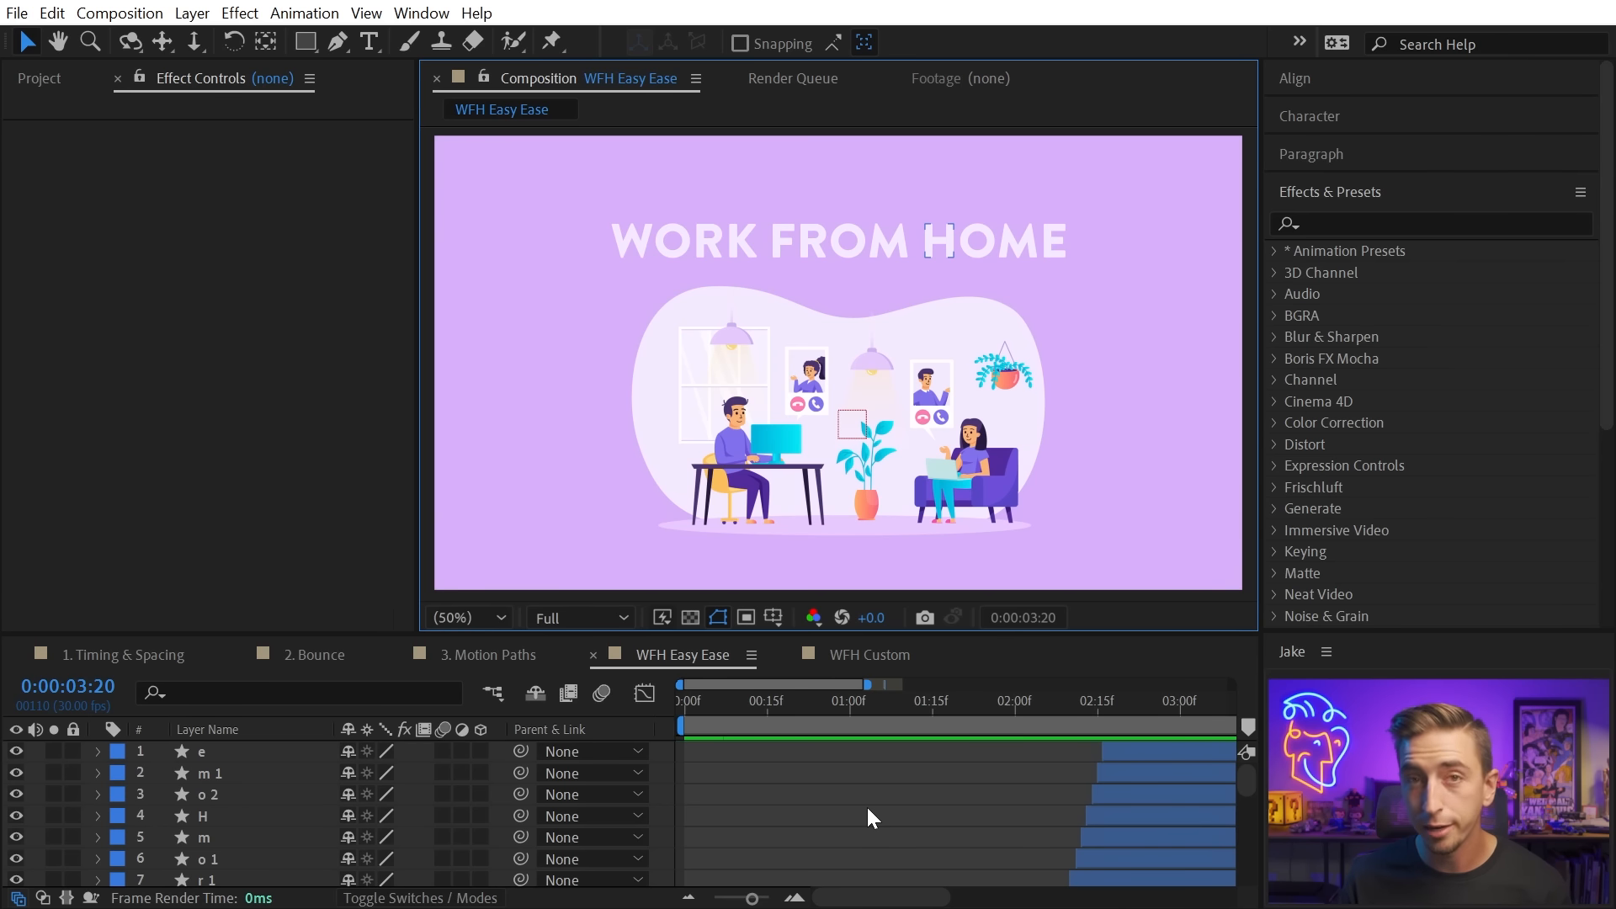
Open the WFH Custom composition, enlarge its timeline and reveal the keyframed properties of all layers.
{"action": "left_click", "coordinate": [867, 658]}
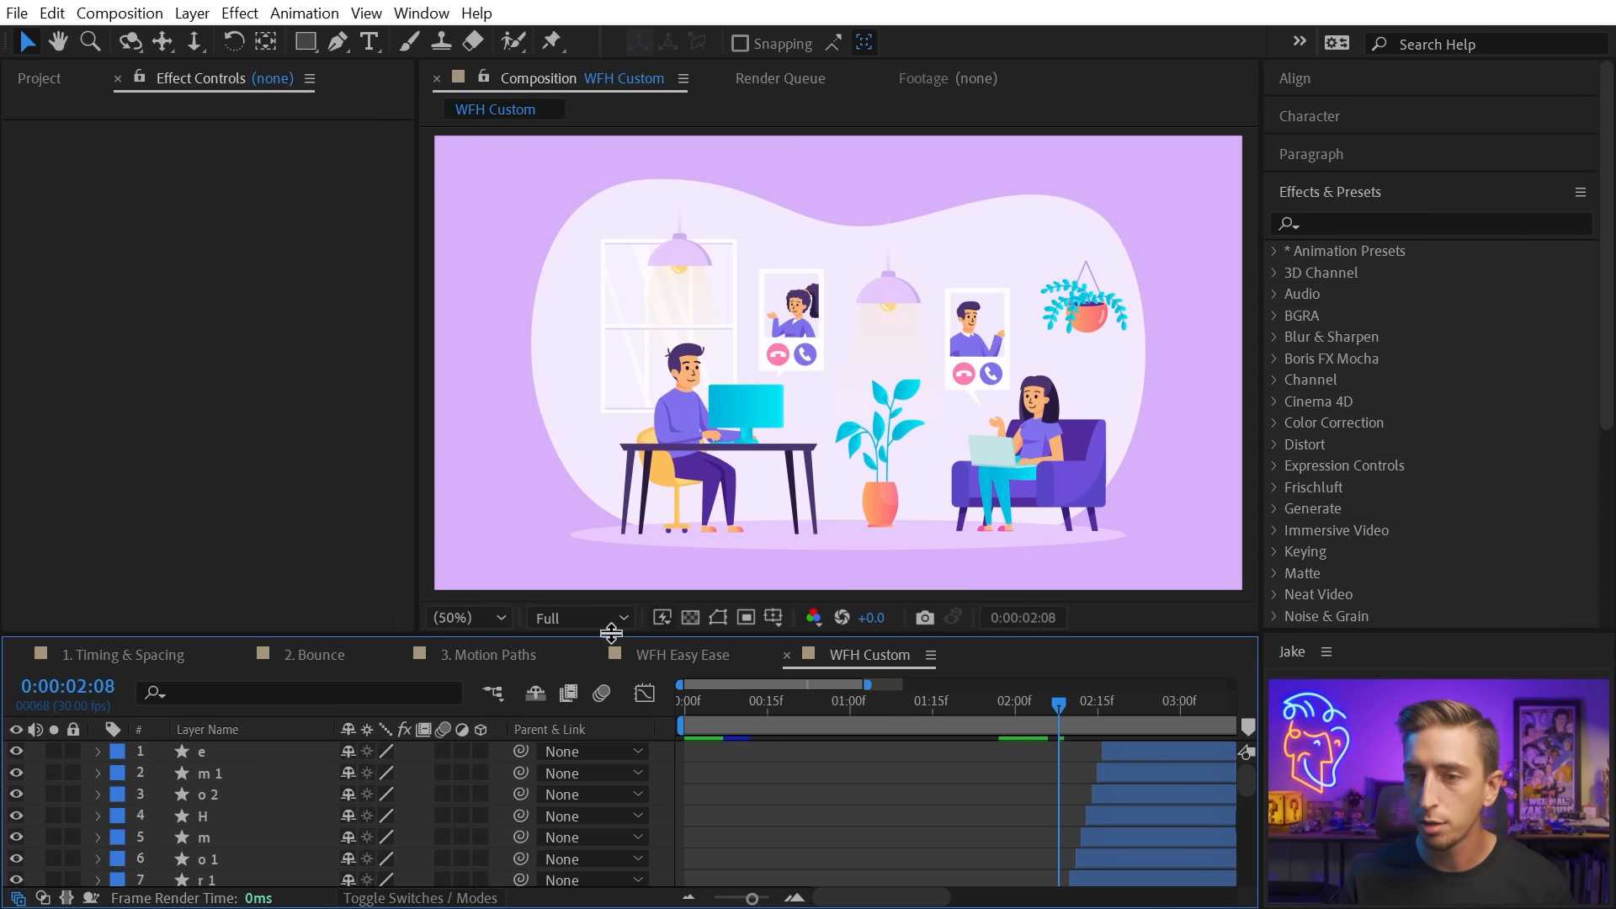
{"action": "left_click_drag", "start_coordinate": [944, 633], "coordinate": [944, 486]}
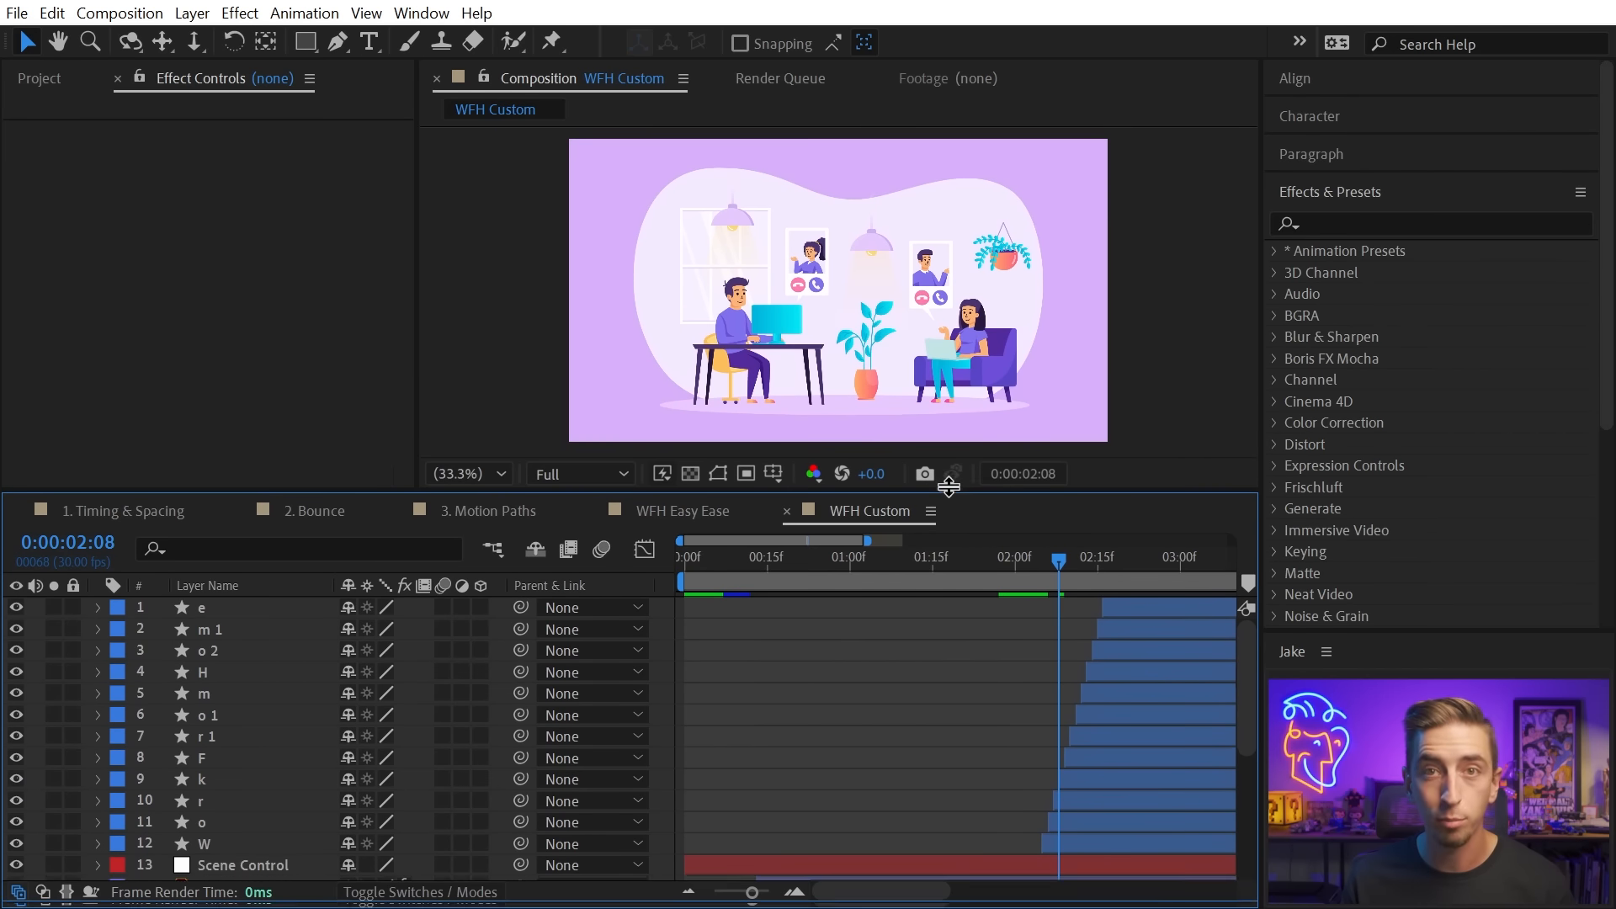
{"action": "key", "text": "u"}
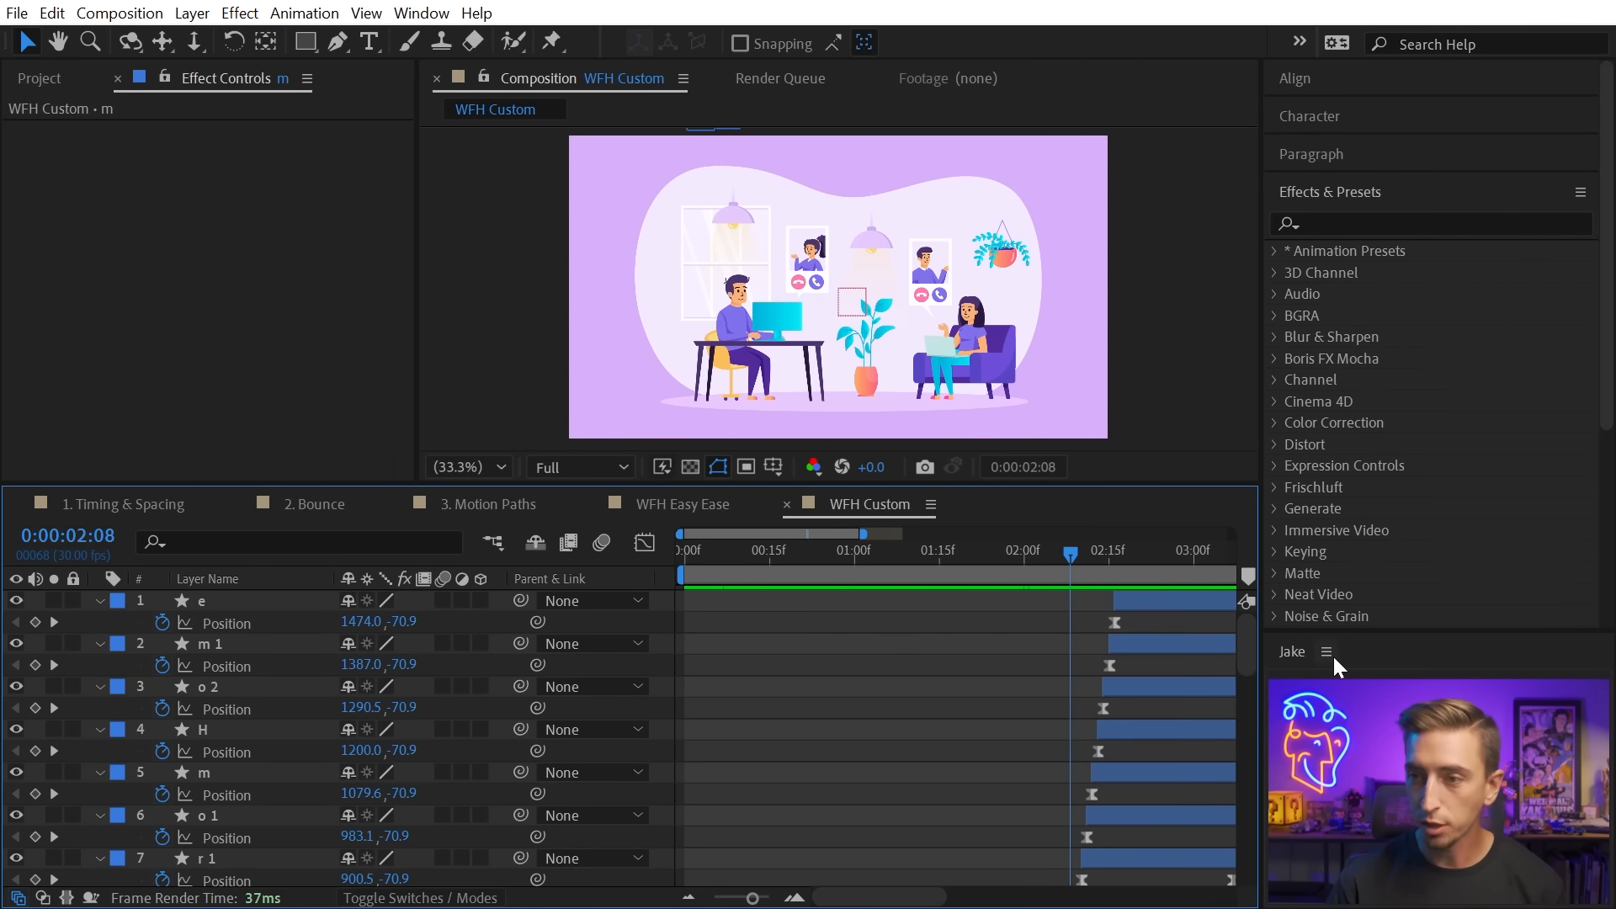
Examine the WFH Custom keyframes down to the Background layer in a zoomed-out timeline, scrubbing to 0:00:01:27.
{"action": "left_click_drag", "start_coordinate": [1248, 631], "coordinate": [1234, 723]}
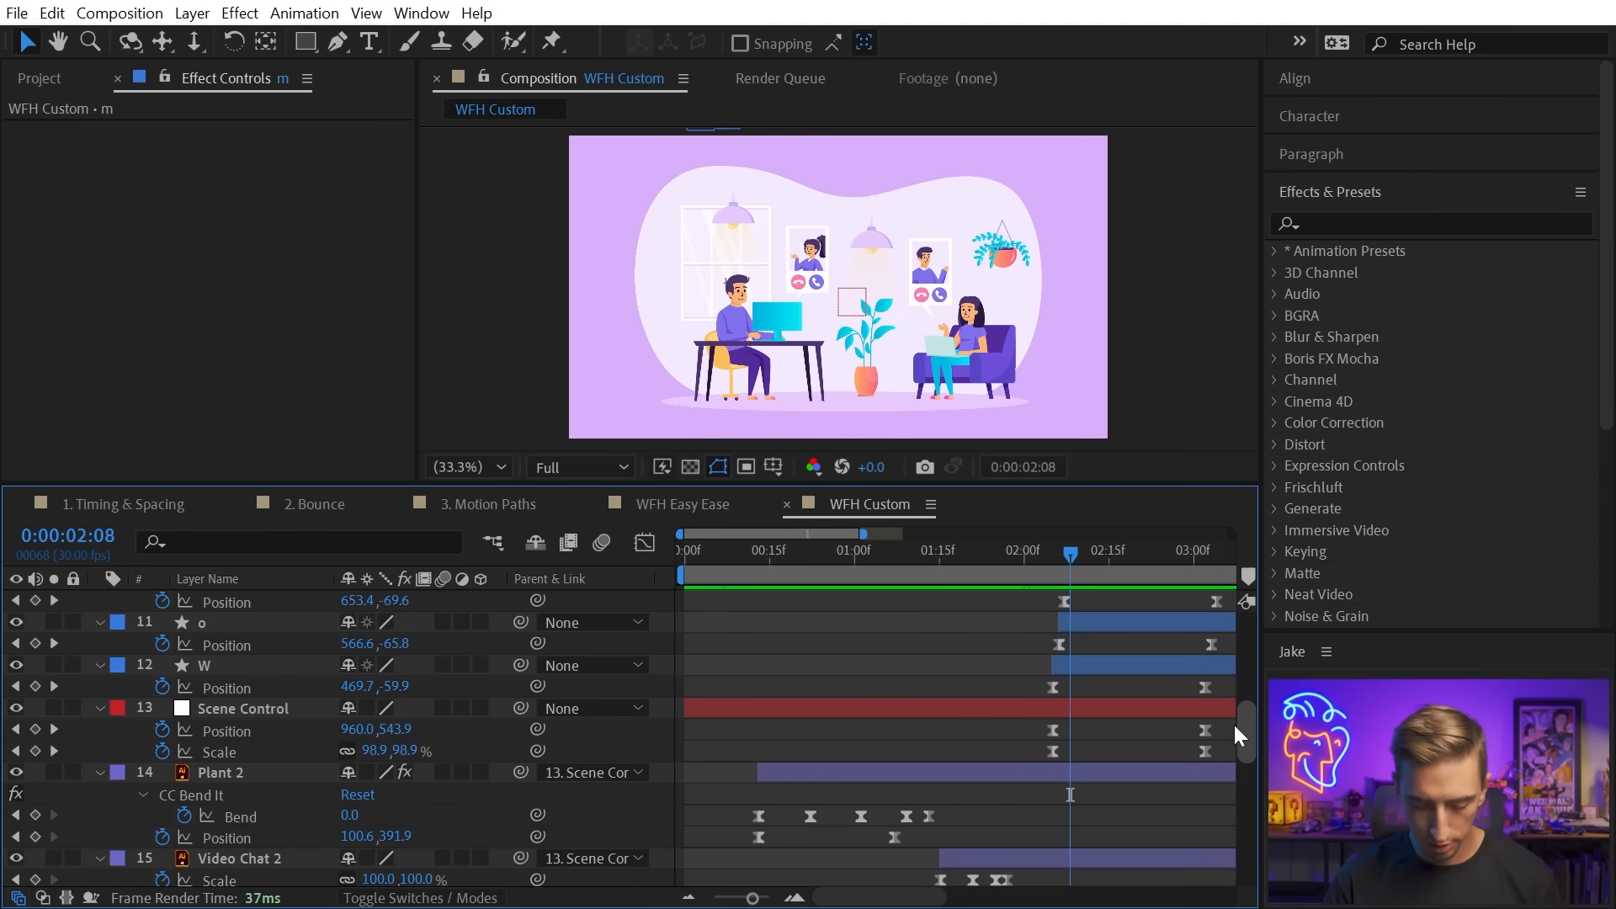
{"action": "key", "text": "minus"}
{"action": "key", "text": "minus"}
{"action": "scroll", "coordinate": [873, 745], "scroll_direction": "down", "scroll_amount": 5}
{"action": "mouse_move", "coordinate": [833, 574]}
{"action": "left_mouse_down"}
{"action": "mouse_move", "coordinate": [752, 573]}
{"action": "mouse_move", "coordinate": [864, 576]}
{"action": "left_mouse_up"}
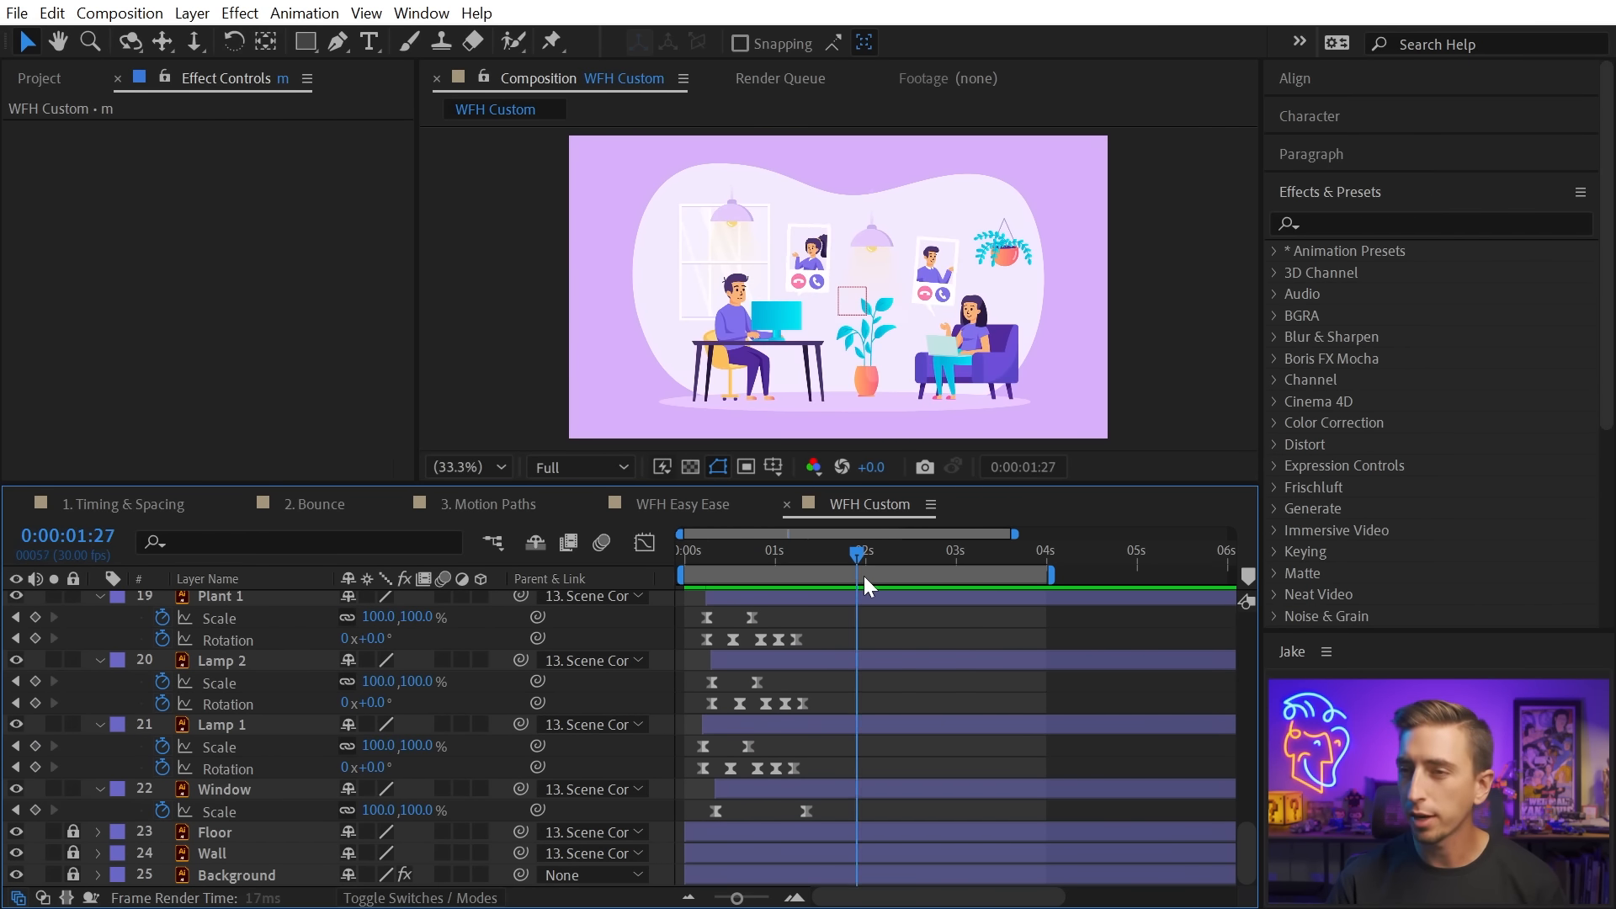
Select the Window layer's two Scale keyframes and scrub the composition to 0:00:01:09.
{"action": "left_click", "coordinate": [975, 352]}
{"action": "left_click", "coordinate": [753, 345], "text": "shift"}
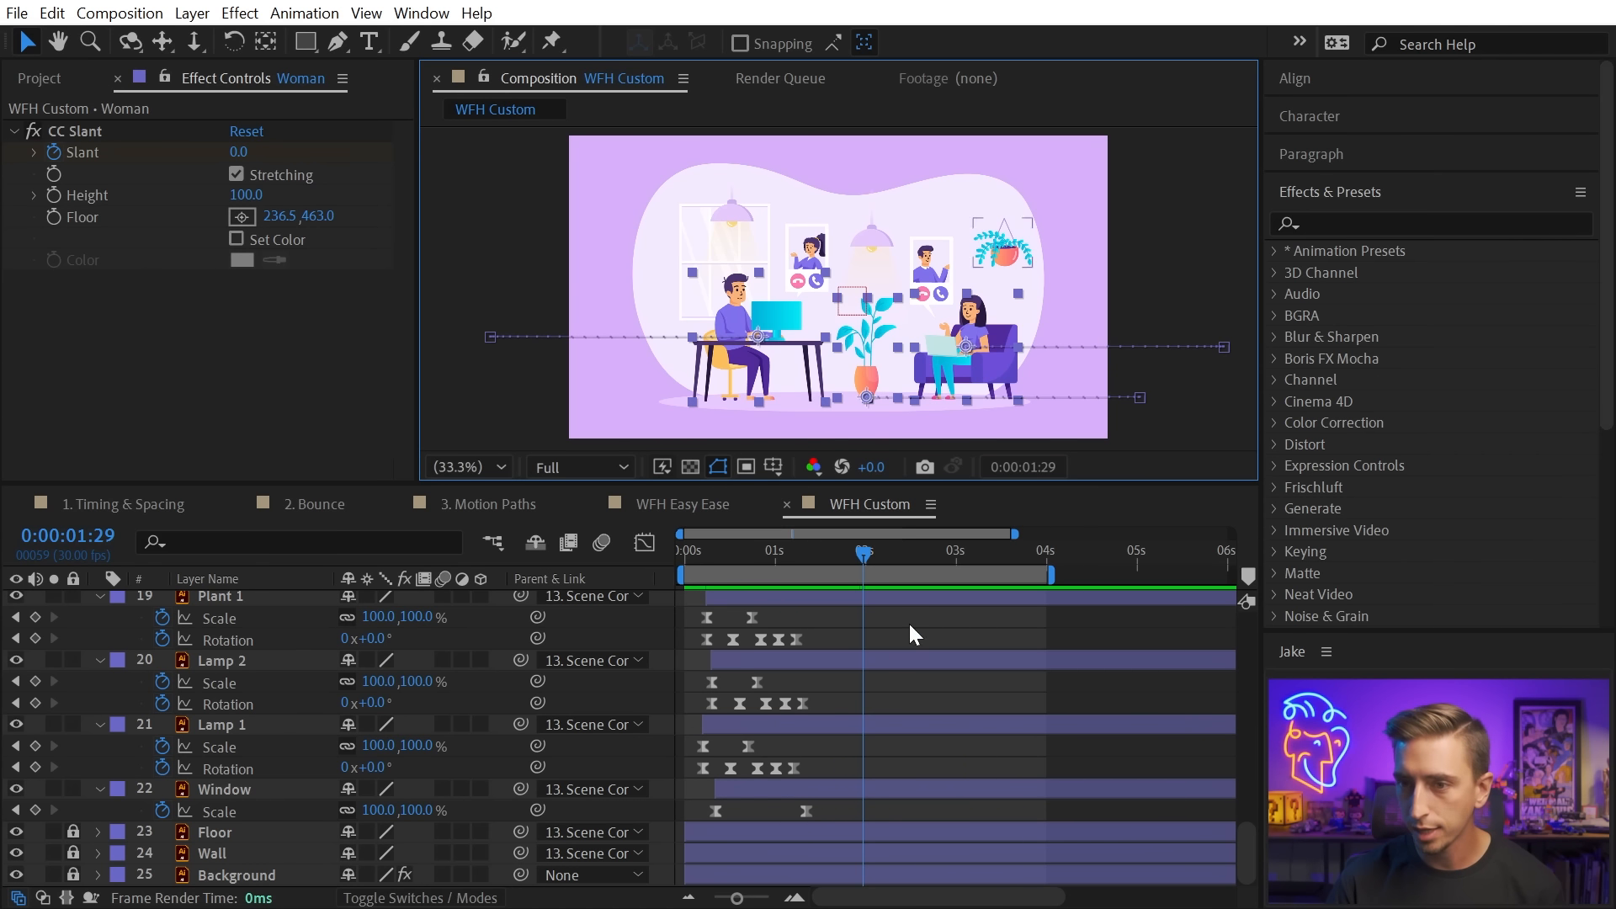
{"action": "left_click_drag", "start_coordinate": [868, 802], "coordinate": [700, 822]}
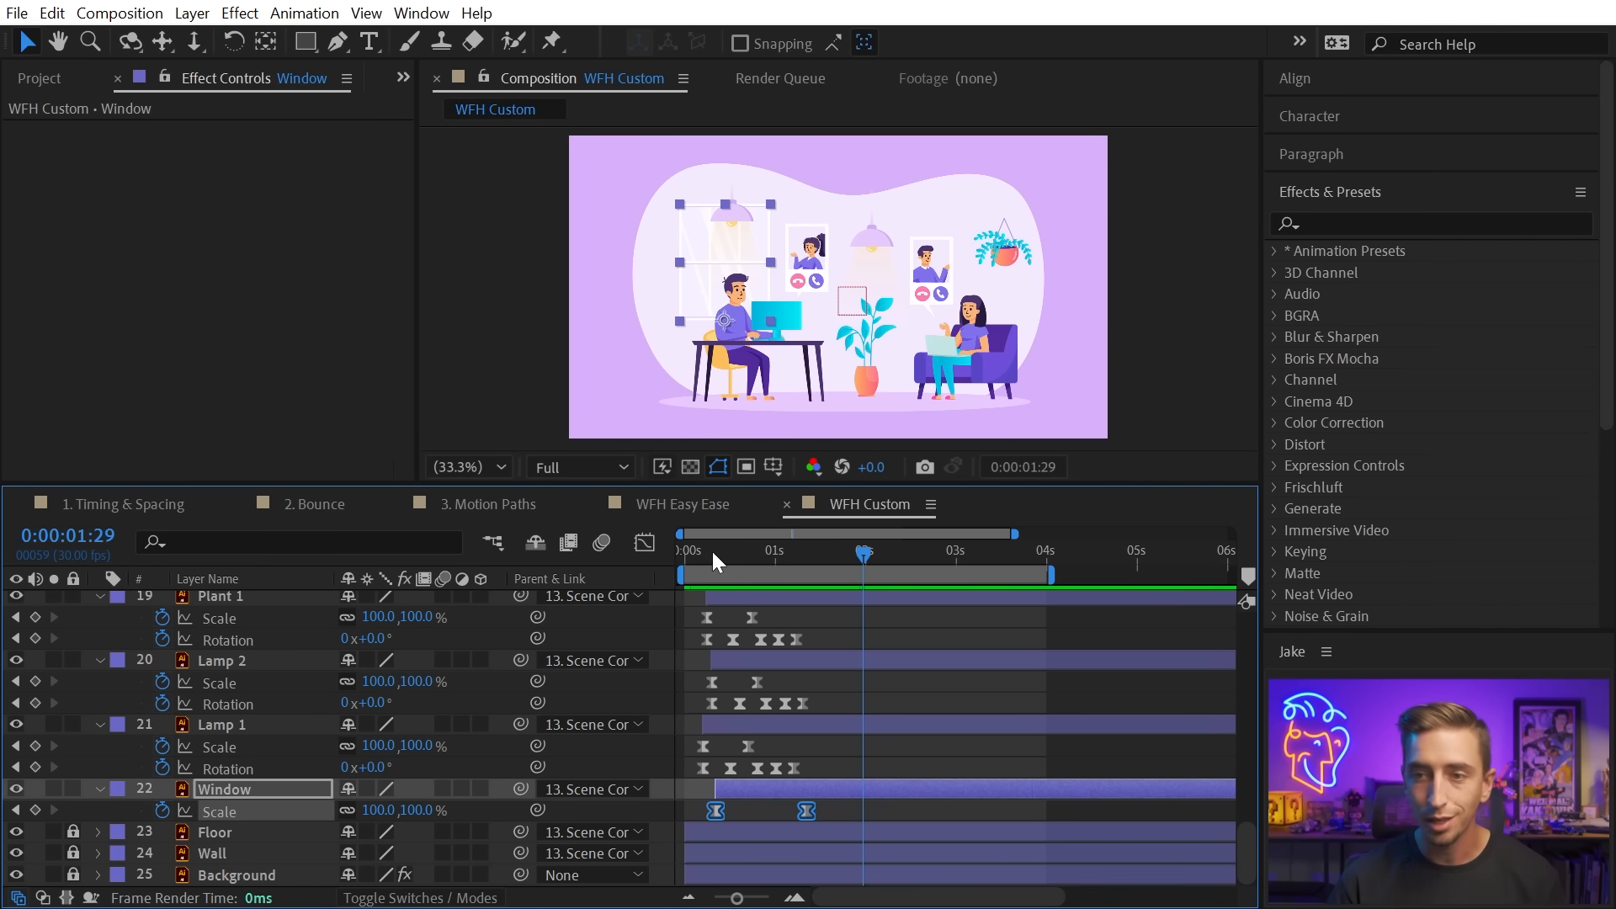
{"action": "left_click_drag", "start_coordinate": [713, 560], "coordinate": [803, 571]}
Add the Slant and Position keyframes of the Man and Woman layers to the selection.
{"action": "scroll", "coordinate": [879, 774], "scroll_direction": "up", "scroll_amount": 3}
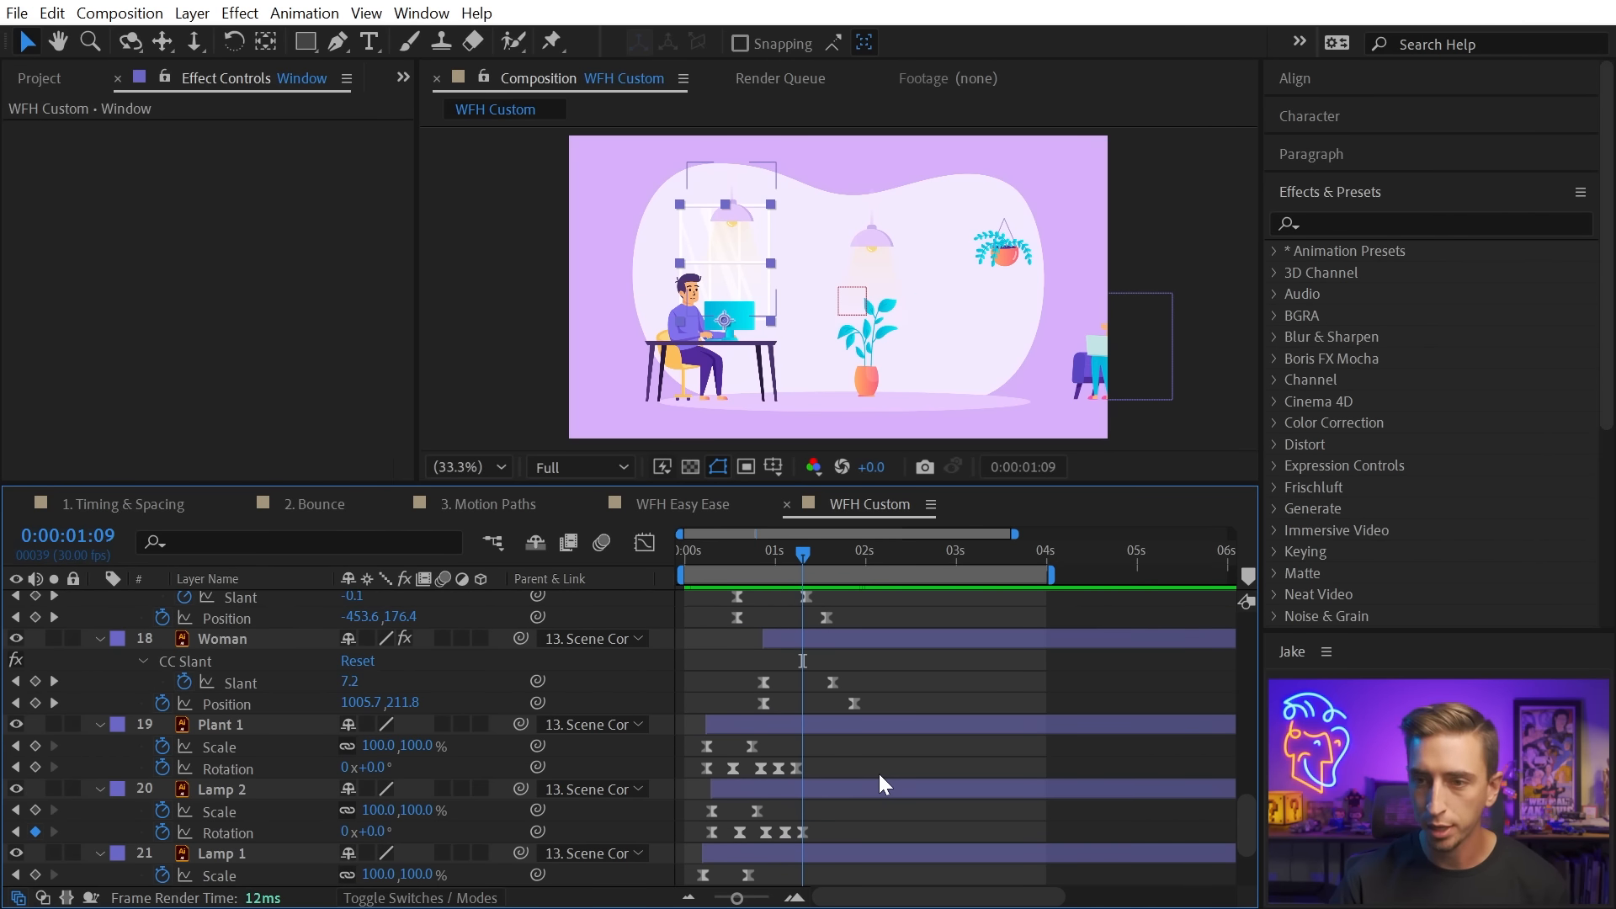
{"action": "scroll", "coordinate": [880, 720], "scroll_direction": "up", "scroll_amount": 2}
{"action": "left_click_drag", "start_coordinate": [883, 763], "coordinate": [708, 649]}
Add the Plant 2 layer's Position keyframes without its Bend keyframes, and scrub its entrance to 0:00:01:06.
{"action": "key", "text": "space"}
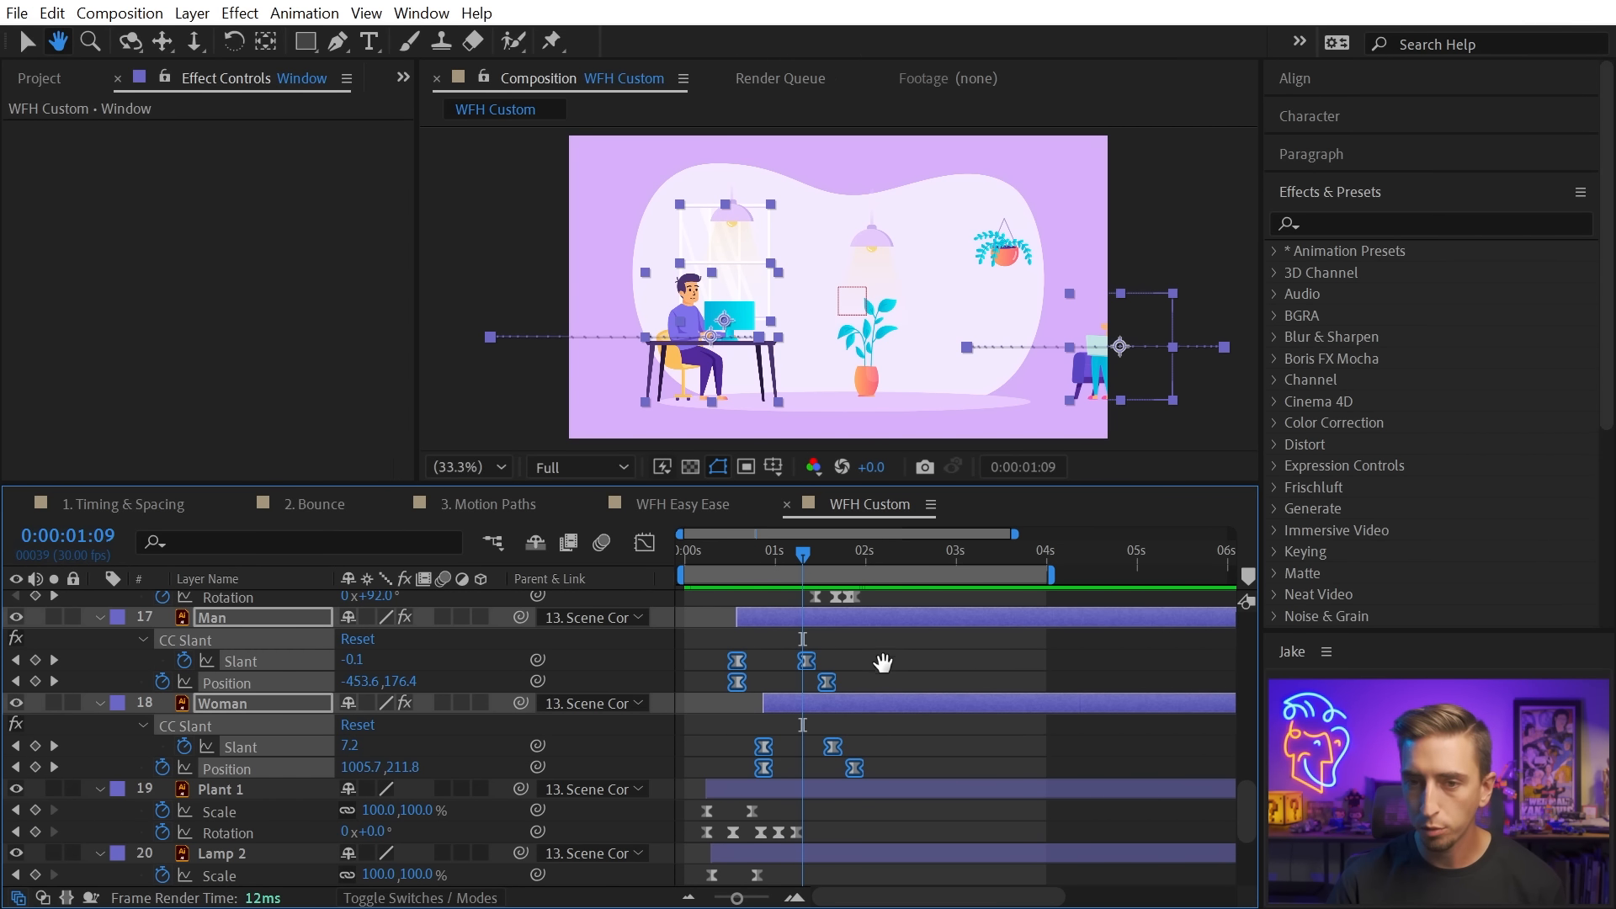
{"action": "left_click_drag", "start_coordinate": [884, 660], "coordinate": [990, 802]}
{"action": "scroll", "coordinate": [990, 803], "scroll_direction": "up", "scroll_amount": 4}
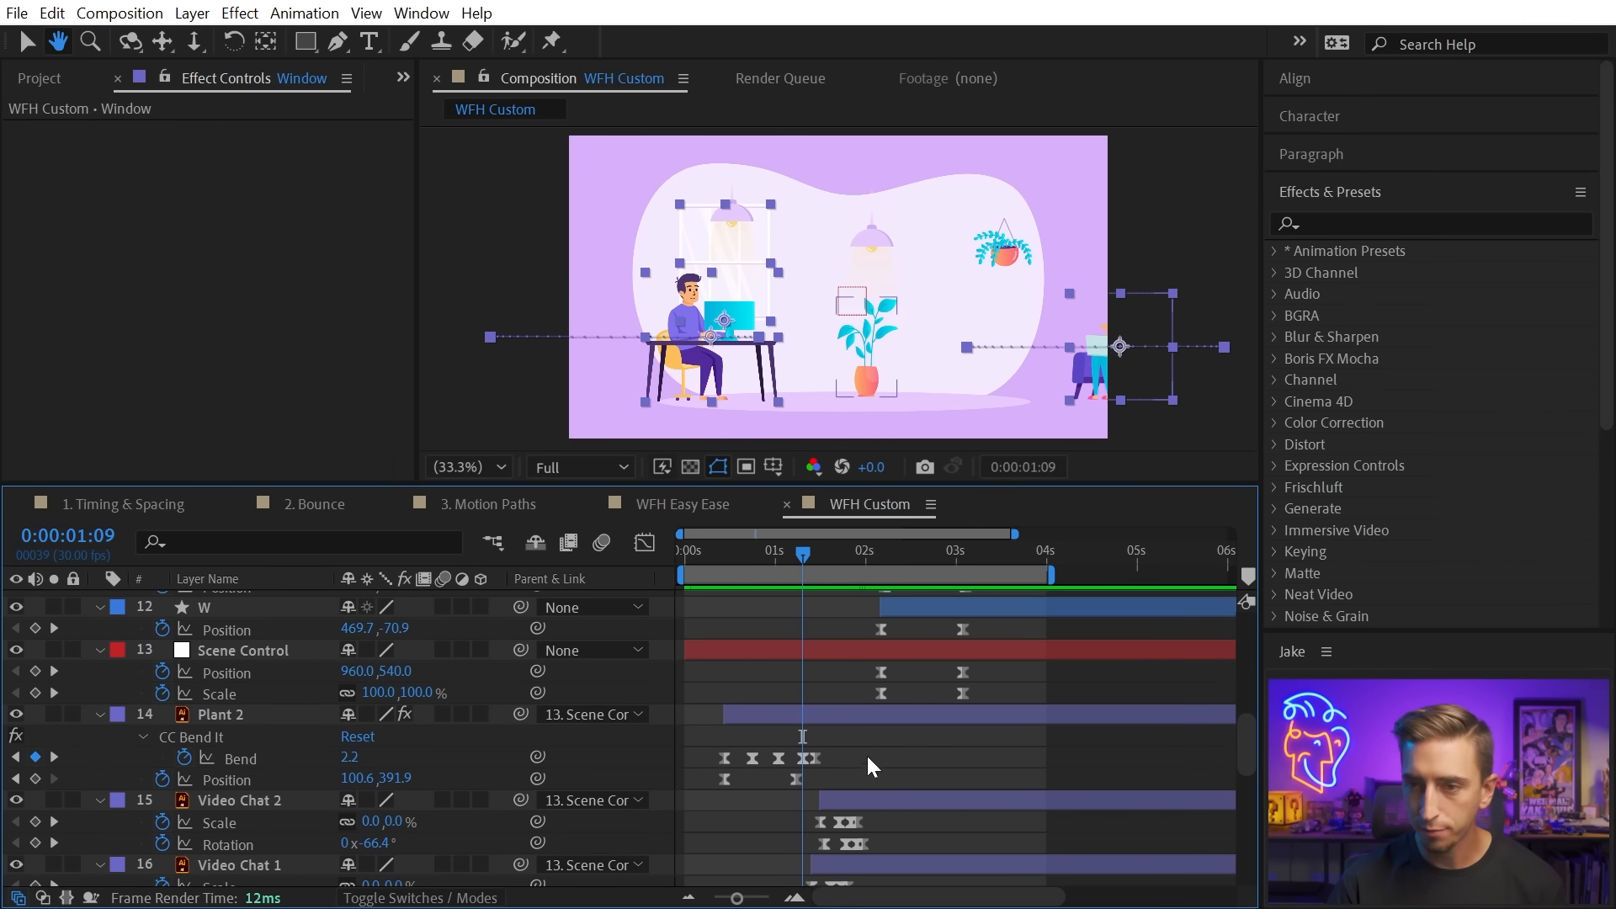
{"action": "left_click_drag", "start_coordinate": [865, 752], "coordinate": [715, 784]}
{"action": "left_click", "coordinate": [749, 562]}
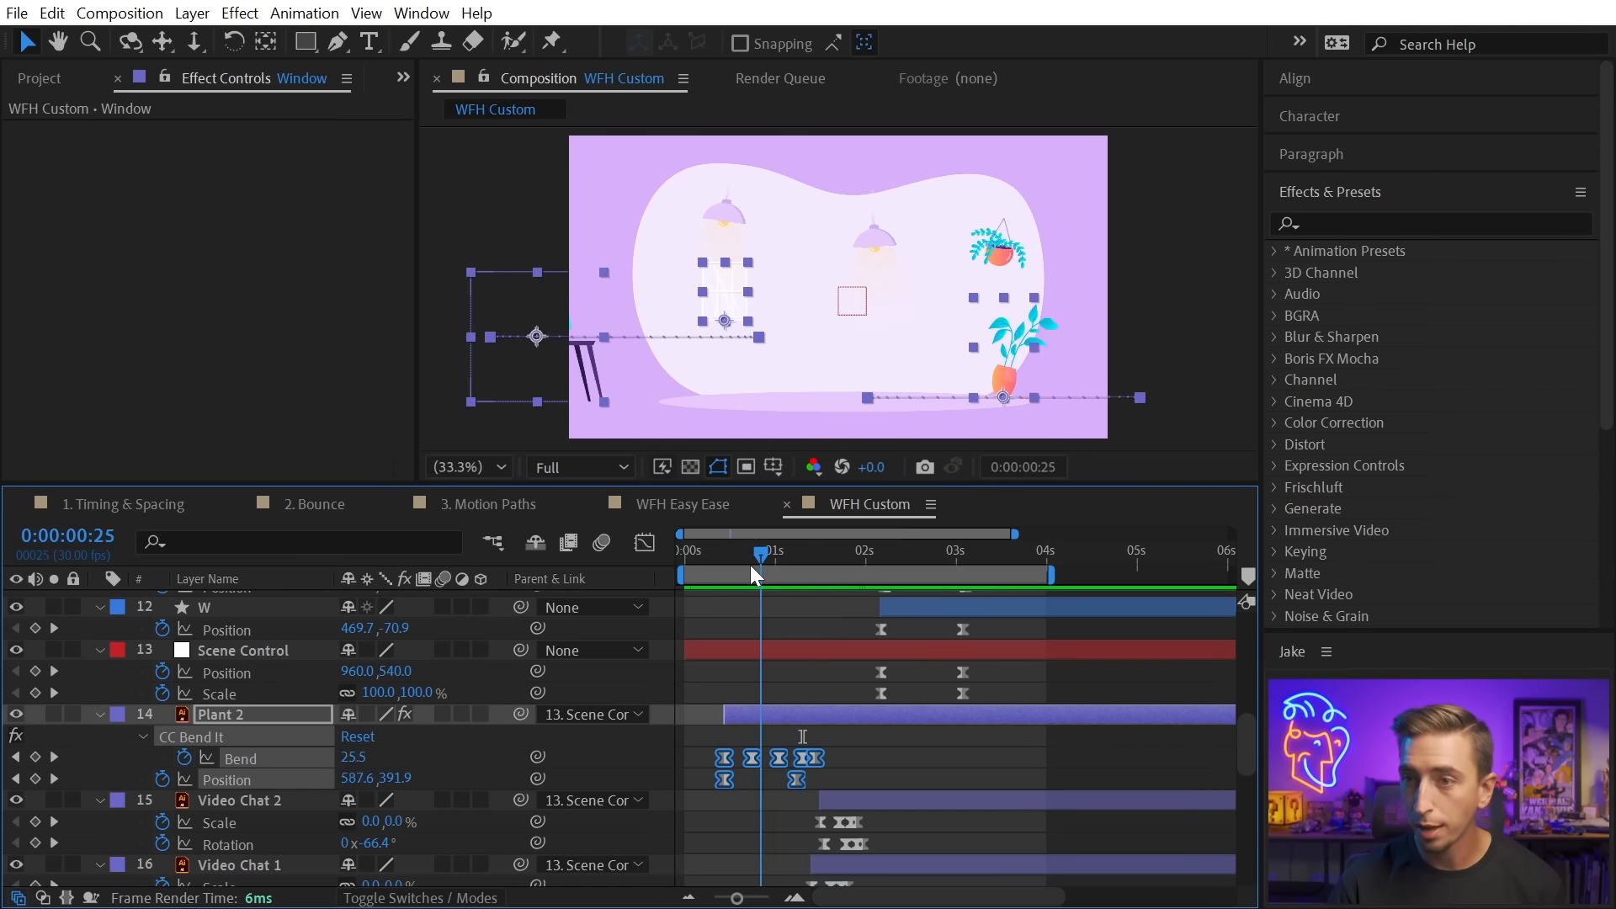
{"action": "mouse_move", "coordinate": [779, 569]}
{"action": "left_mouse_down"}
{"action": "mouse_move", "coordinate": [810, 573]}
{"action": "mouse_move", "coordinate": [776, 573]}
{"action": "mouse_move", "coordinate": [794, 573]}
{"action": "left_mouse_up"}
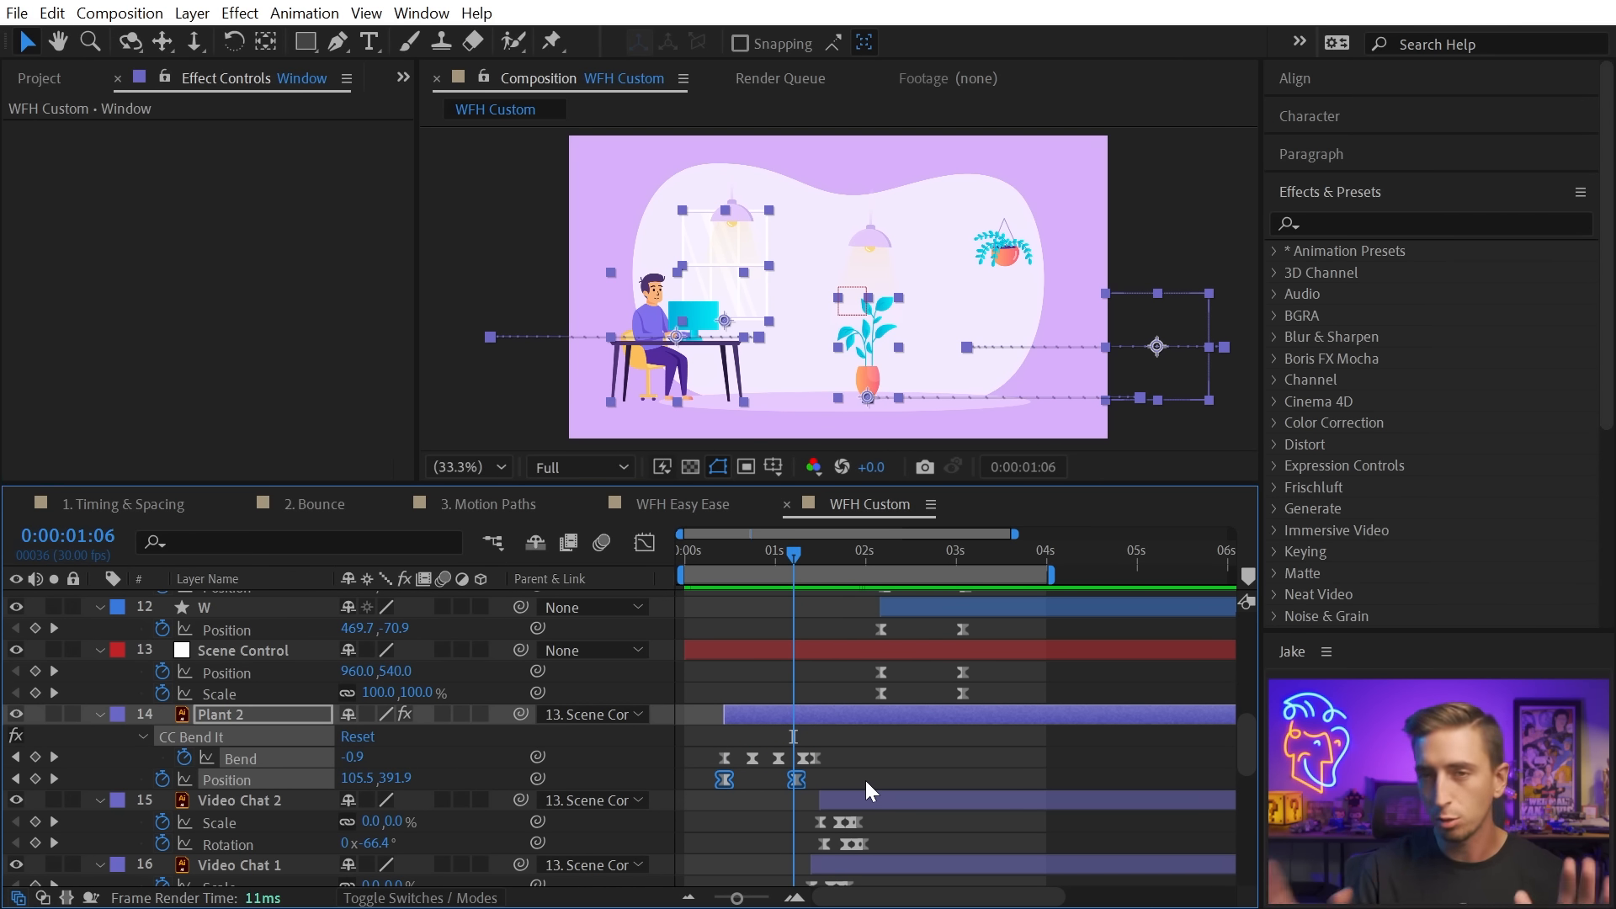
Add the Scene Control and title letter keyframes to the selection and scrub to 0:00:03:02.
{"action": "scroll", "coordinate": [867, 783], "scroll_direction": "up", "scroll_amount": 3}
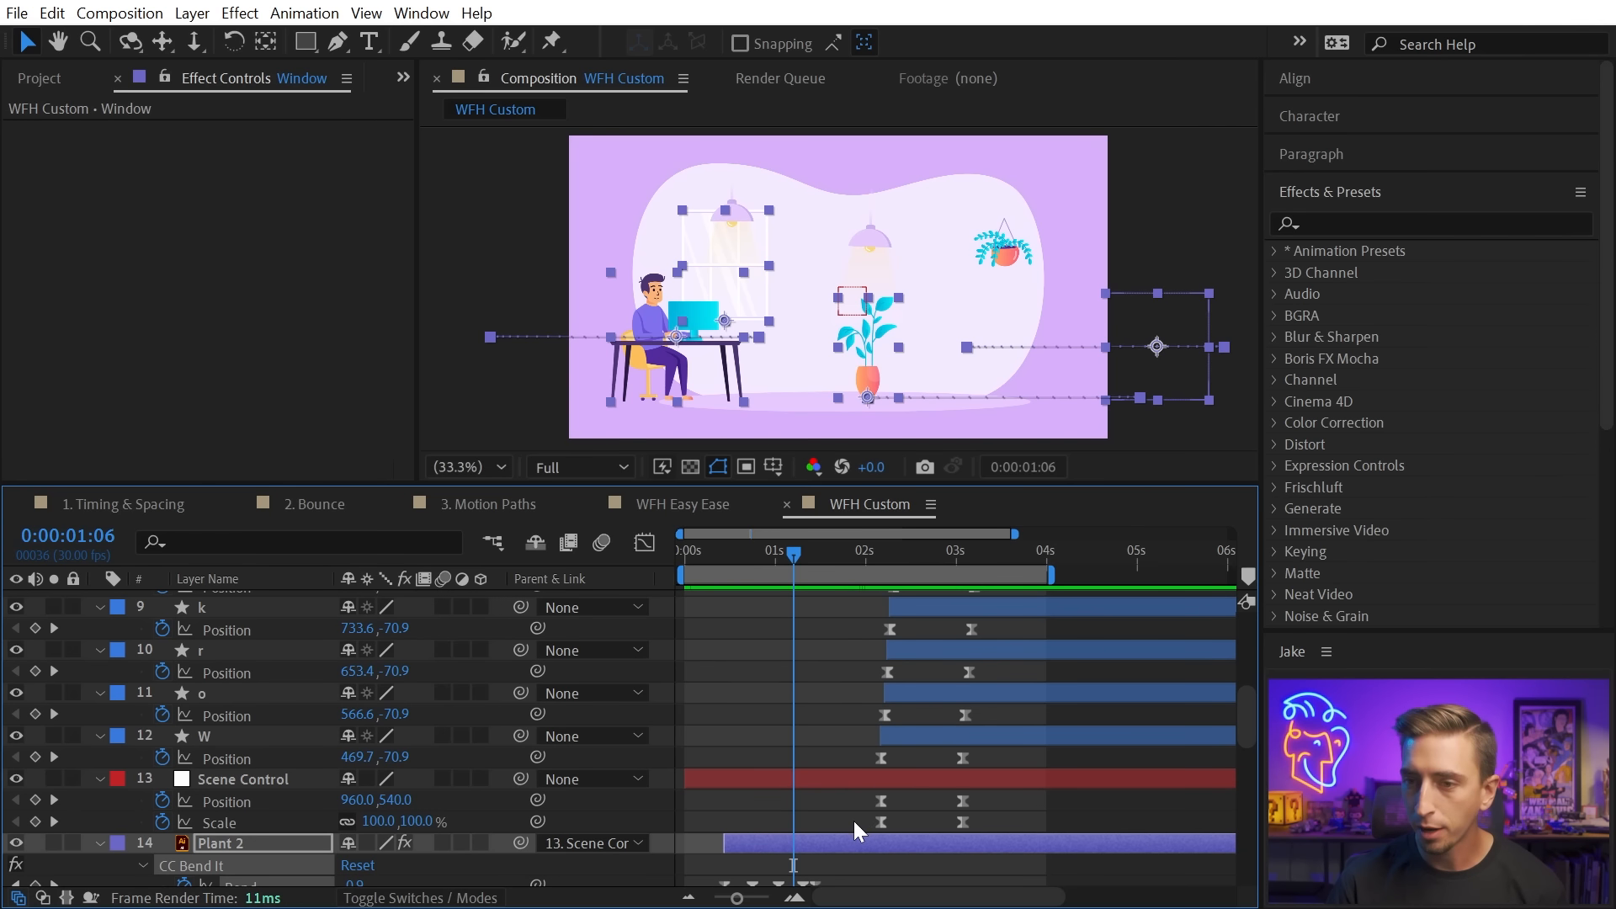
{"action": "left_click_drag", "start_coordinate": [852, 826], "coordinate": [1094, 516]}
{"action": "left_click_drag", "start_coordinate": [879, 557], "coordinate": [962, 559]}
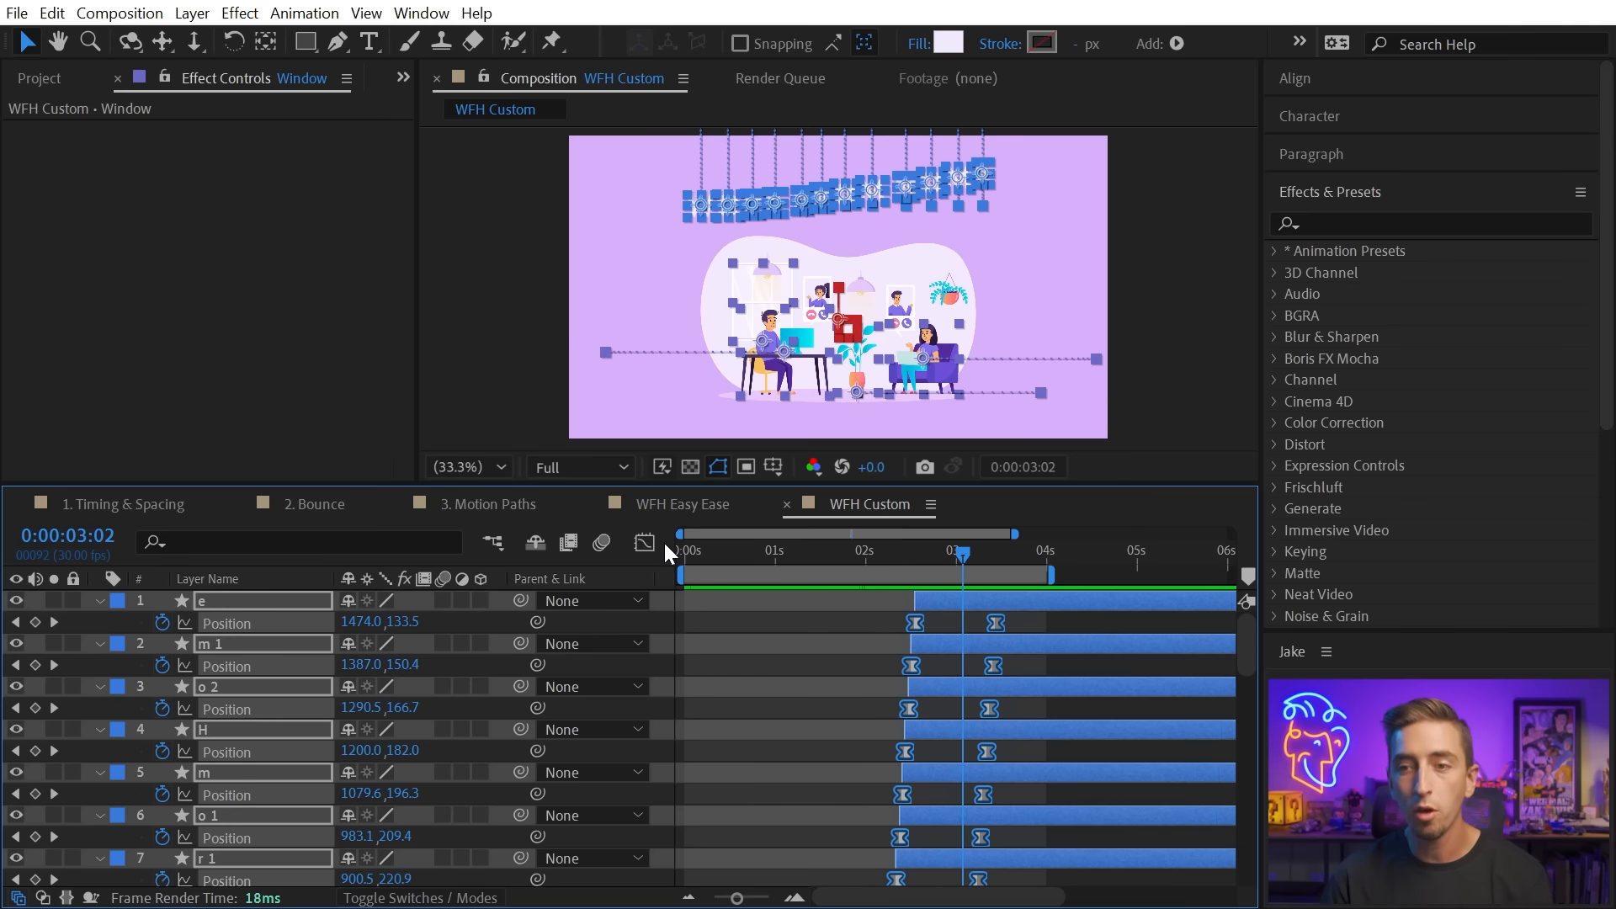
Show the selected keyframes in an enlarged speed graph and lengthen their incoming influence handles for a slower settle.
{"action": "left_click", "coordinate": [645, 543]}
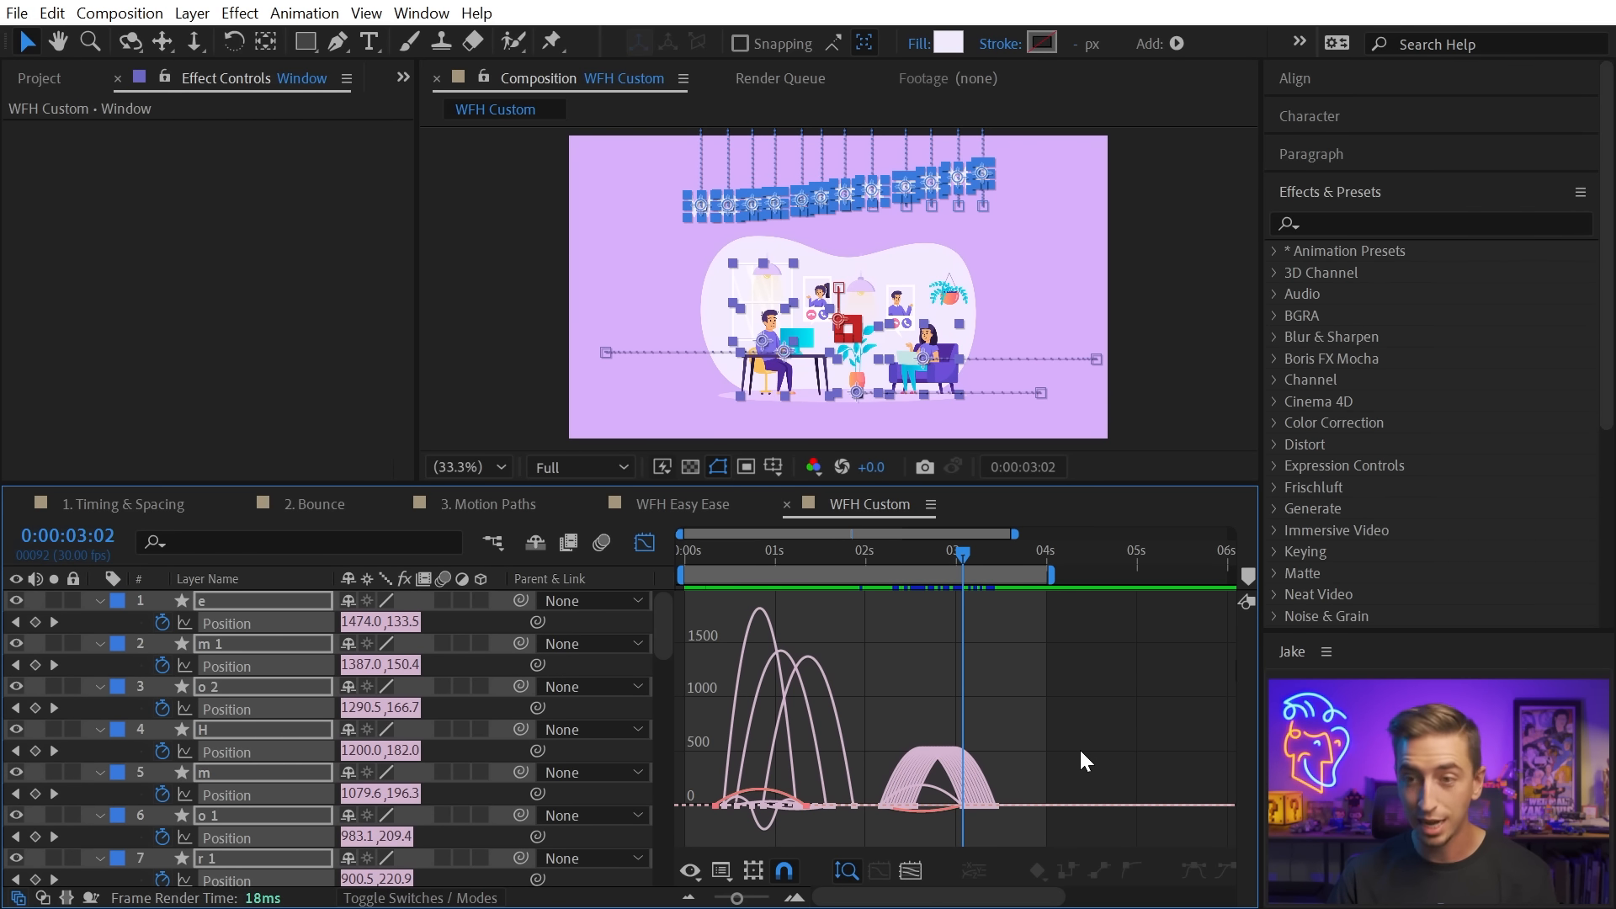
{"action": "left_click_drag", "start_coordinate": [731, 485], "coordinate": [731, 374]}
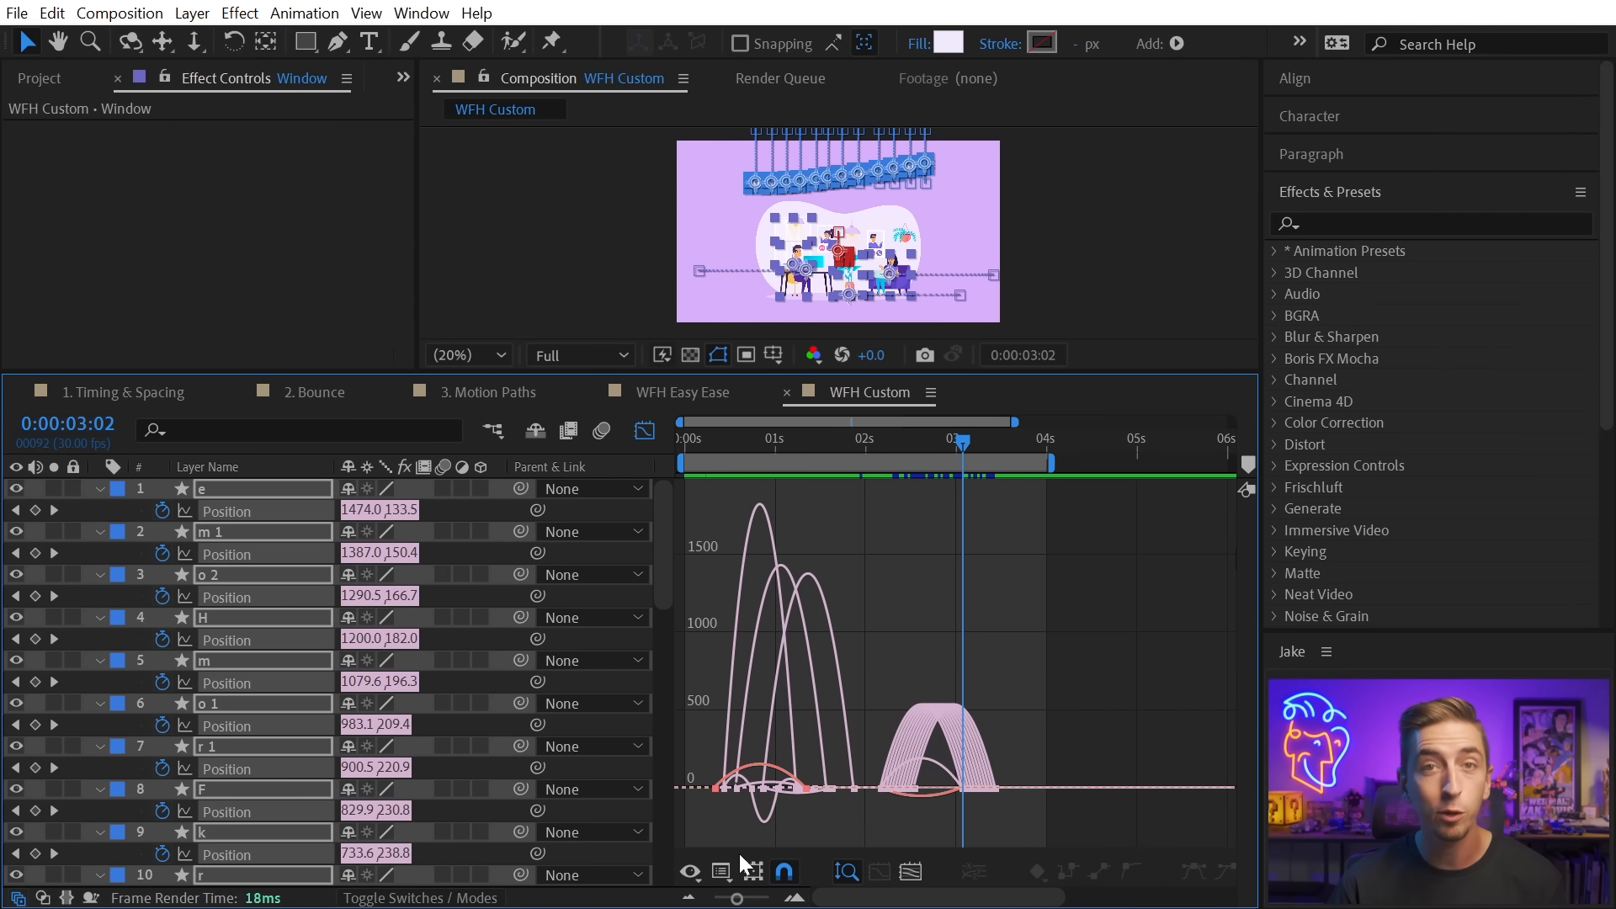
{"action": "left_click_drag", "start_coordinate": [1140, 755], "coordinate": [690, 799]}
{"action": "key", "text": "="}
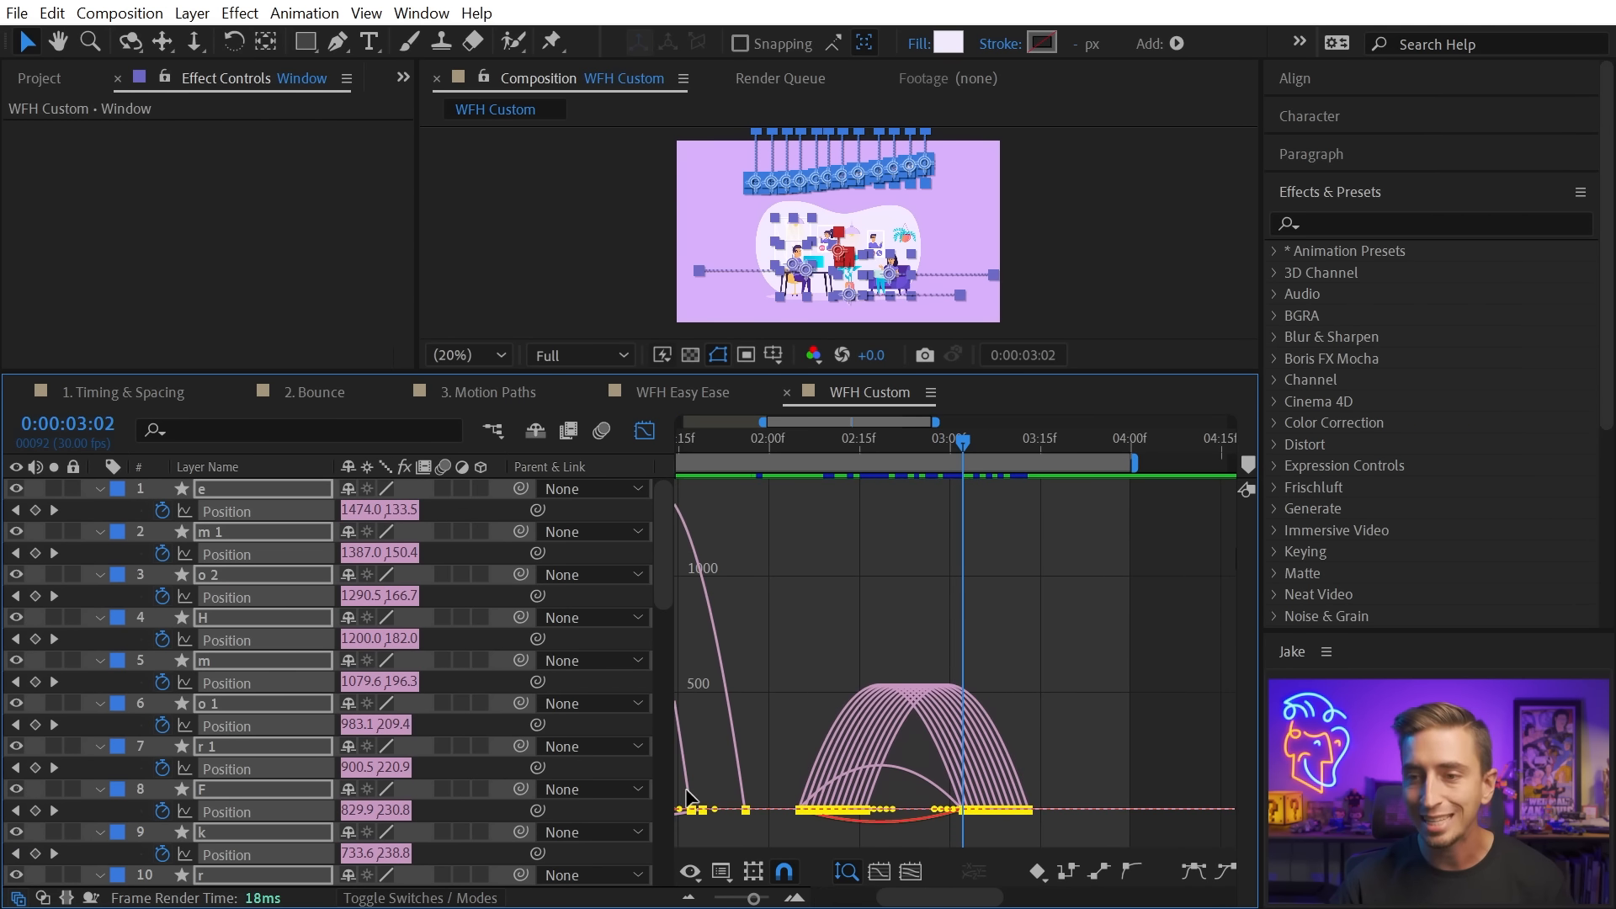
{"action": "key", "text": "="}
{"action": "left_click_drag", "start_coordinate": [933, 898], "coordinate": [860, 903]}
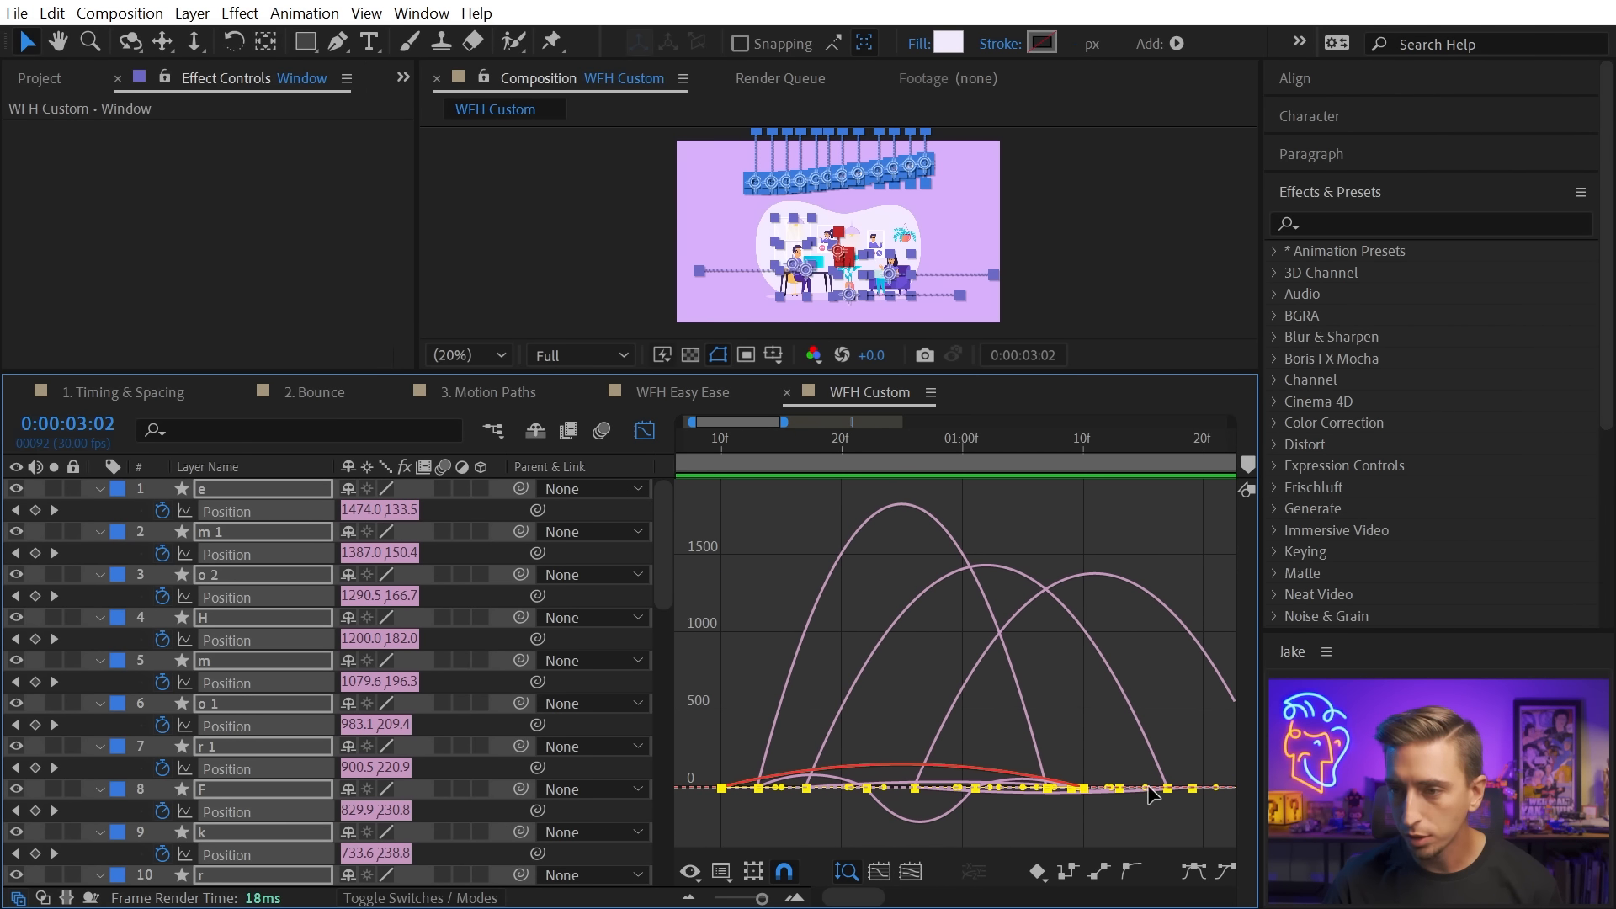
{"action": "left_click_drag", "start_coordinate": [1149, 793], "coordinate": [1058, 788]}
{"action": "key", "text": "minus"}
{"action": "key", "text": "minus"}
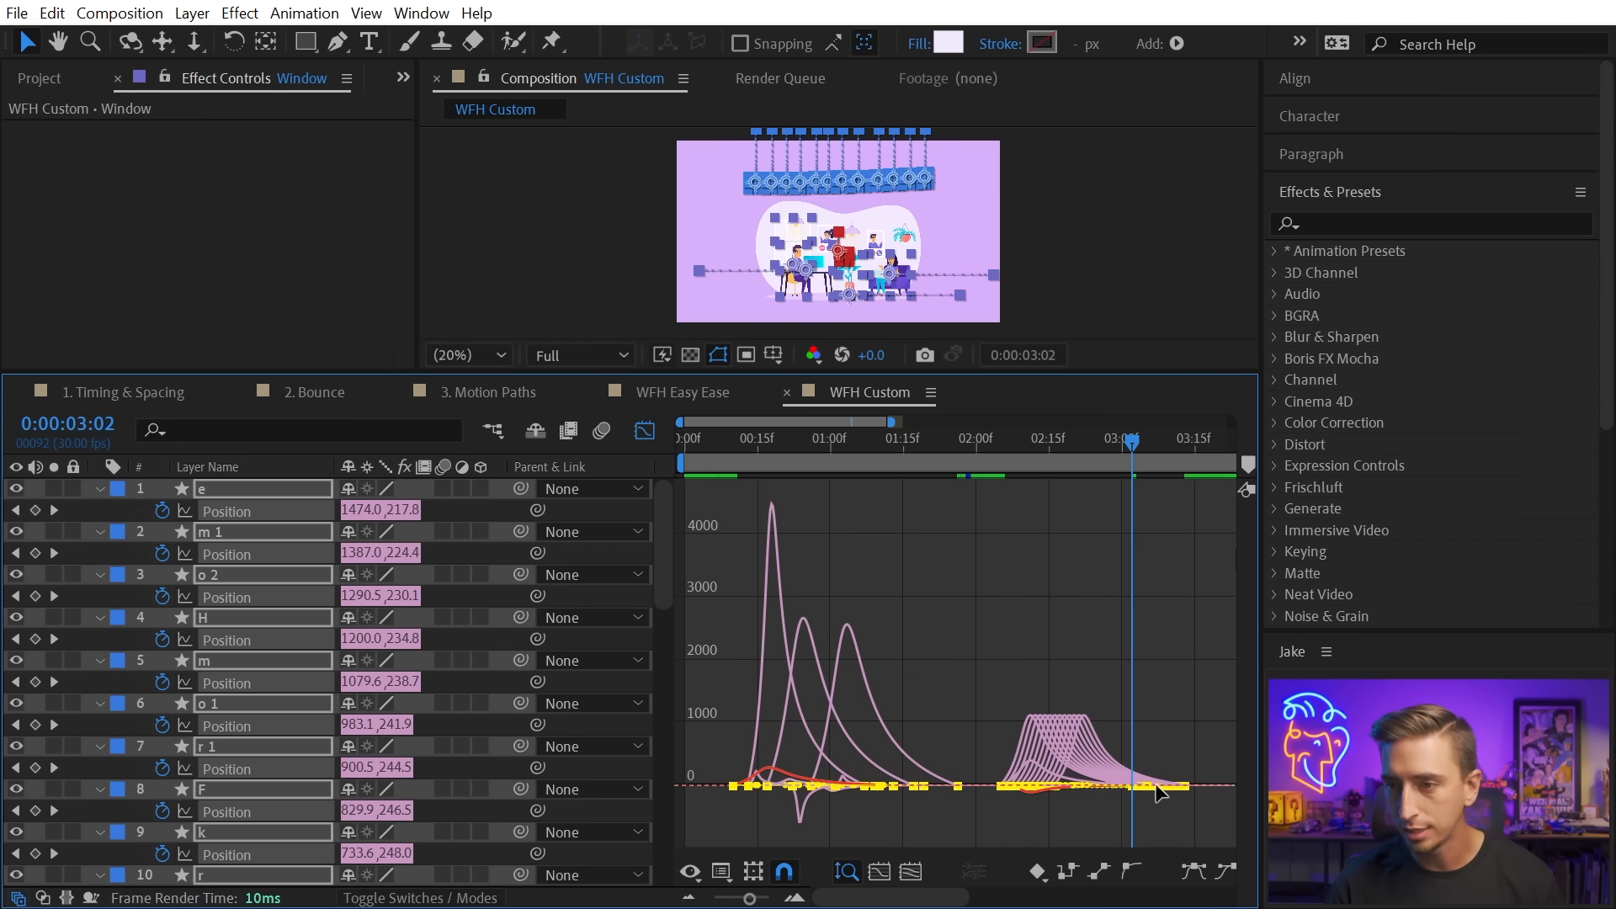
Shorten the selected keyframes' outgoing influence handles so the title letters' speed peaks come earlier.
{"action": "key", "text": "equal"}
{"action": "key", "text": "equal"}
{"action": "key", "text": "equal"}
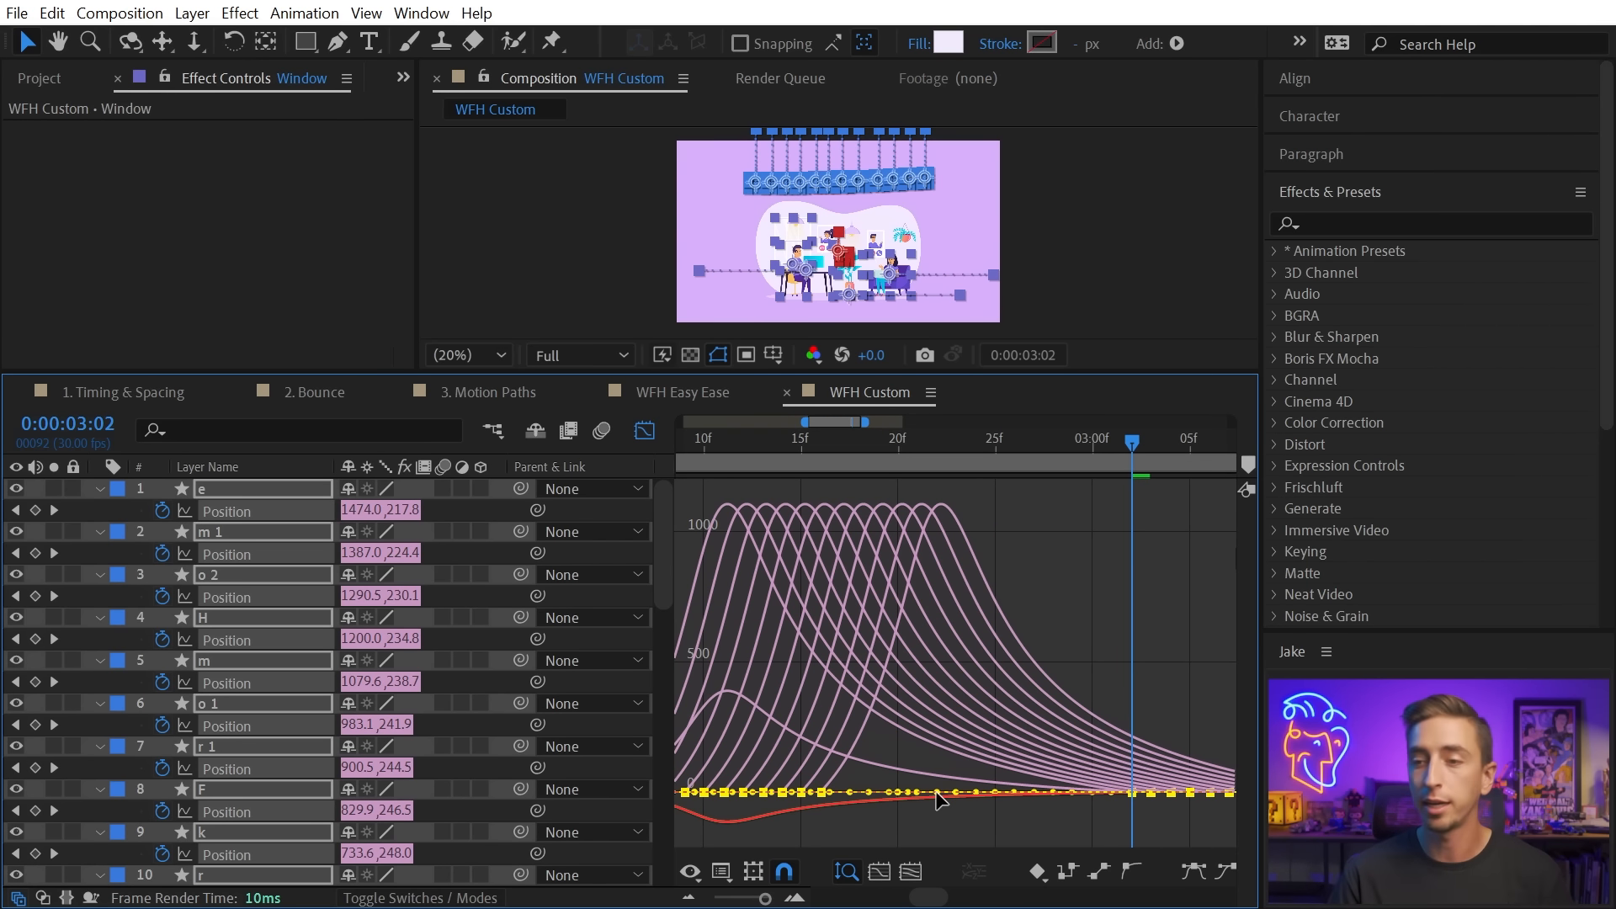
{"action": "left_click_drag", "start_coordinate": [886, 793], "coordinate": [851, 792]}
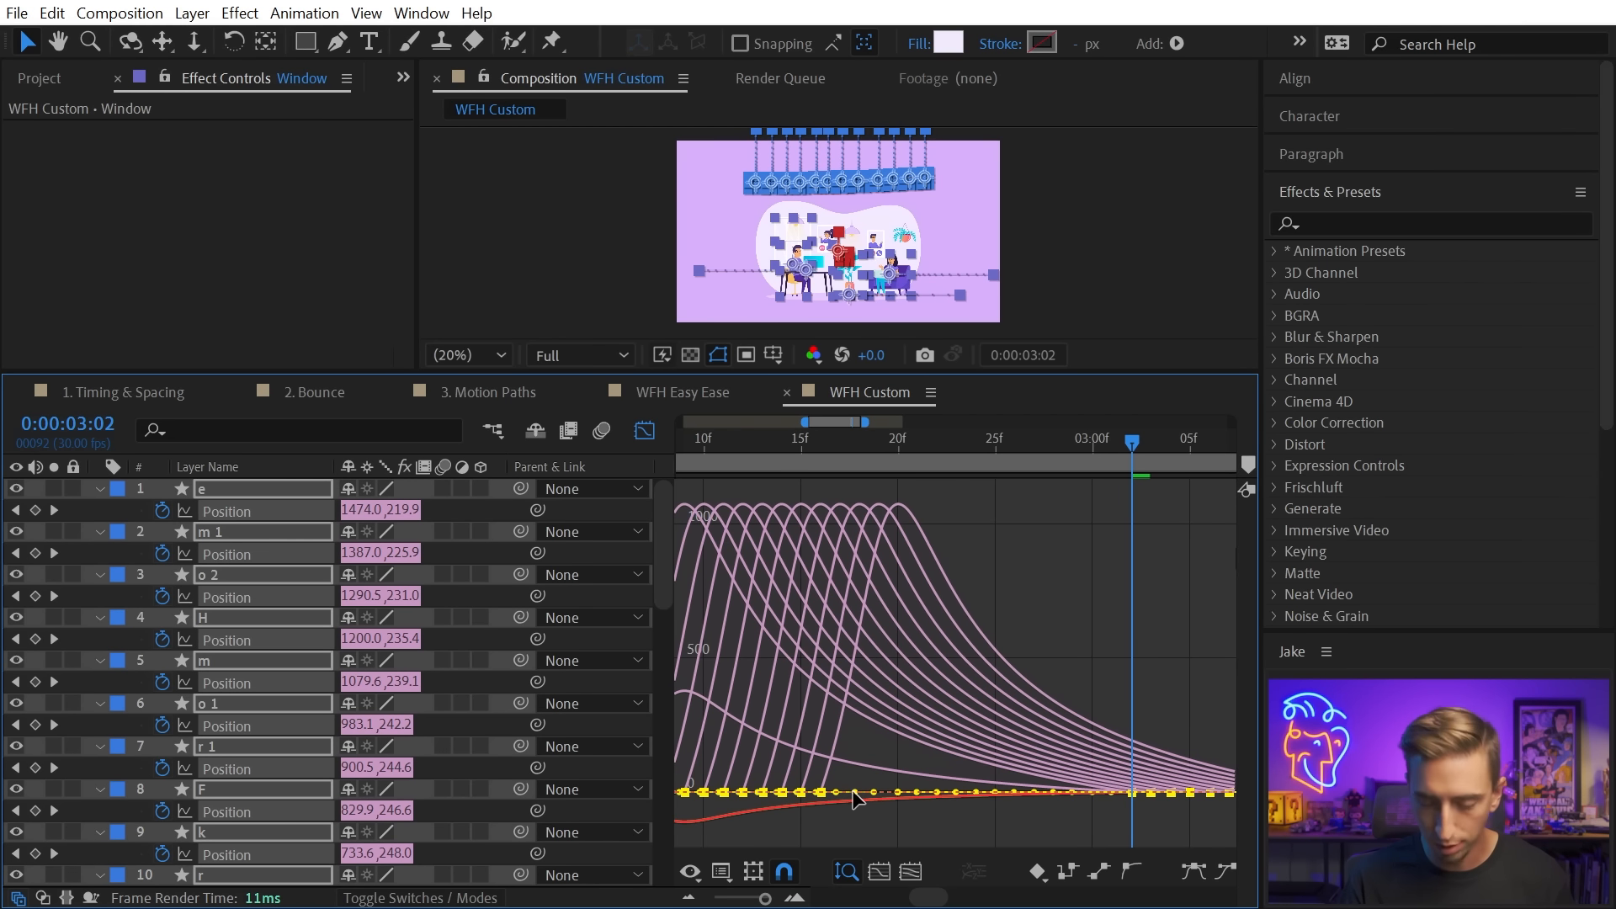
Move to 0:00:01:00 and extend the selected keyframes' incoming influence further to sharpen the speed peaks.
{"action": "key", "text": "minus"}
{"action": "key", "text": "minus"}
{"action": "left_click_drag", "start_coordinate": [765, 443], "coordinate": [830, 460]}
{"action": "key", "text": "equal"}
{"action": "key", "text": "equal"}
{"action": "key", "text": "equal"}
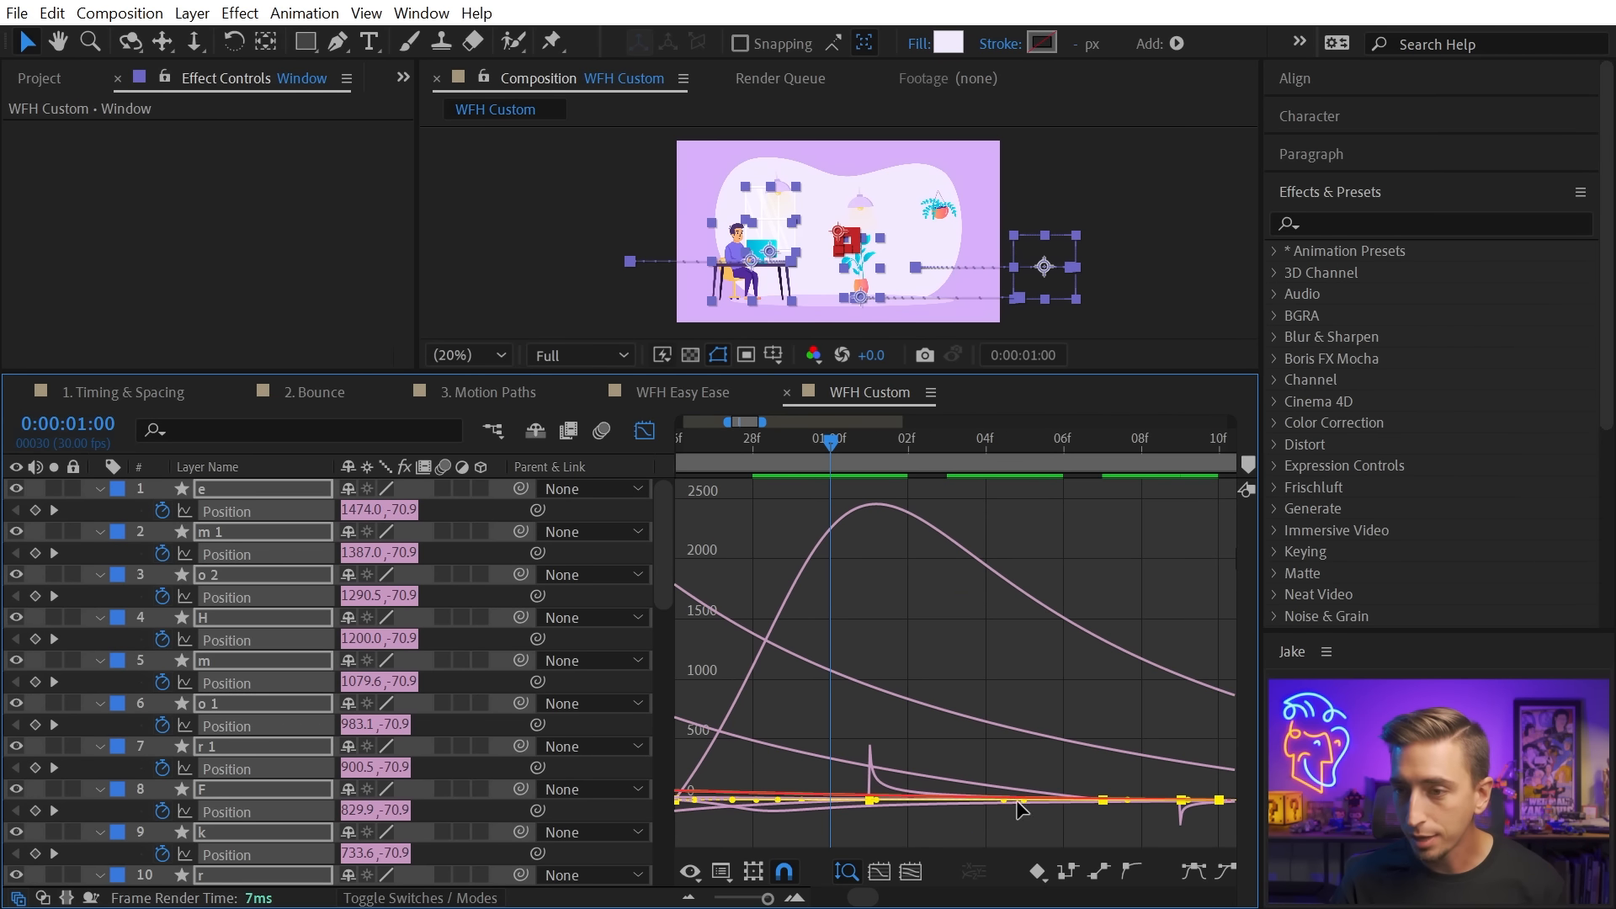
{"action": "left_click_drag", "start_coordinate": [1021, 804], "coordinate": [912, 806]}
{"action": "key", "text": "minus"}
{"action": "key", "text": "minus"}
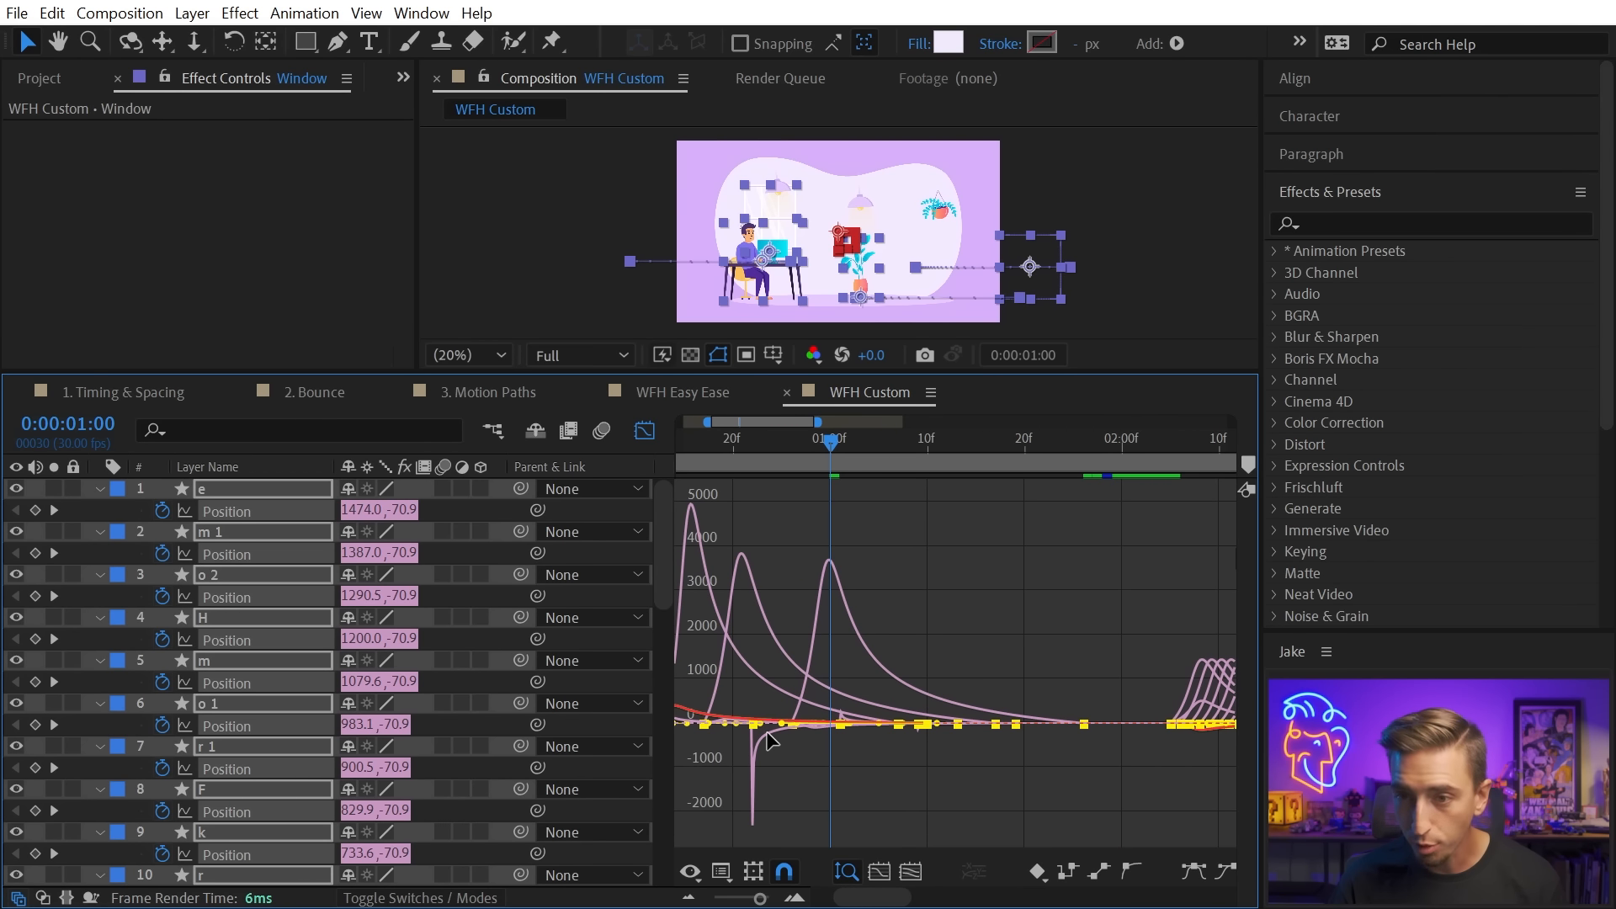
Examine the reshaped speed curves around 0:00:00:23, both close up and across the whole animation.
{"action": "left_click", "coordinate": [766, 444]}
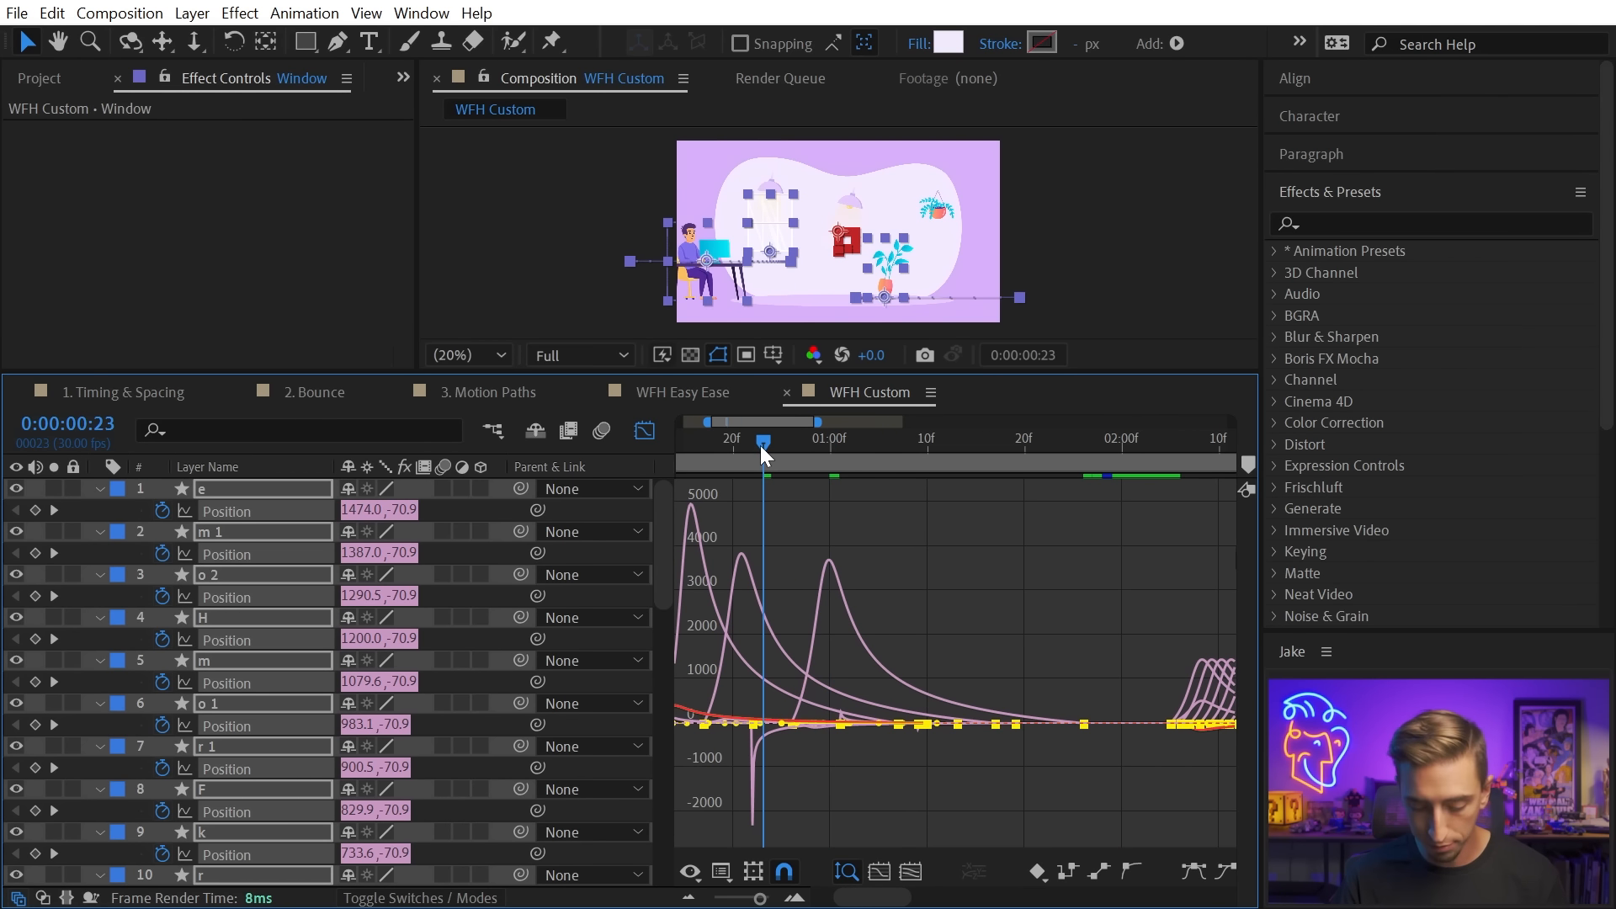
{"action": "key", "text": "equal"}
{"action": "key", "text": "equal"}
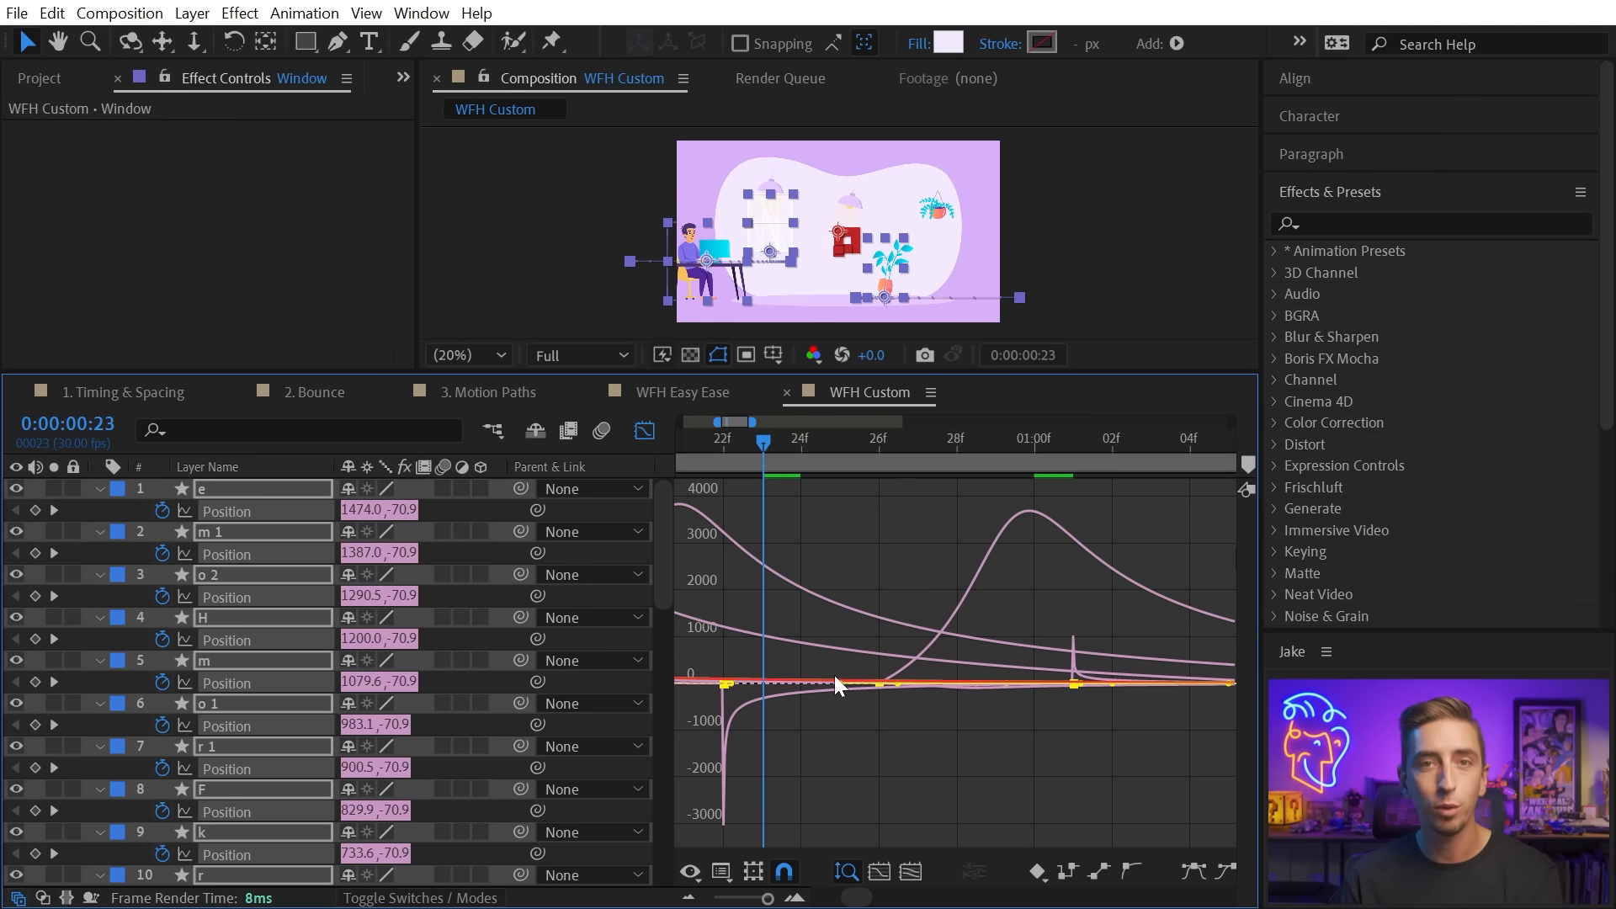
{"action": "key", "text": "minus"}
{"action": "key", "text": "minus"}
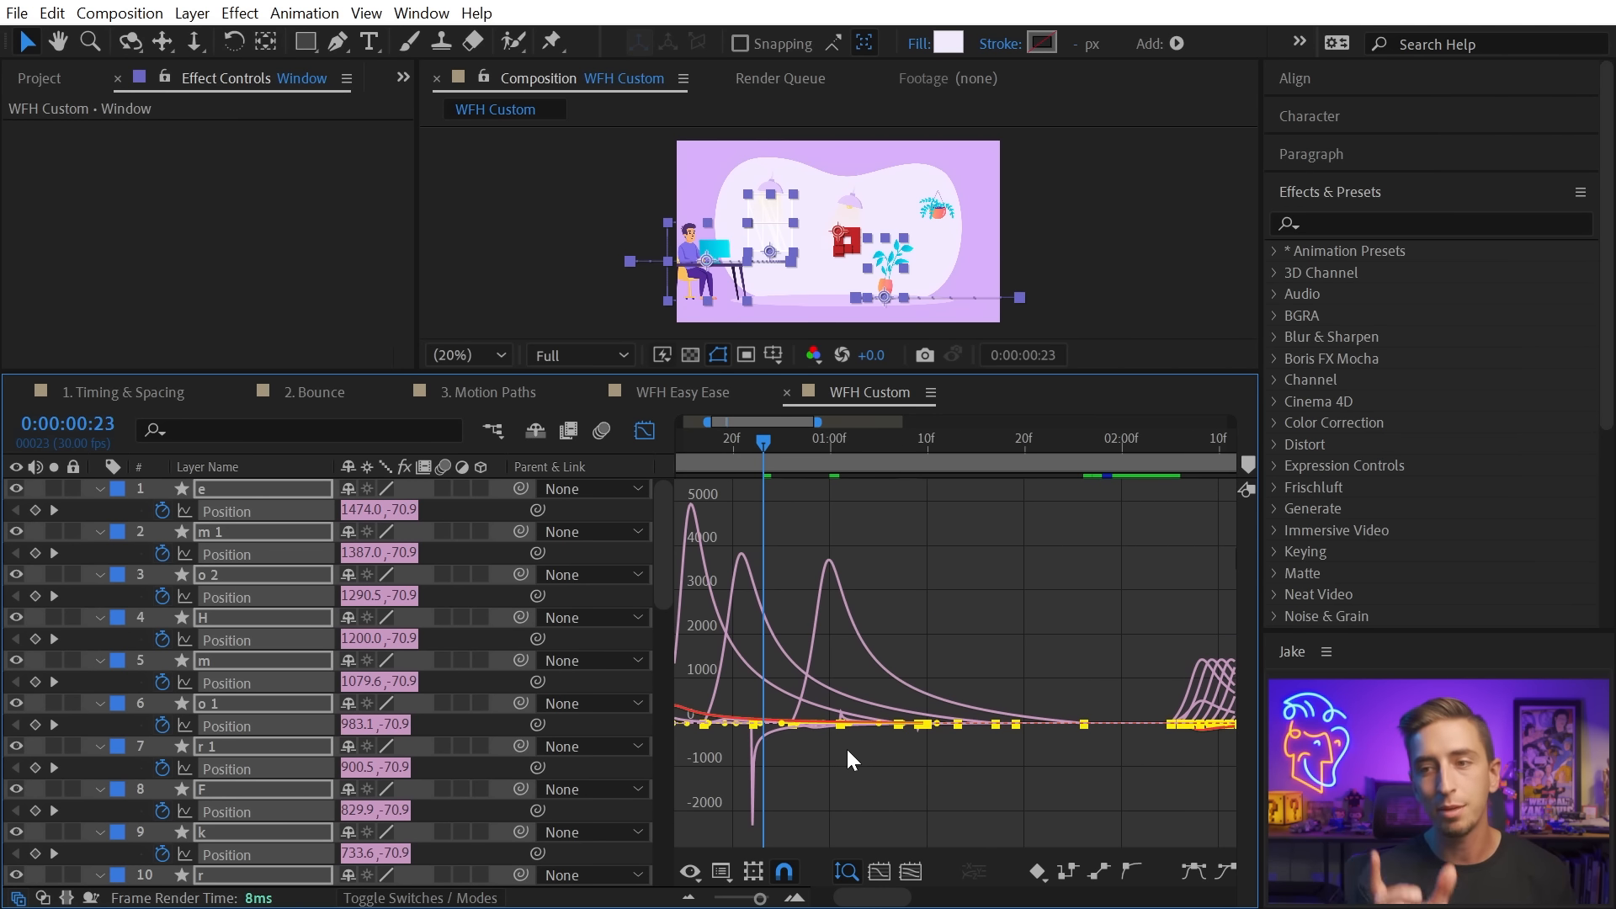
{"action": "key", "text": "minus"}
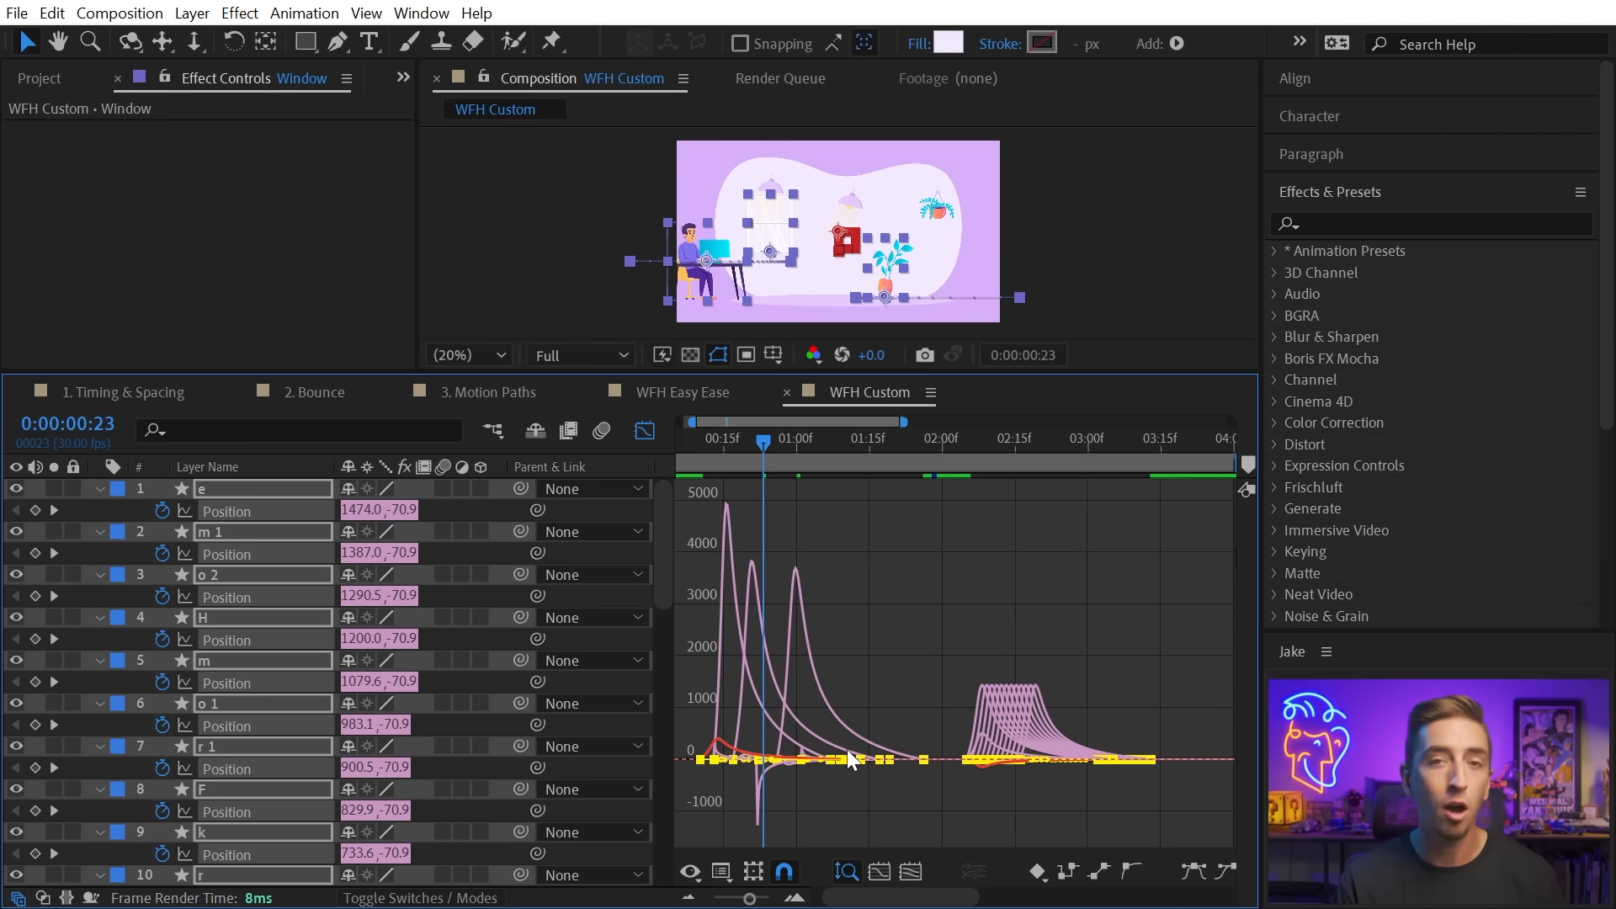
Return to the keyframe view, enlarge the viewer and preview the WFH Custom animation from near its start.
{"action": "left_click", "coordinate": [644, 431]}
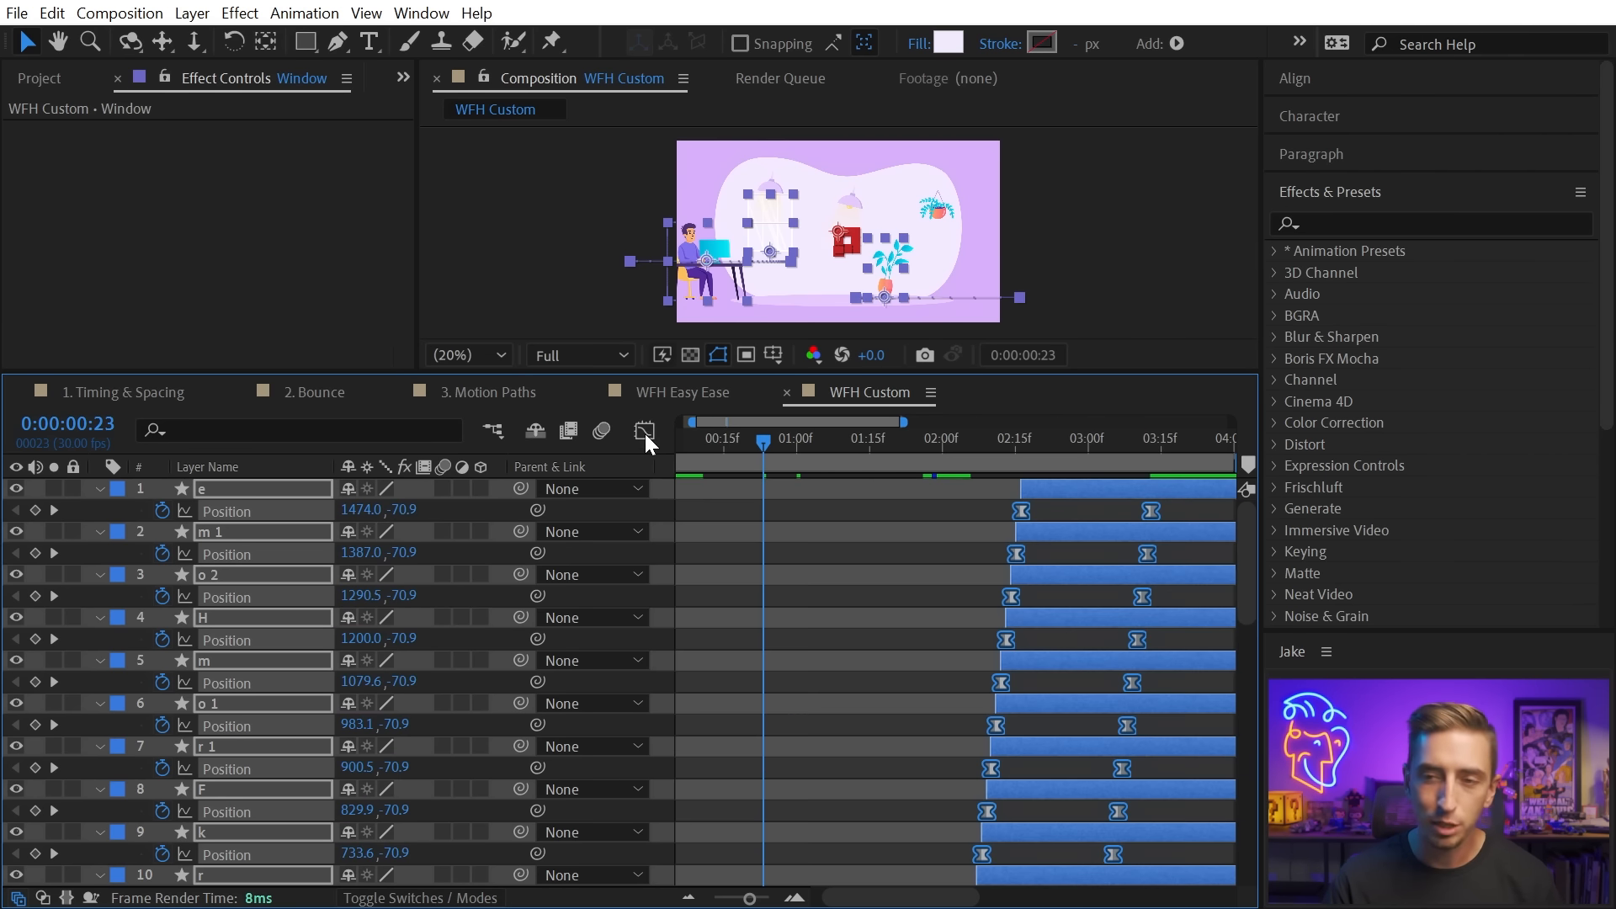
{"action": "left_click_drag", "start_coordinate": [756, 374], "coordinate": [777, 642]}
{"action": "key", "text": "space"}
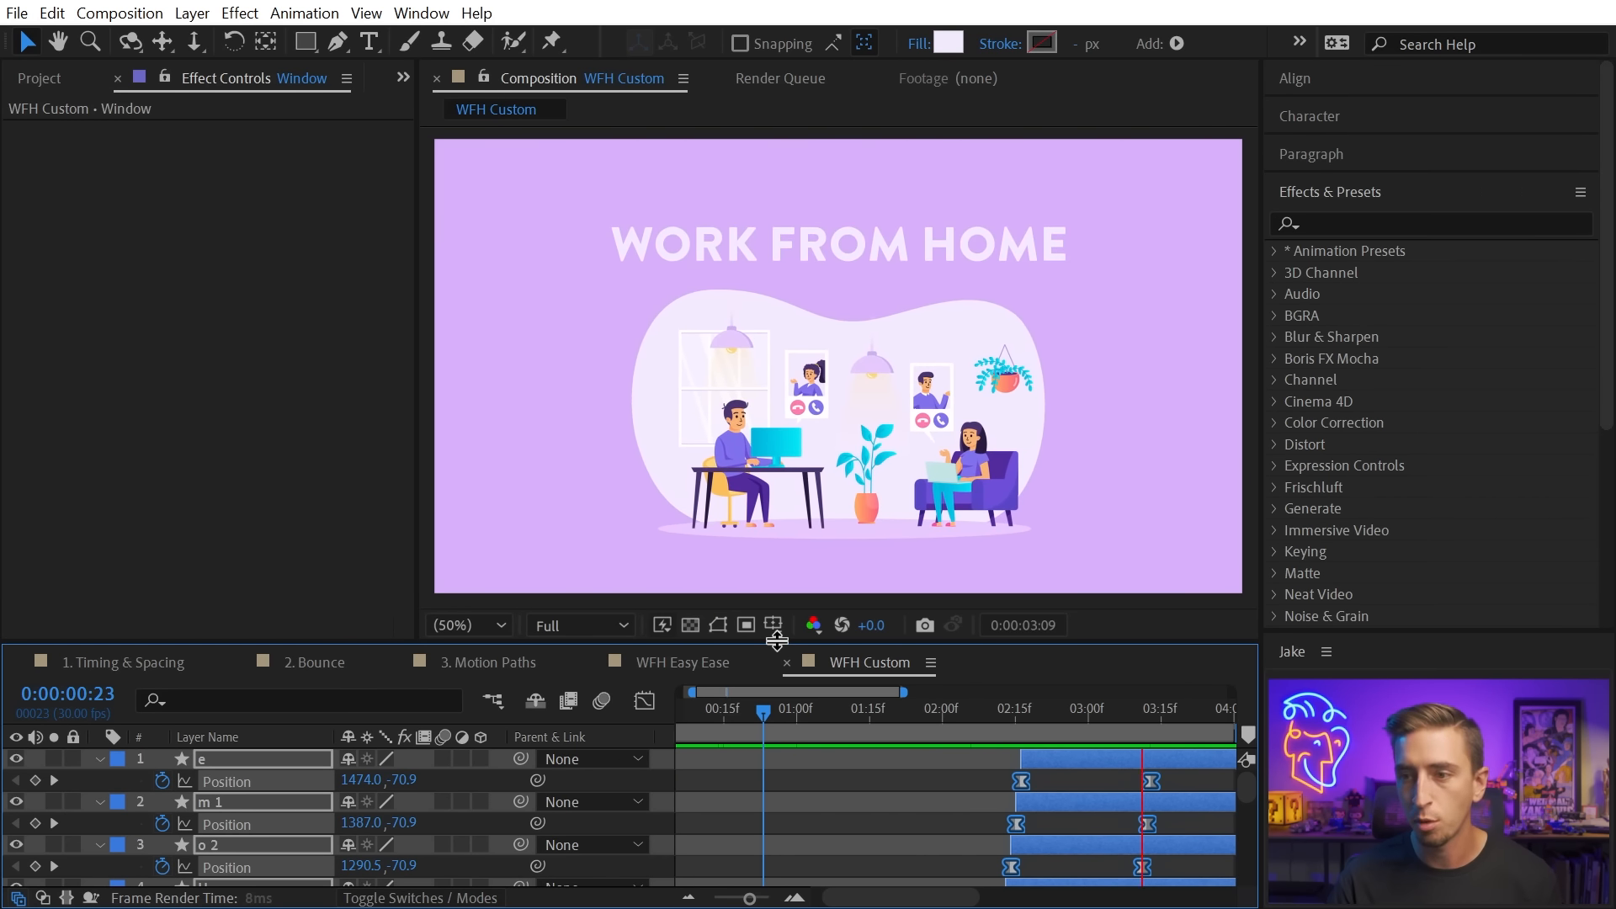
{"action": "key", "text": "space"}
{"action": "key", "text": "space"}
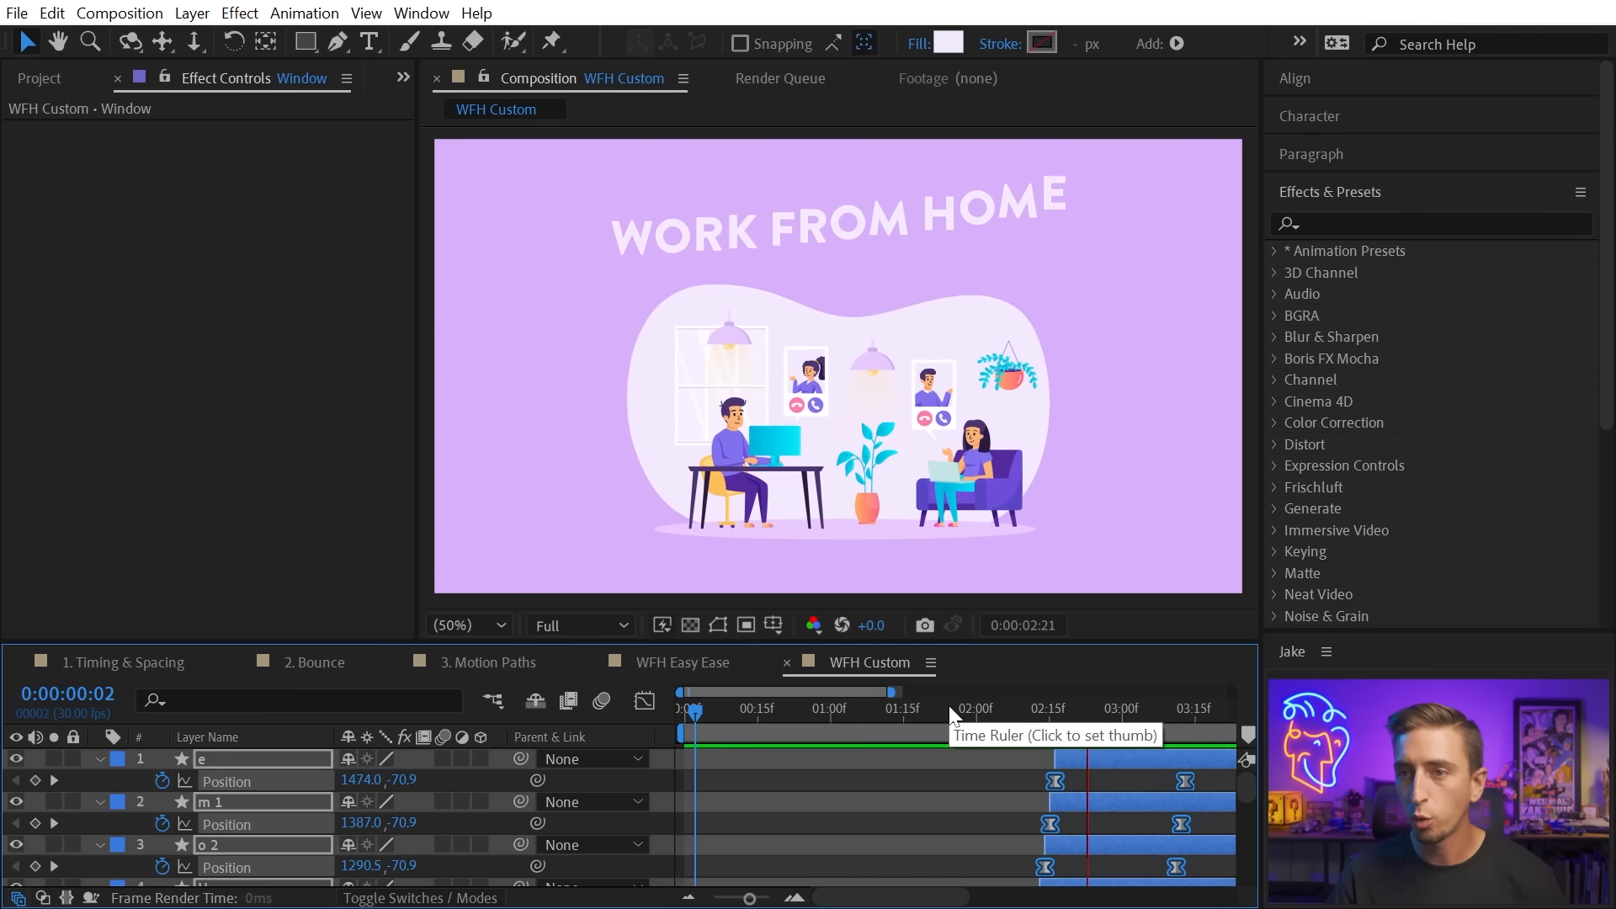
{"action": "key", "text": "space"}
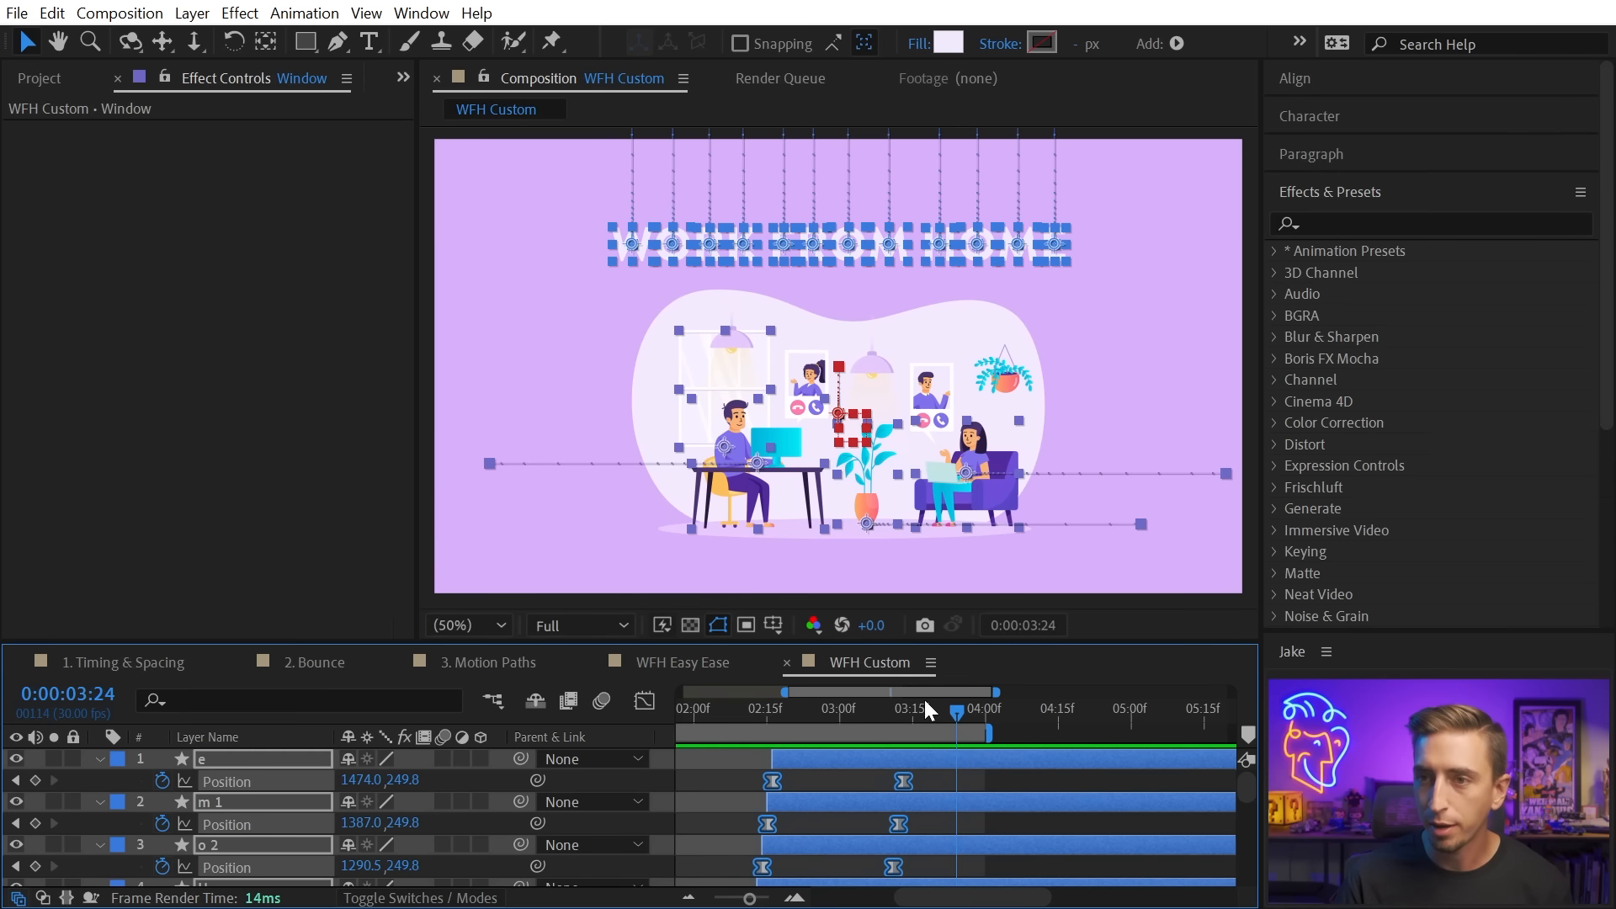
Move to 0:00:02:09 and reshape the Scene Control Position and Scale speed curves into a symmetric ease with a sharp central peak.
{"action": "left_click_drag", "start_coordinate": [739, 711], "coordinate": [1025, 751]}
{"action": "key", "text": "minus"}
{"action": "scroll", "coordinate": [941, 814], "scroll_direction": "down", "scroll_amount": 7}
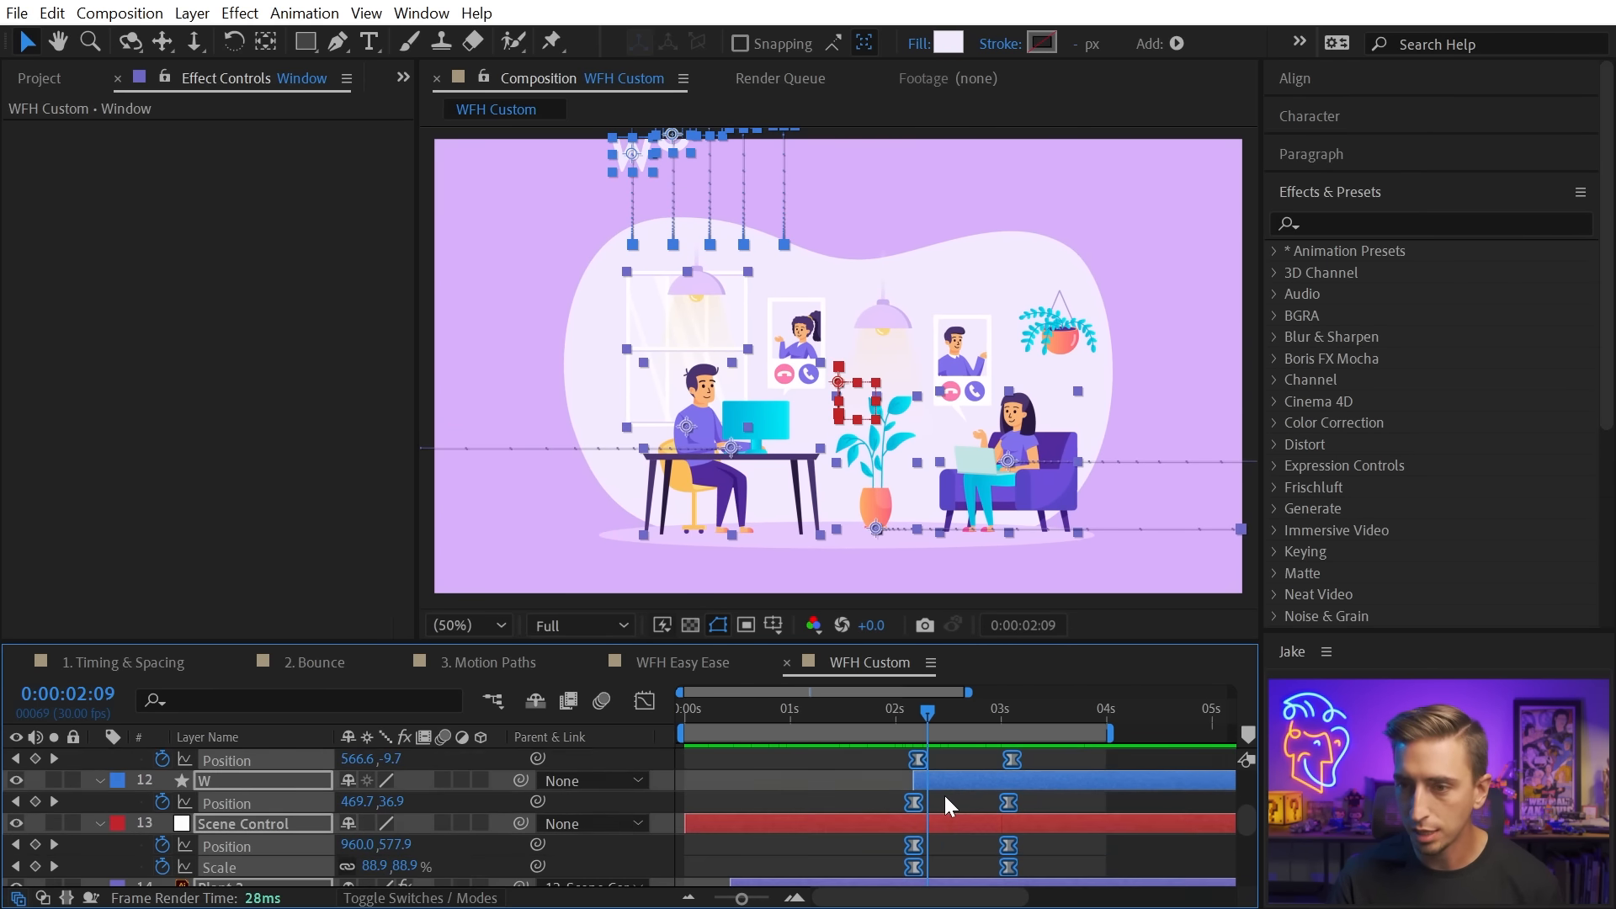
{"action": "scroll", "coordinate": [945, 804], "scroll_direction": "down", "scroll_amount": 3}
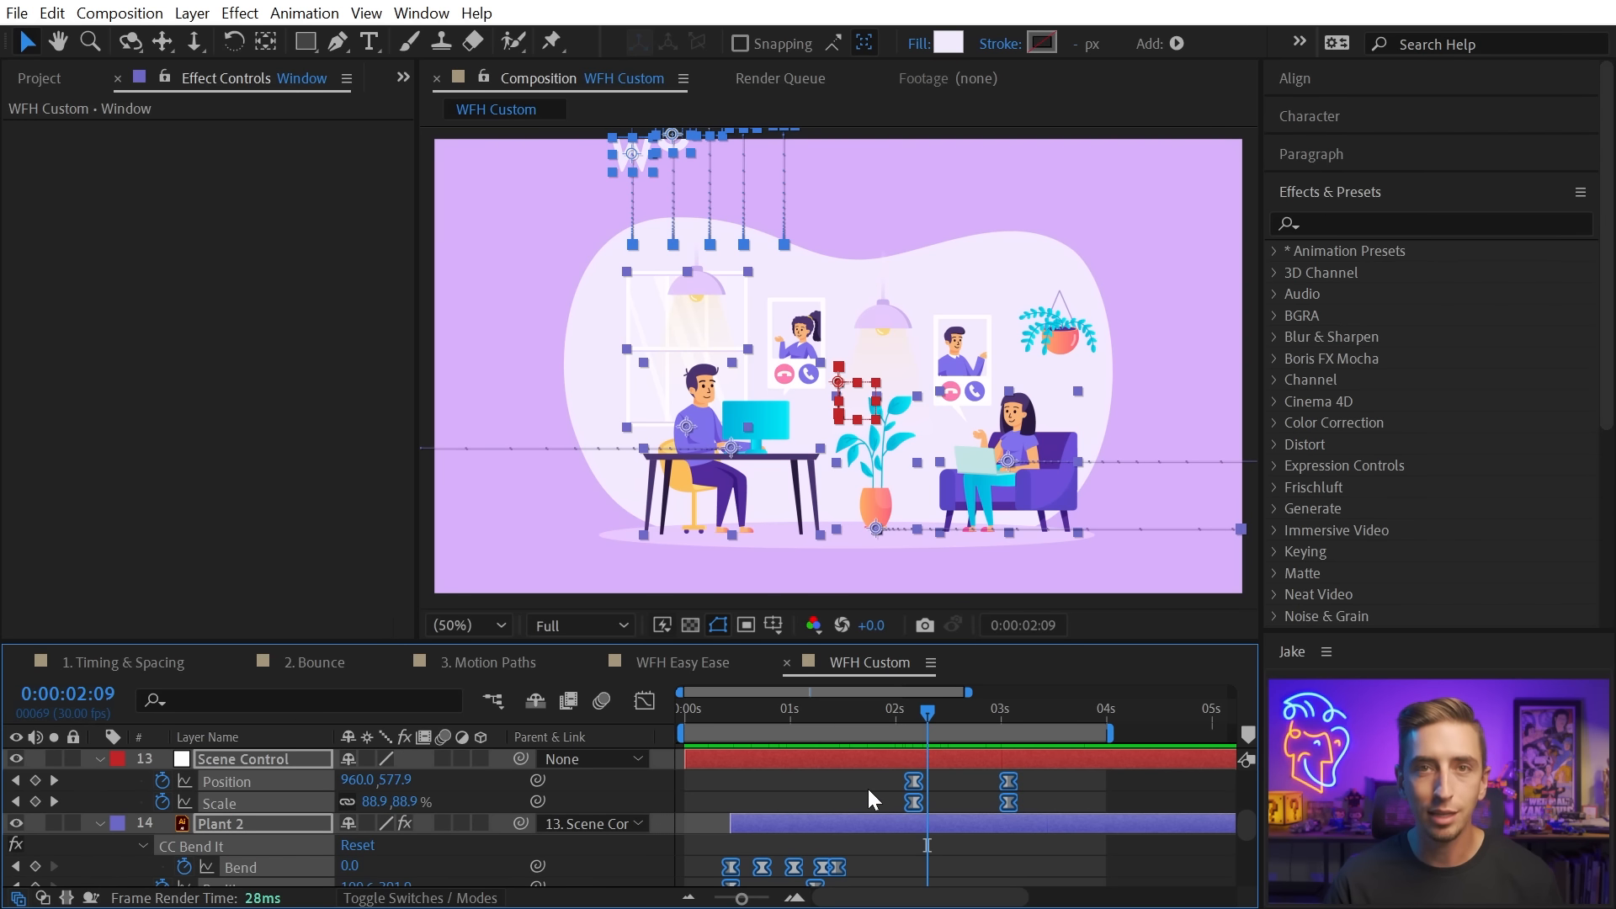
{"action": "left_click_drag", "start_coordinate": [873, 792], "coordinate": [949, 800]}
{"action": "left_click_drag", "start_coordinate": [940, 781], "coordinate": [909, 805]}
{"action": "left_click", "coordinate": [644, 702]}
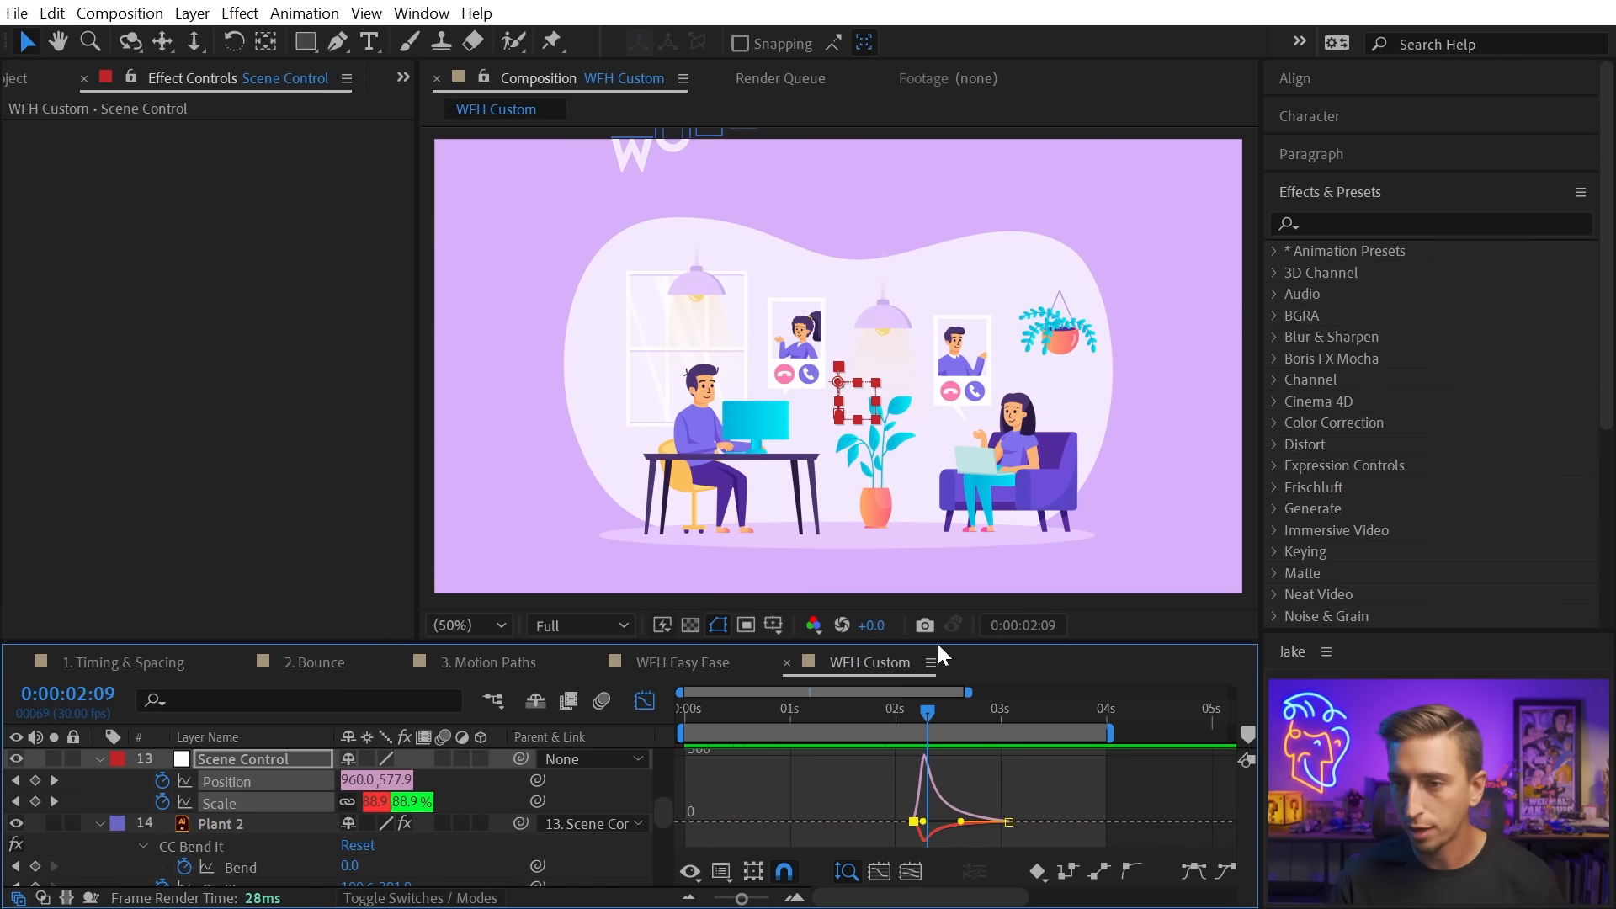
{"action": "left_click_drag", "start_coordinate": [940, 645], "coordinate": [940, 515]}
{"action": "left_click_drag", "start_coordinate": [1053, 743], "coordinate": [974, 790]}
{"action": "key", "text": "F9"}
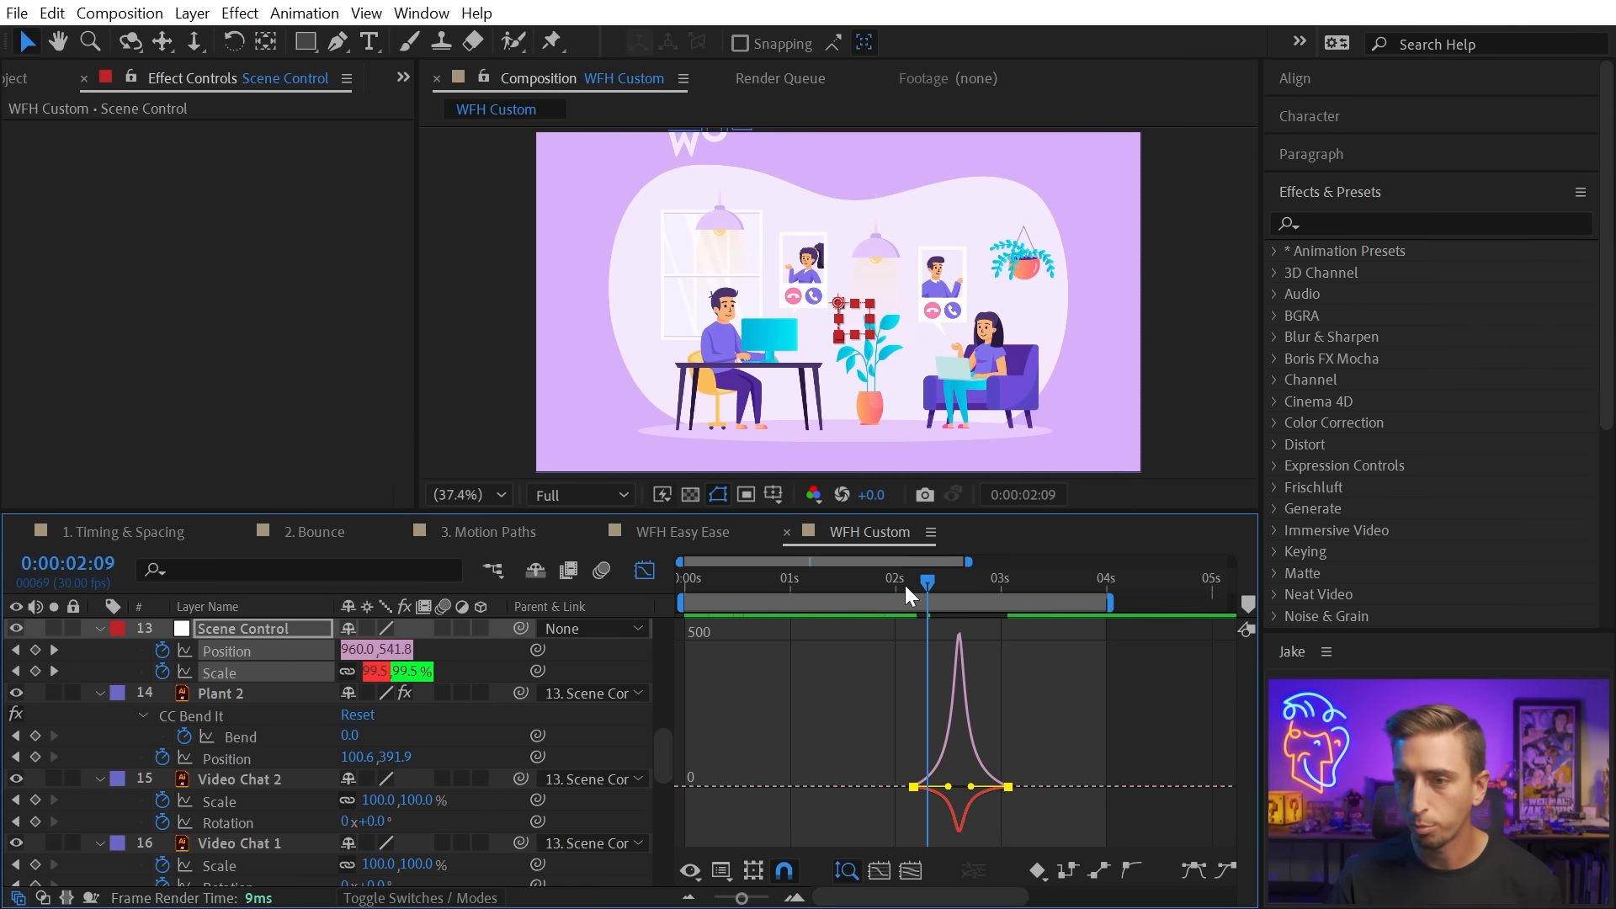
Preview the scene's scale-down and title drop from 0:00:02:00.
{"action": "left_click", "coordinate": [897, 584]}
{"action": "key", "text": "space"}
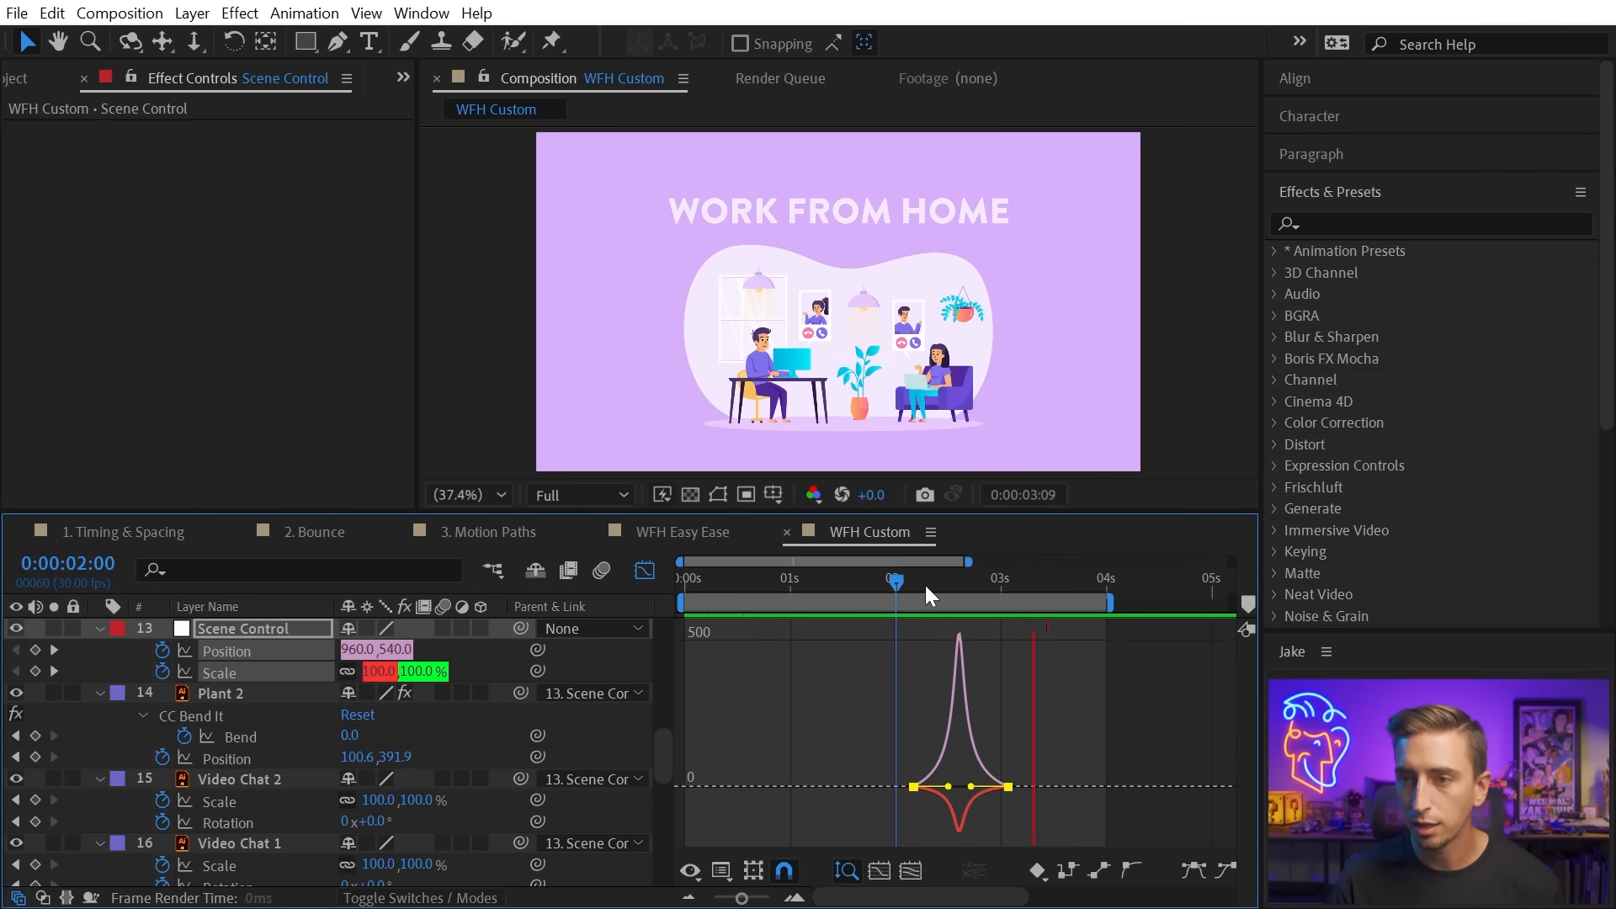
{"action": "mouse_move", "coordinate": [926, 584]}
{"action": "left_mouse_down"}
{"action": "mouse_move", "coordinate": [973, 584]}
{"action": "mouse_move", "coordinate": [916, 577]}
{"action": "mouse_move", "coordinate": [968, 582]}
{"action": "mouse_move", "coordinate": [931, 589]}
{"action": "left_mouse_up"}
{"action": "key", "text": "space"}
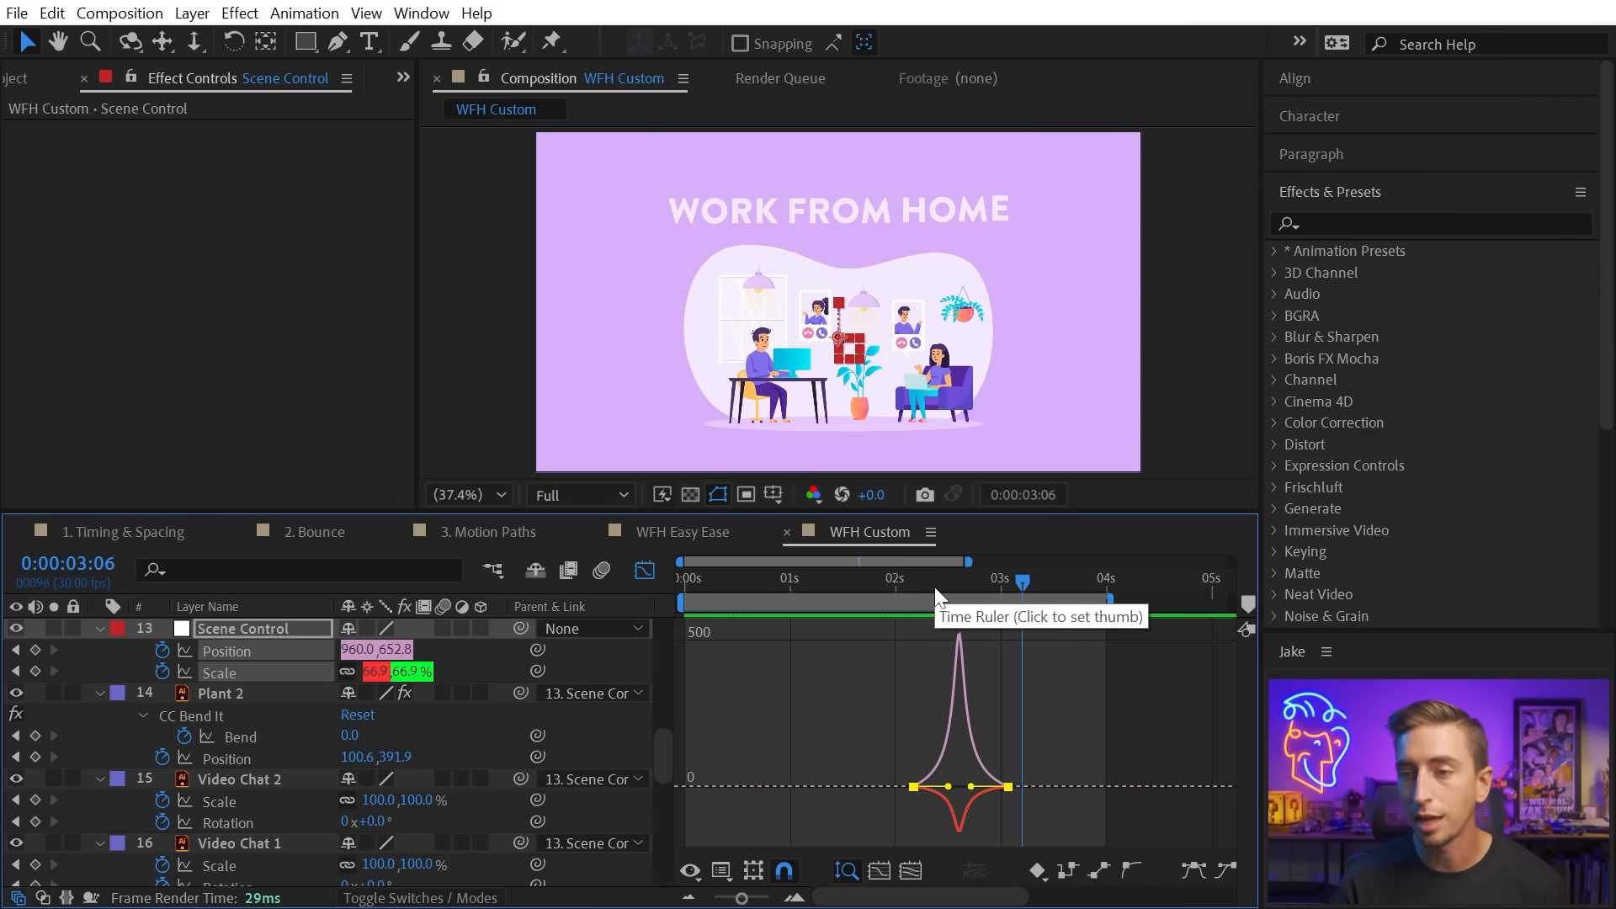
Select the title letters' Position keyframes along with the Scene Control keyframes and apply Easy Ease to them in the speed graph.
{"action": "left_click", "coordinate": [644, 570]}
{"action": "scroll", "coordinate": [1064, 687], "scroll_direction": "up", "scroll_amount": 2}
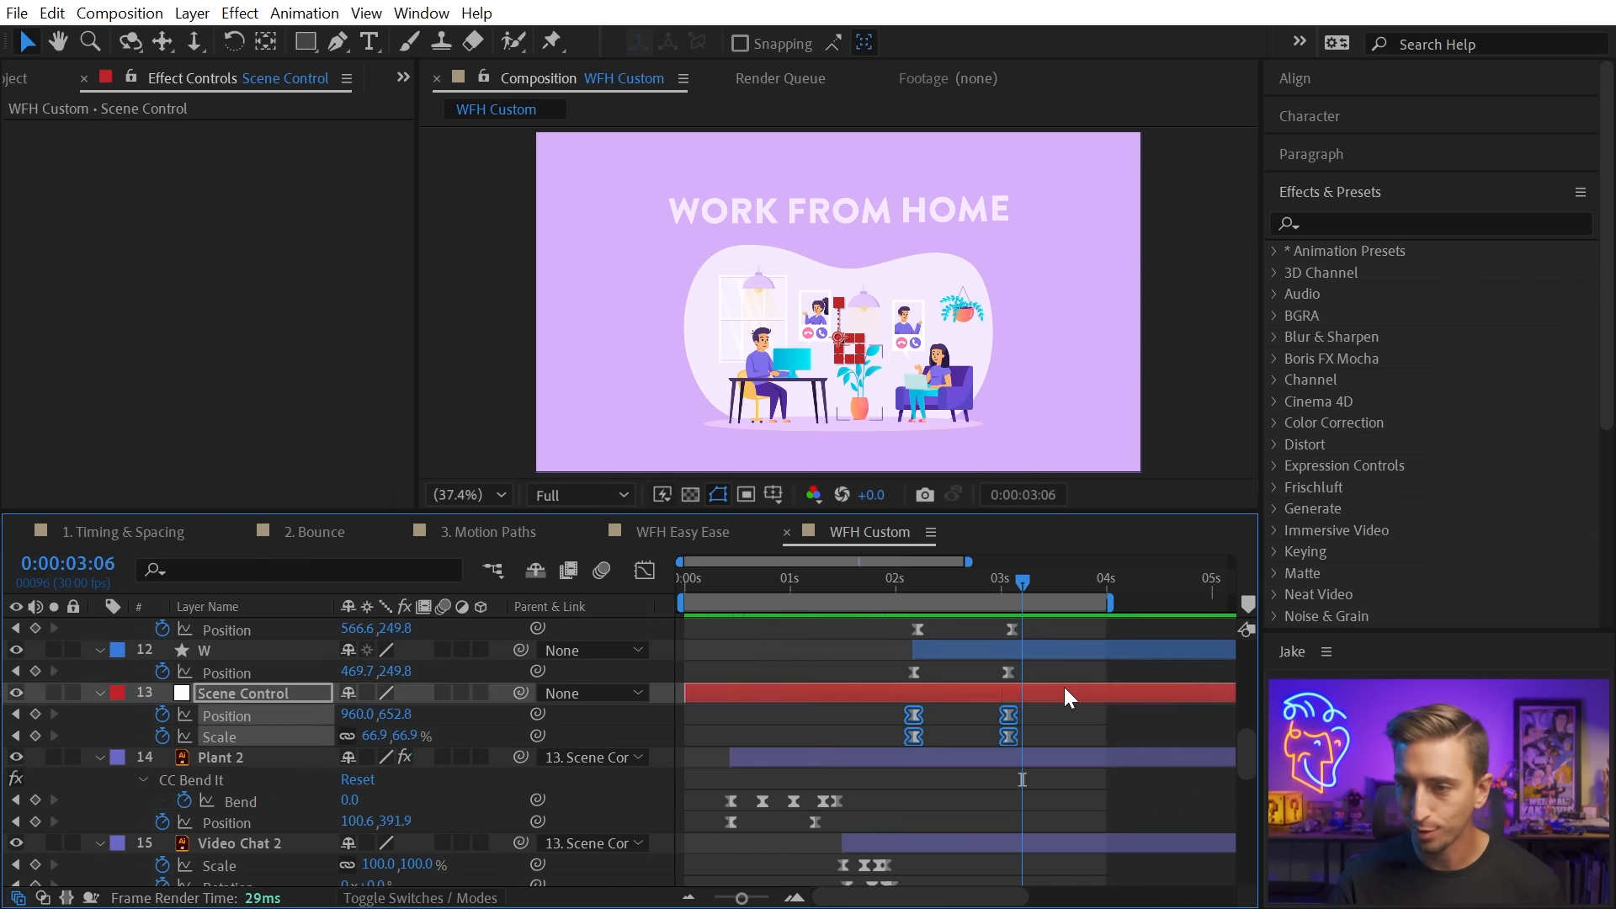
{"action": "scroll", "coordinate": [1064, 687], "scroll_direction": "up", "scroll_amount": 3}
{"action": "left_click_drag", "start_coordinate": [896, 800], "coordinate": [1130, 558]}
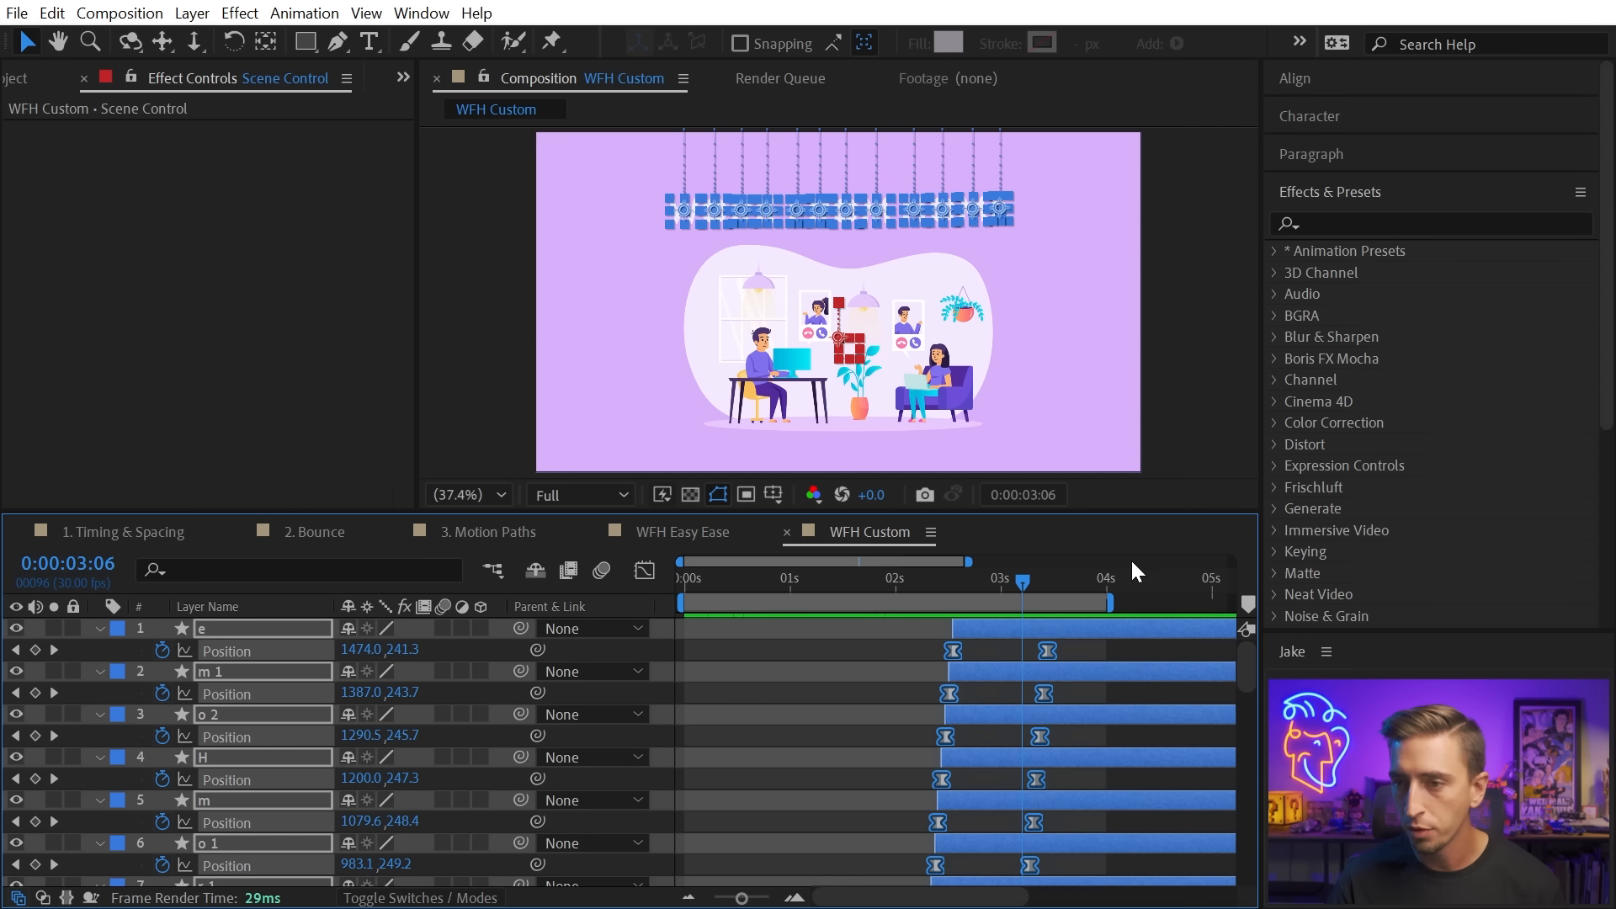
{"action": "left_click", "coordinate": [644, 570]}
{"action": "left_click_drag", "start_coordinate": [1098, 759], "coordinate": [869, 817]}
{"action": "left_click", "coordinate": [1187, 869]}
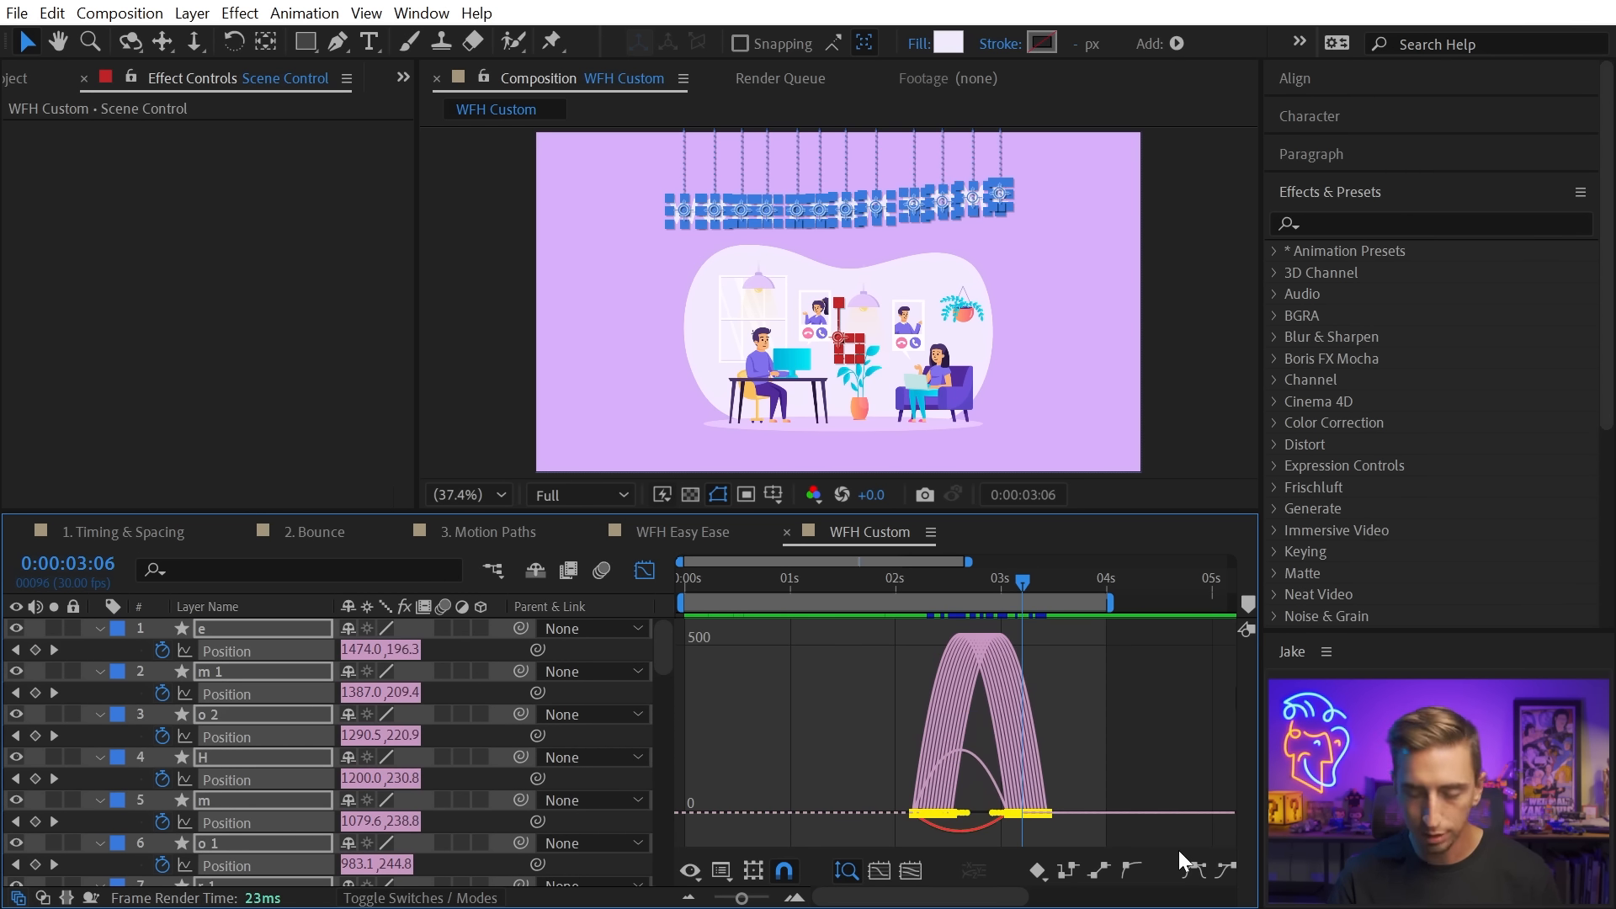
Reshape the title letters' Position and Scene Control speed curves into a symmetric ease with a sharp central peak, and preview from 0:00:02:03.
{"action": "key", "text": "equal"}
{"action": "left_click_drag", "start_coordinate": [966, 813], "coordinate": [927, 814]}
{"action": "left_click", "coordinate": [789, 582]}
{"action": "key", "text": "space"}
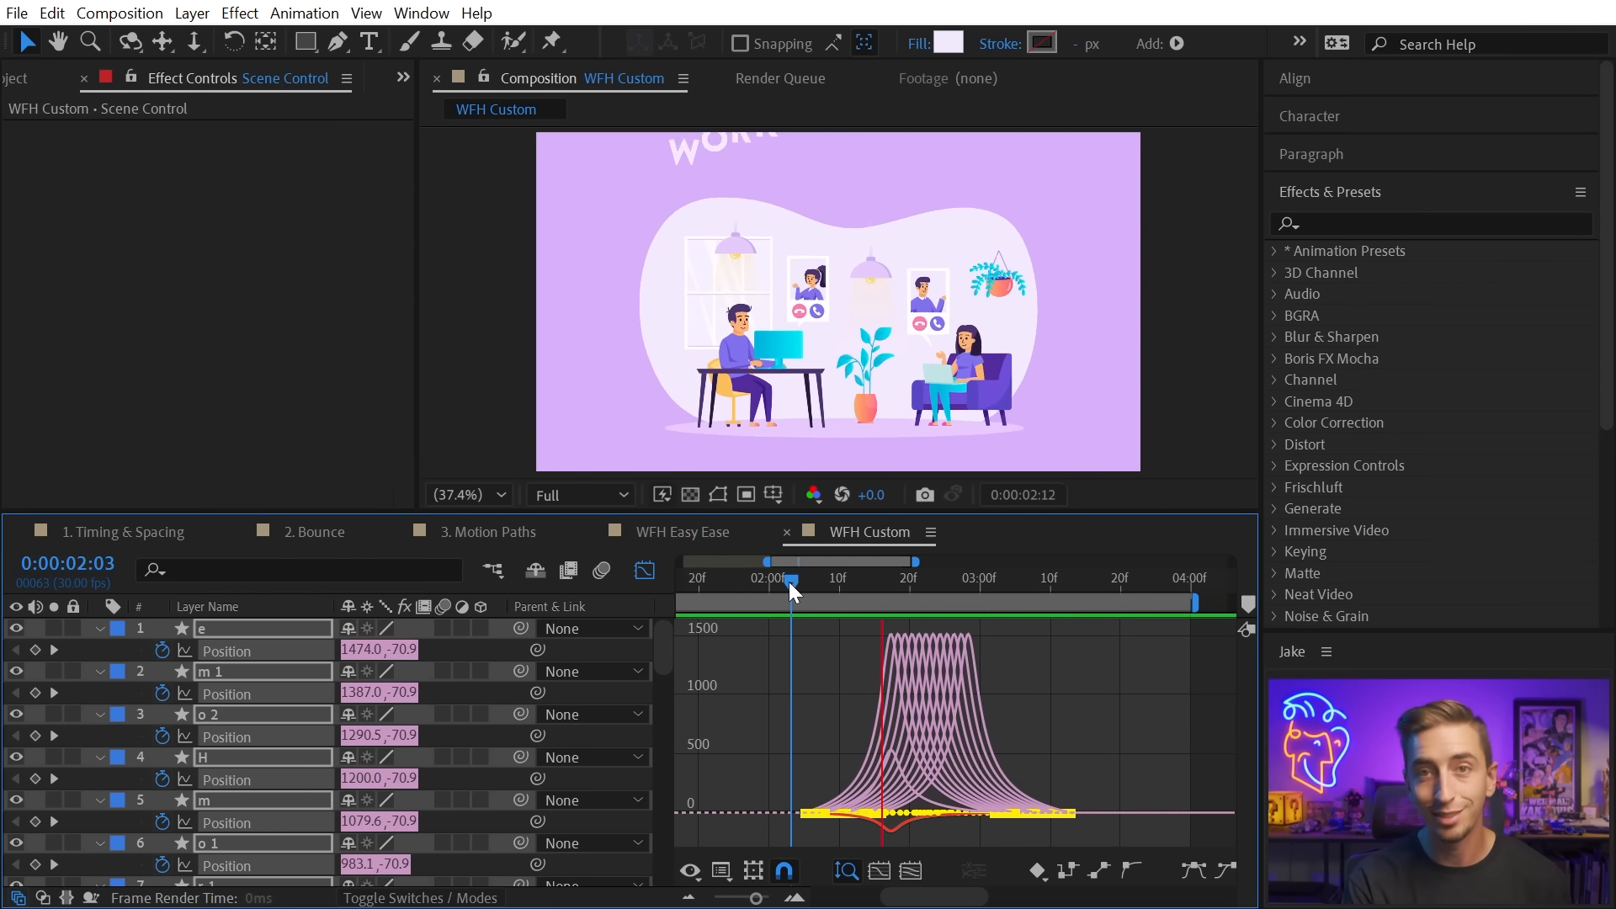
{"action": "key", "text": "space"}
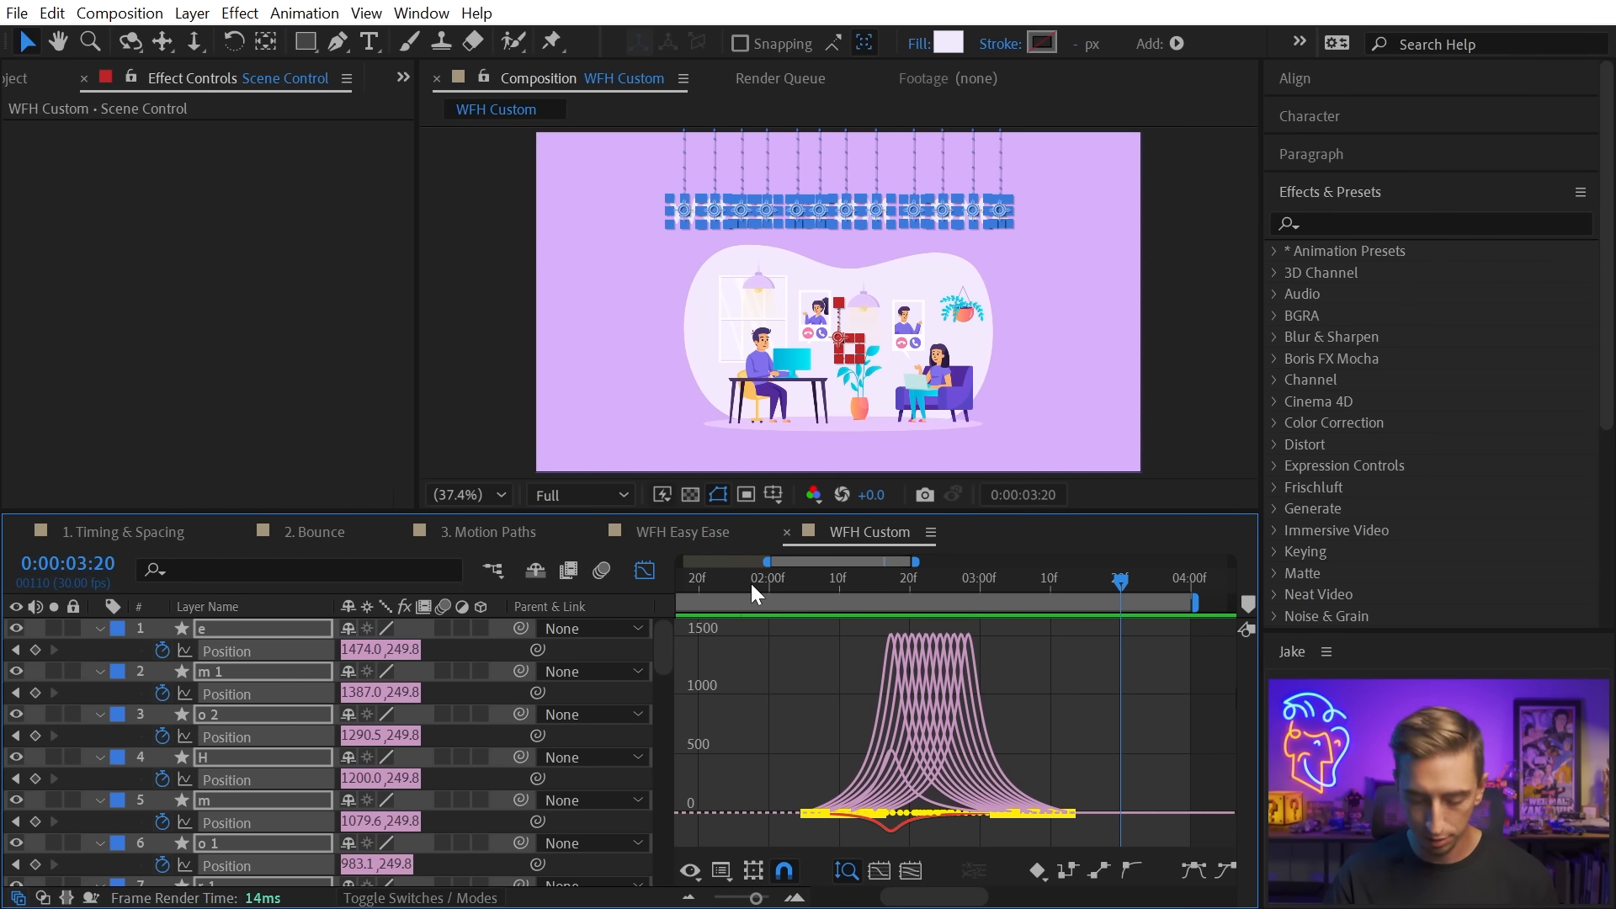
{"action": "key", "text": "space"}
Select both hanging lamps and the hanging plant in the enlarged viewer, then restore the layout and reveal their keyframed properties.
{"action": "key", "text": "grave"}
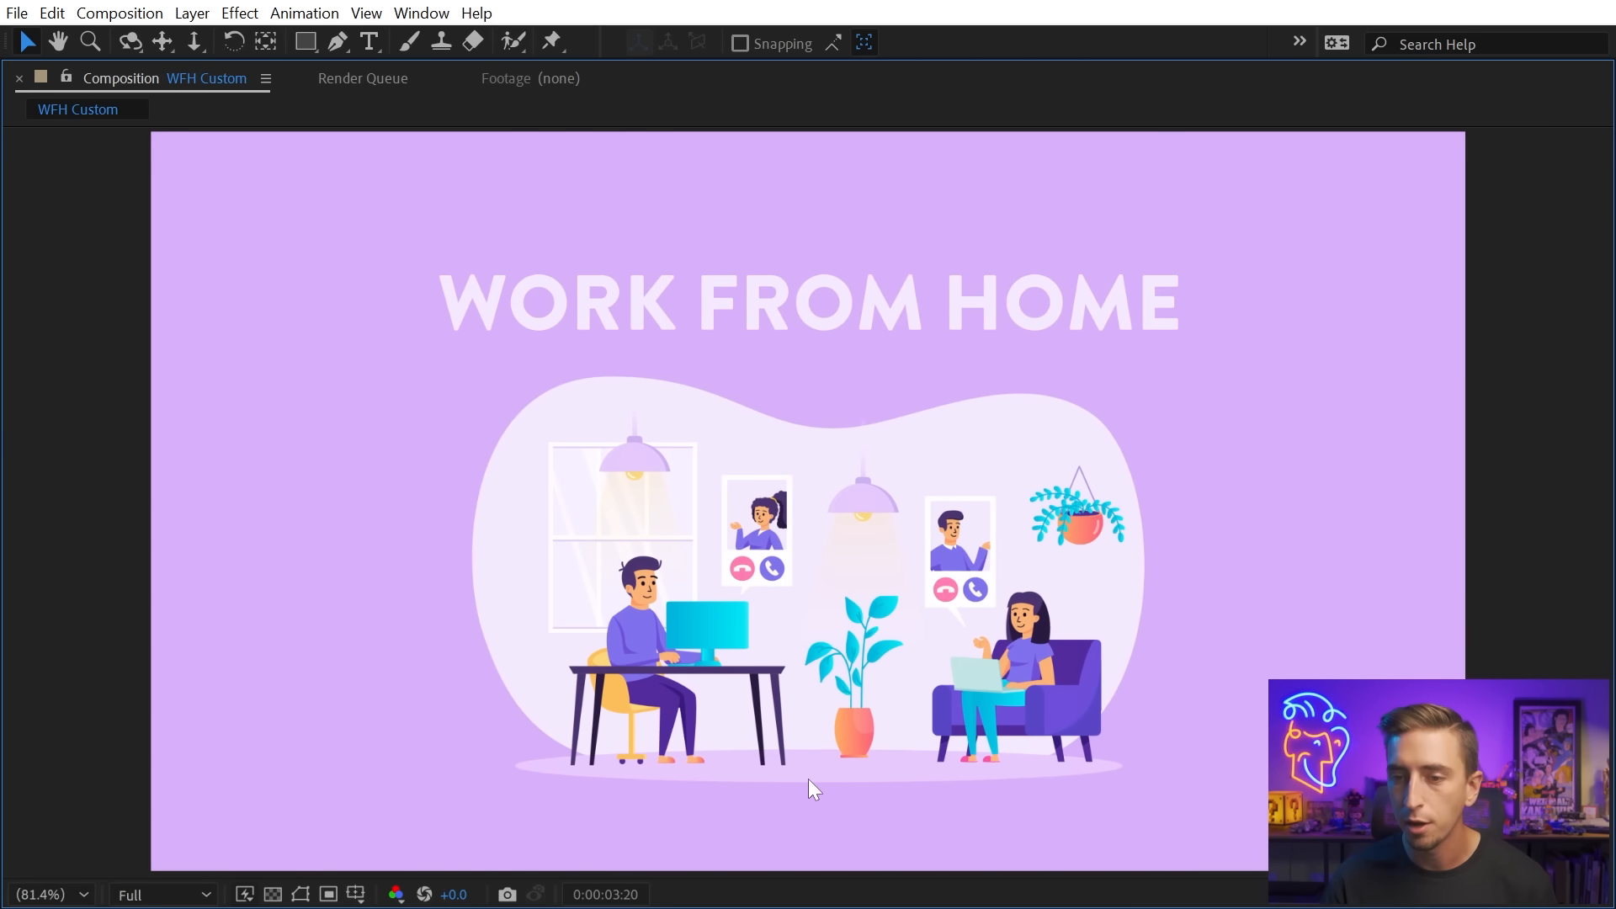
{"action": "left_click", "coordinate": [580, 324]}
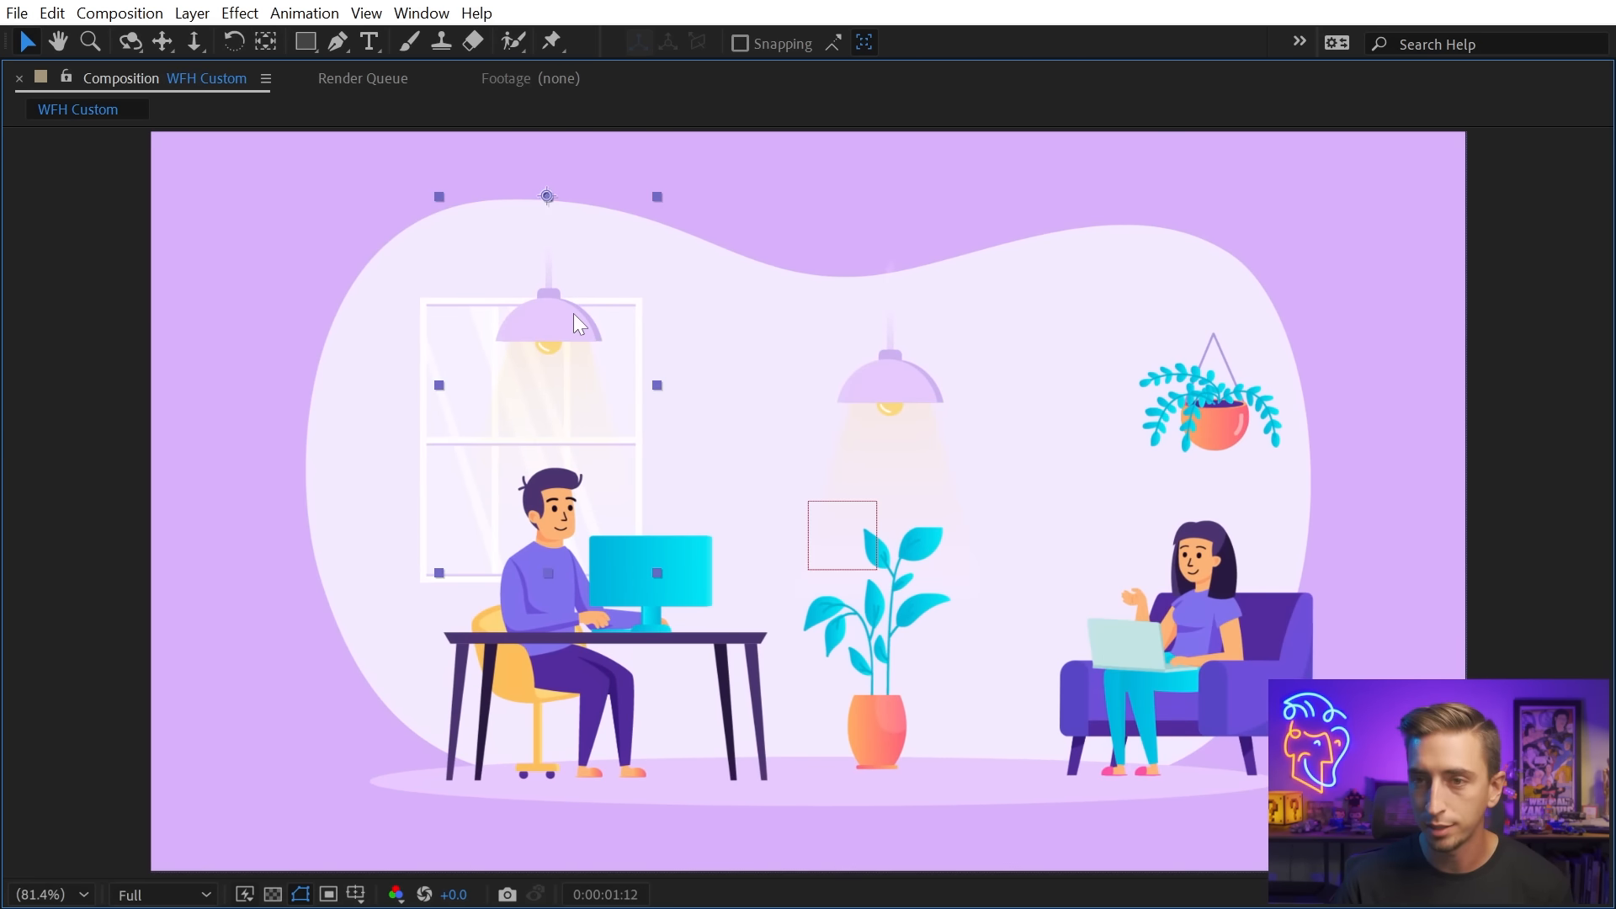
{"action": "left_click", "coordinate": [949, 381]}
{"action": "left_click", "coordinate": [1210, 371]}
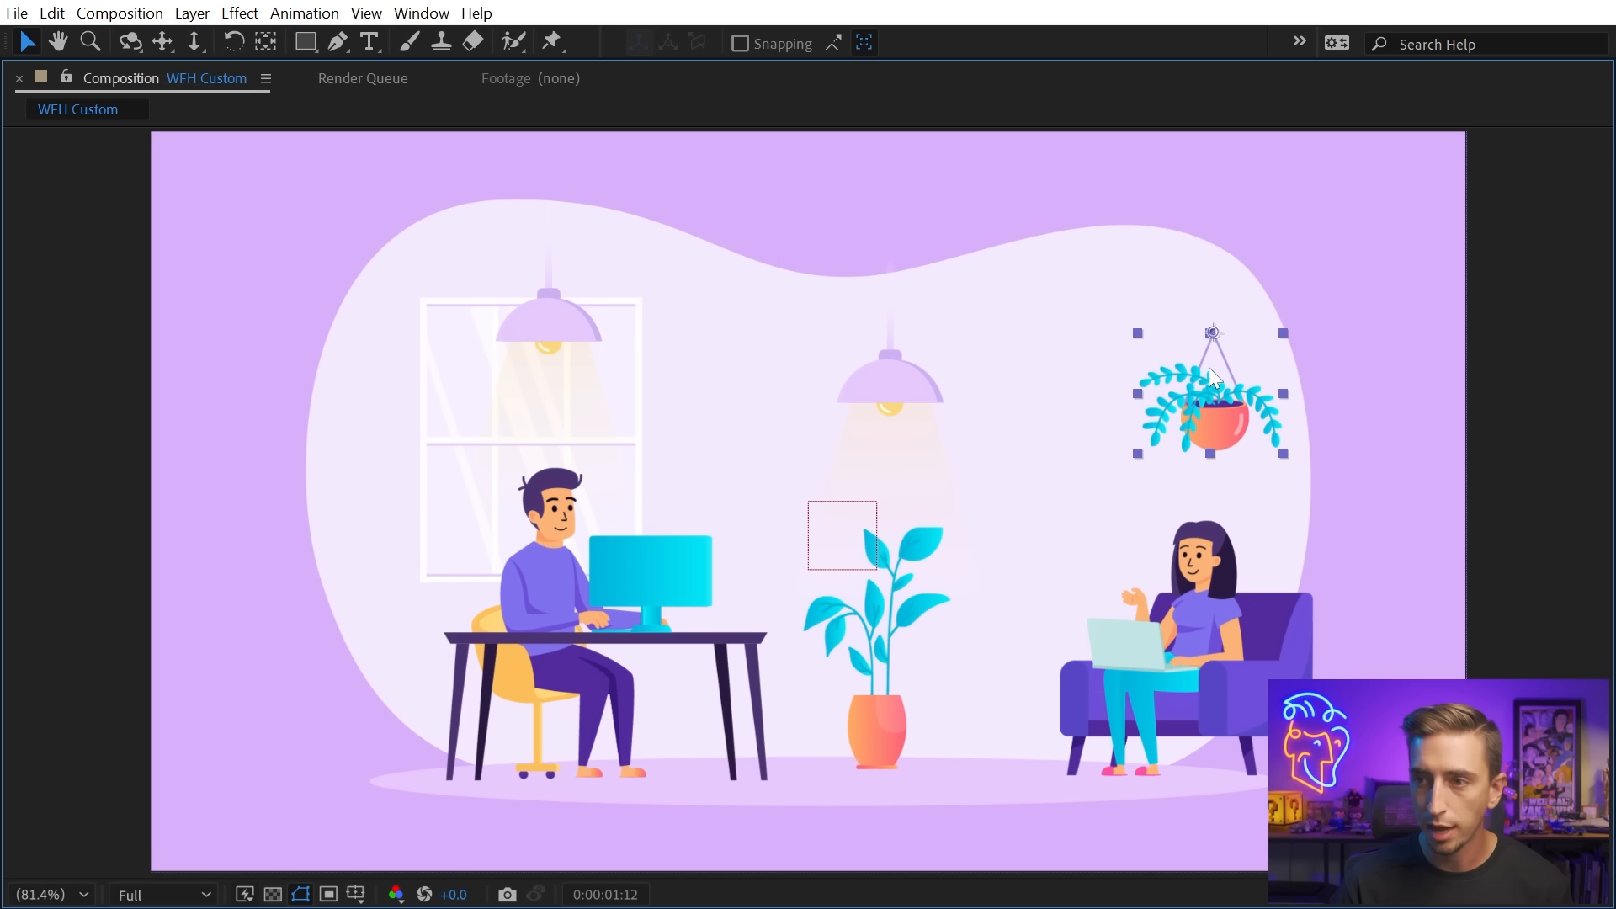
{"action": "left_click", "coordinate": [911, 304], "text": "shift"}
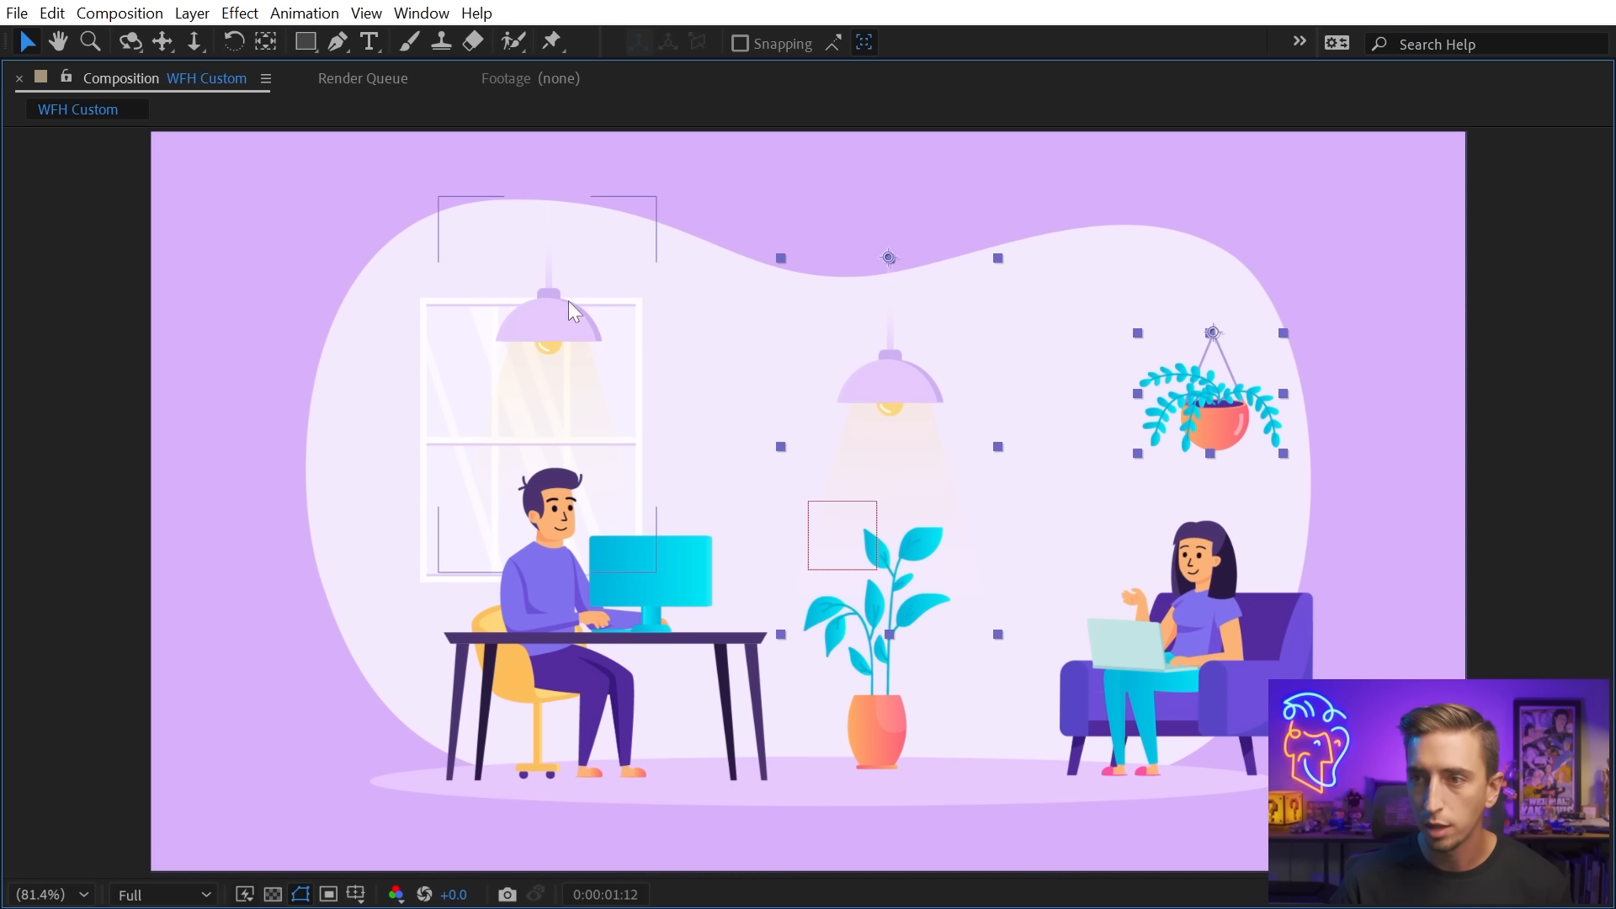
{"action": "left_click", "coordinate": [558, 242], "text": "shift"}
{"action": "key", "text": "grave"}
{"action": "key", "text": "u"}
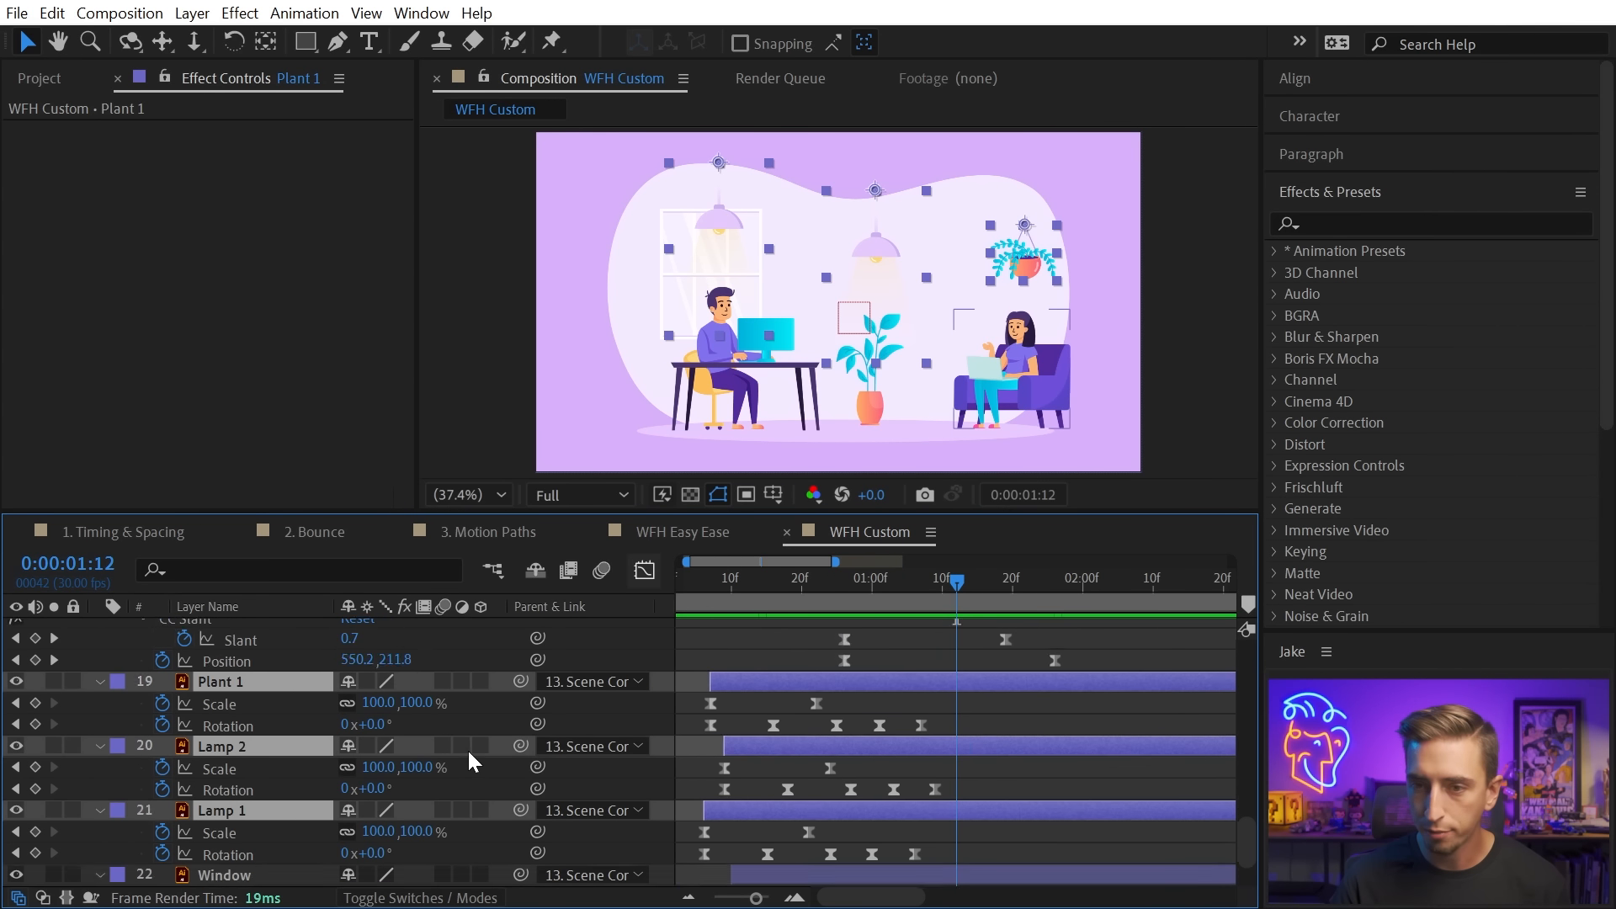
Reshape the Scale speed curves of Plant 1, Lamp 2 and Lamp 1 into a sharp early peak with a long ease-out.
{"action": "left_click", "coordinate": [245, 724]}
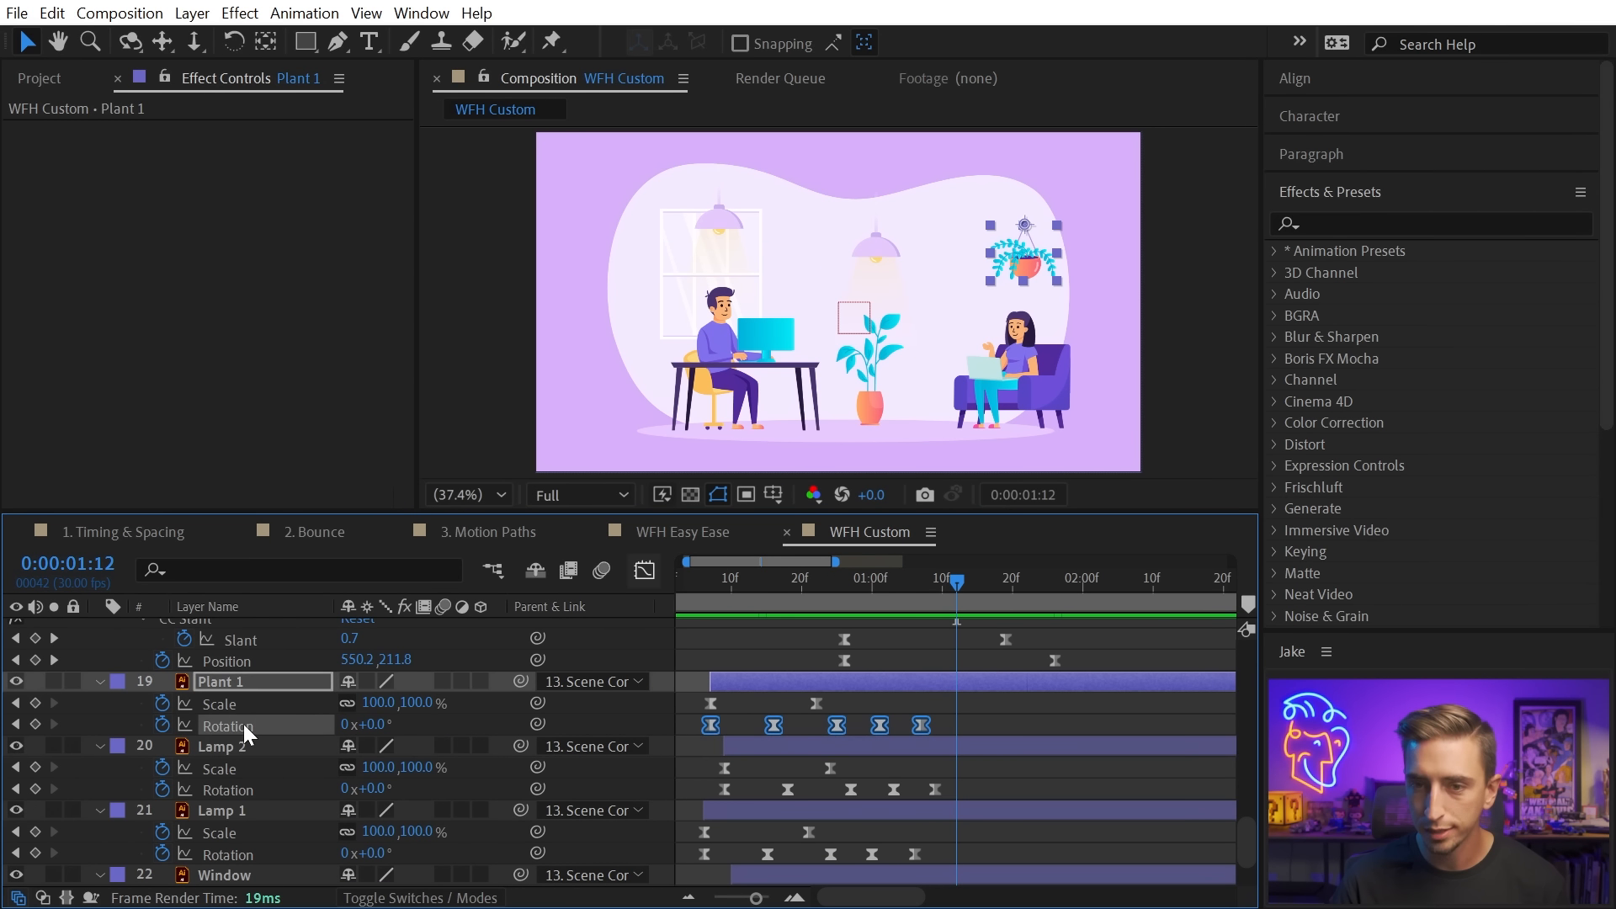
{"action": "left_click", "coordinate": [218, 705]}
{"action": "left_click", "coordinate": [227, 769], "text": "shift"}
{"action": "left_click", "coordinate": [220, 832], "text": "shift"}
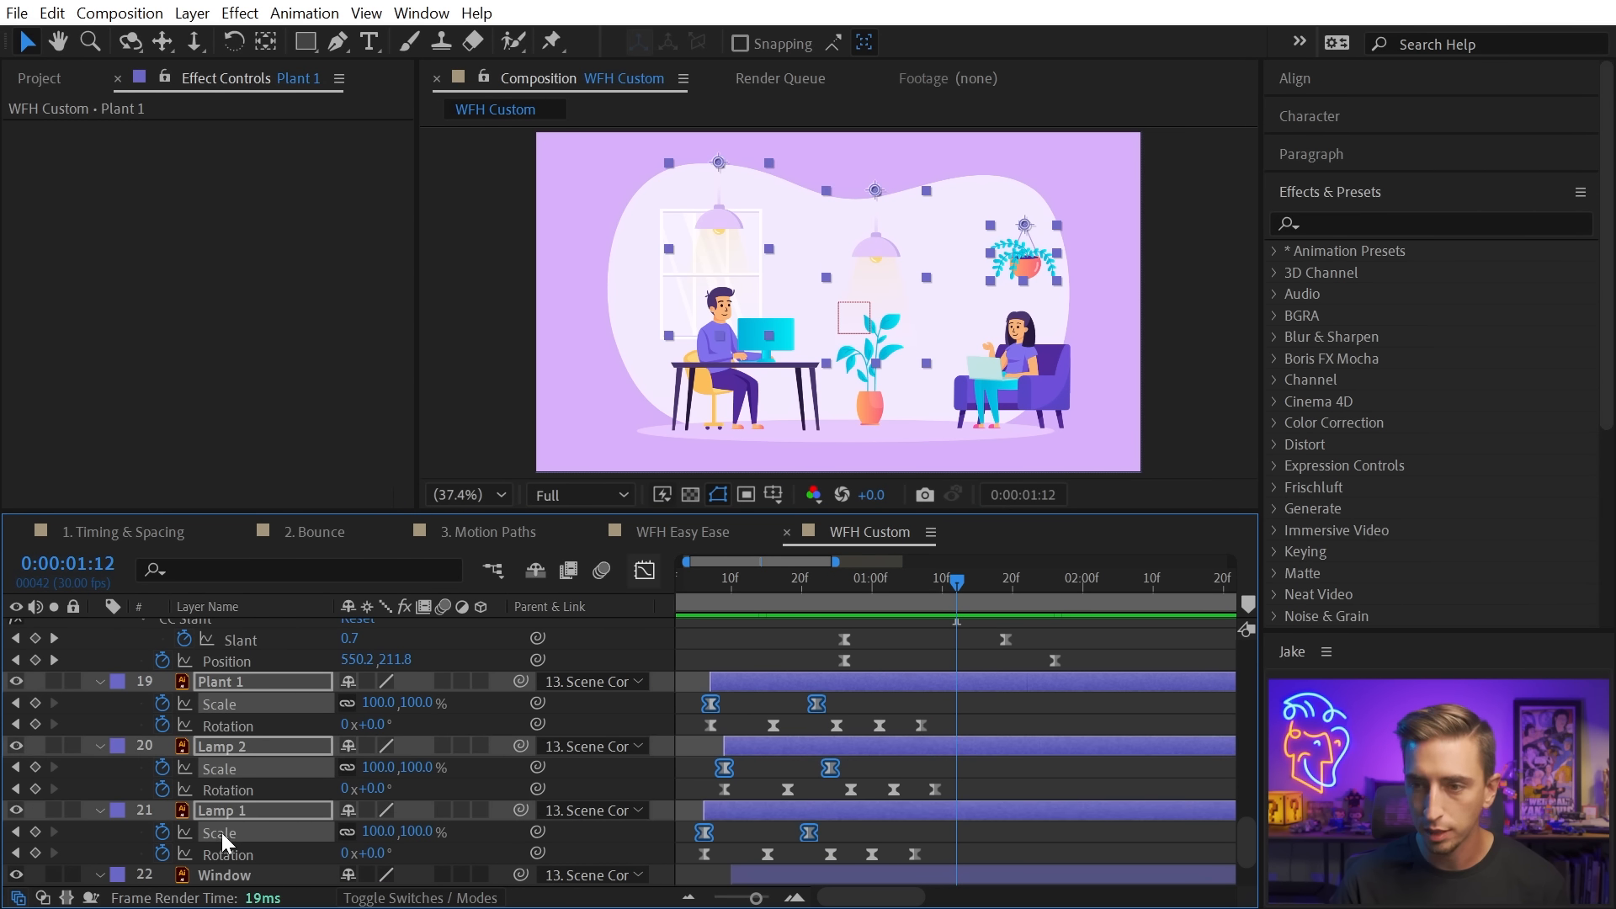
{"action": "left_click", "coordinate": [645, 571]}
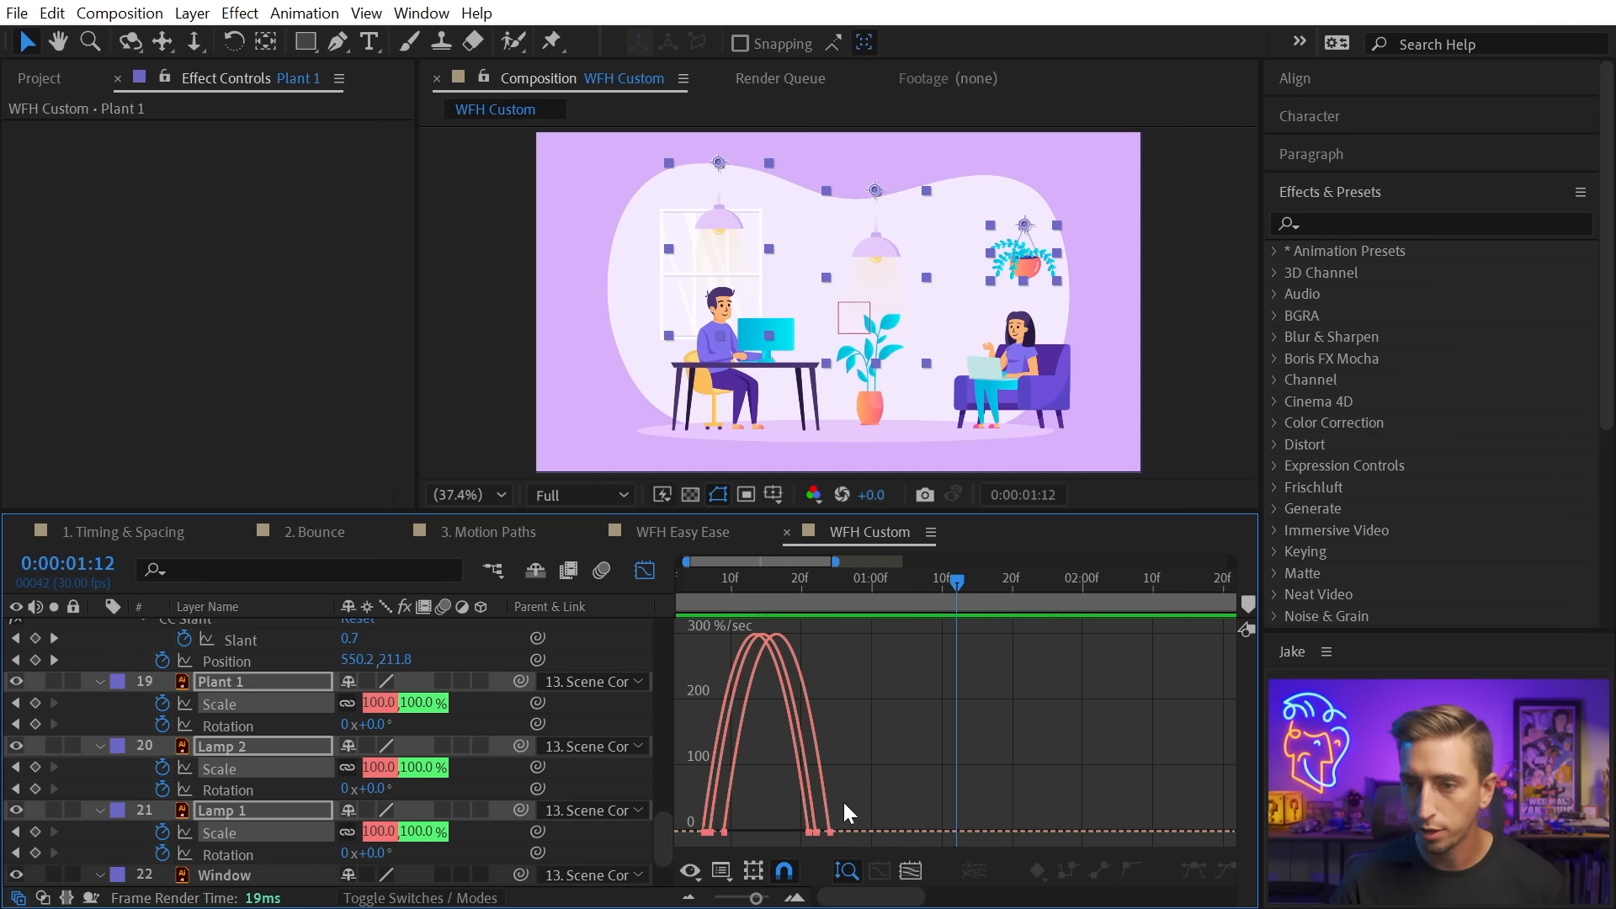
{"action": "left_click_drag", "start_coordinate": [844, 806], "coordinate": [687, 845]}
{"action": "left_click_drag", "start_coordinate": [807, 834], "coordinate": [728, 833]}
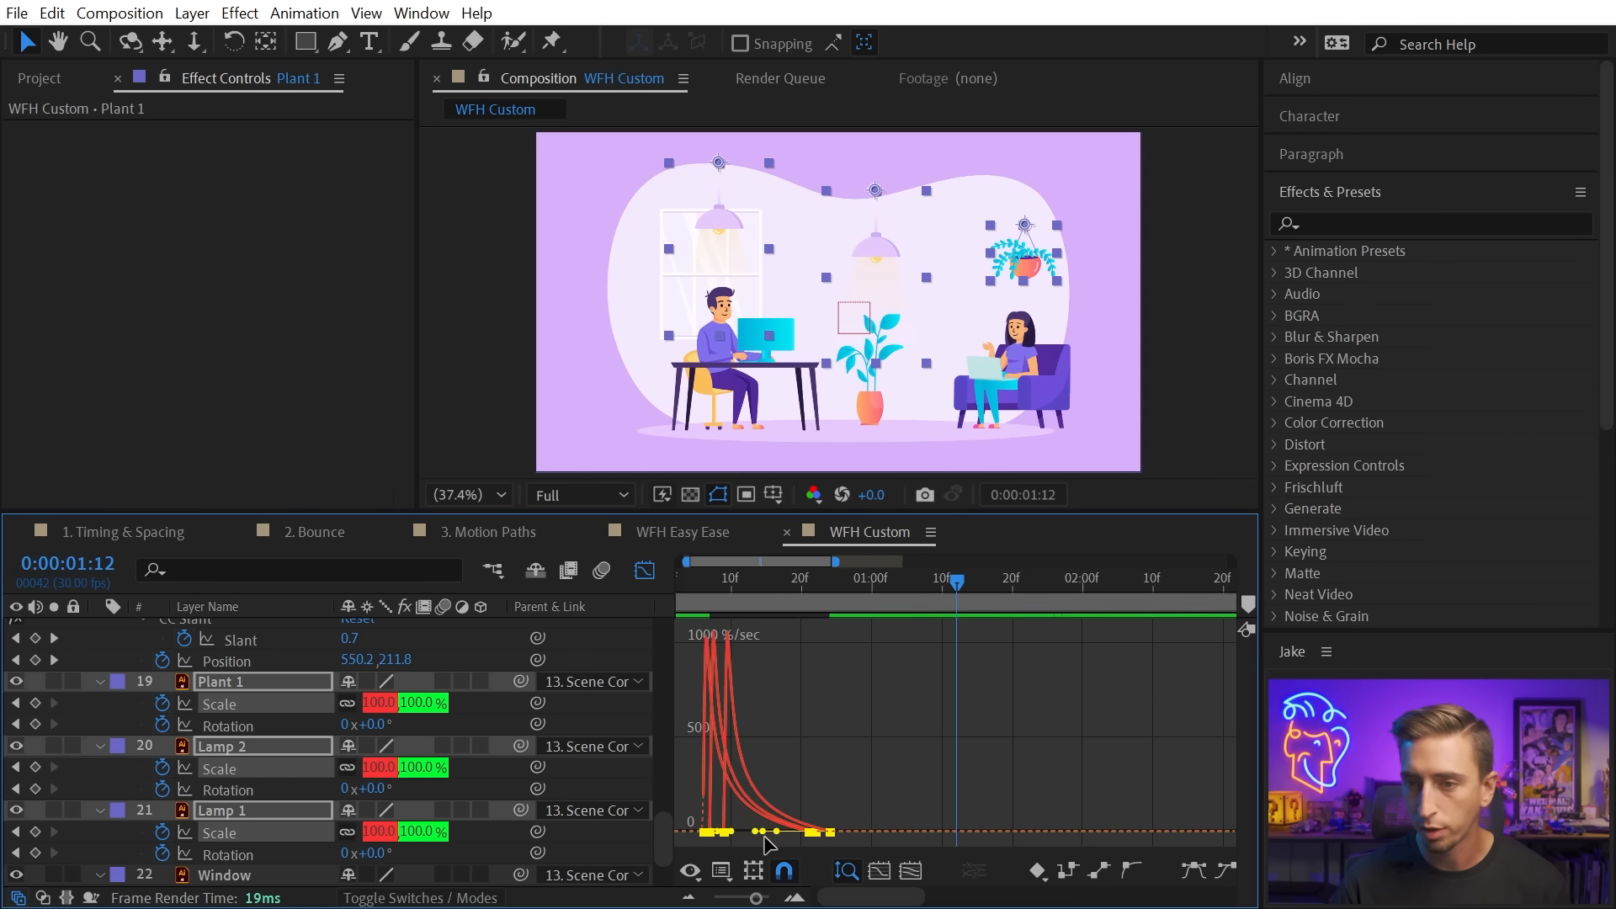
Preview the scaling of the lamps and hanging plant from the start of their animation.
{"action": "left_click", "coordinate": [688, 577]}
{"action": "key", "text": "space"}
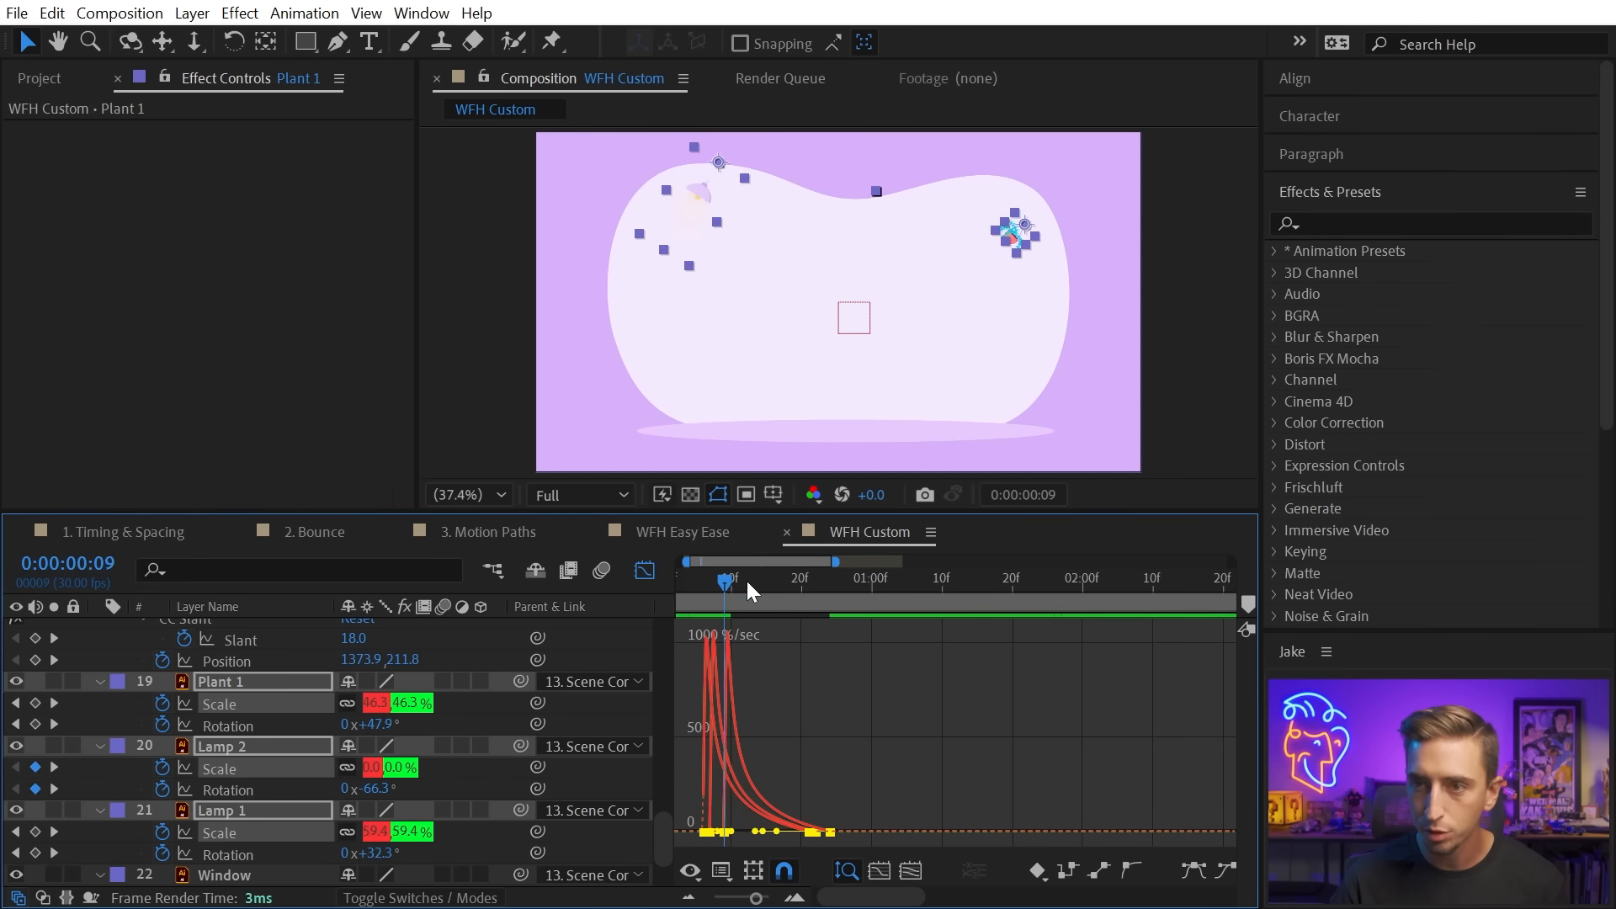
{"action": "left_click", "coordinate": [695, 580]}
{"action": "key", "text": "space"}
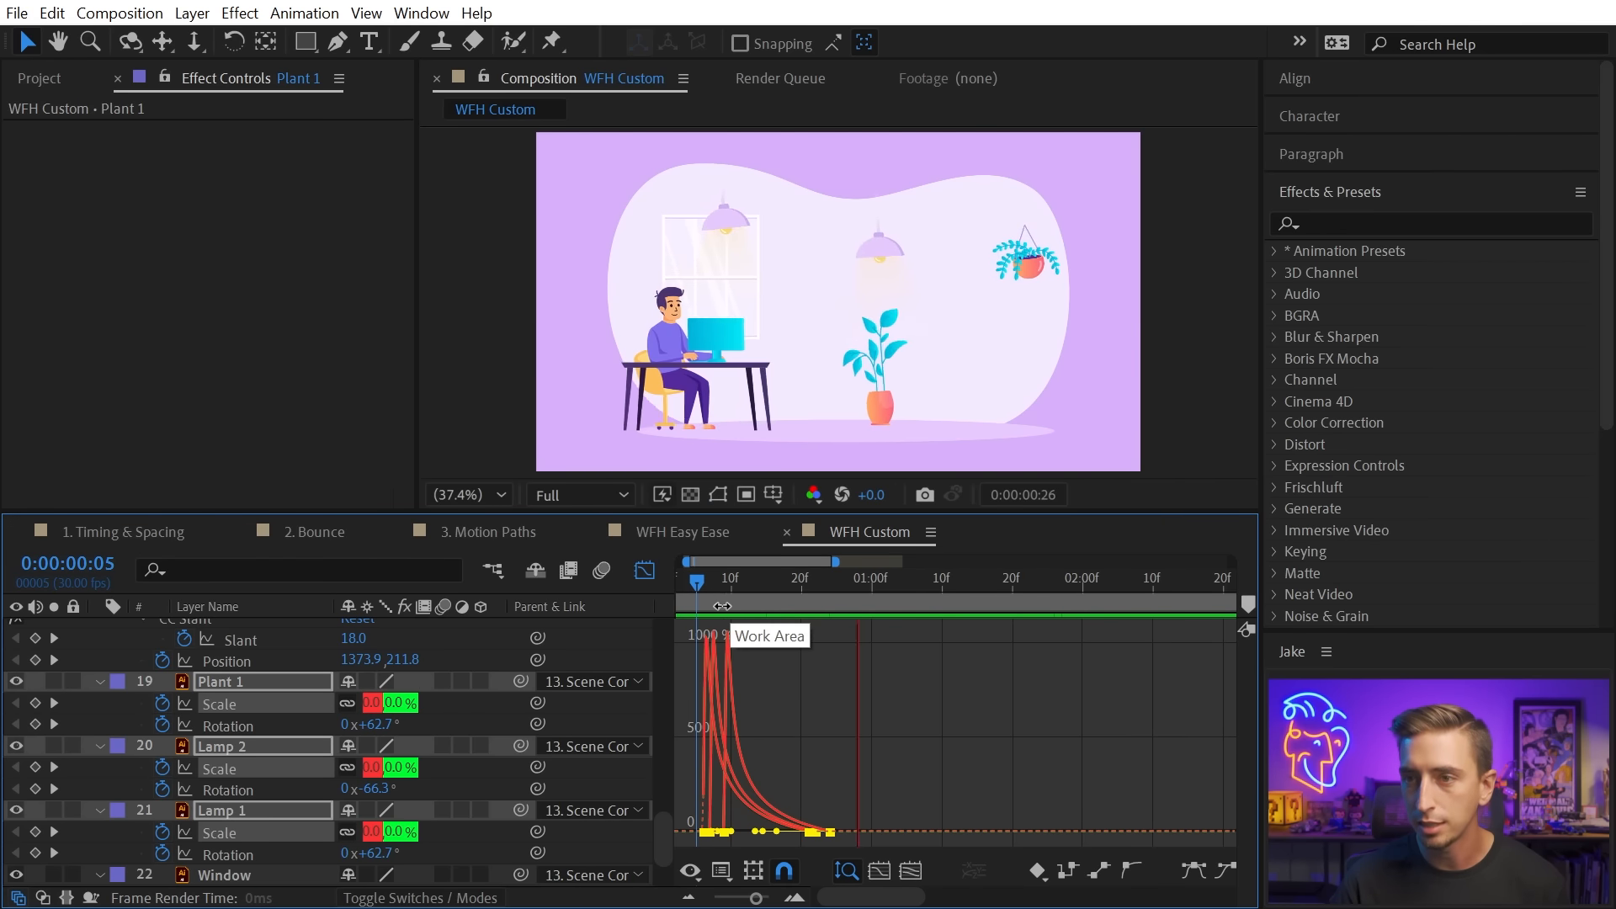
{"action": "left_click", "coordinate": [700, 579]}
{"action": "key", "text": "space"}
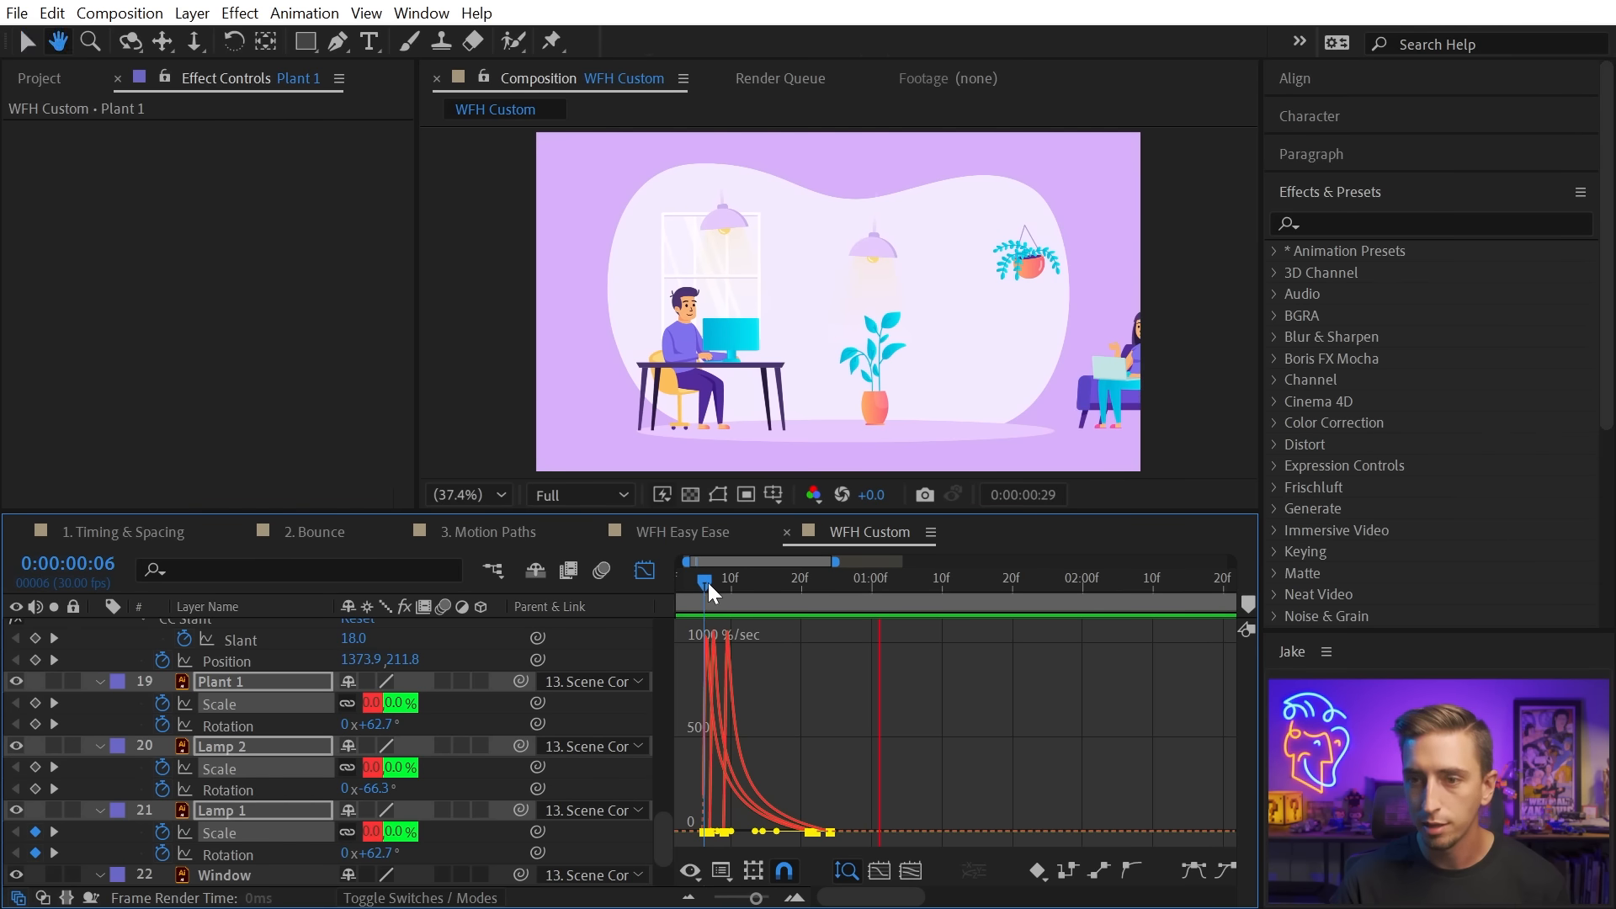
Select the Rotation keyframes of Plant 1, Lamp 2 and Lamp 1 and switch the graph to the value graph.
{"action": "left_click", "coordinate": [227, 726]}
{"action": "left_click", "coordinate": [227, 790], "text": "shift"}
{"action": "left_click", "coordinate": [226, 853], "text": "shift"}
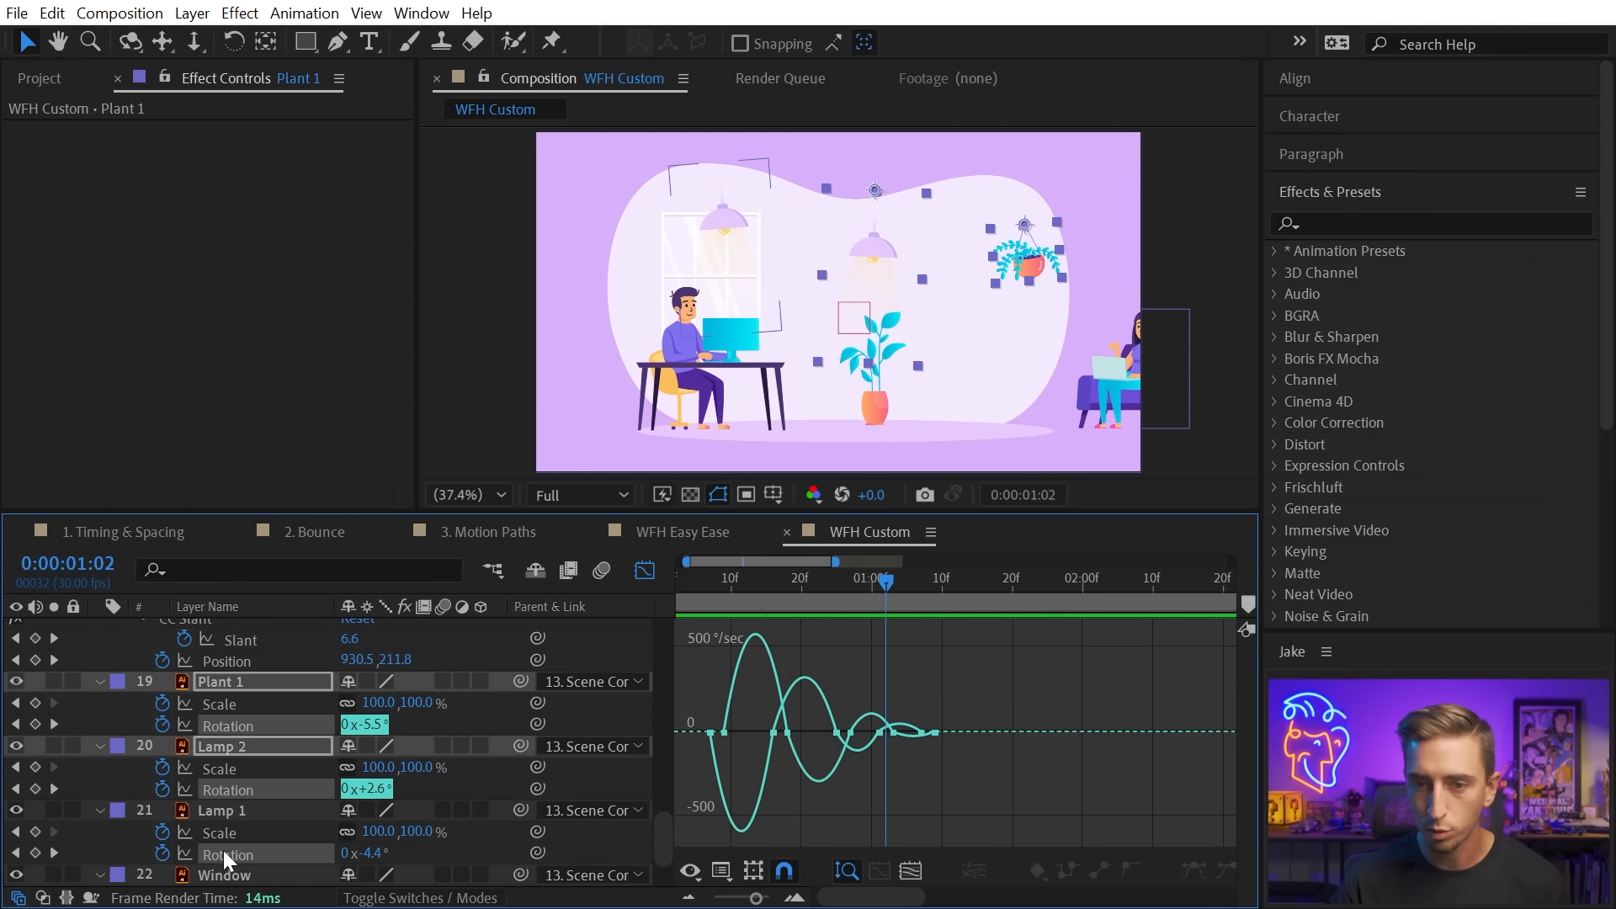
{"action": "left_click_drag", "start_coordinate": [983, 692], "coordinate": [692, 748]}
{"action": "scroll", "coordinate": [773, 737], "scroll_direction": "up", "scroll_amount": 2}
{"action": "scroll", "coordinate": [775, 736], "scroll_direction": "left", "scroll_amount": 1}
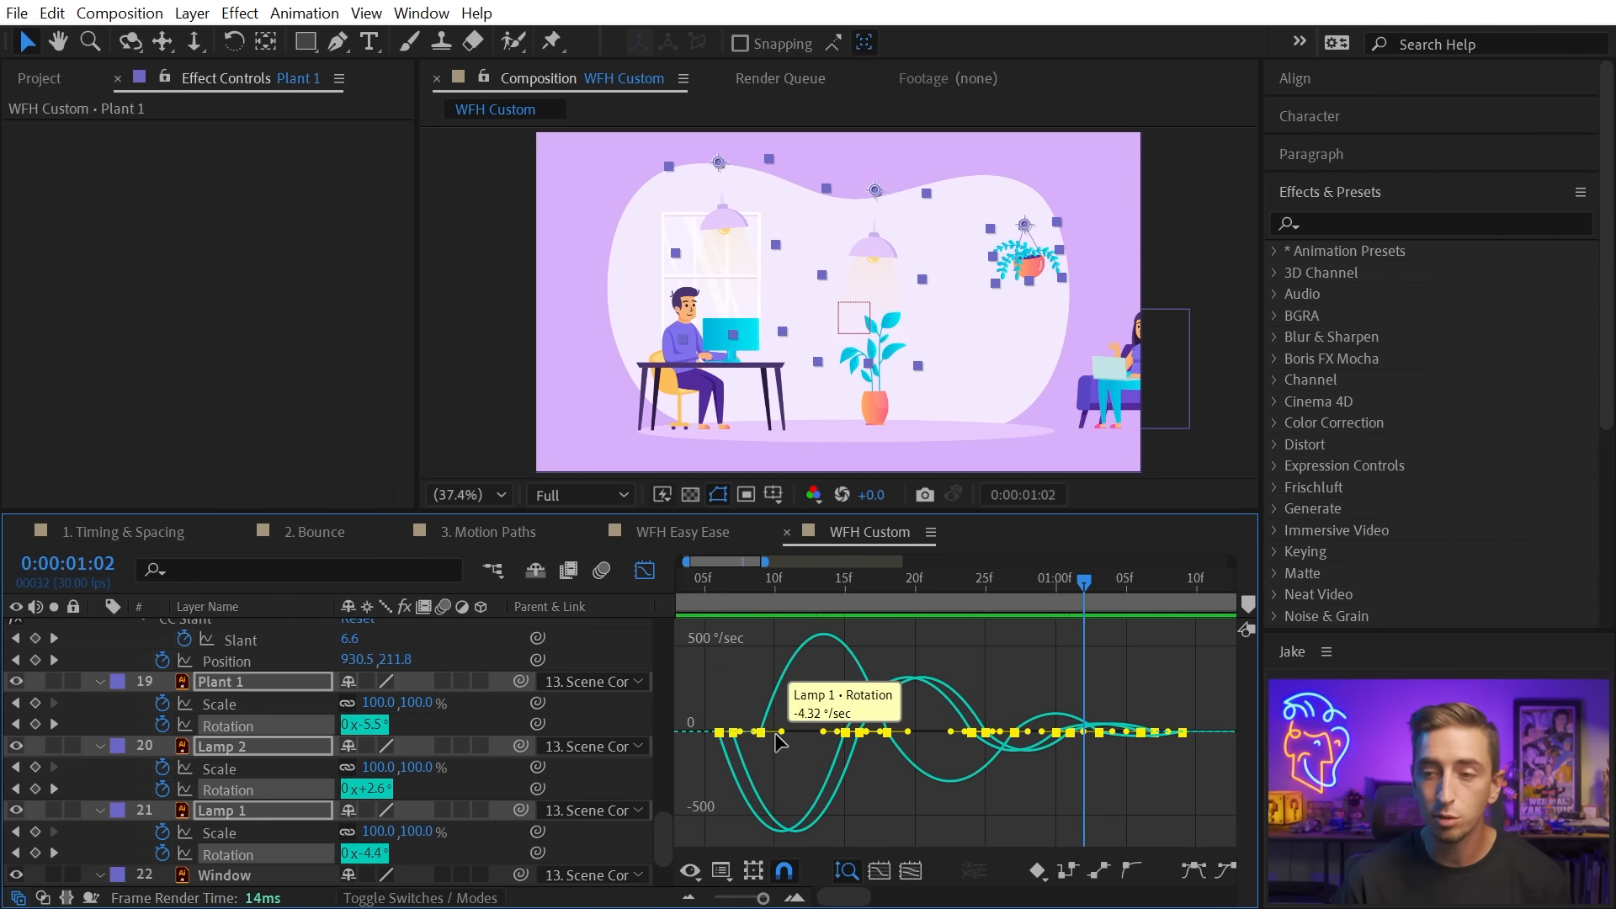
{"action": "left_click", "coordinate": [723, 872]}
{"action": "left_click", "coordinate": [748, 908]}
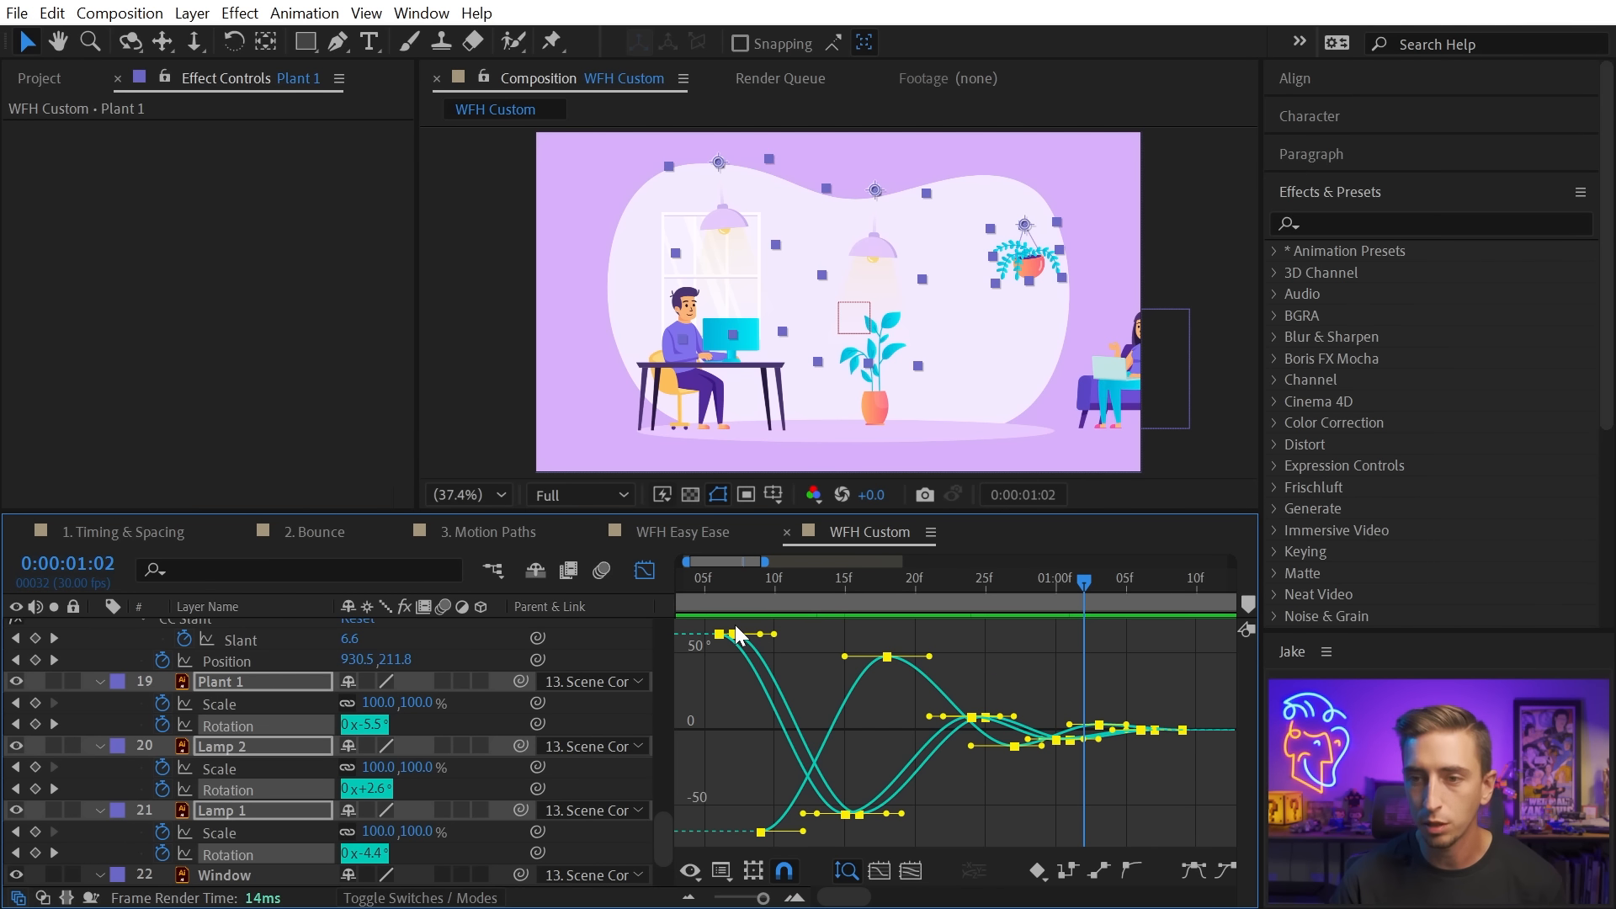
Adjust the easing handles on the lamps' and hanging plant's Rotation value curves and preview the swing from the beginning.
{"action": "left_click_drag", "start_coordinate": [697, 623], "coordinate": [1236, 840]}
{"action": "mouse_move", "coordinate": [804, 833]}
{"action": "left_mouse_down"}
{"action": "mouse_move", "coordinate": [829, 832]}
{"action": "mouse_move", "coordinate": [798, 813]}
{"action": "left_mouse_up"}
{"action": "left_click", "coordinate": [1122, 772]}
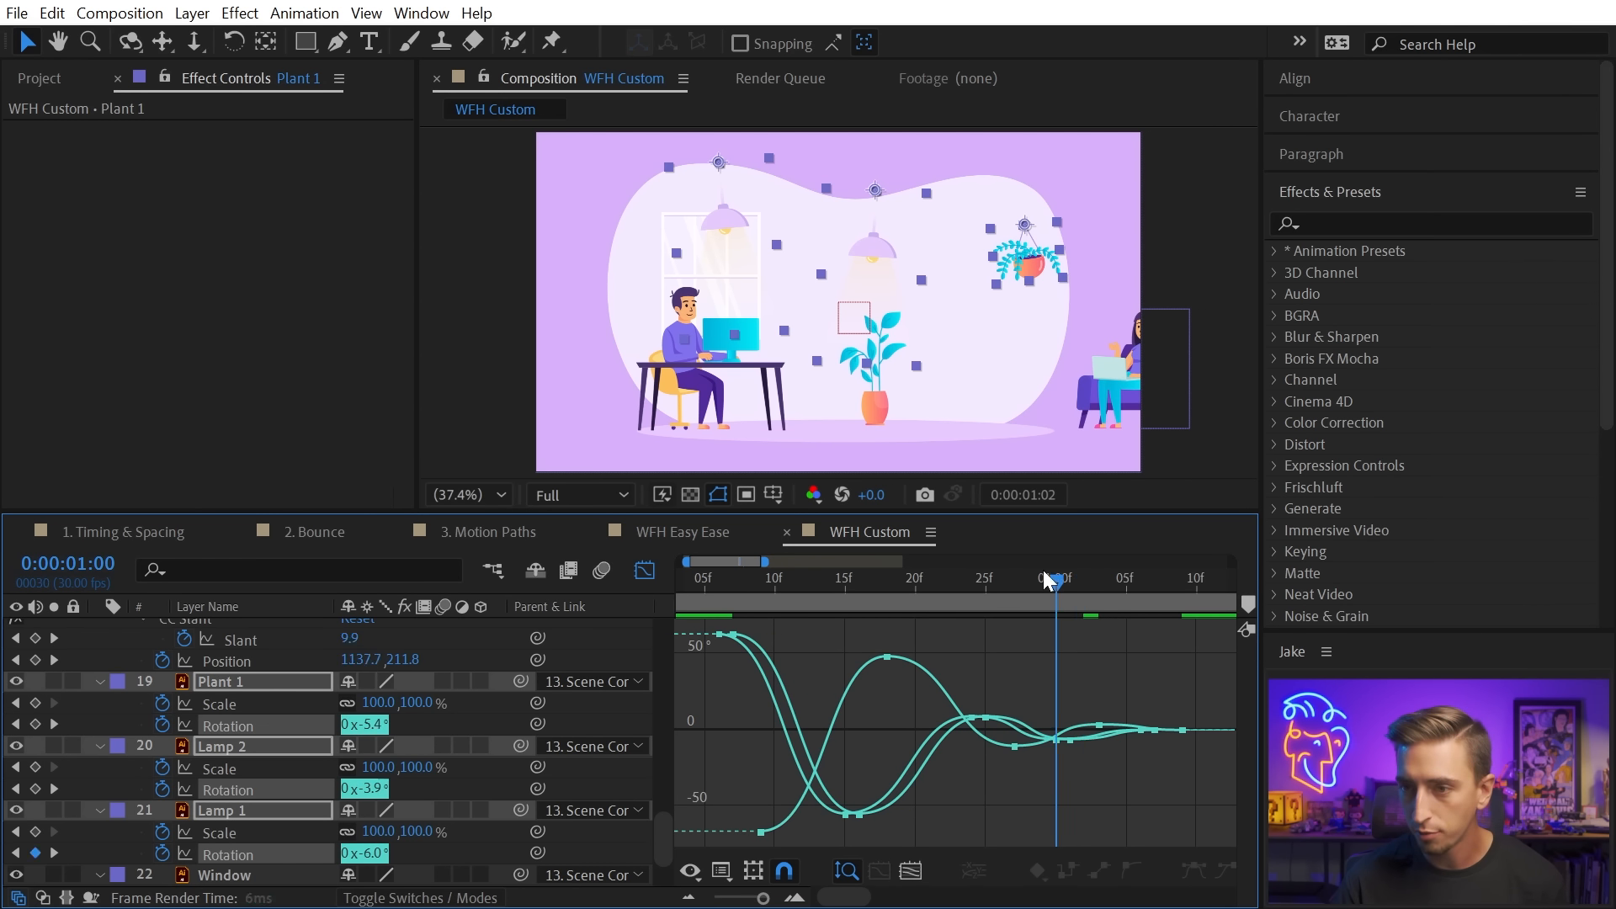
{"action": "left_click_drag", "start_coordinate": [1094, 584], "coordinate": [709, 606]}
{"action": "key", "text": "space"}
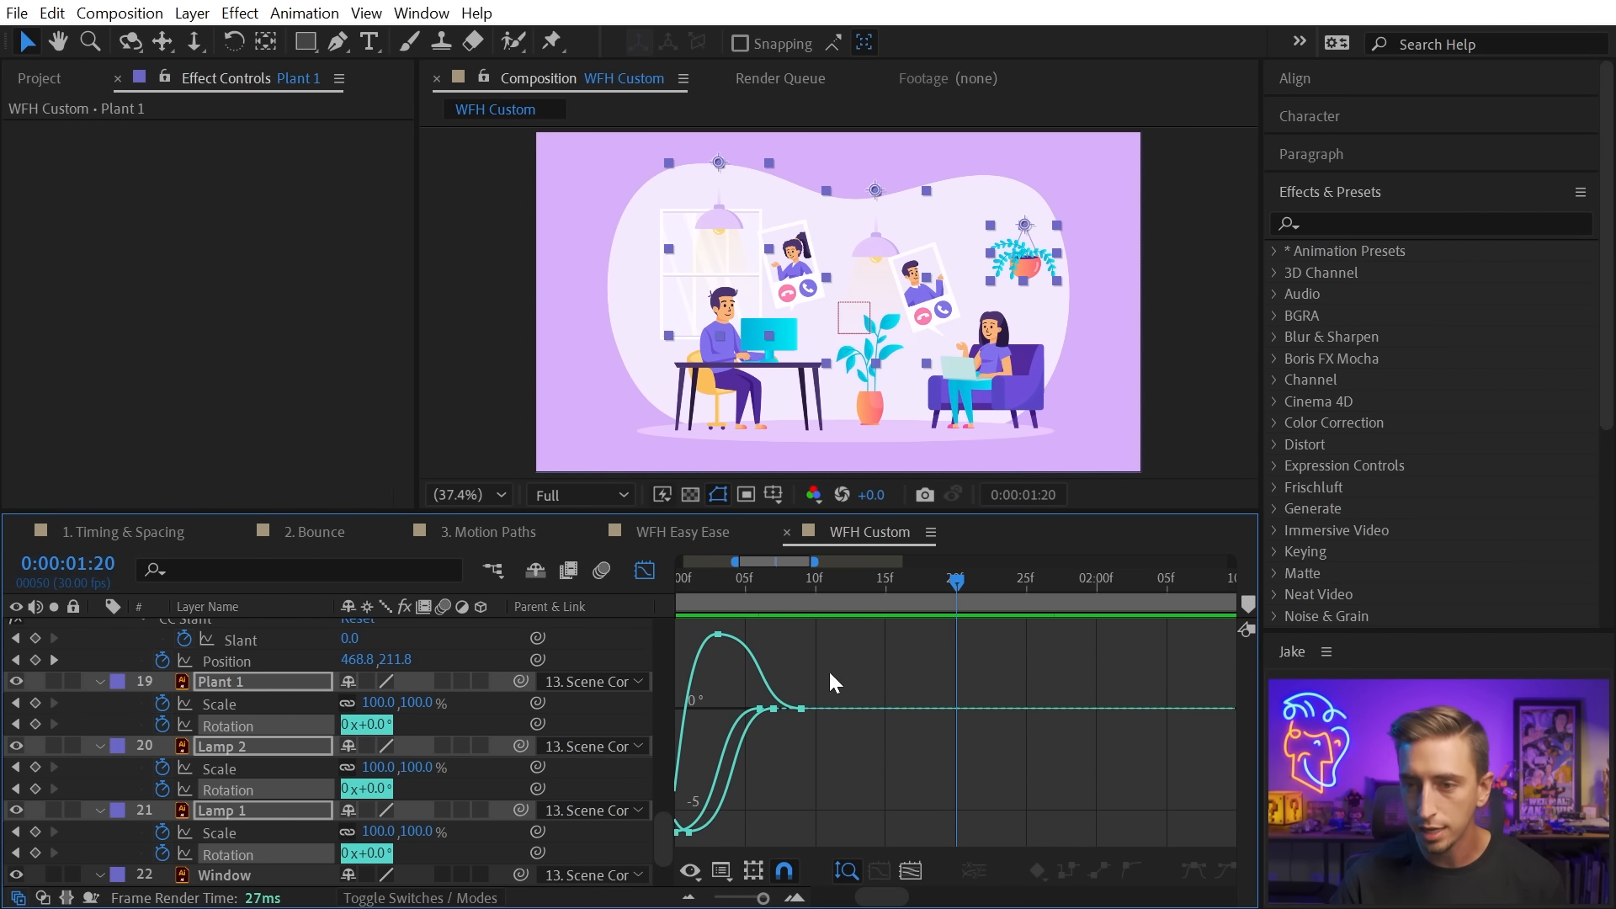
Fine-tune the easing handles on the later, smaller swings of the lamps' and hanging plant's Rotation curves.
{"action": "left_click_drag", "start_coordinate": [830, 679], "coordinate": [899, 729]}
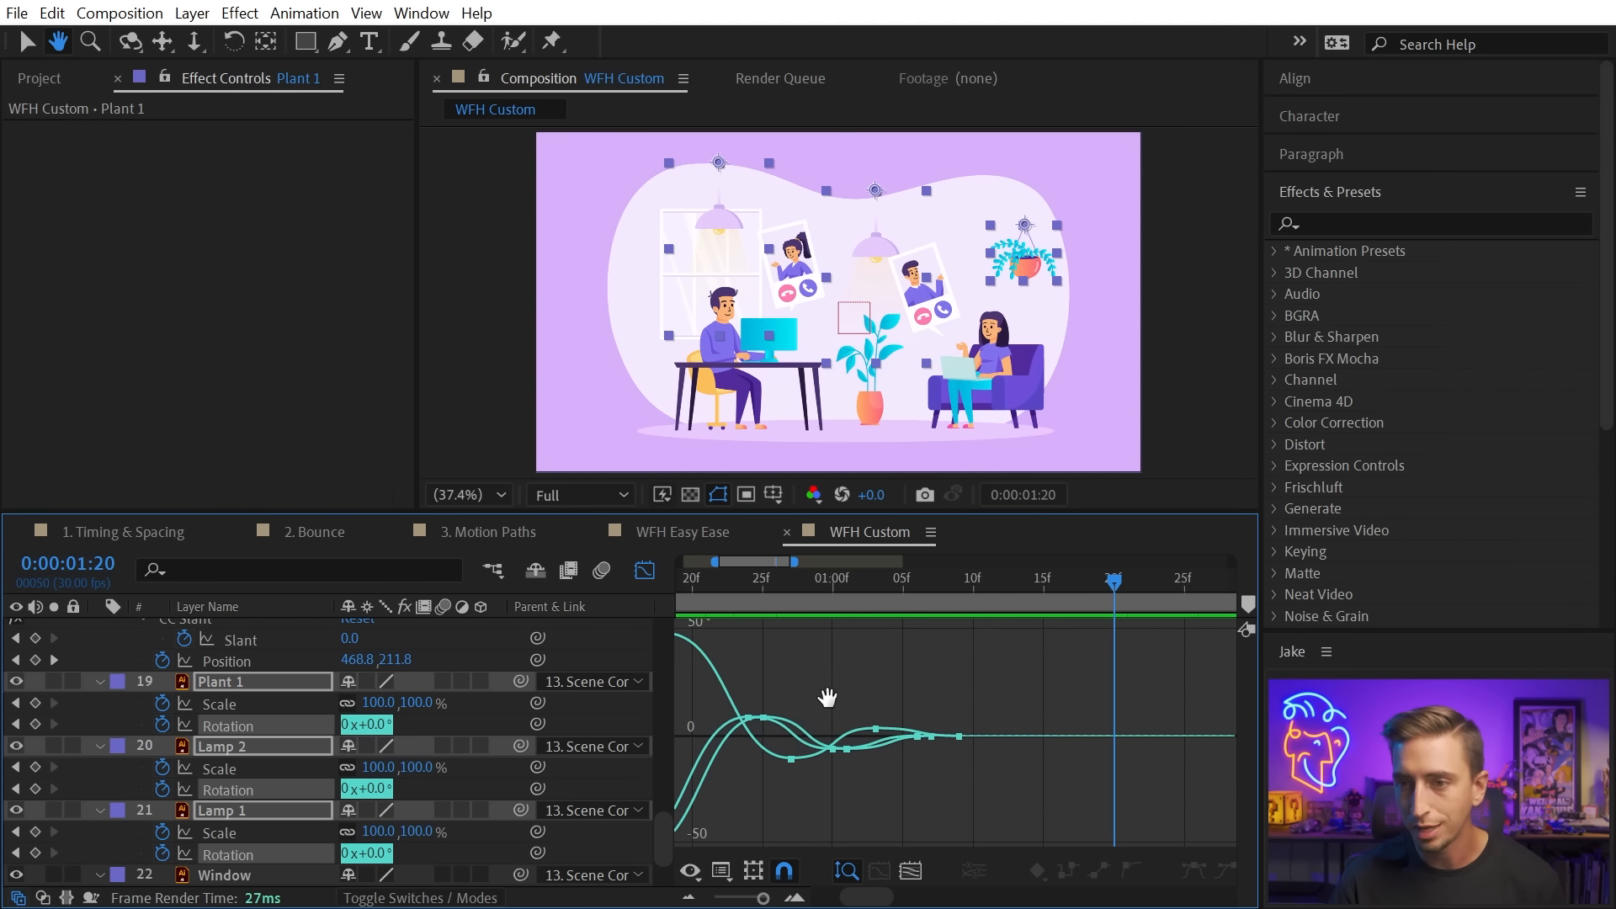
{"action": "key", "text": "v"}
{"action": "left_click_drag", "start_coordinate": [800, 697], "coordinate": [741, 761]}
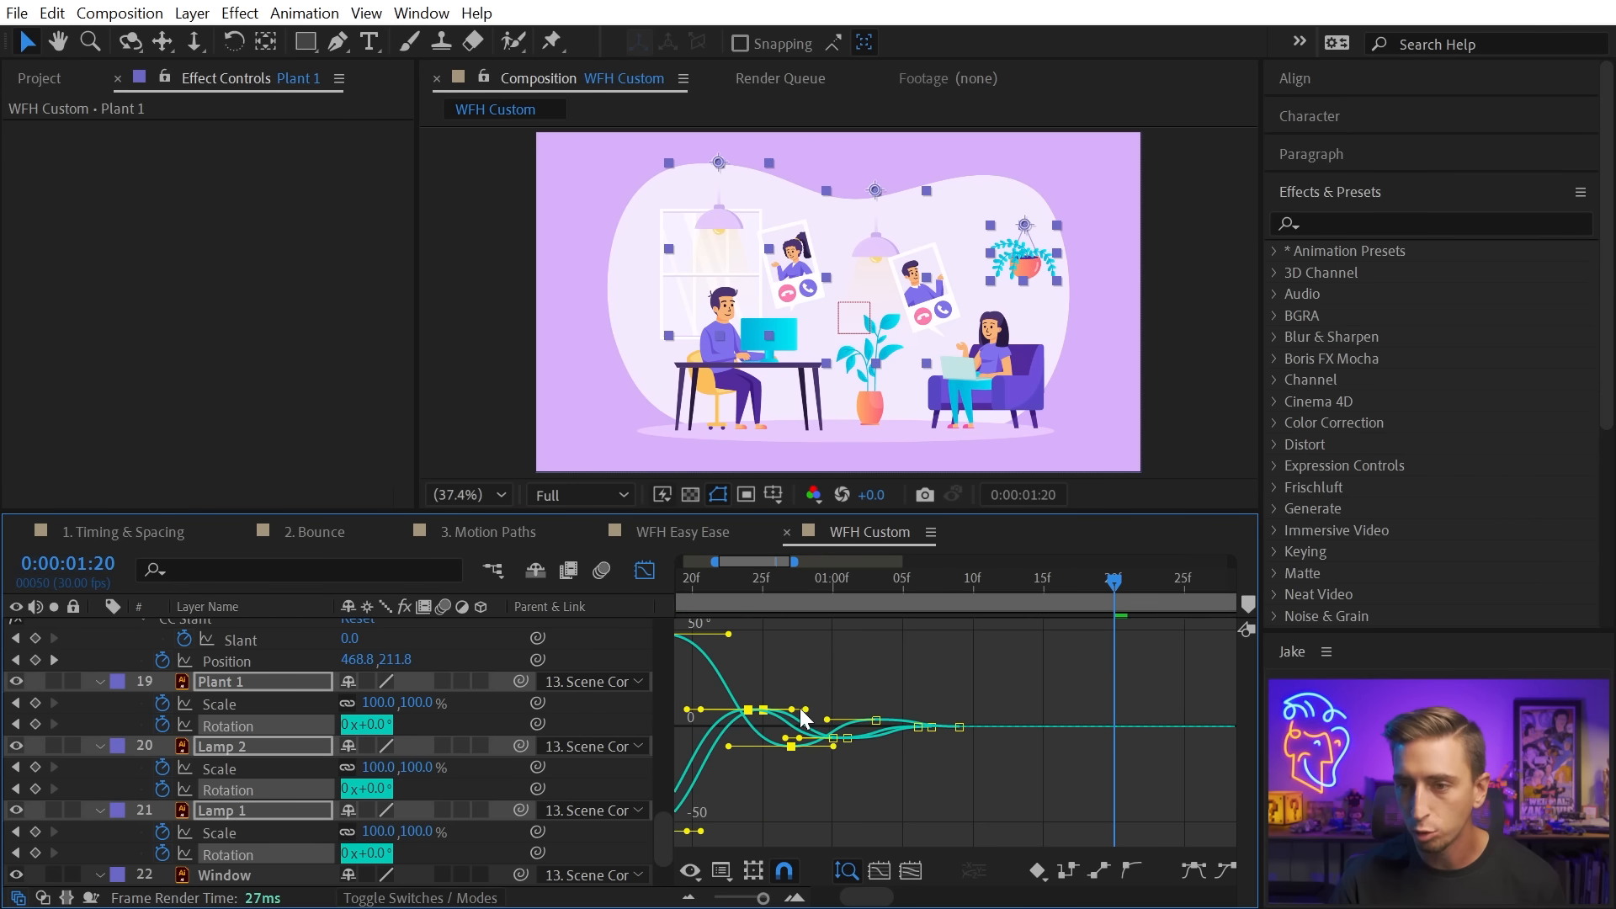
{"action": "left_click_drag", "start_coordinate": [800, 710], "coordinate": [803, 711]}
{"action": "left_click_drag", "start_coordinate": [904, 702], "coordinate": [802, 746]}
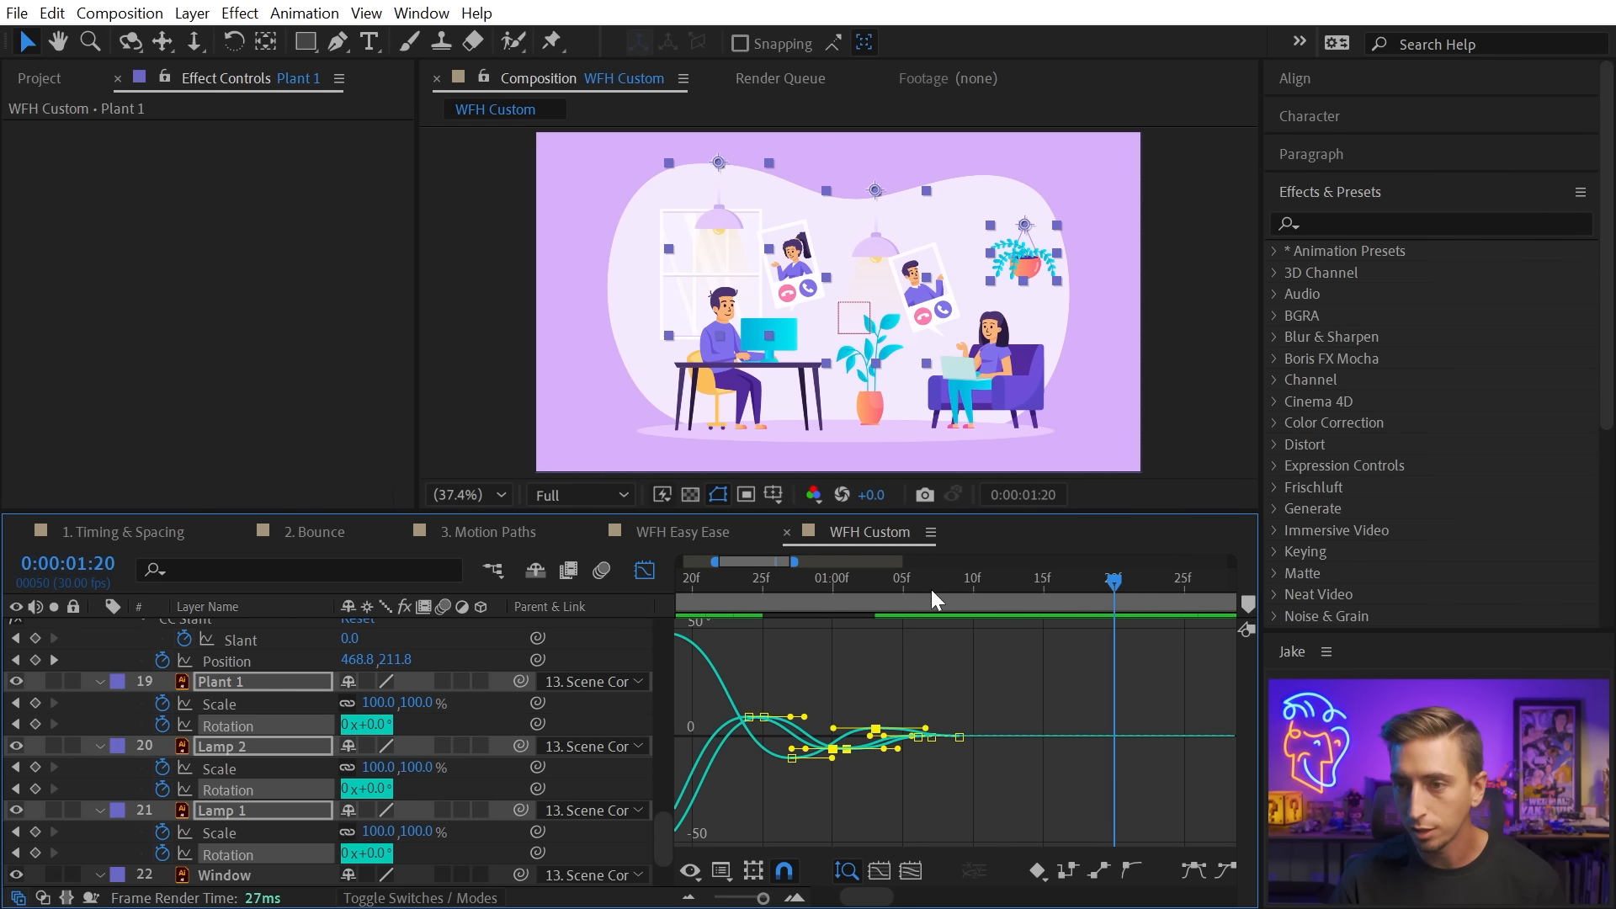
Preview the swinging lamps and hanging plant from 0:00:00:05 in the enlarged viewer, then restore the layout.
{"action": "left_click_drag", "start_coordinate": [931, 598], "coordinate": [746, 580]}
{"action": "key", "text": "grave"}
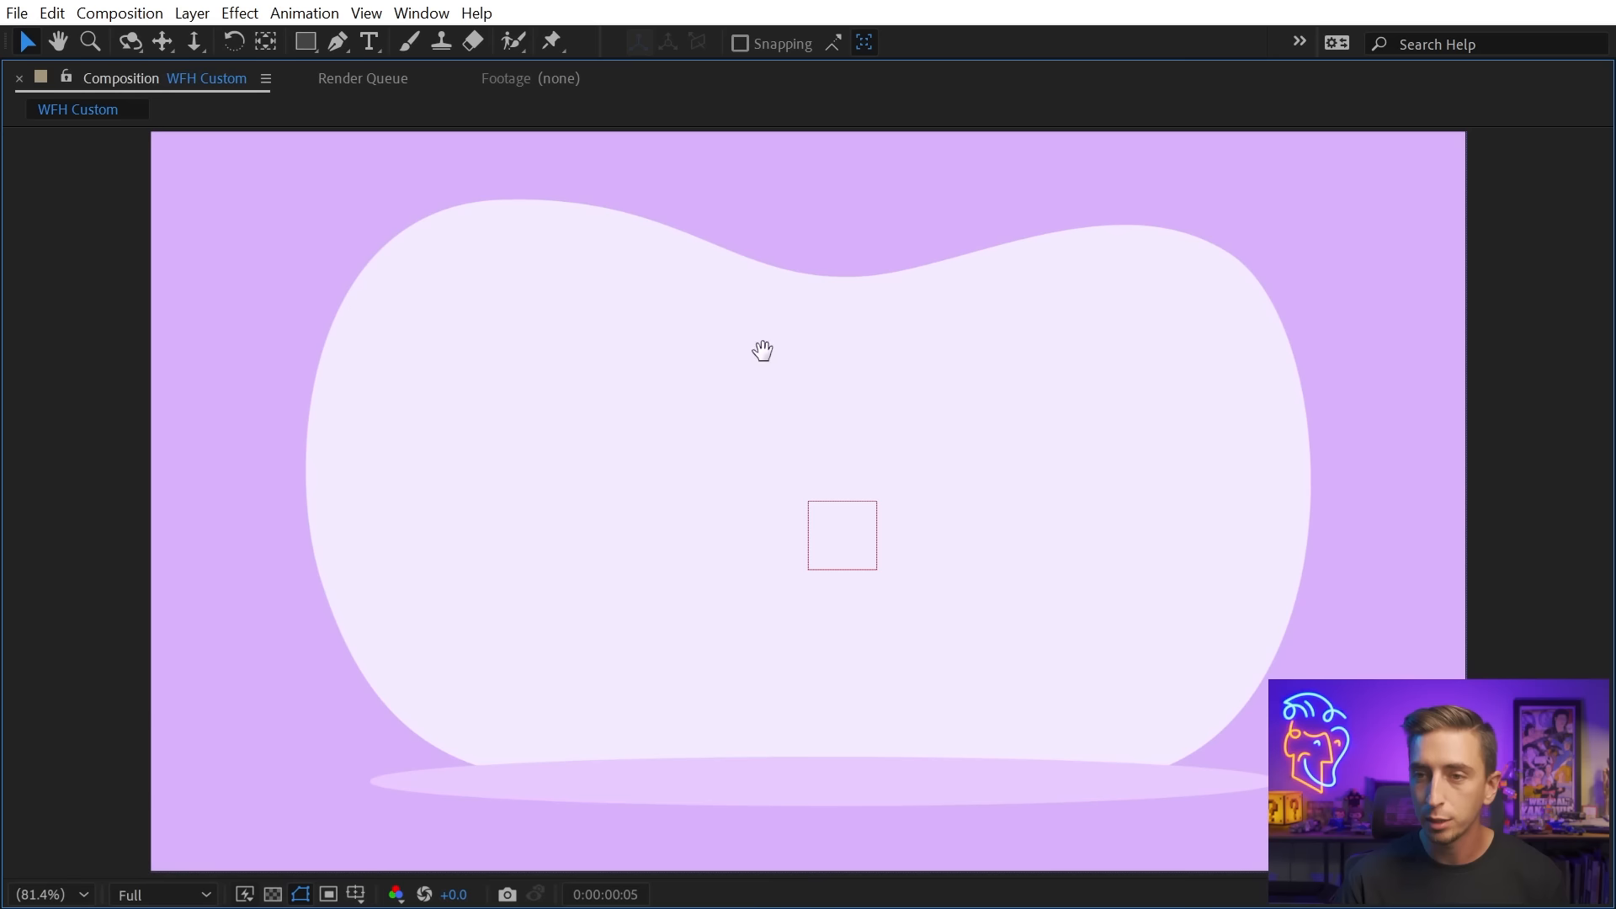
{"action": "key", "text": "space"}
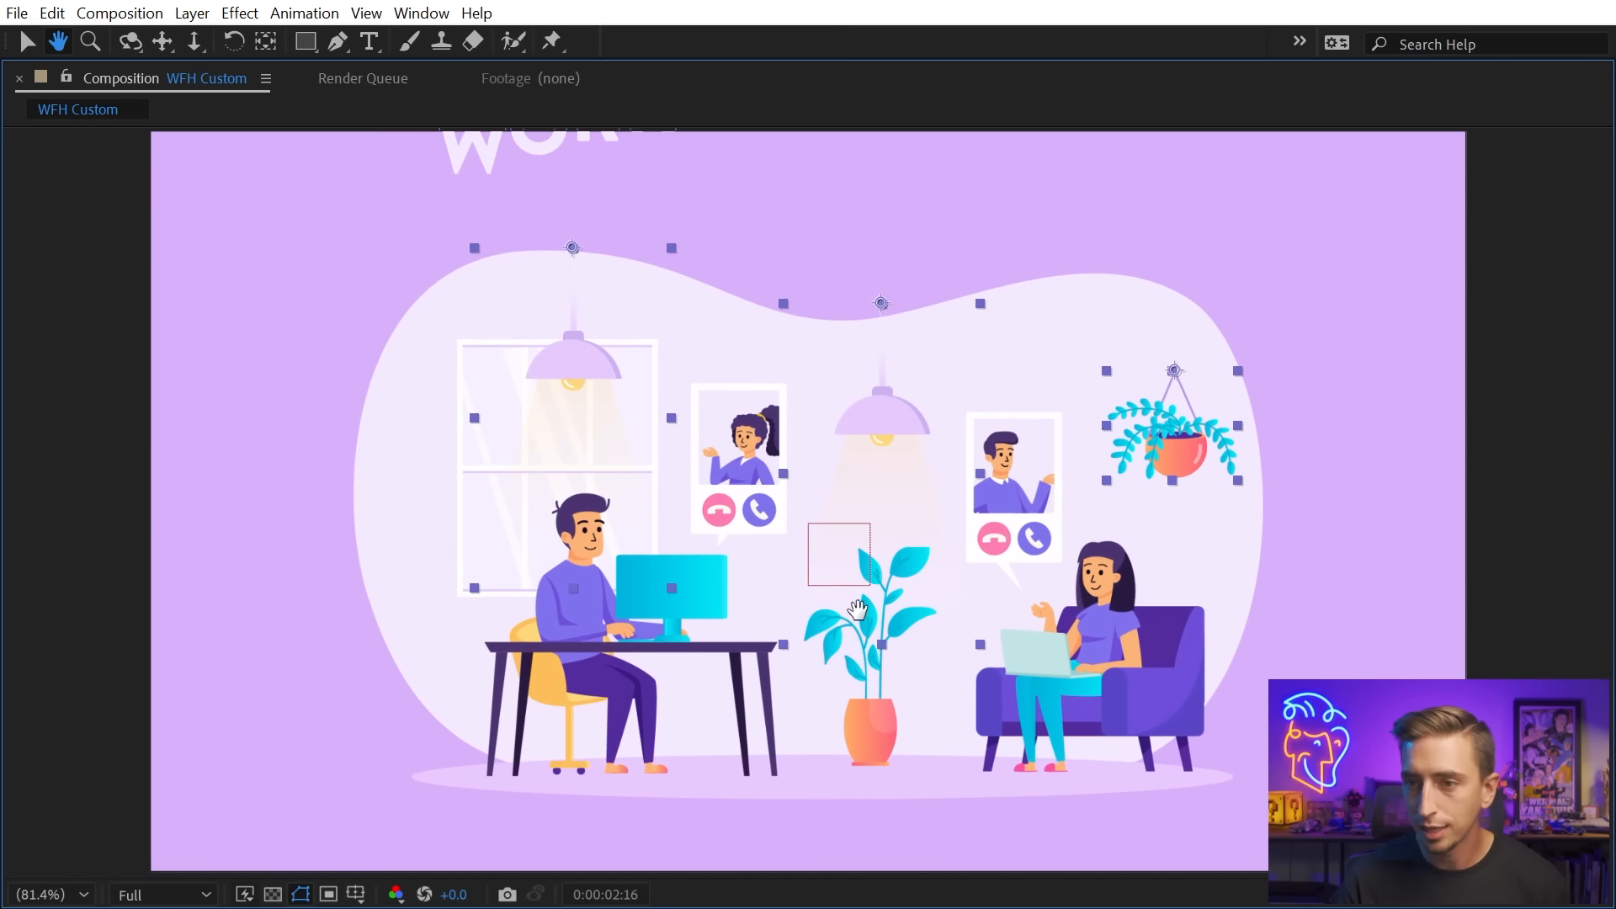
{"action": "key", "text": "grave"}
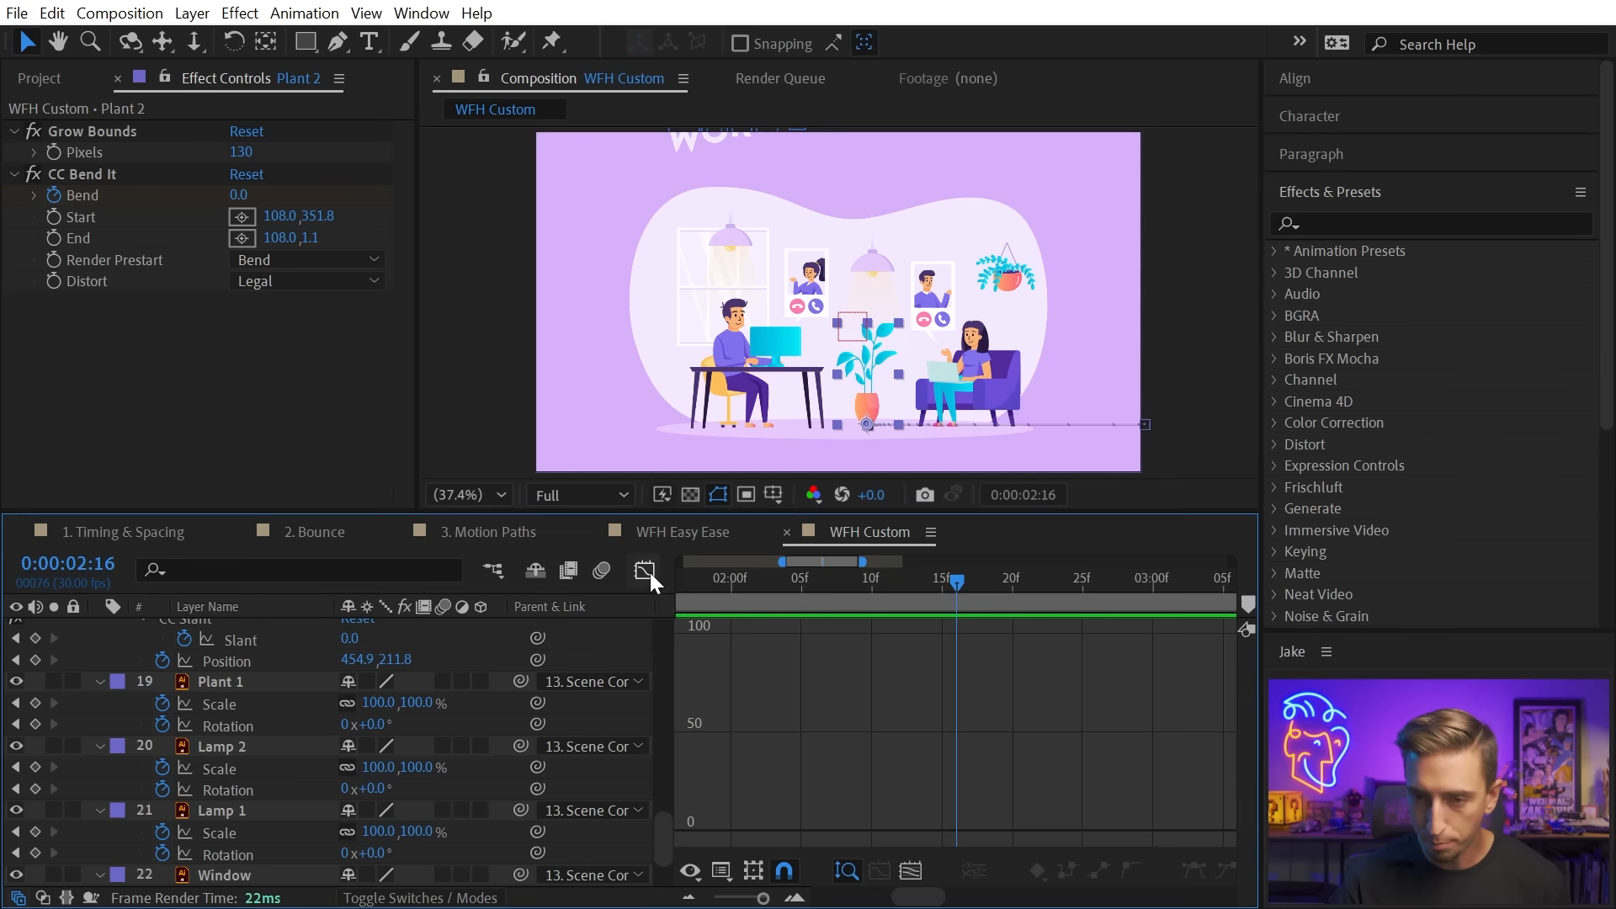
Find Plant 2's CC Bend It effect in the timeline and show its Bend property in the value graph.
{"action": "scroll", "coordinate": [205, 774], "scroll_direction": "up", "scroll_amount": 5}
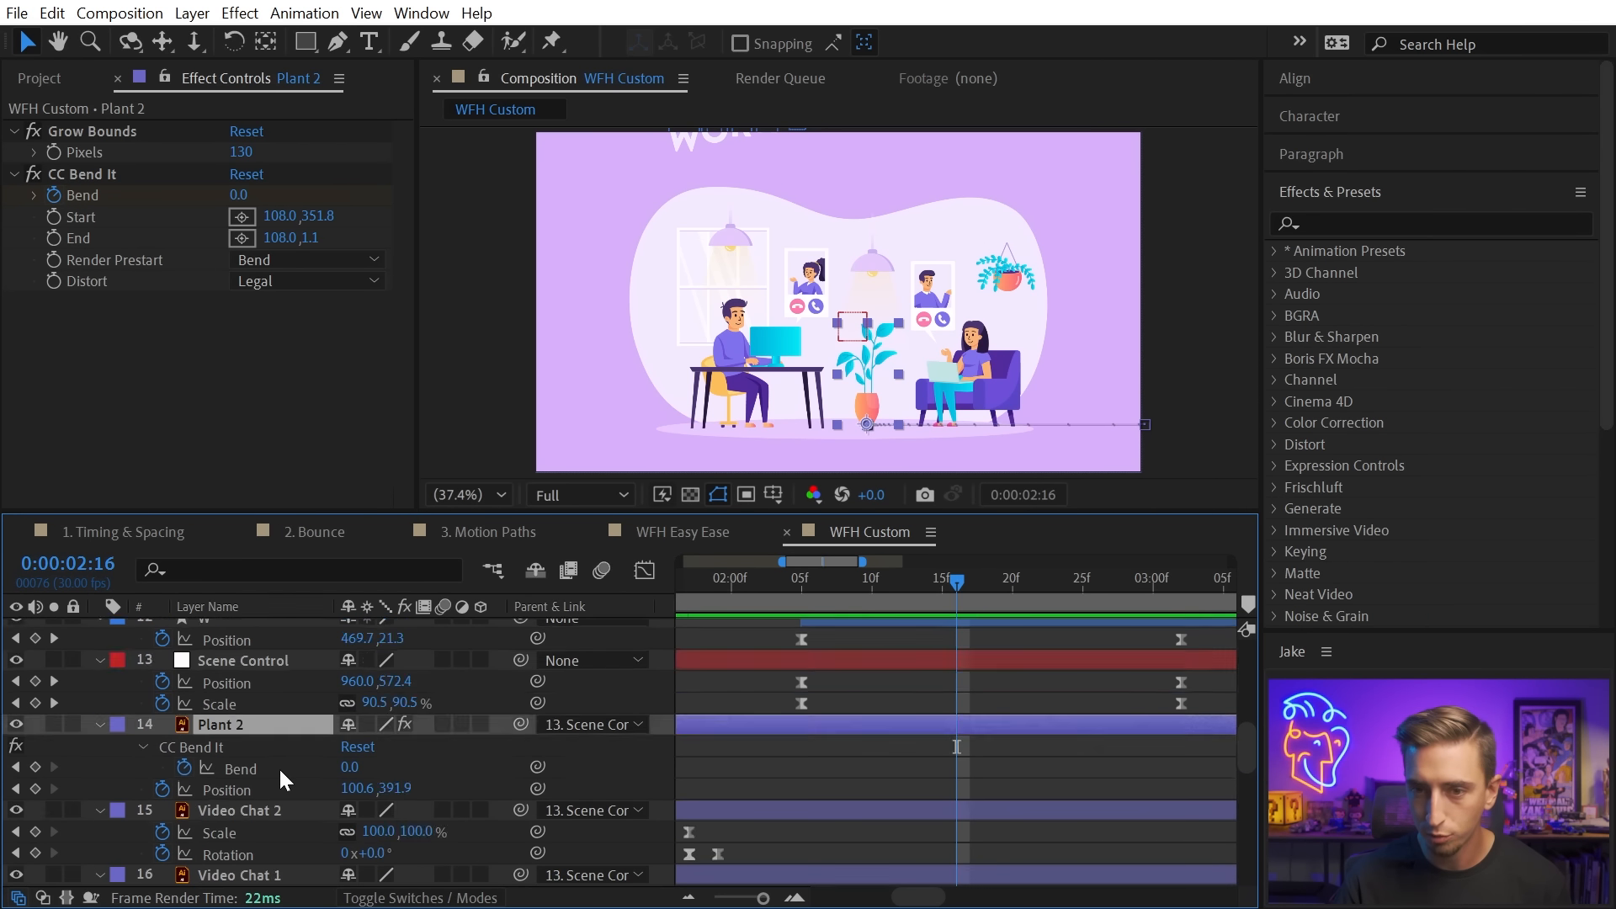
{"action": "scroll", "coordinate": [279, 768], "scroll_direction": "up", "scroll_amount": 2}
{"action": "scroll", "coordinate": [785, 786], "scroll_direction": "down", "scroll_amount": 2}
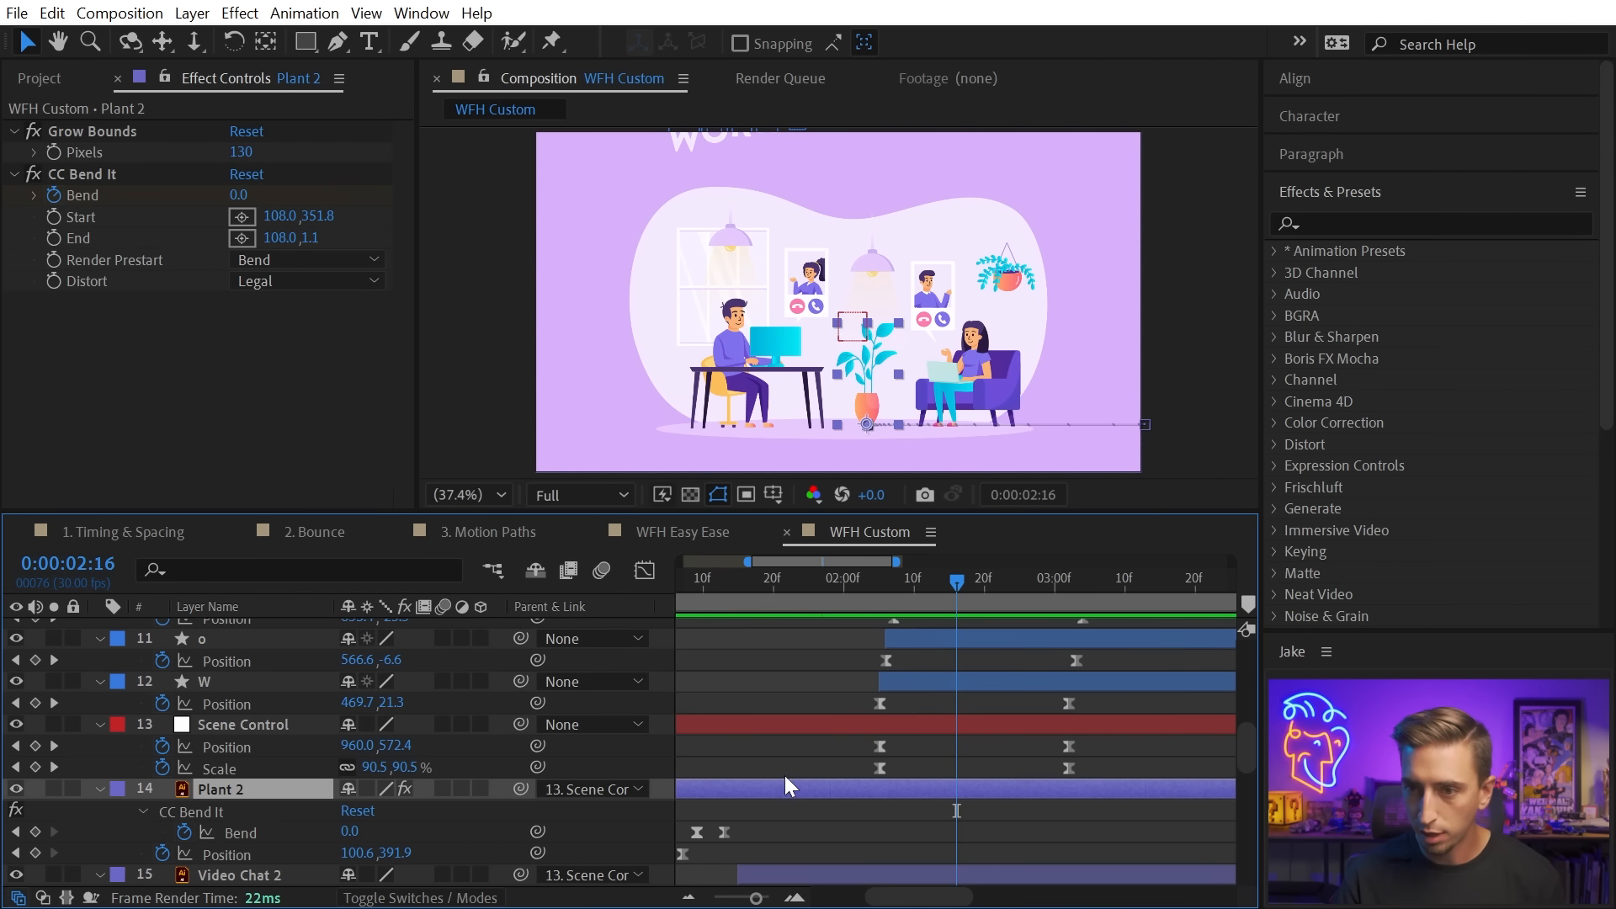
{"action": "left_click_drag", "start_coordinate": [779, 808], "coordinate": [1012, 787]}
{"action": "left_click_drag", "start_coordinate": [1033, 806], "coordinate": [757, 819]}
{"action": "left_click", "coordinate": [644, 570]}
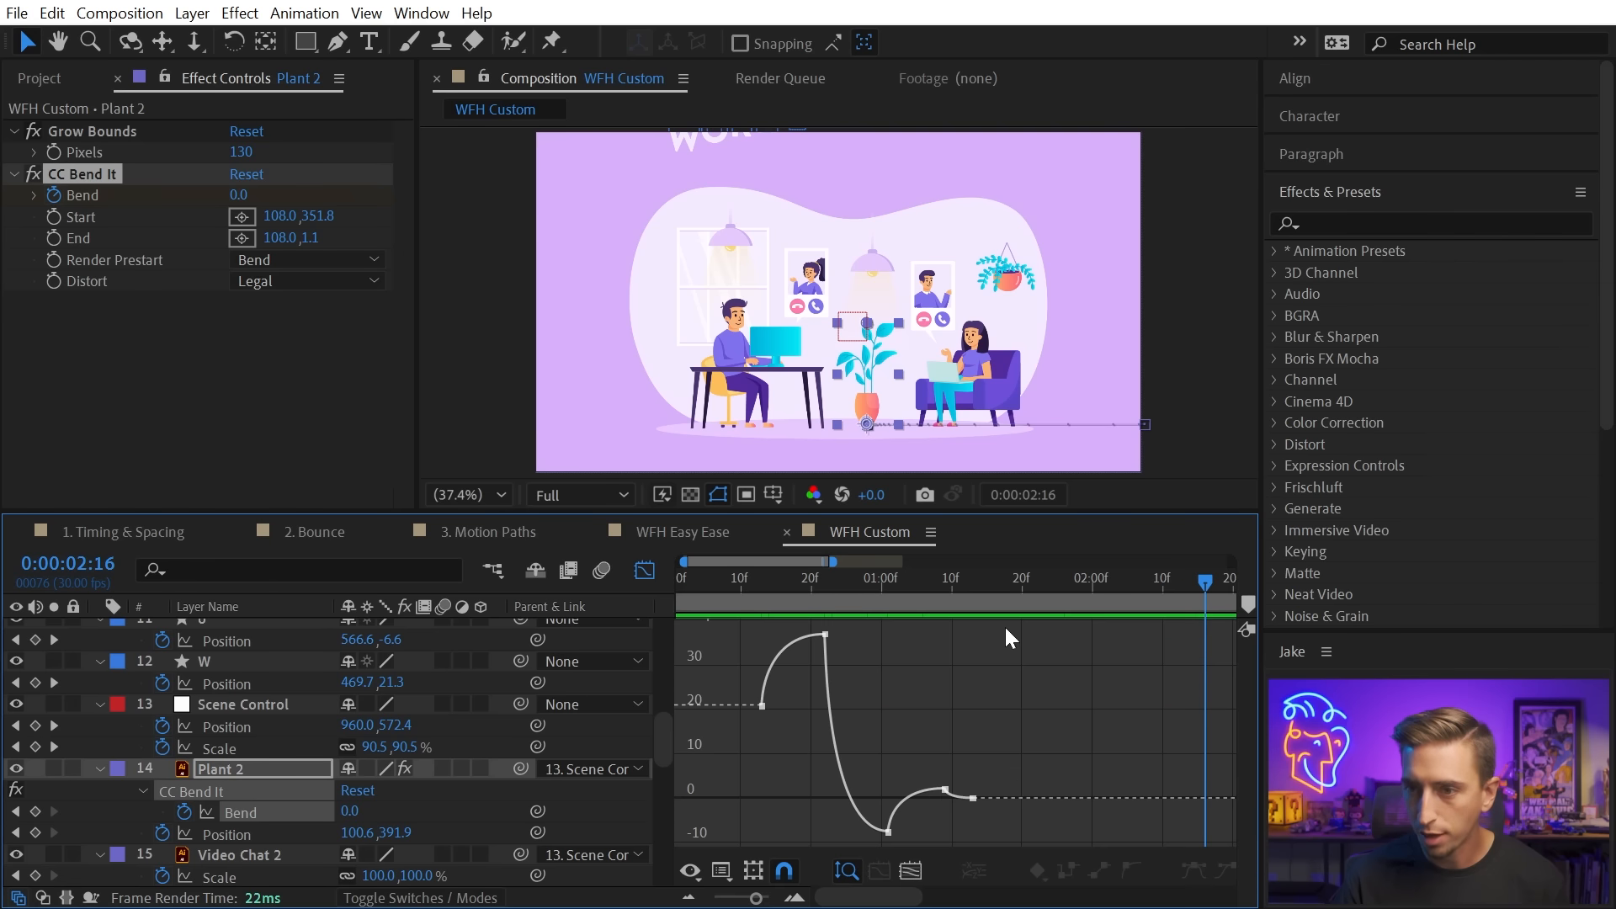
Apply Easy Ease to all of Plant 2's Bend keyframes, then steepen the curve's start and lengthen the handles at its peaks.
{"action": "left_click_drag", "start_coordinate": [1007, 628], "coordinate": [730, 835]}
{"action": "mouse_move", "coordinate": [889, 581]}
{"action": "left_mouse_down"}
{"action": "mouse_move", "coordinate": [901, 574]}
{"action": "mouse_move", "coordinate": [867, 575]}
{"action": "left_mouse_up"}
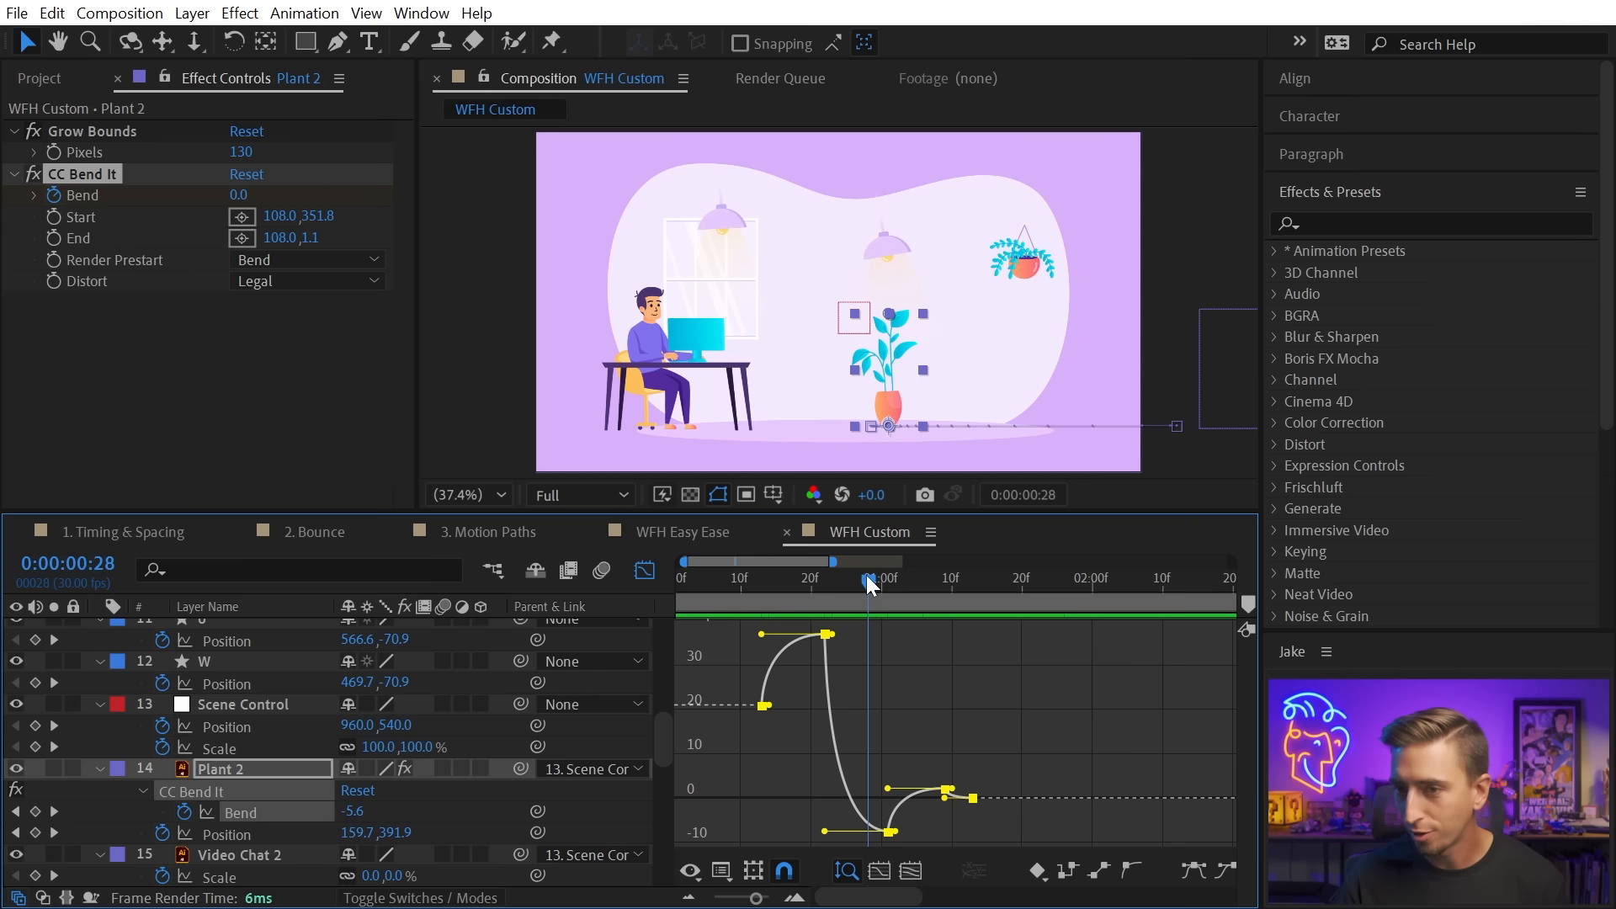
{"action": "left_click", "coordinate": [1220, 865]}
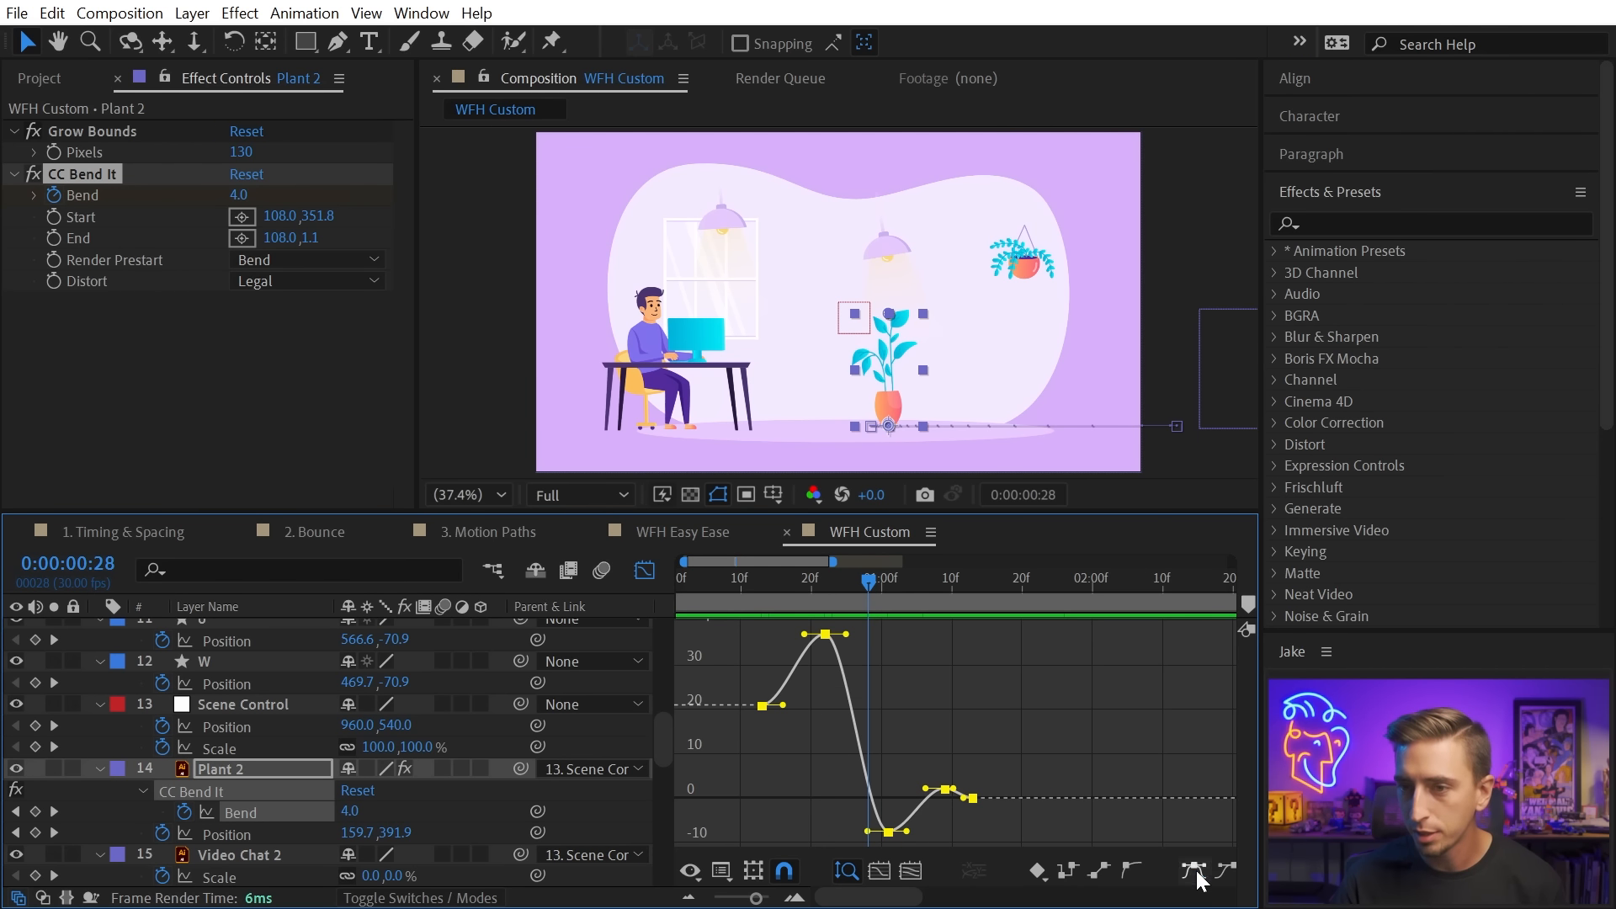
{"action": "left_click_drag", "start_coordinate": [826, 681], "coordinate": [768, 682]}
{"action": "left_click_drag", "start_coordinate": [760, 583], "coordinate": [861, 634]}
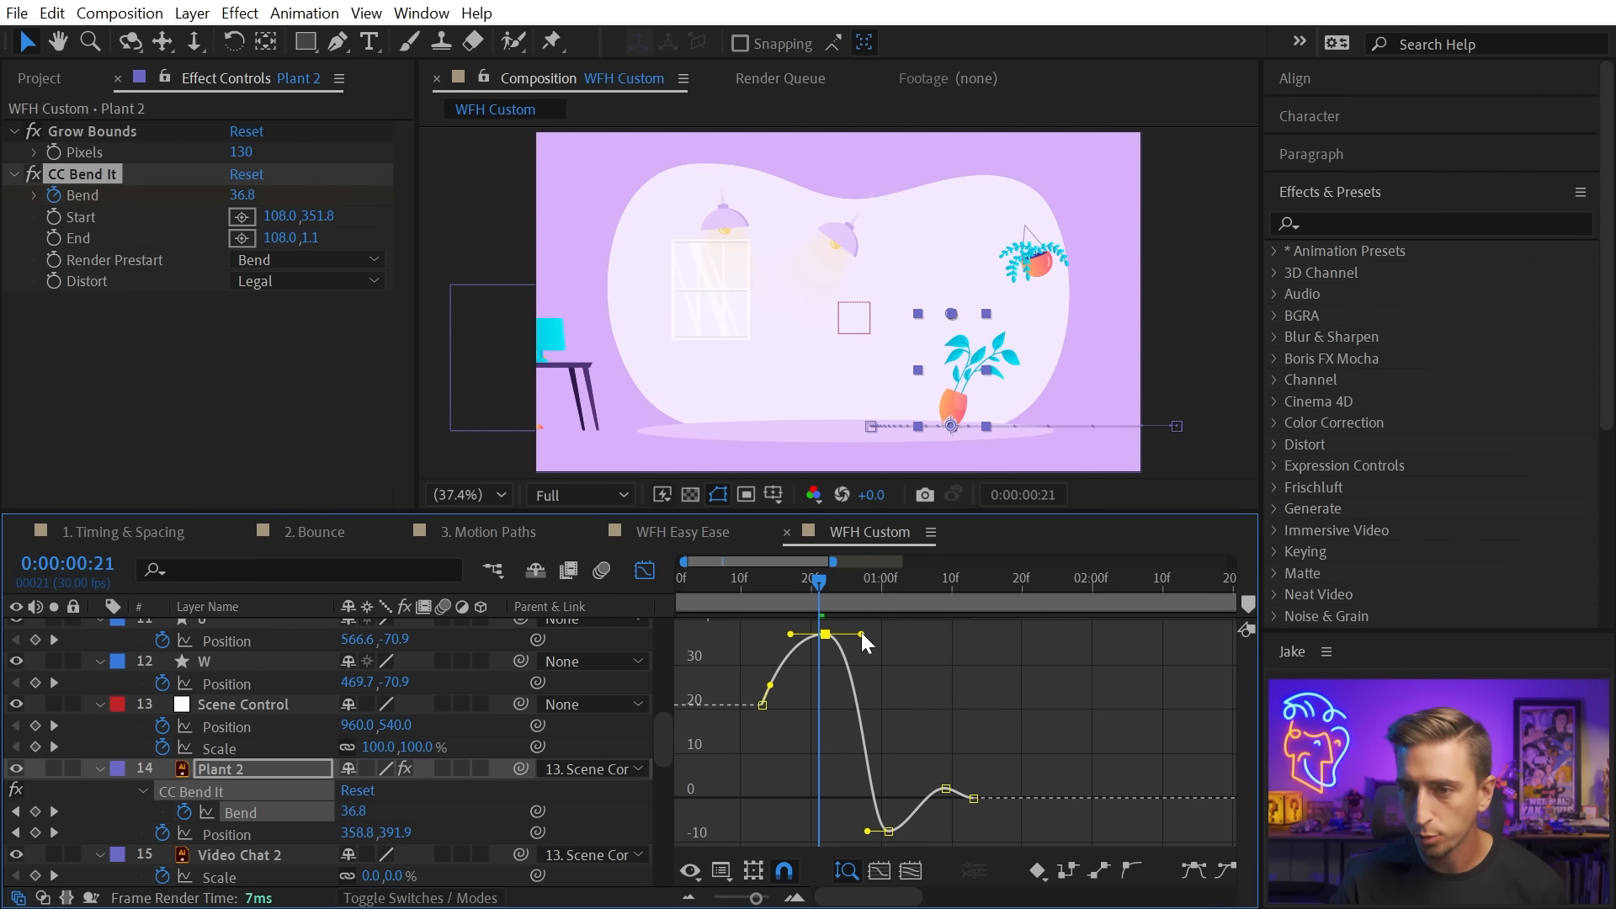
{"action": "left_click_drag", "start_coordinate": [868, 832], "coordinate": [918, 789]}
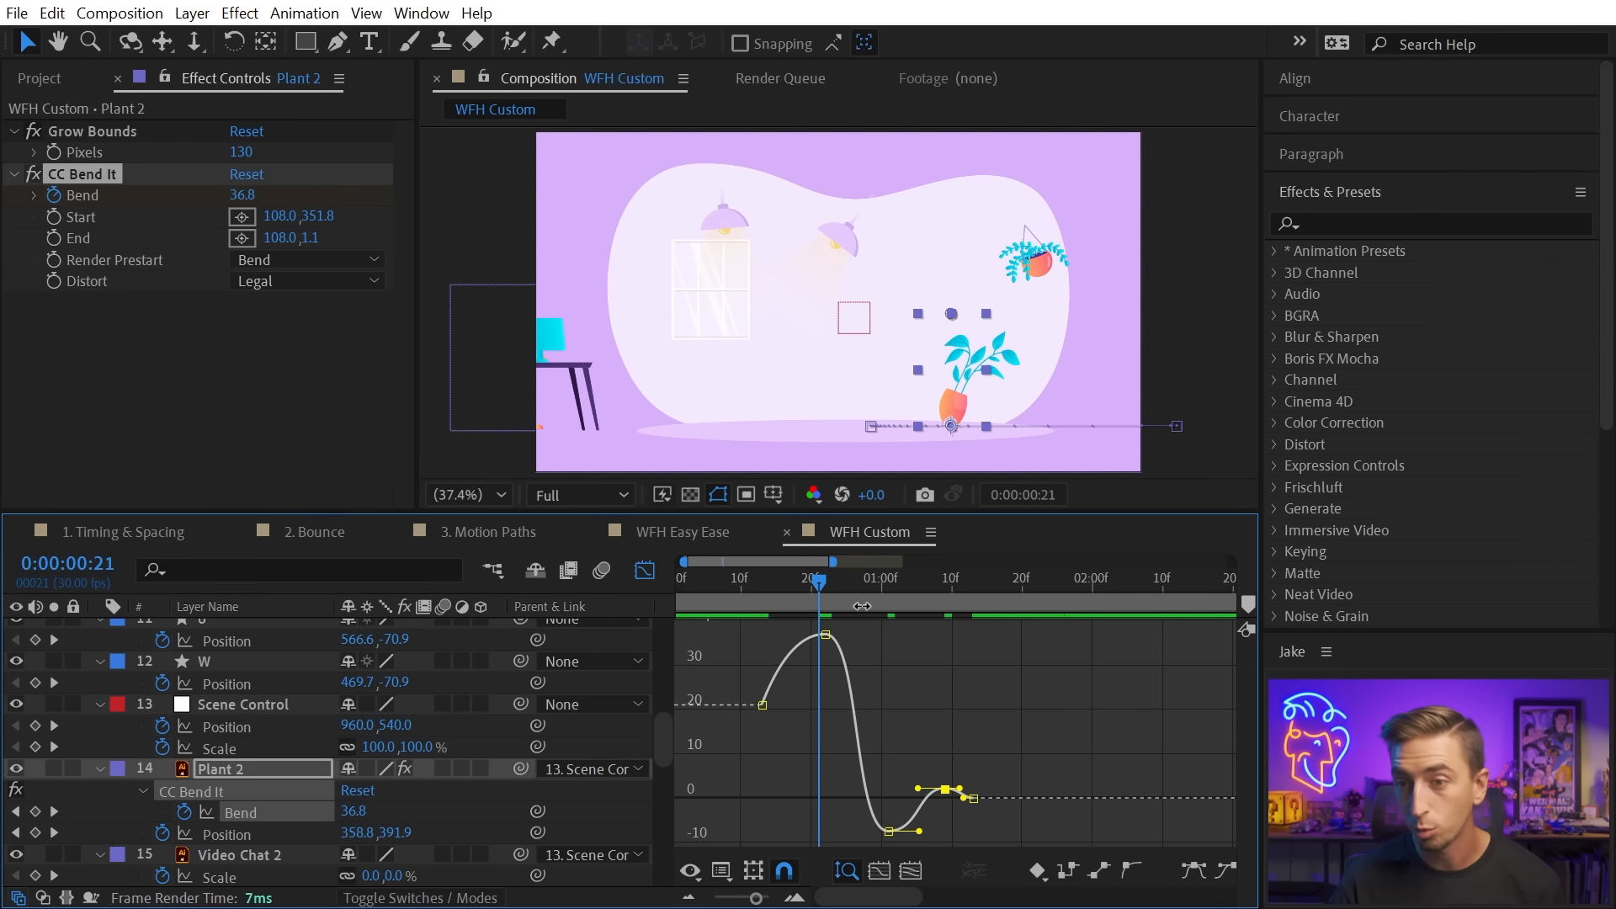
Preview Plant 2's bend from 0:00:00:09, including in the enlarged viewer, and return to the normal layout.
{"action": "left_click_drag", "start_coordinate": [820, 581], "coordinate": [732, 581]}
{"action": "key", "text": "space"}
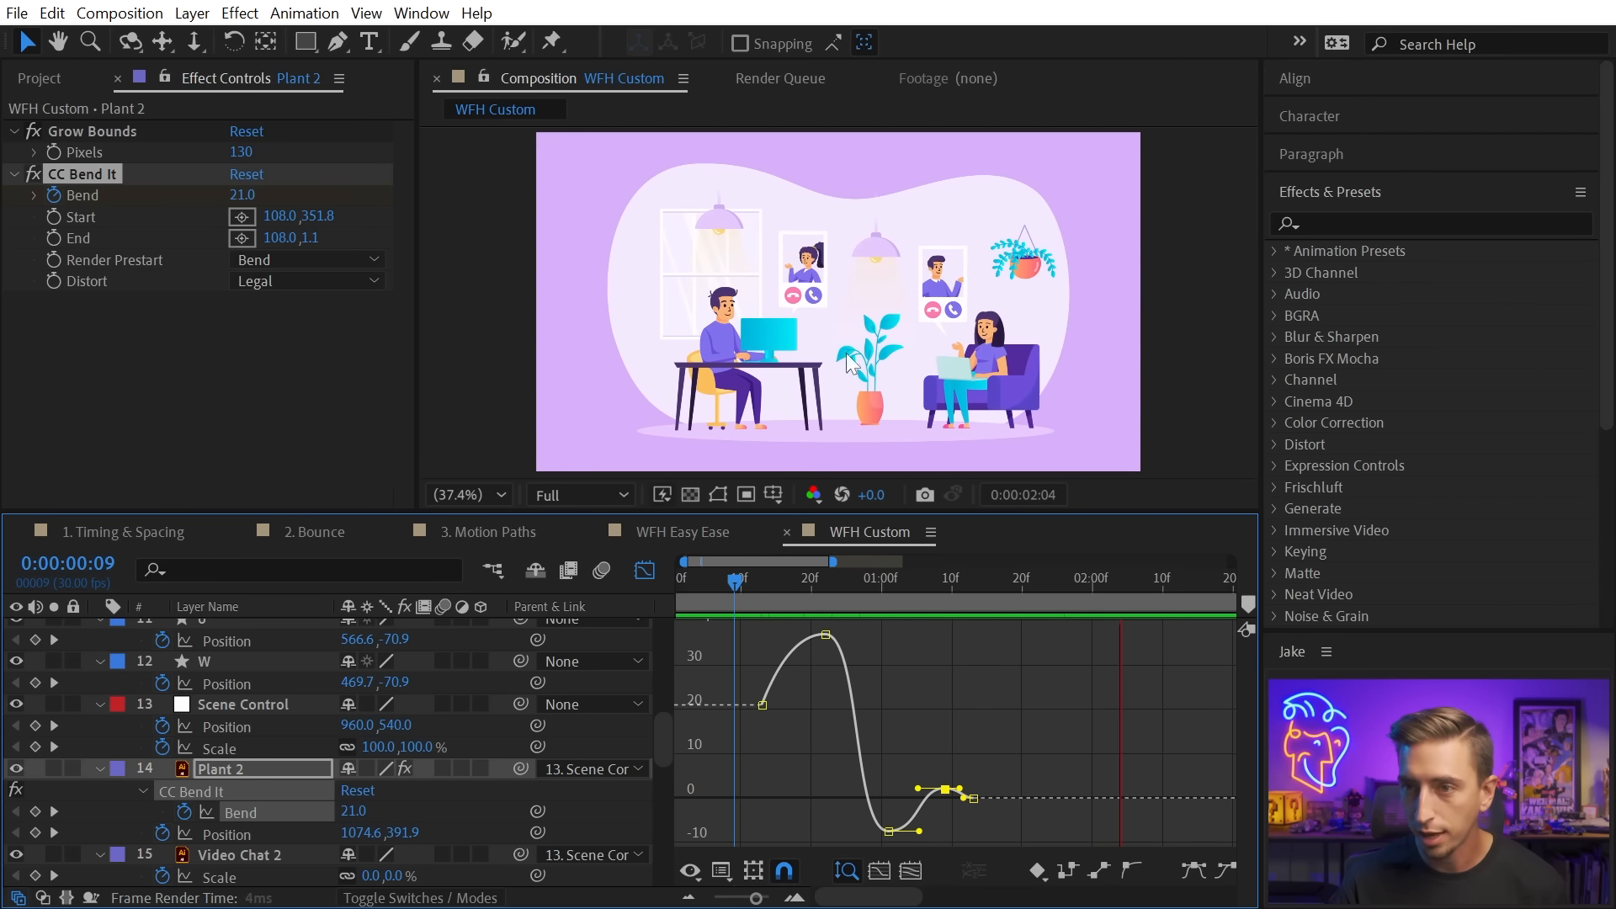
{"action": "key", "text": "grave"}
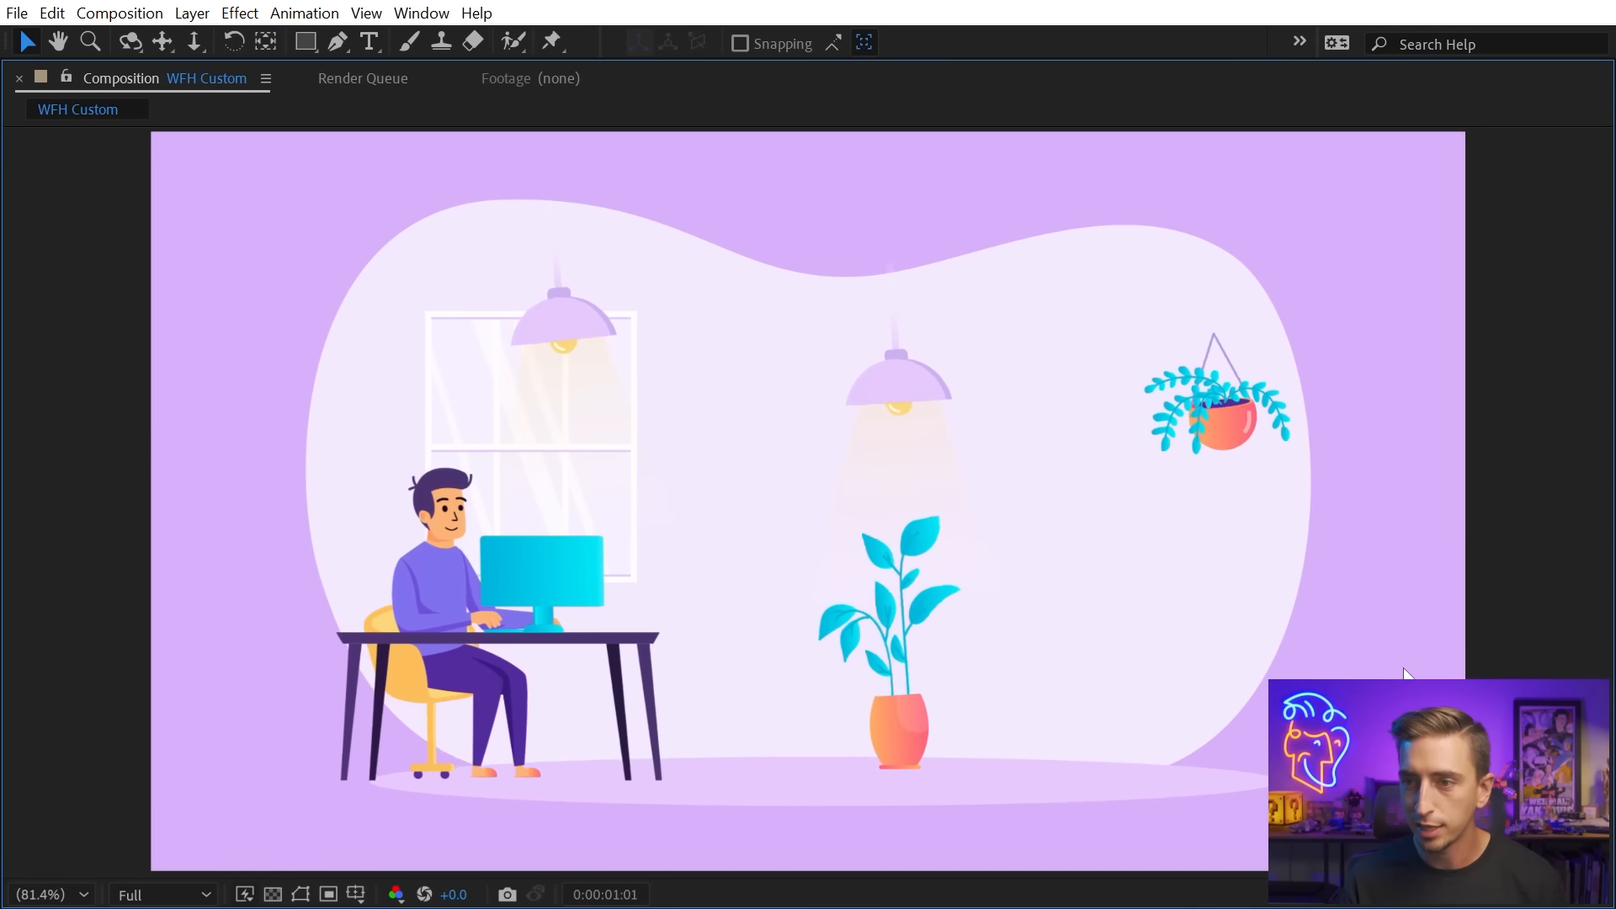
{"action": "key", "text": "grave"}
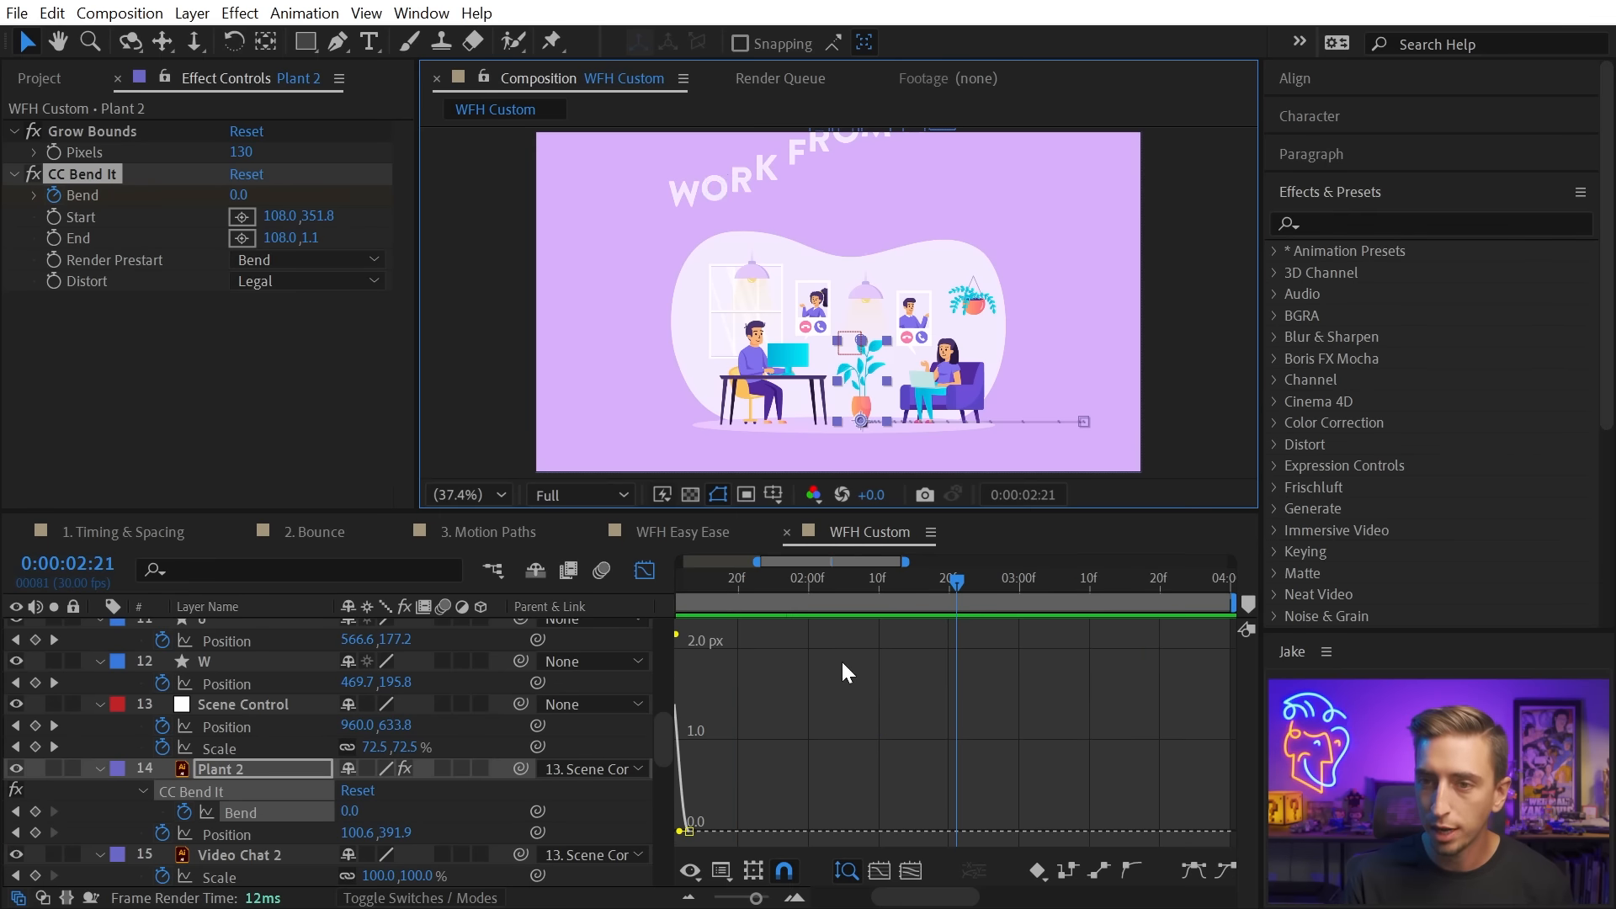
Compare the WFH Easy Ease and WFH Custom compositions by playing each one in the enlarged viewer.
{"action": "left_click", "coordinate": [678, 532]}
{"action": "key", "text": "grave"}
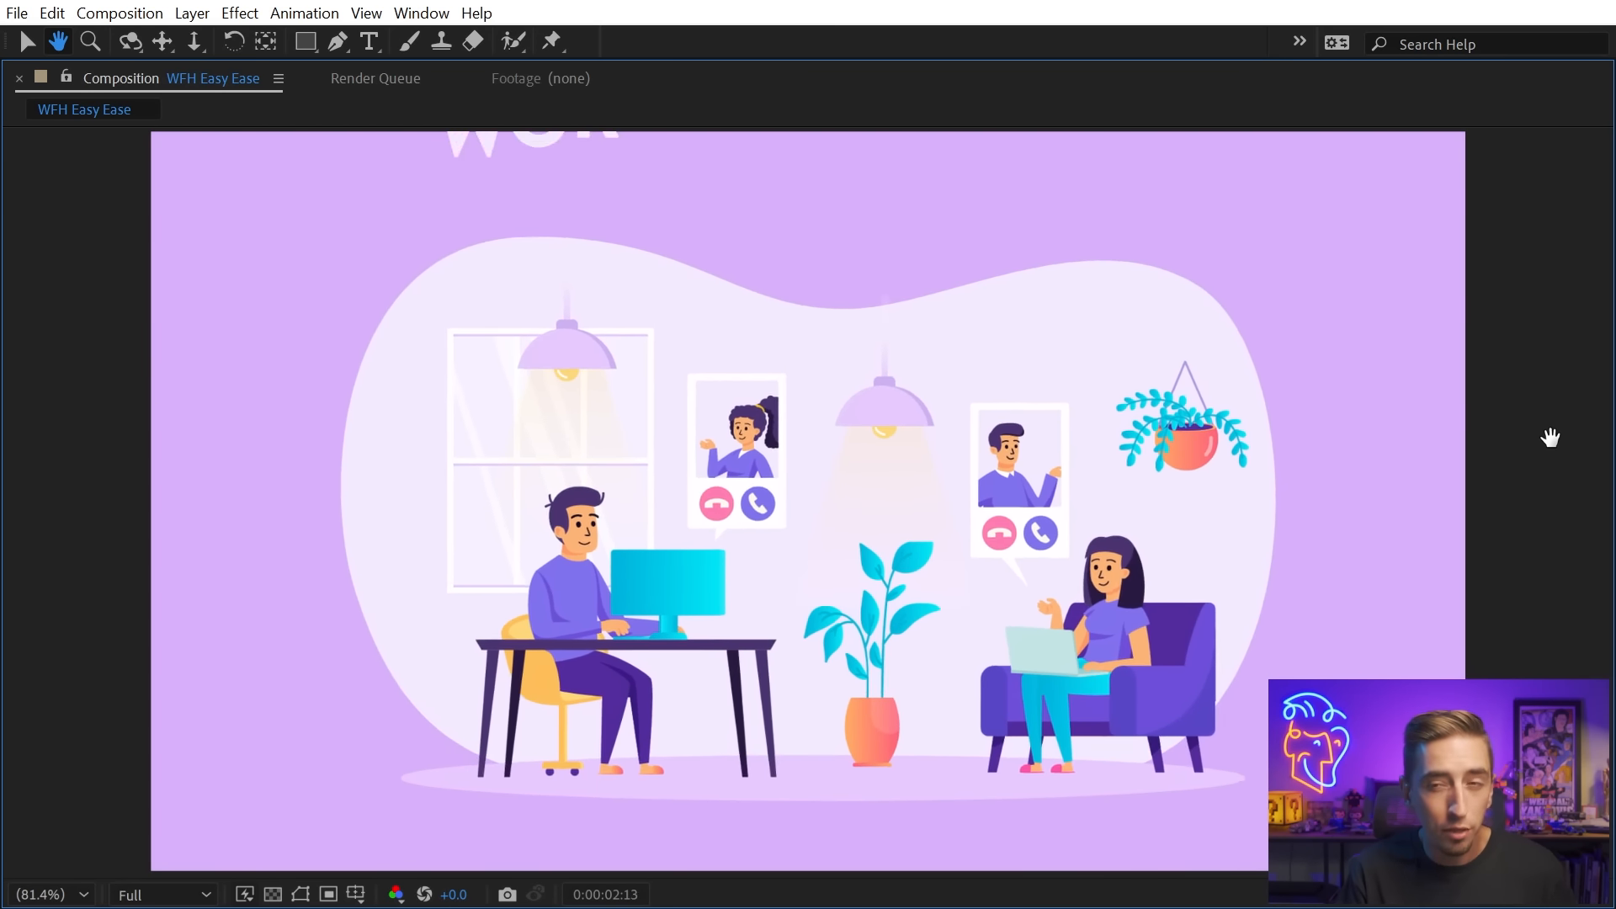
{"action": "key", "text": "grave"}
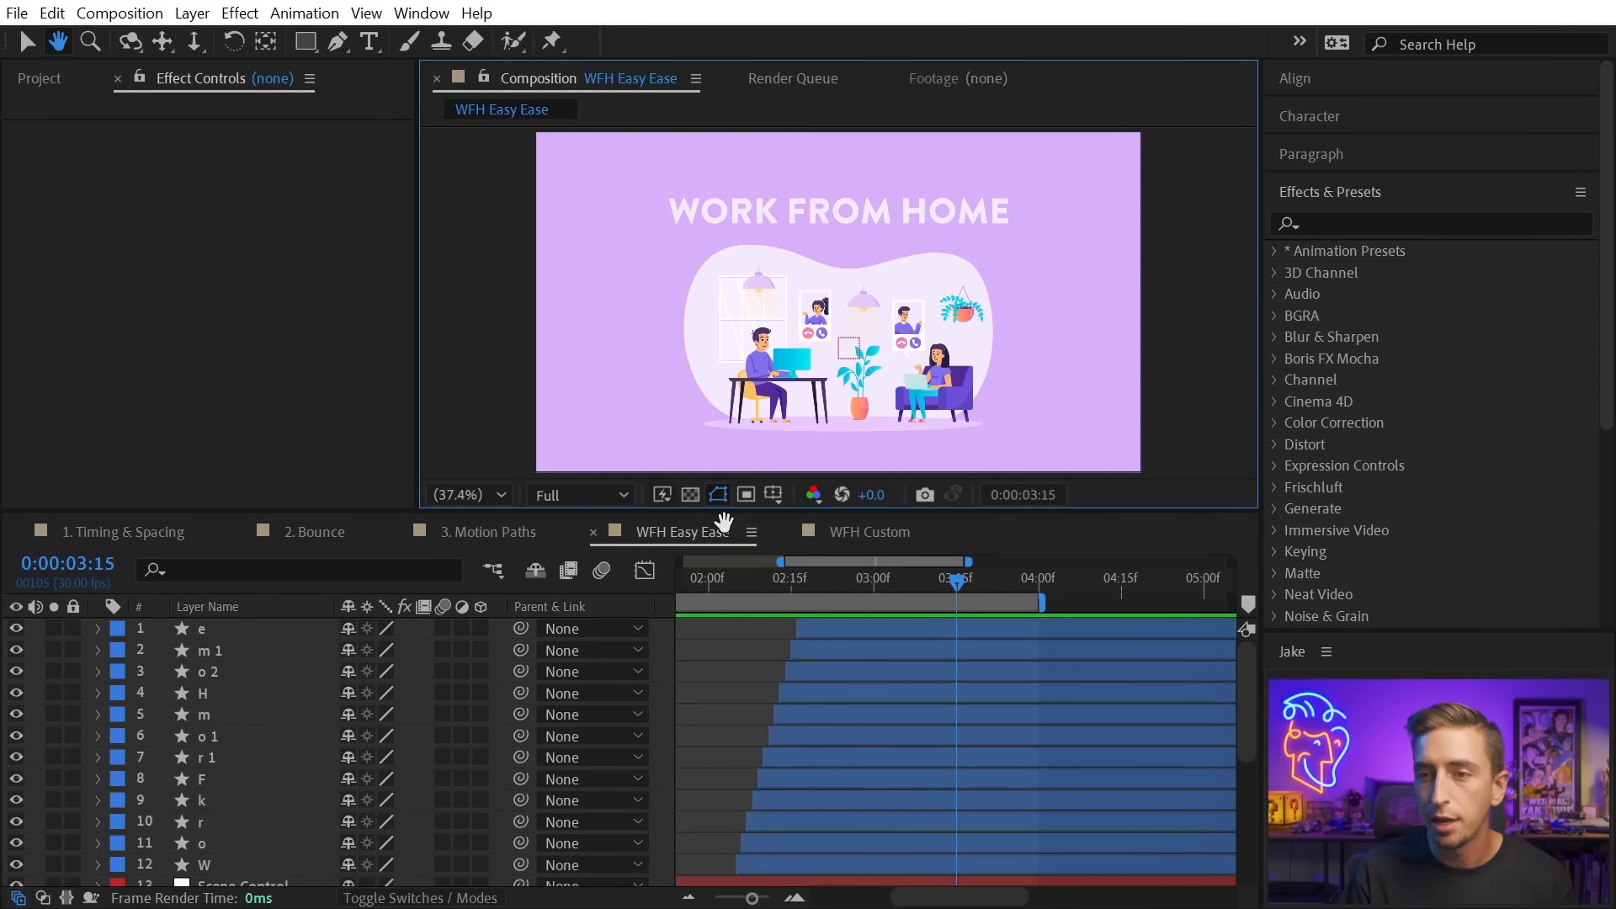
{"action": "left_click", "coordinate": [854, 531]}
{"action": "key", "text": "grave"}
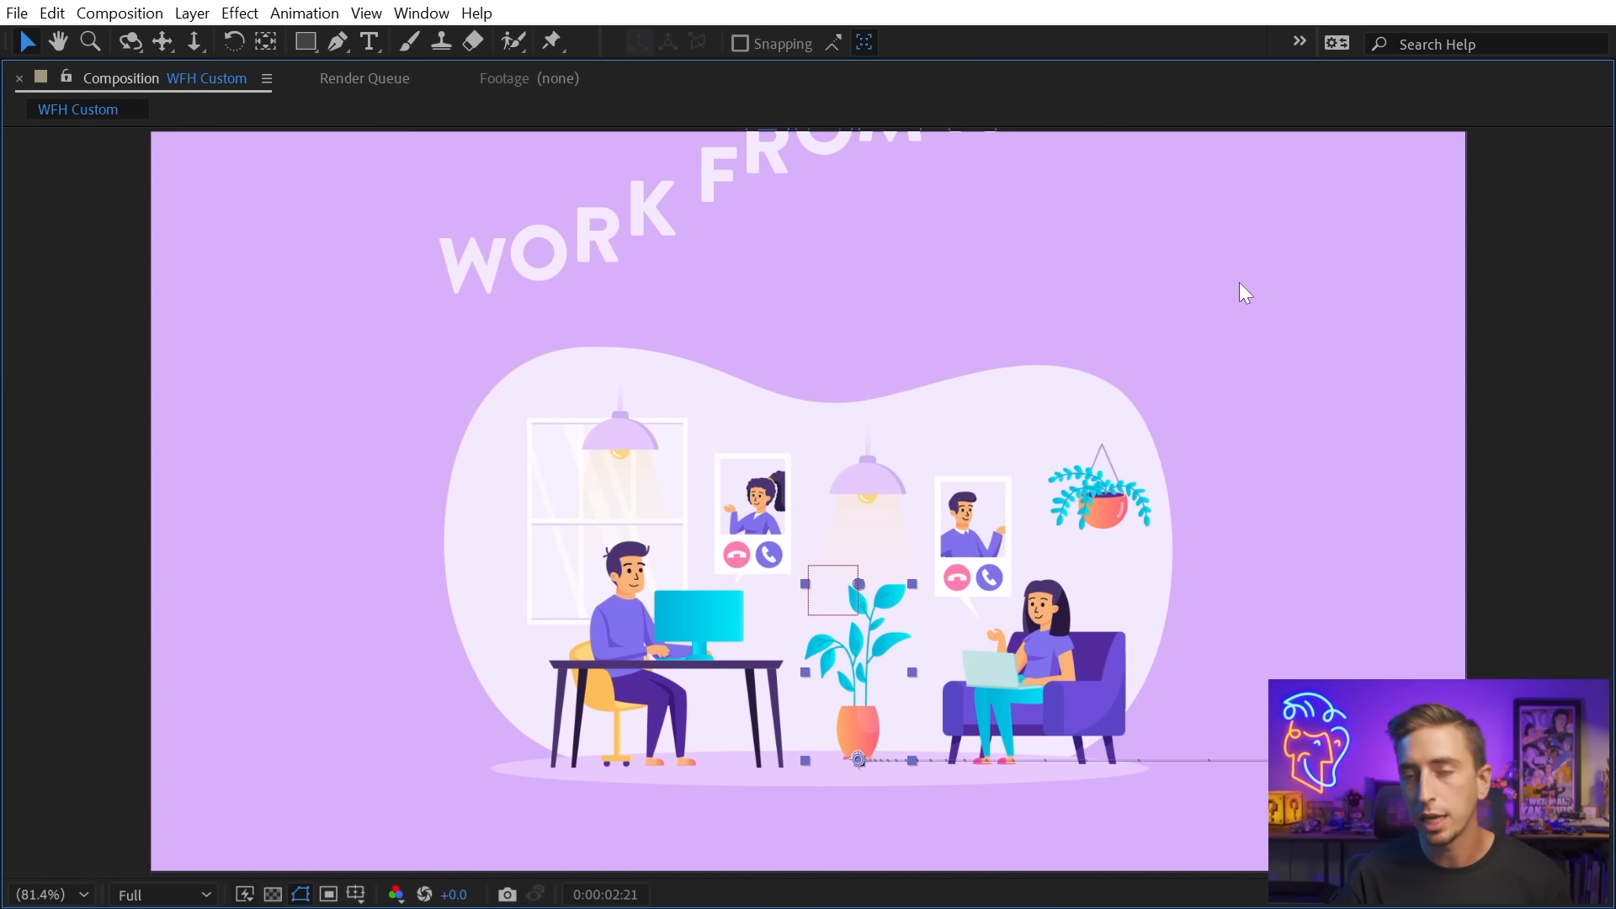
{"action": "key", "text": "space"}
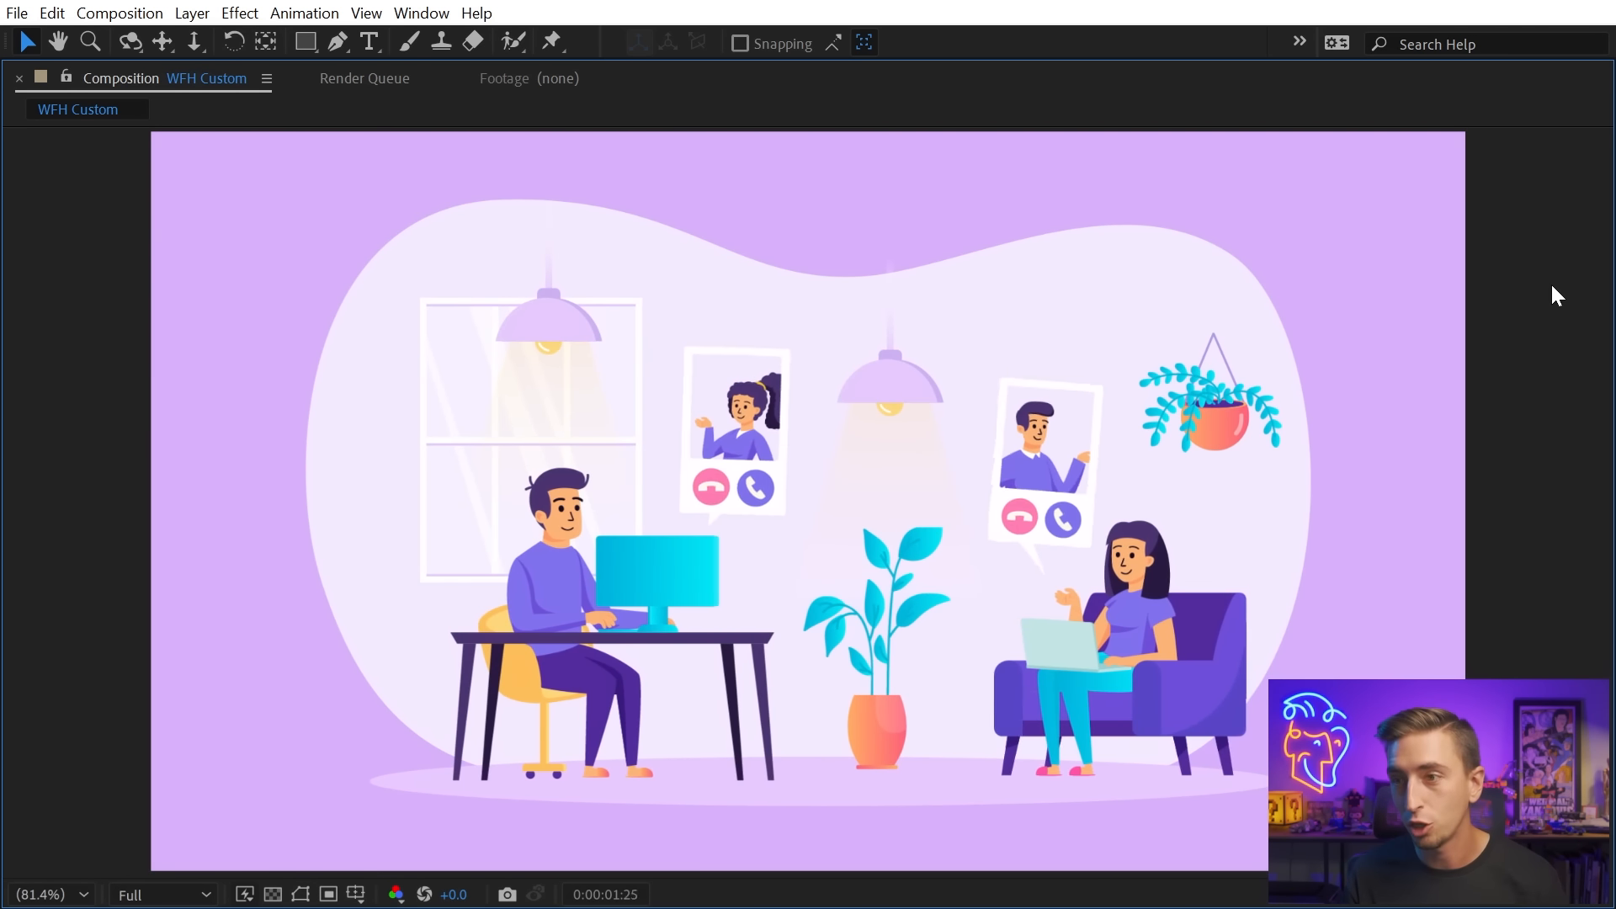